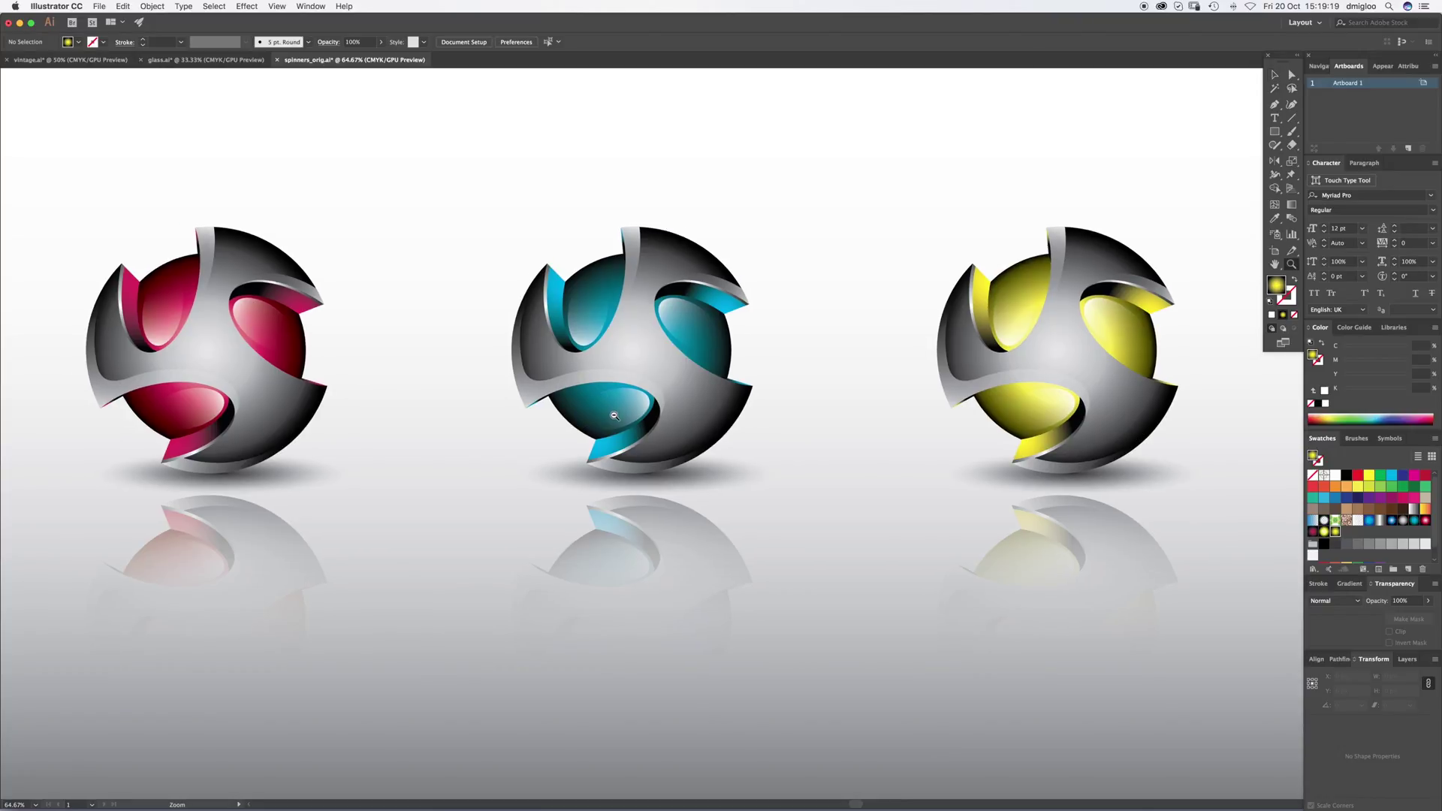
Step: Zoom in on the spinners and select the cyan spinner, undoing an accidental stretch
scroll(609, 413, "down", 1)
scroll(736, 425, "right", 2)
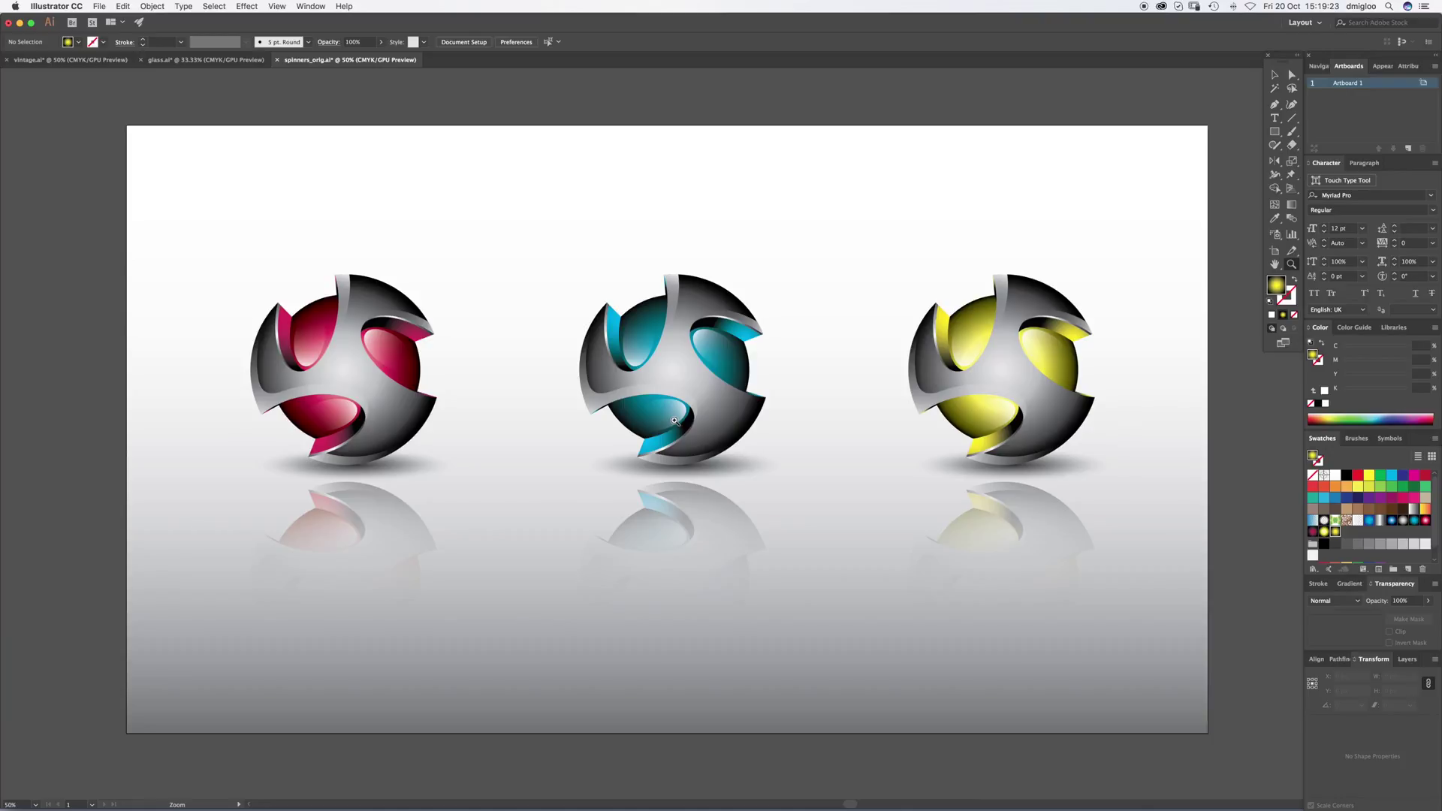
left_click(675, 421)
scroll(675, 421, "right", 2)
key("v")
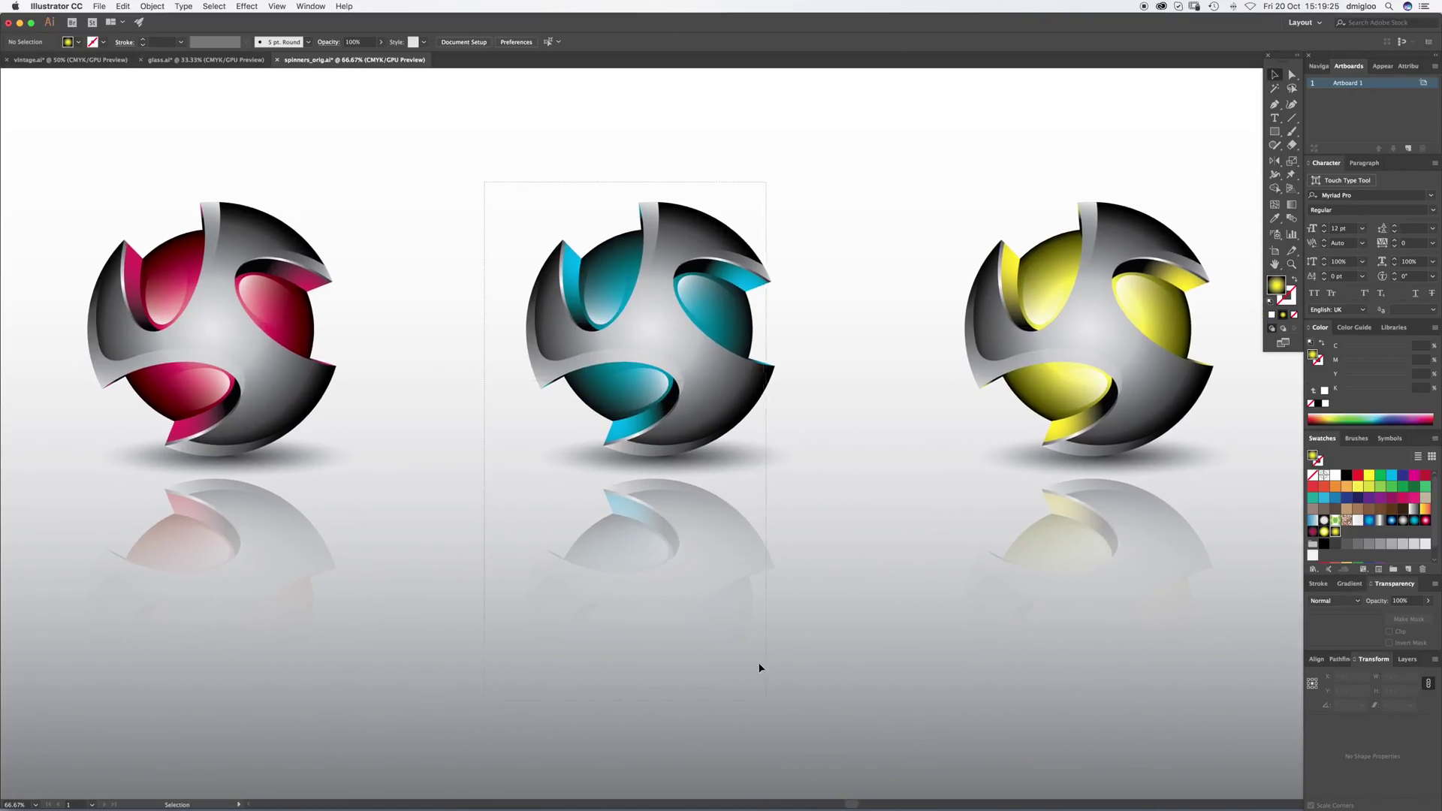
left_click(754, 579)
left_click_drag(813, 432, 938, 270)
left_click(699, 435)
key("a")
key("super+z")
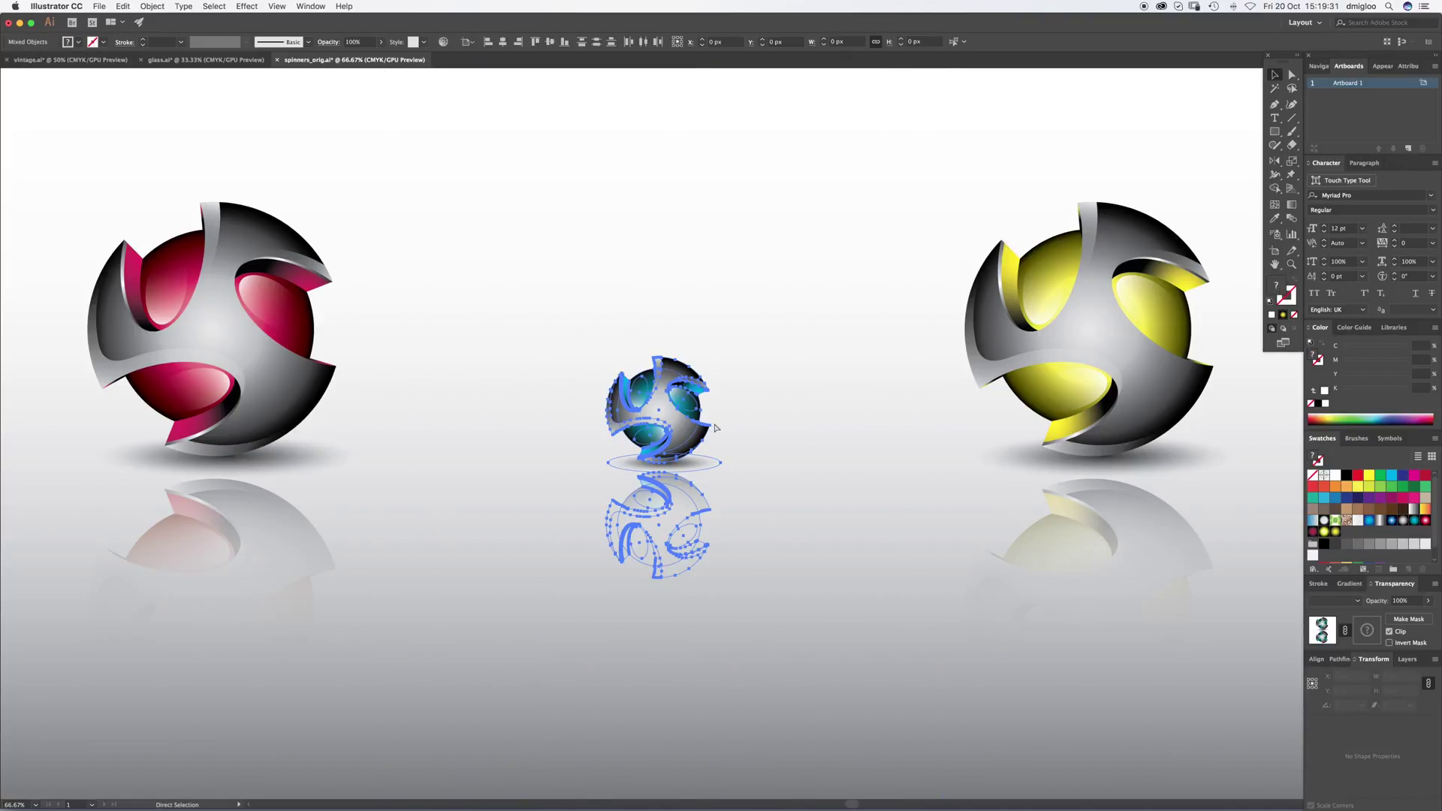
key("v")
key("super+shift+z")
Step: Add the yellow spinner to the selection and delete both spinners
left_click_drag(807, 290, 1210, 686)
key("Delete")
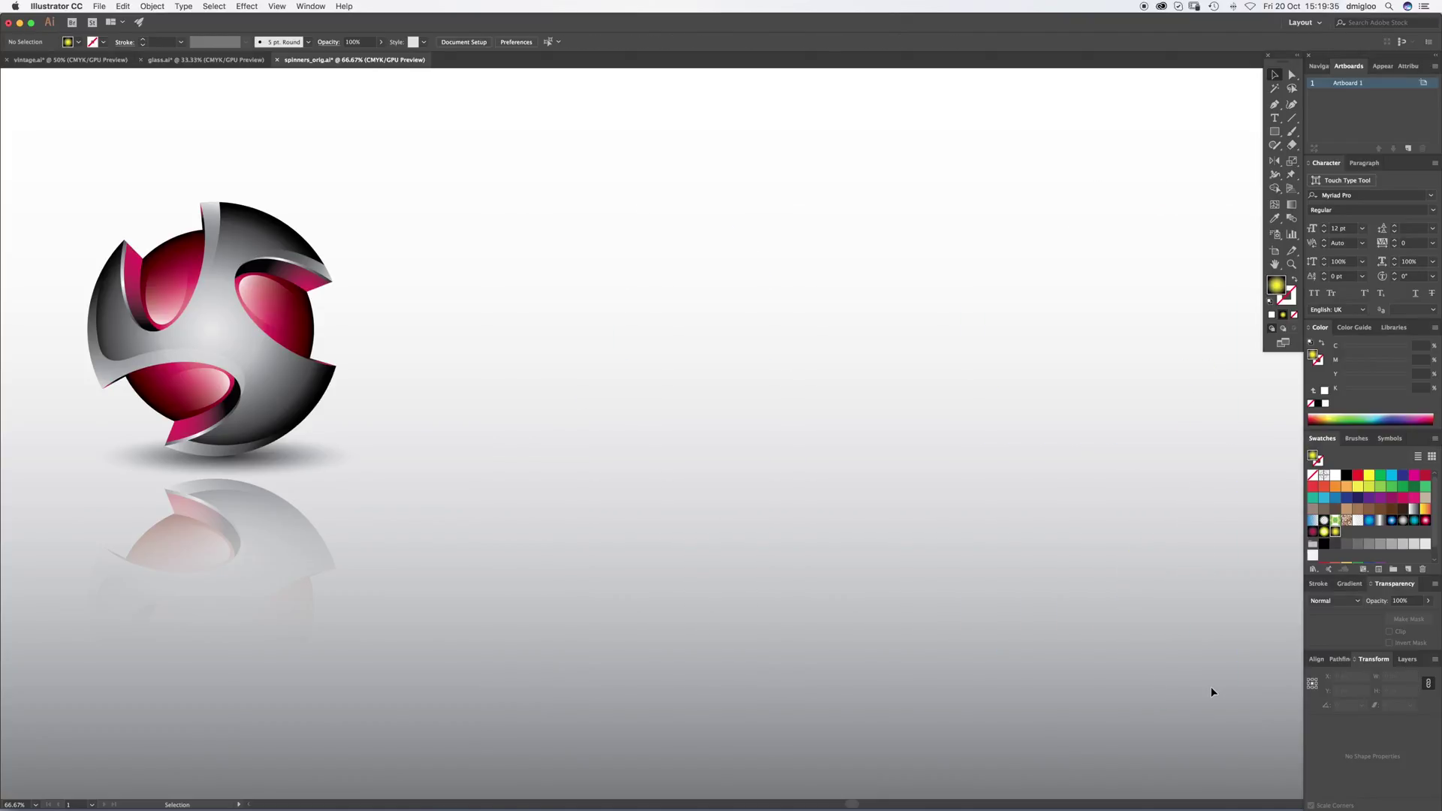
scroll(349, 458, "down", 2)
scroll(349, 458, "left", 2)
scroll(334, 485, "up", 2)
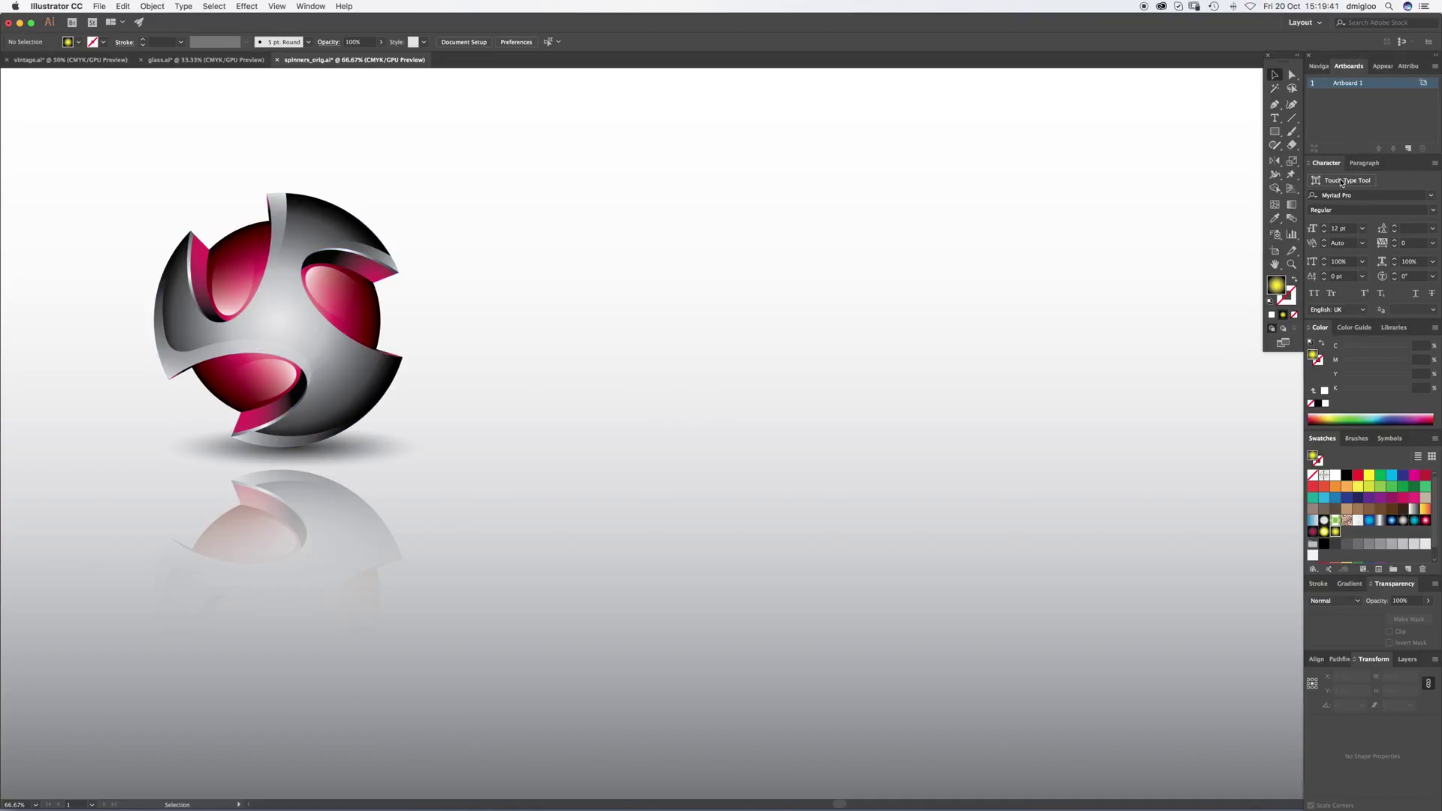
Step: Draw a circle right of the red spinner and fill it dark grey (K 80)
left_click(1359, 476)
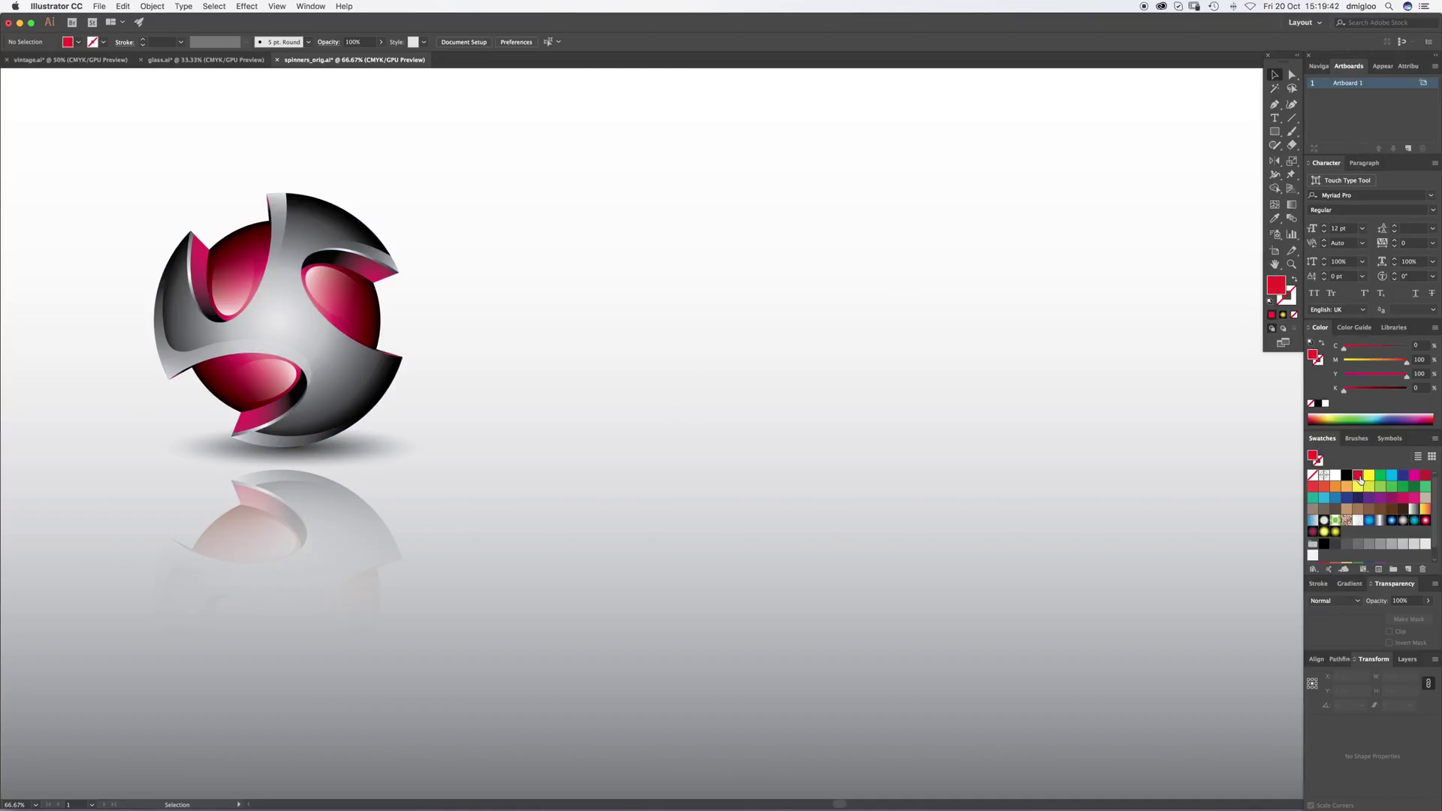
left_click(1274, 132)
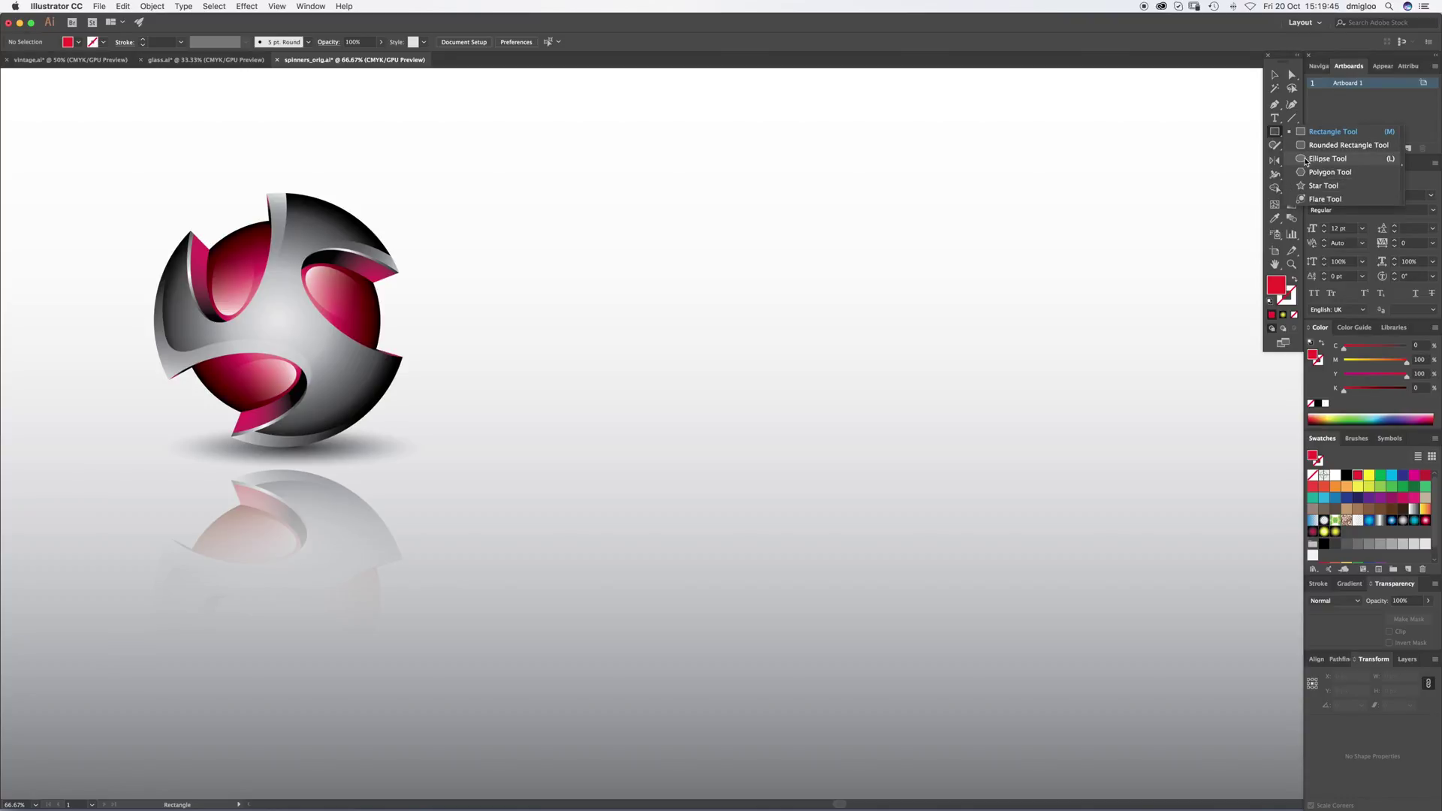
left_click(1311, 160)
left_click_drag(787, 321, 928, 422)
key("v")
left_click(1349, 544)
left_click(1007, 320)
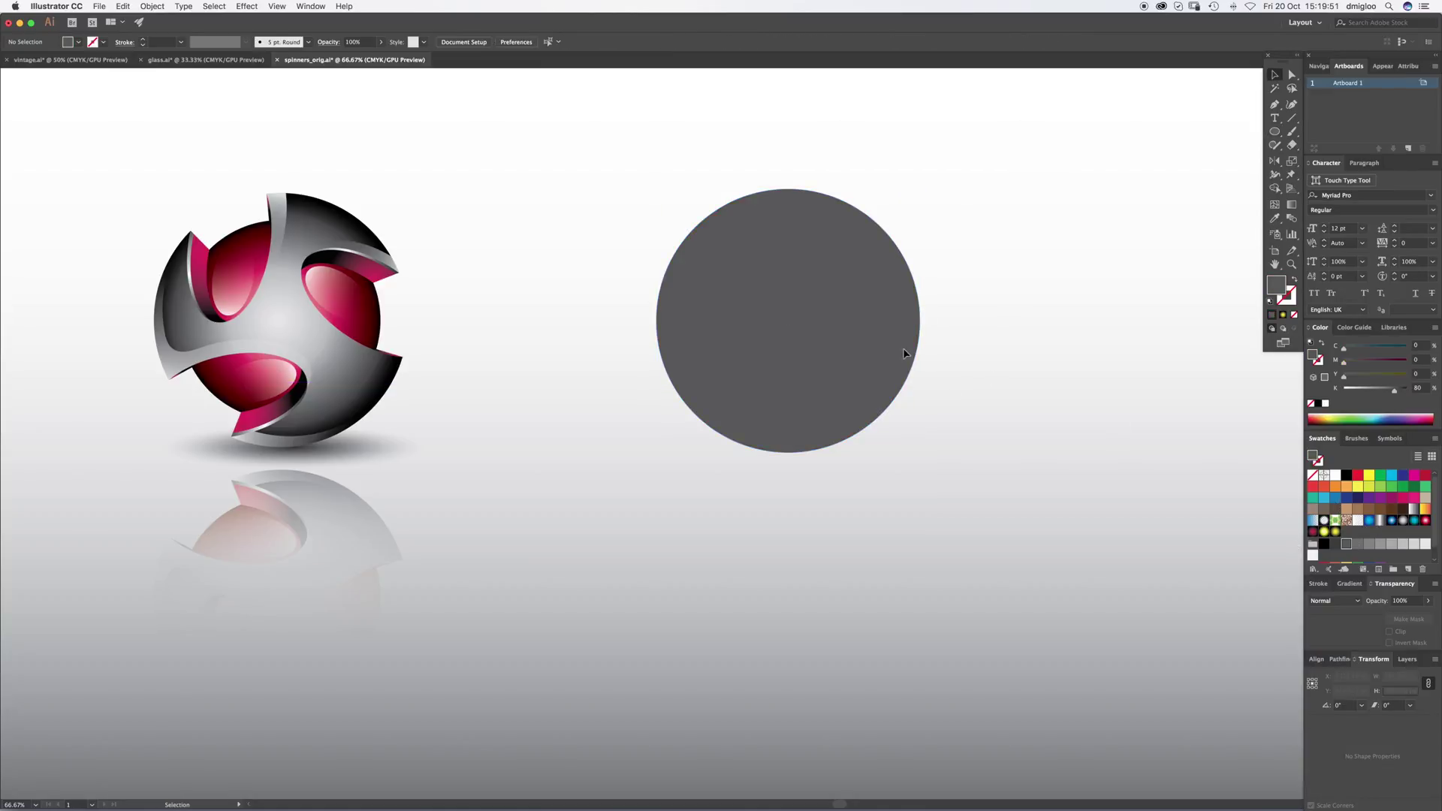
Step: Draw an ellipse filled 40% grey, move it onto the circle and rotate it about 36°
left_click(1274, 132)
left_click_drag(970, 261, 1083, 315)
key("v")
left_click(1358, 542)
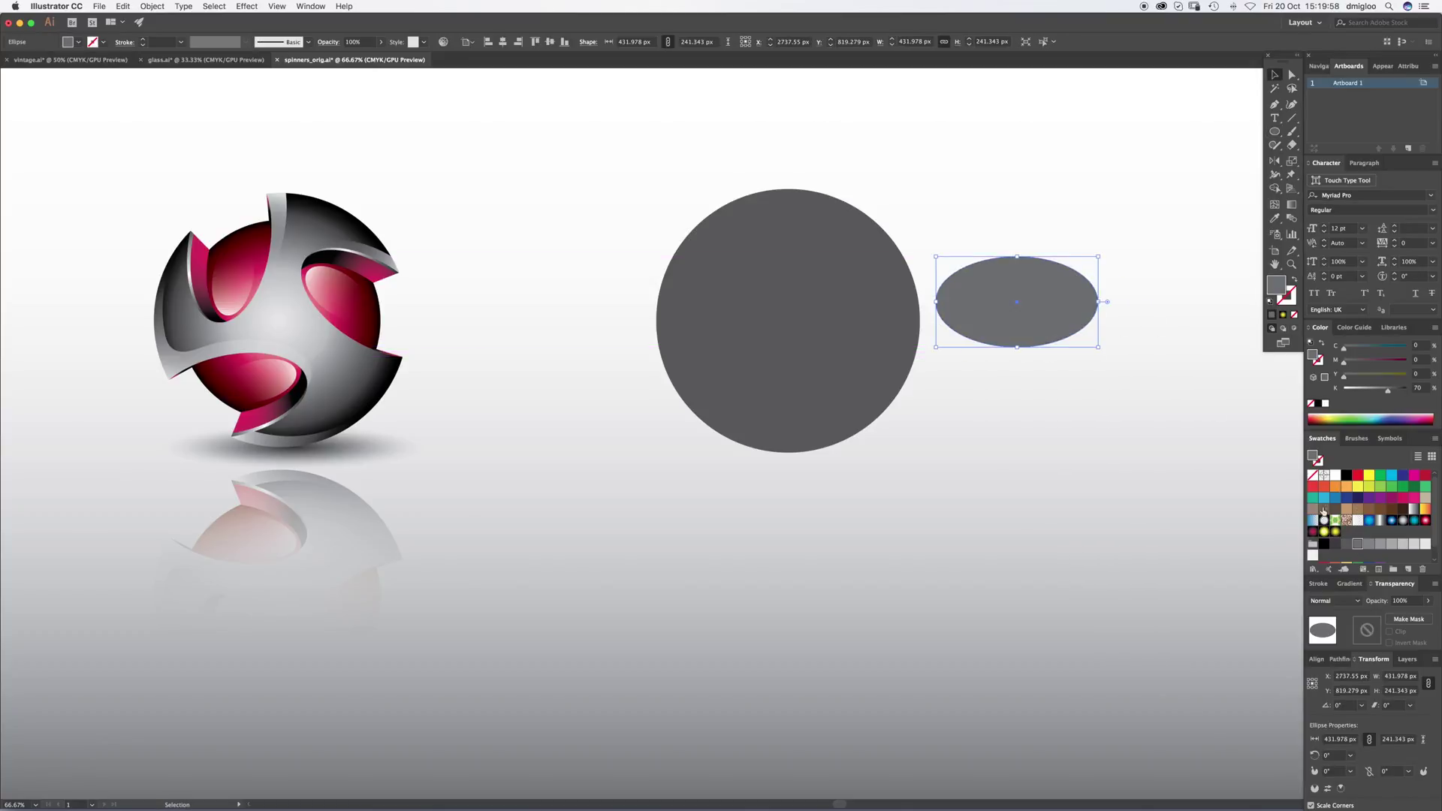
left_click(1392, 543)
left_click_drag(1062, 313, 943, 296)
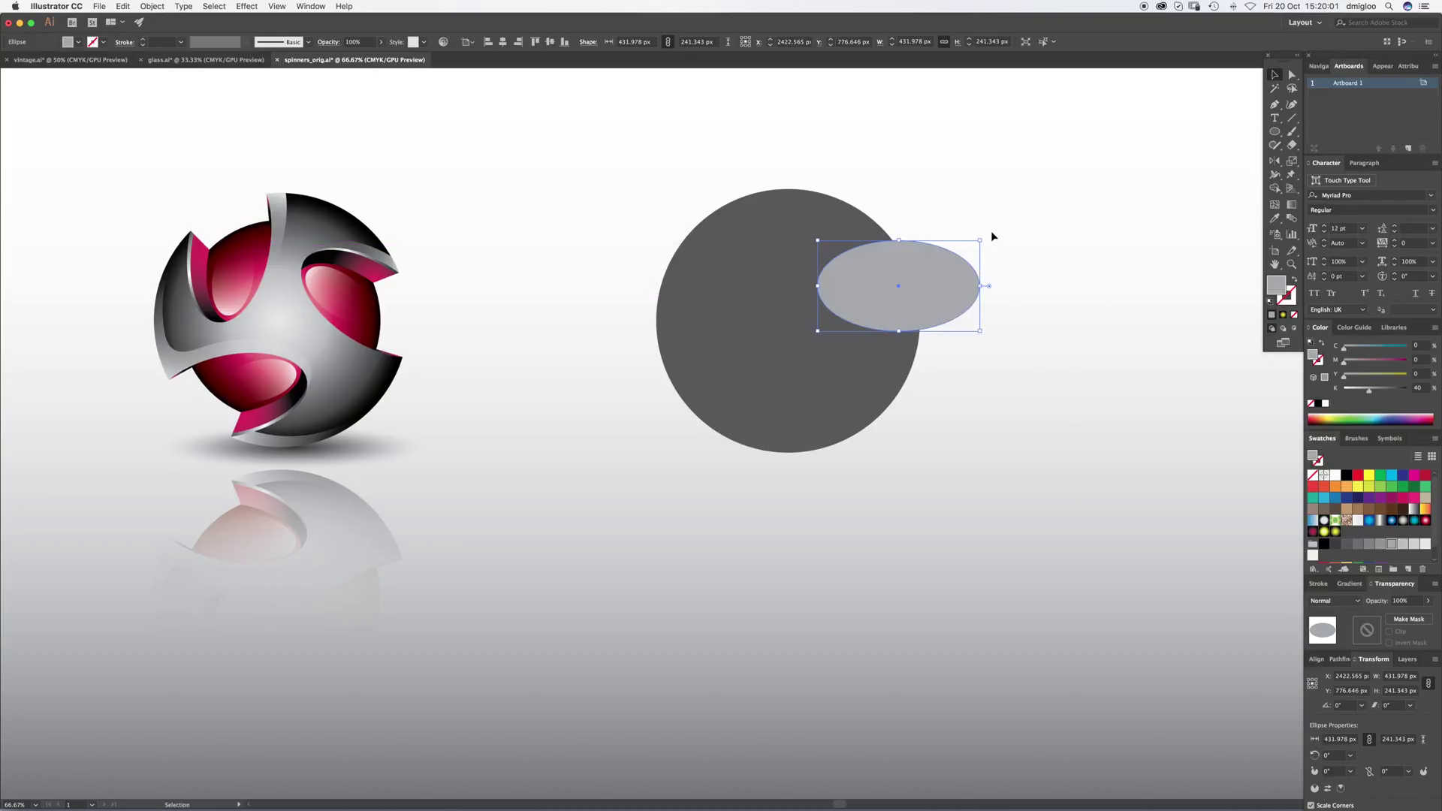
left_click_drag(989, 233, 954, 323)
Step: Nudge the ellipse up over the circle's edge, checking it in outline view
key("super+y")
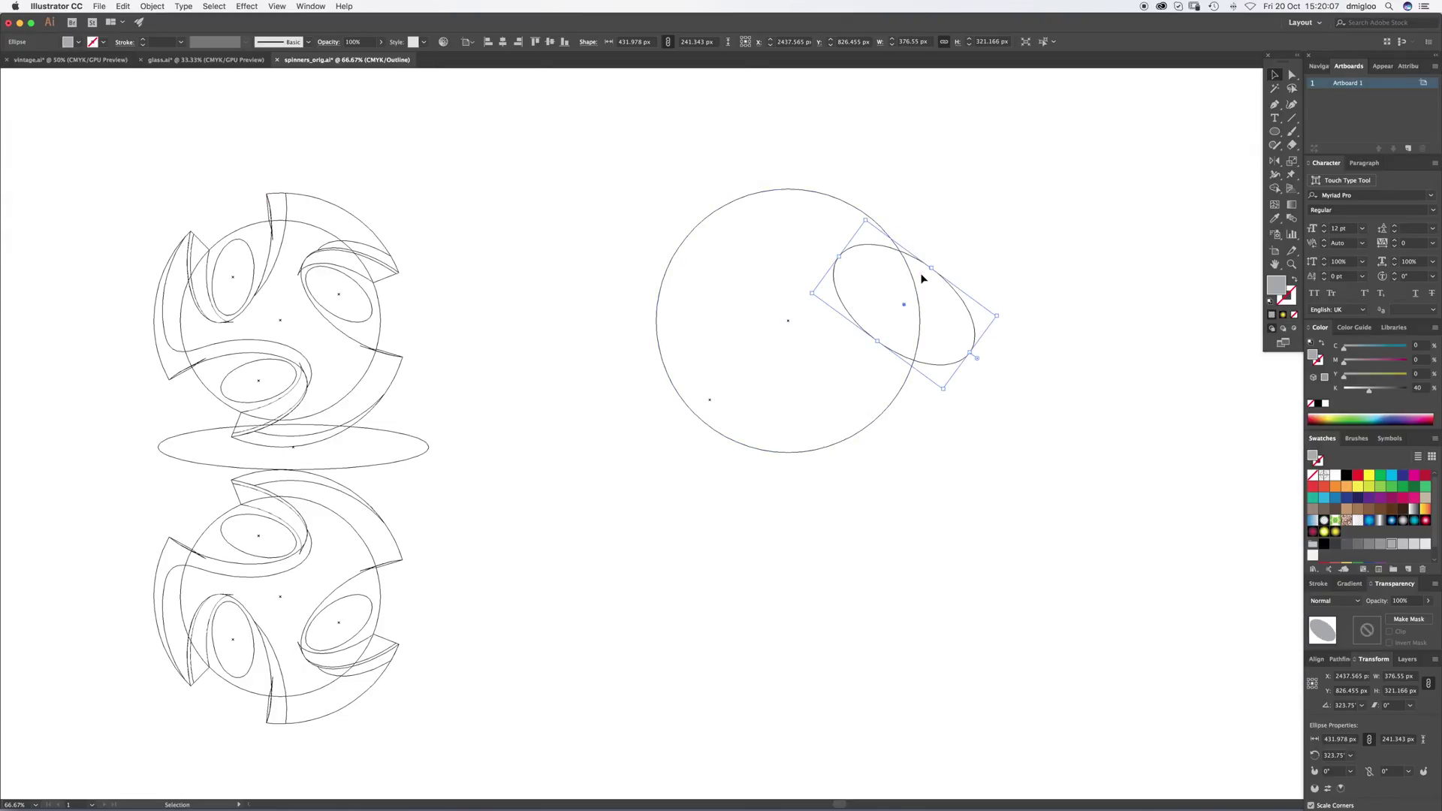
left_click_drag(966, 312, 970, 292)
key("z")
left_click_drag(864, 289, 978, 305)
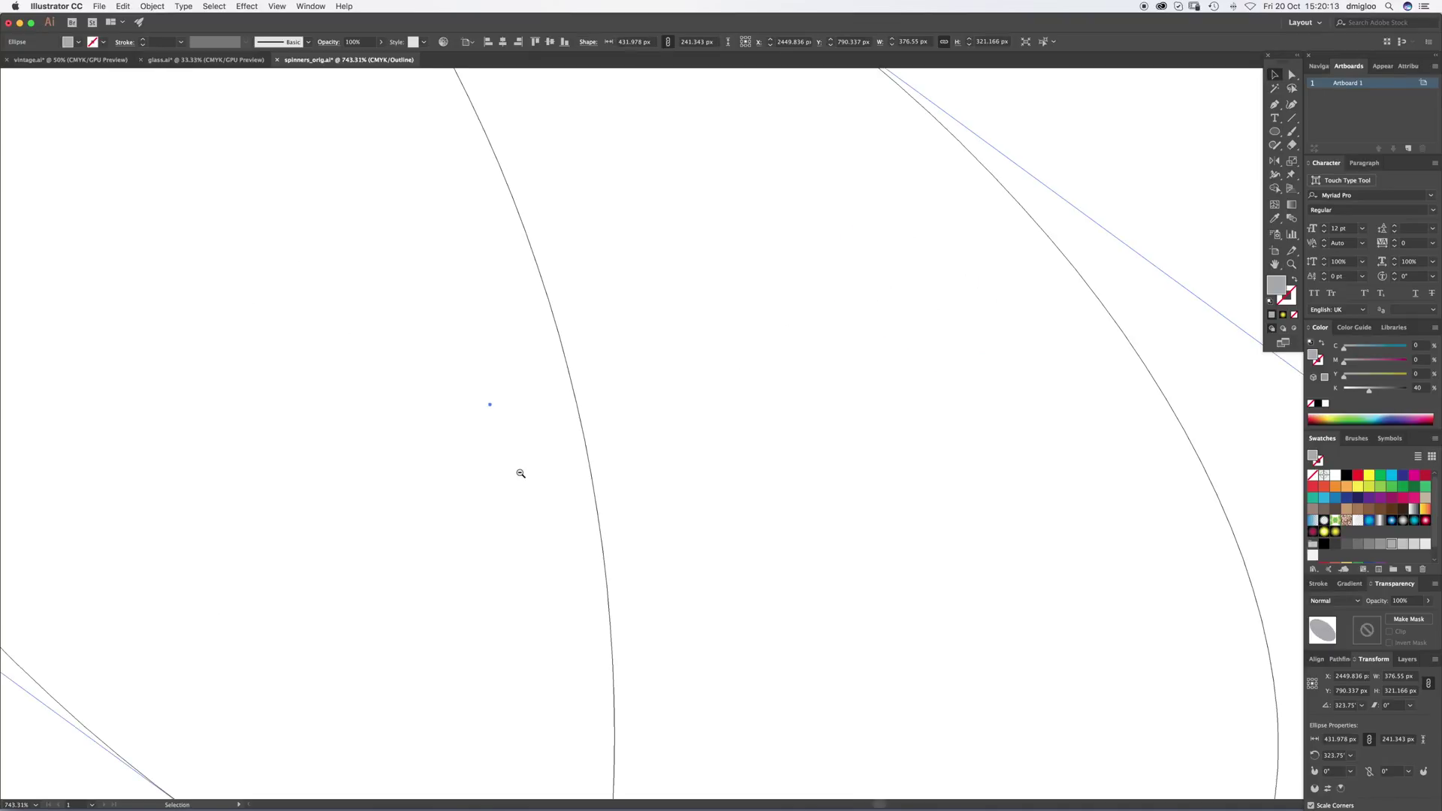
key("super+minus")
key("super+minus")
key("super+minus")
key("v")
left_click(991, 340)
left_click_drag(994, 339, 1007, 326)
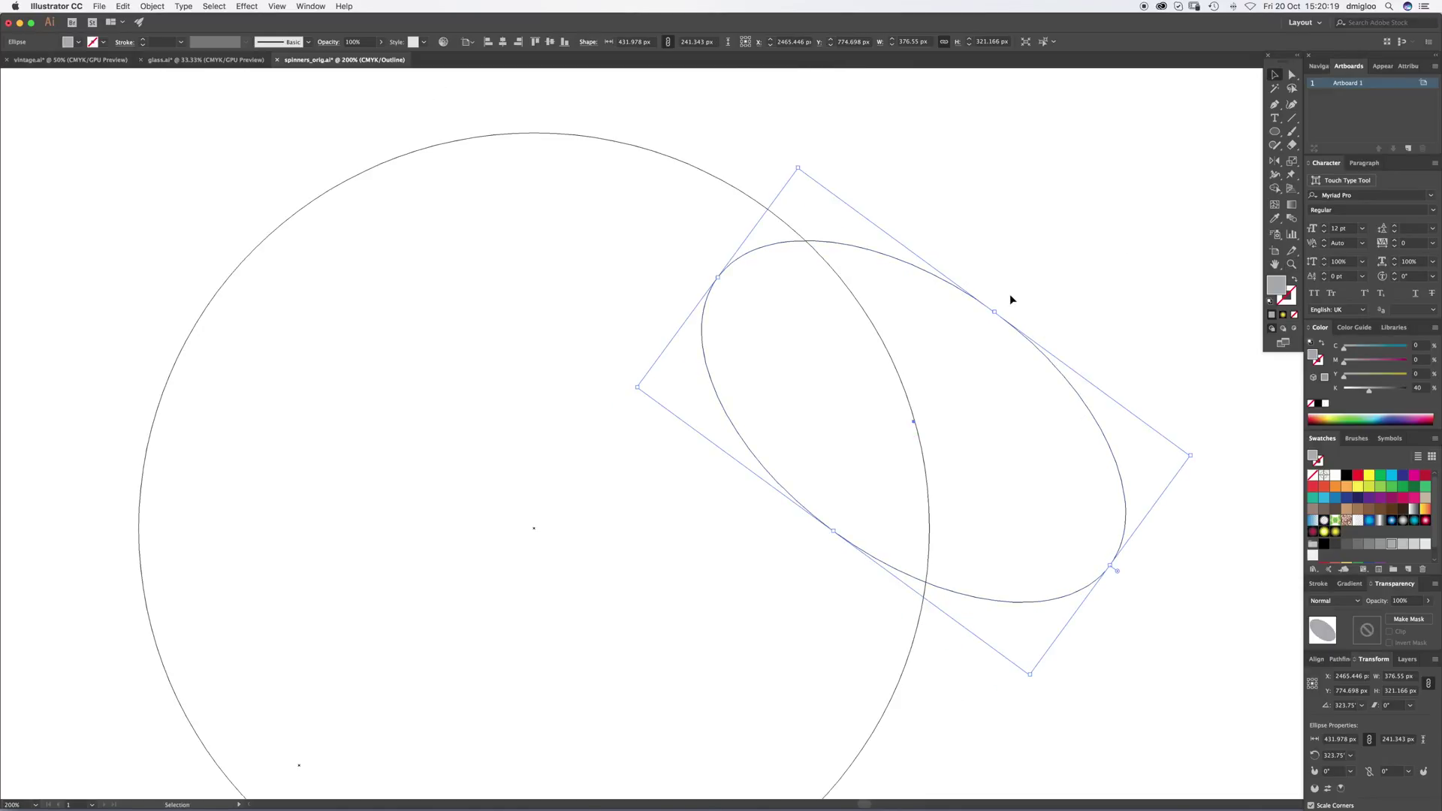
key("z")
key("super+minus")
key("super+y")
Step: Slide the ellipse further over the circle's right edge and fine-tune its position
scroll(736, 471, "down", 5)
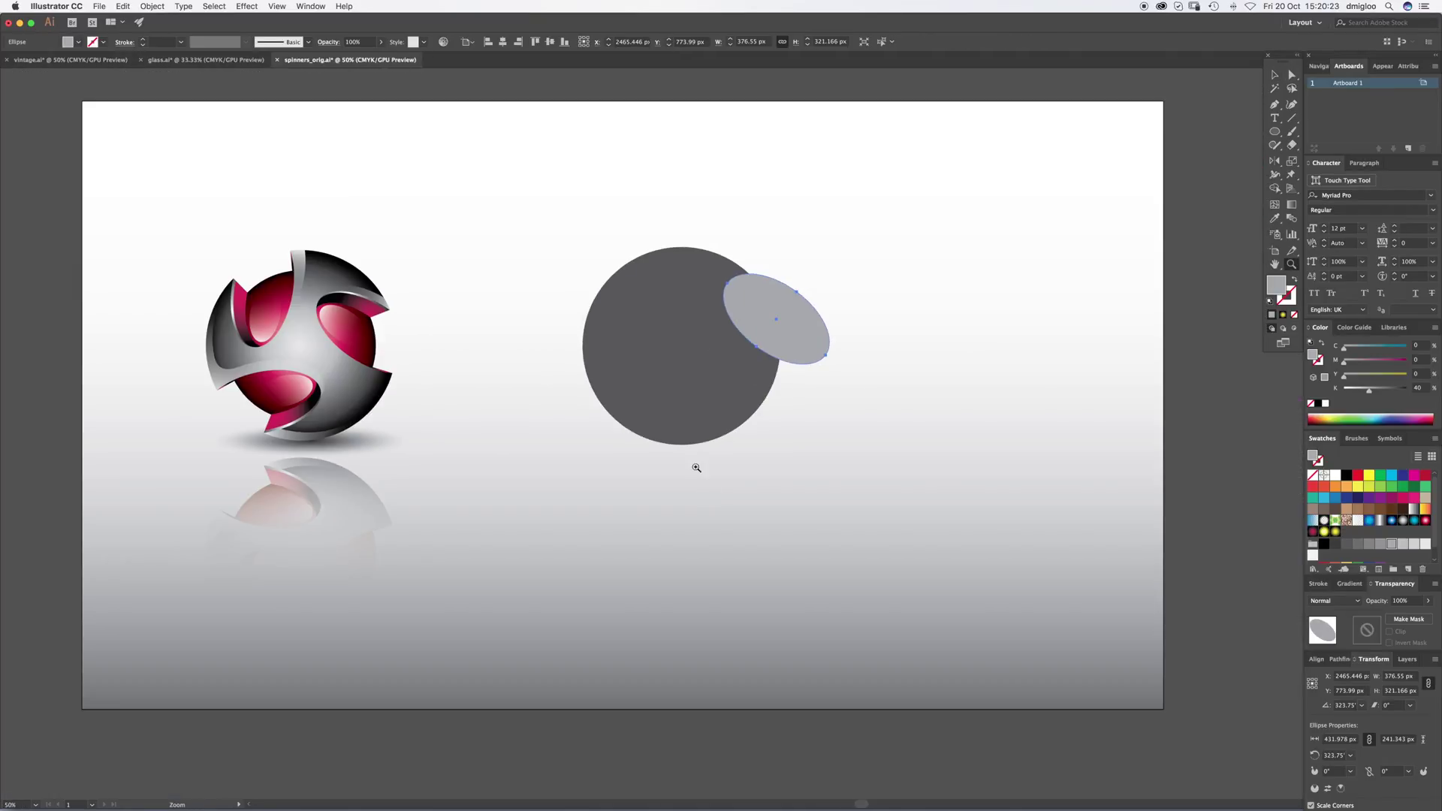
scroll(683, 450, "left", 2)
key("v")
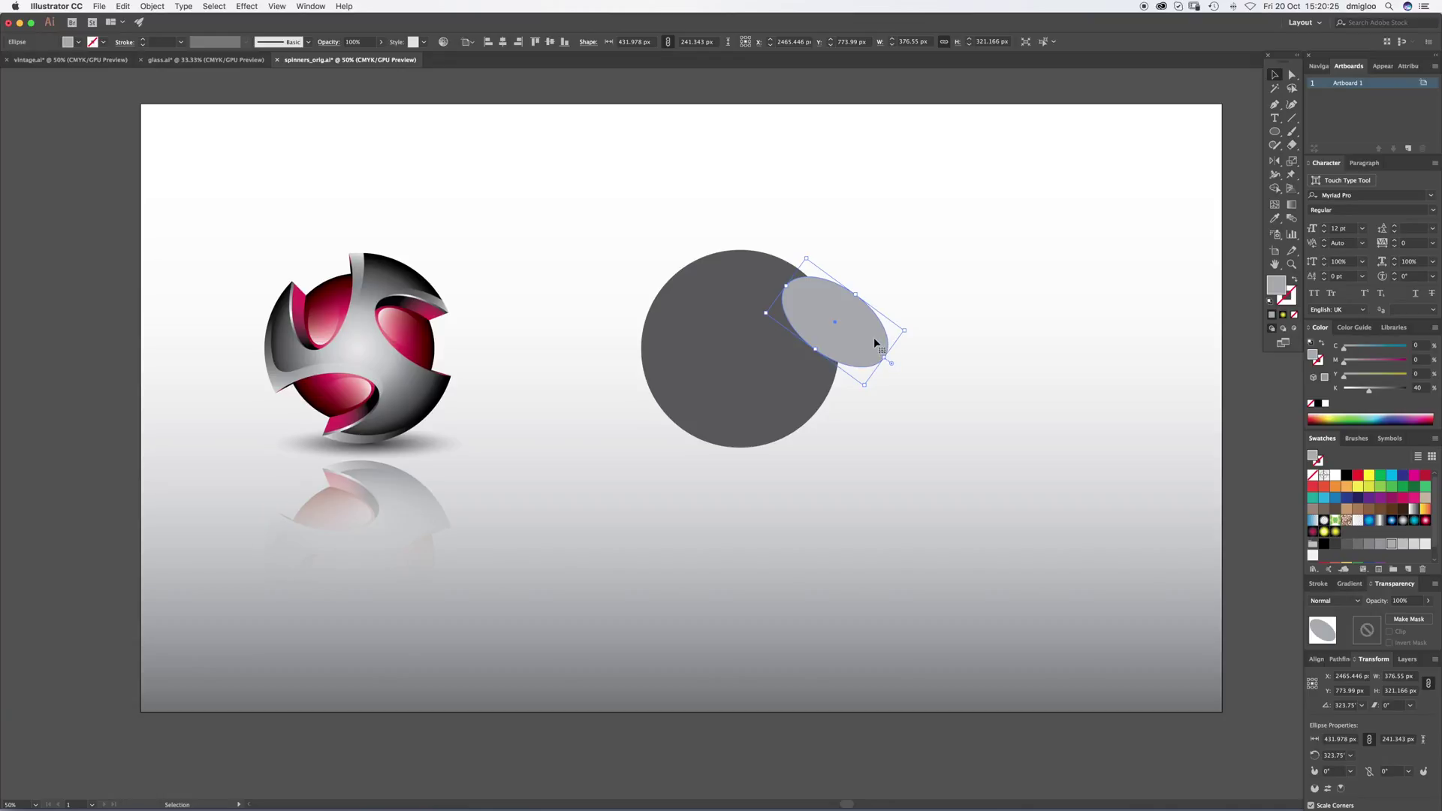
left_click_drag(871, 342, 853, 422)
left_click_drag(817, 363, 788, 369)
left_click(901, 294)
left_click(847, 368)
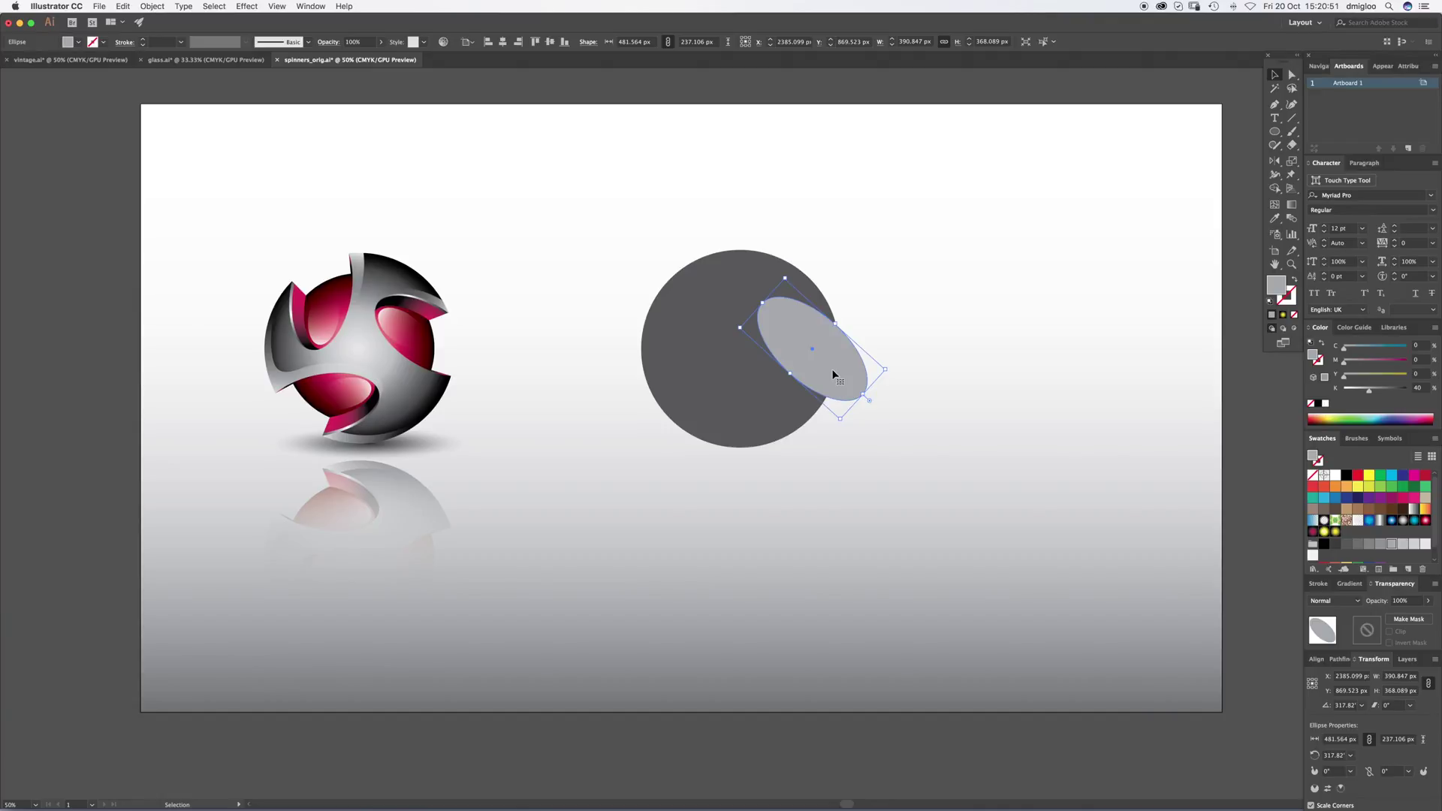
Step: Set the rotation centre at the circle's centre, undoing a stray tilt of the ellipse
key("super")
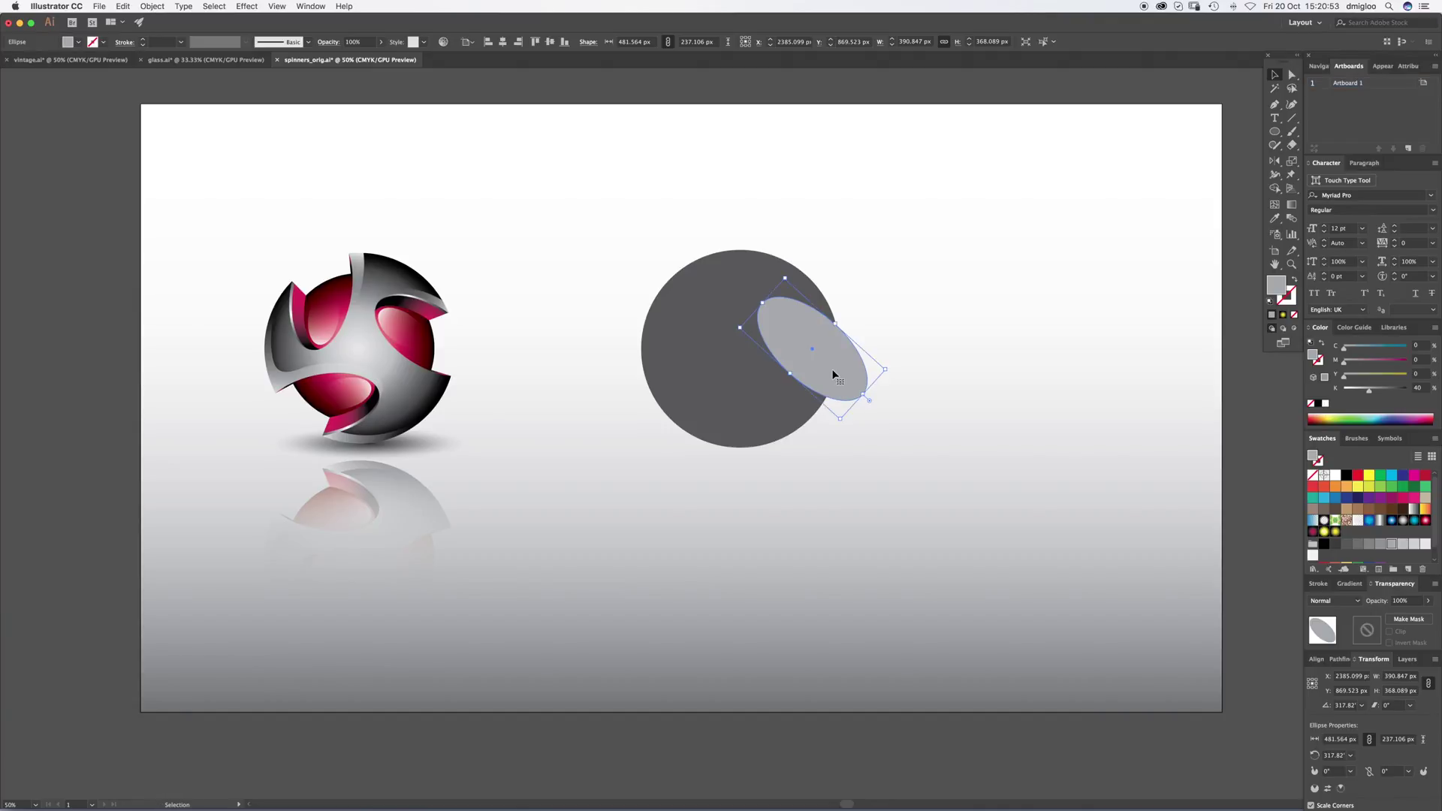
key("super")
key("r")
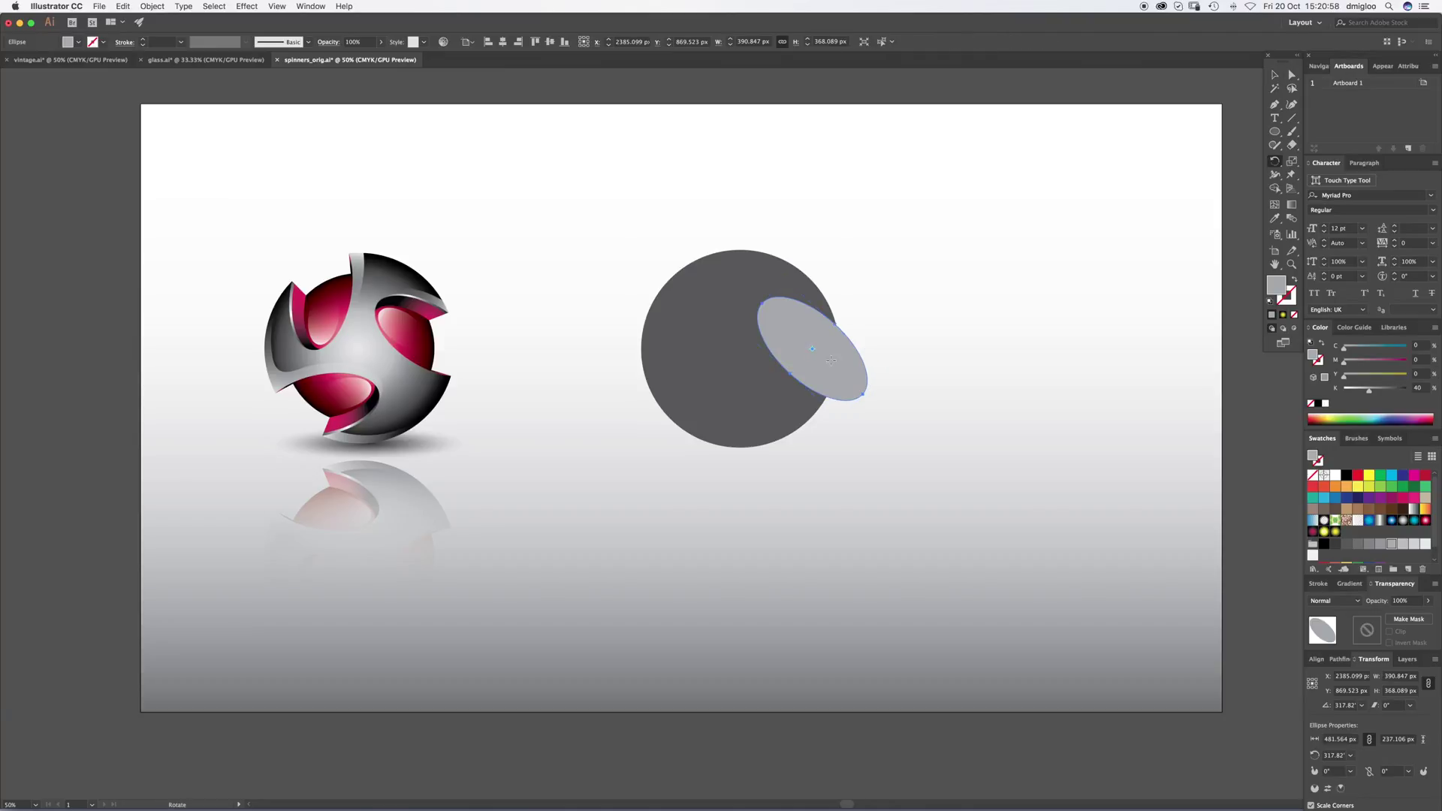
left_click(739, 350)
left_click(738, 351)
mouse_move(747, 353)
left_mouse_down()
mouse_move(813, 345)
mouse_move(746, 347)
left_mouse_up()
key("v")
key("ctrl+z")
Step: Swing a rotated copy of the ellipse around the circle's centre and repeat with Cmd+D
key("r")
left_click(739, 348)
left_click_drag(839, 356, 638, 426)
key("super+d")
Step: Rotate ellipse copies to the circle's lower left and top
key("v")
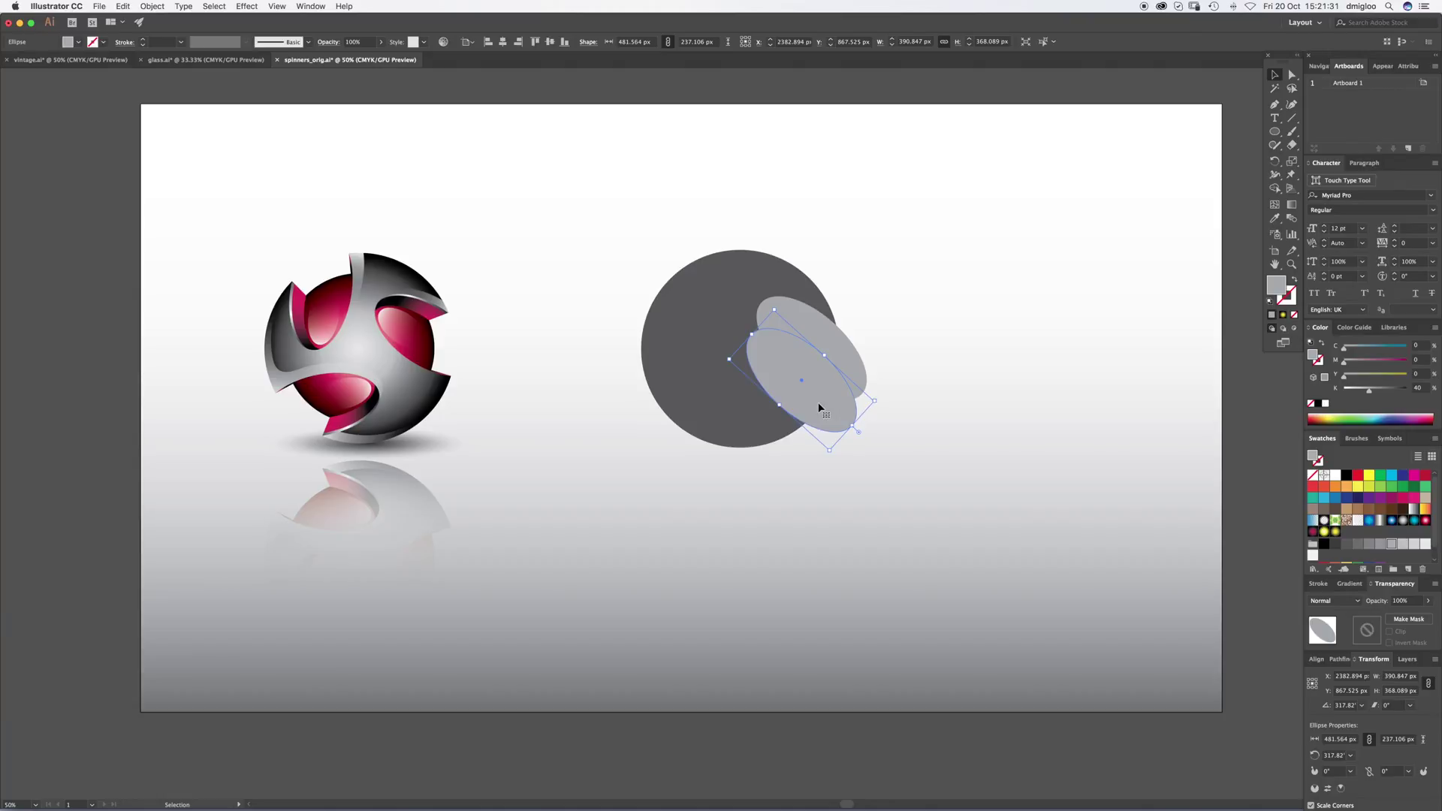
key("r")
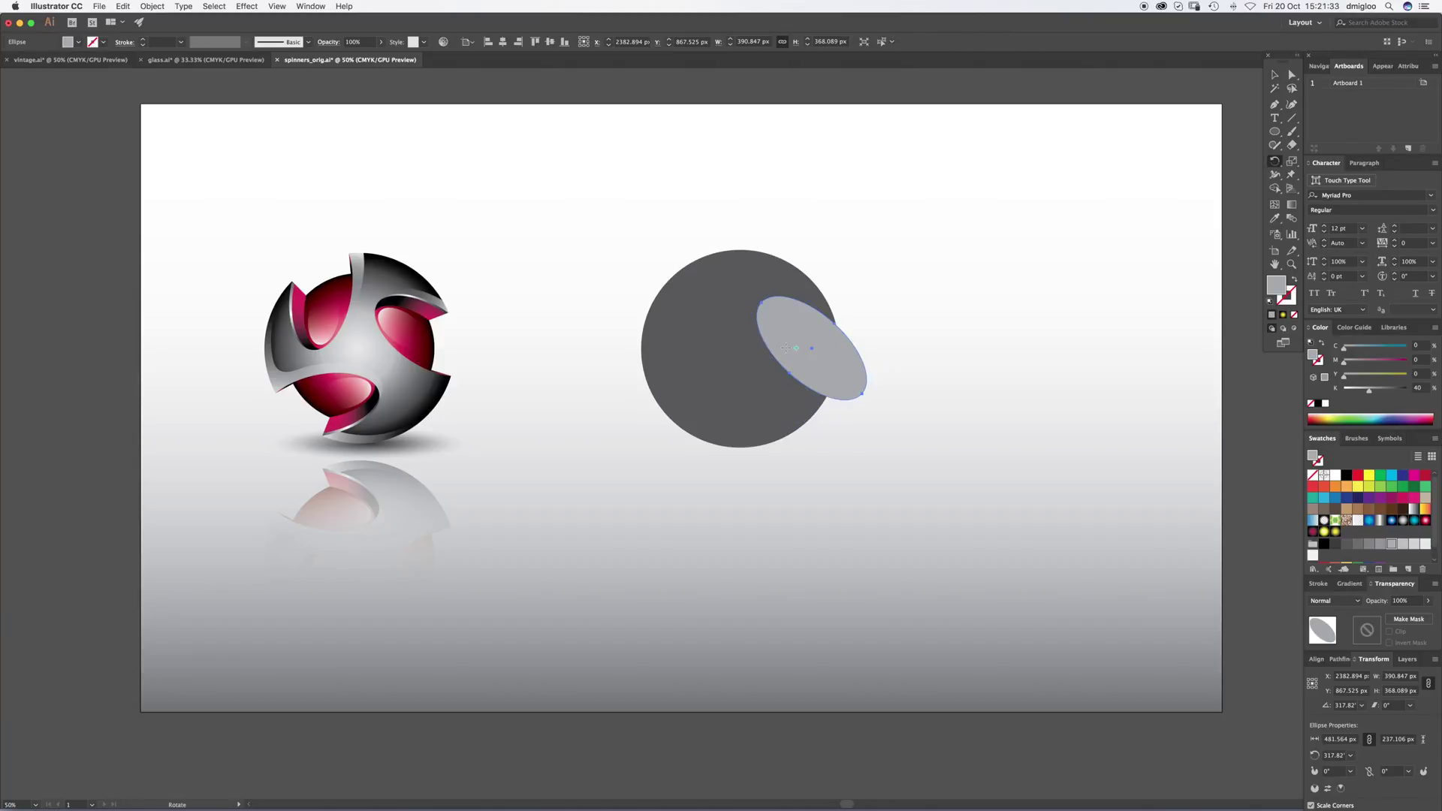
left_click(740, 350)
left_click_drag(835, 366, 628, 430)
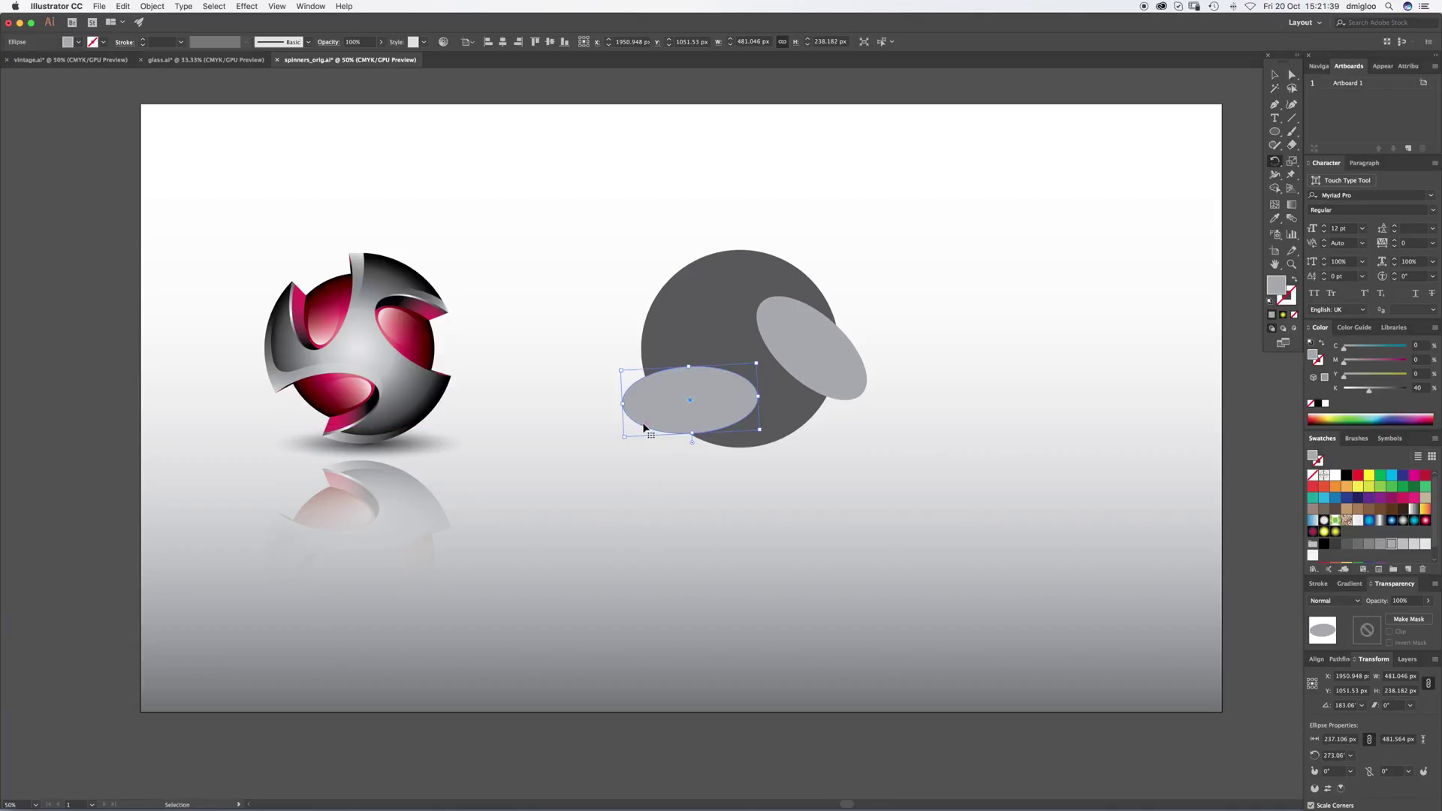
key("r")
left_click_drag(697, 420, 683, 280)
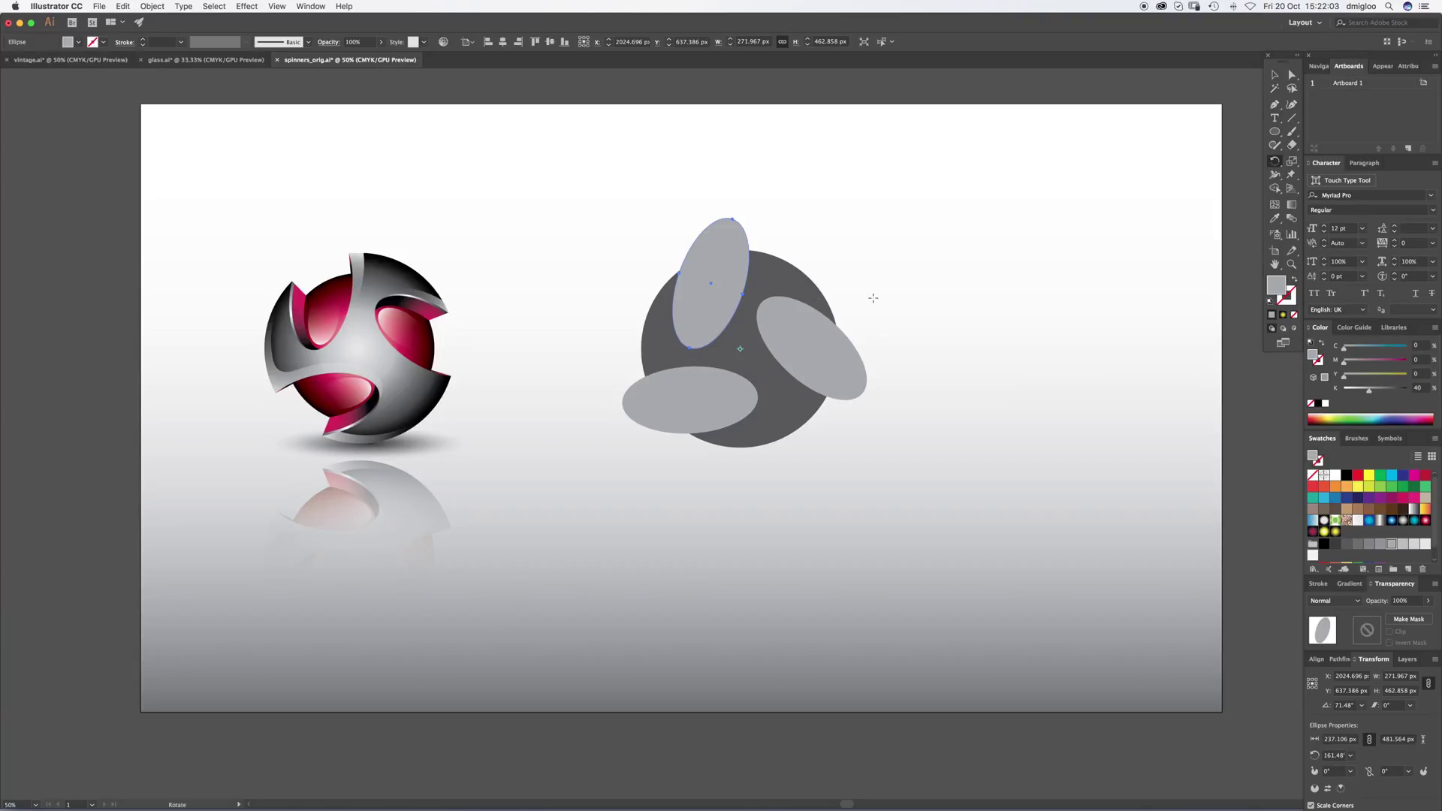
Step: Select the dark circle with all three ellipses and apply Pathfinder Minus Front
key("v")
left_click(912, 297)
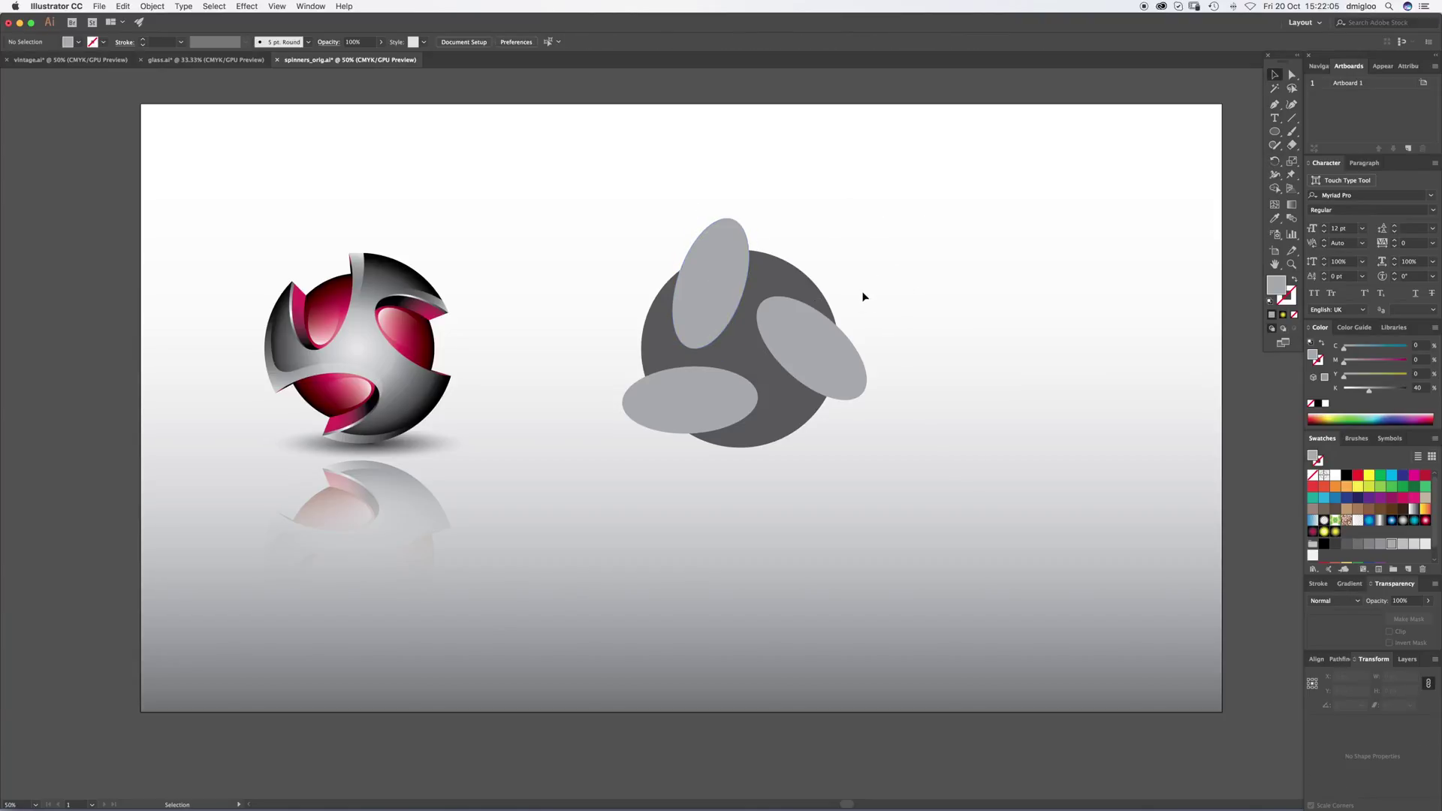
left_click_drag(931, 215, 616, 497)
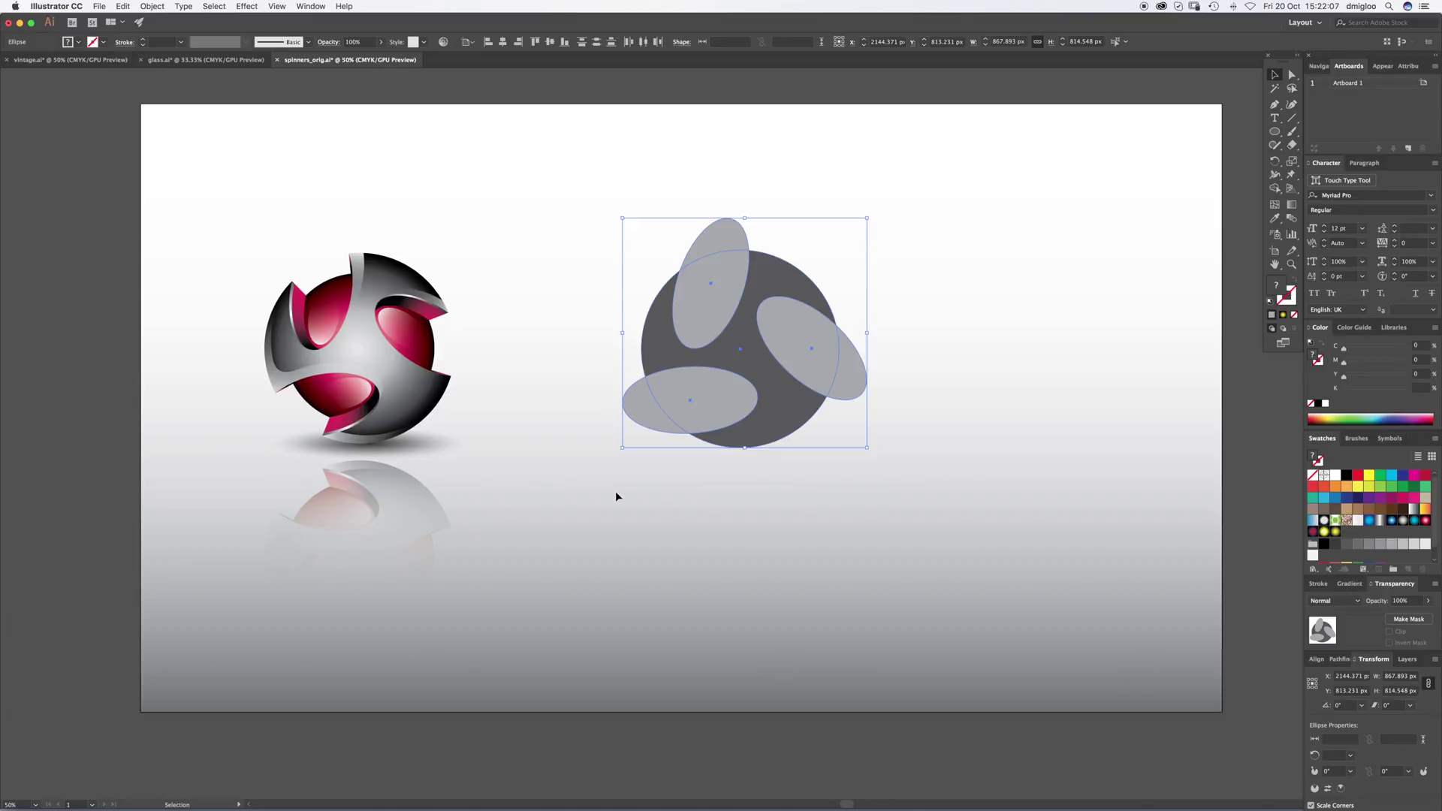
left_click(1339, 659)
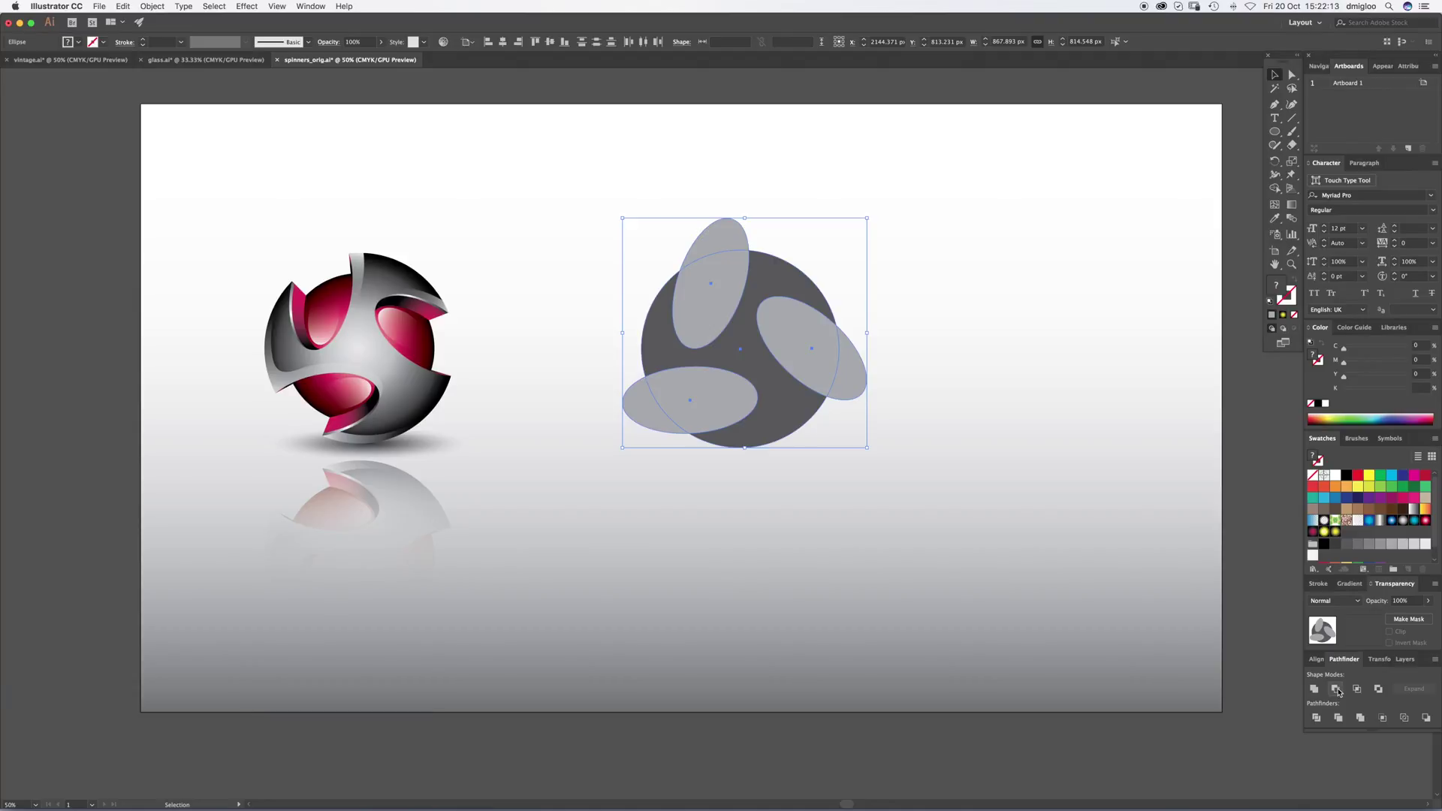
left_click(1336, 689)
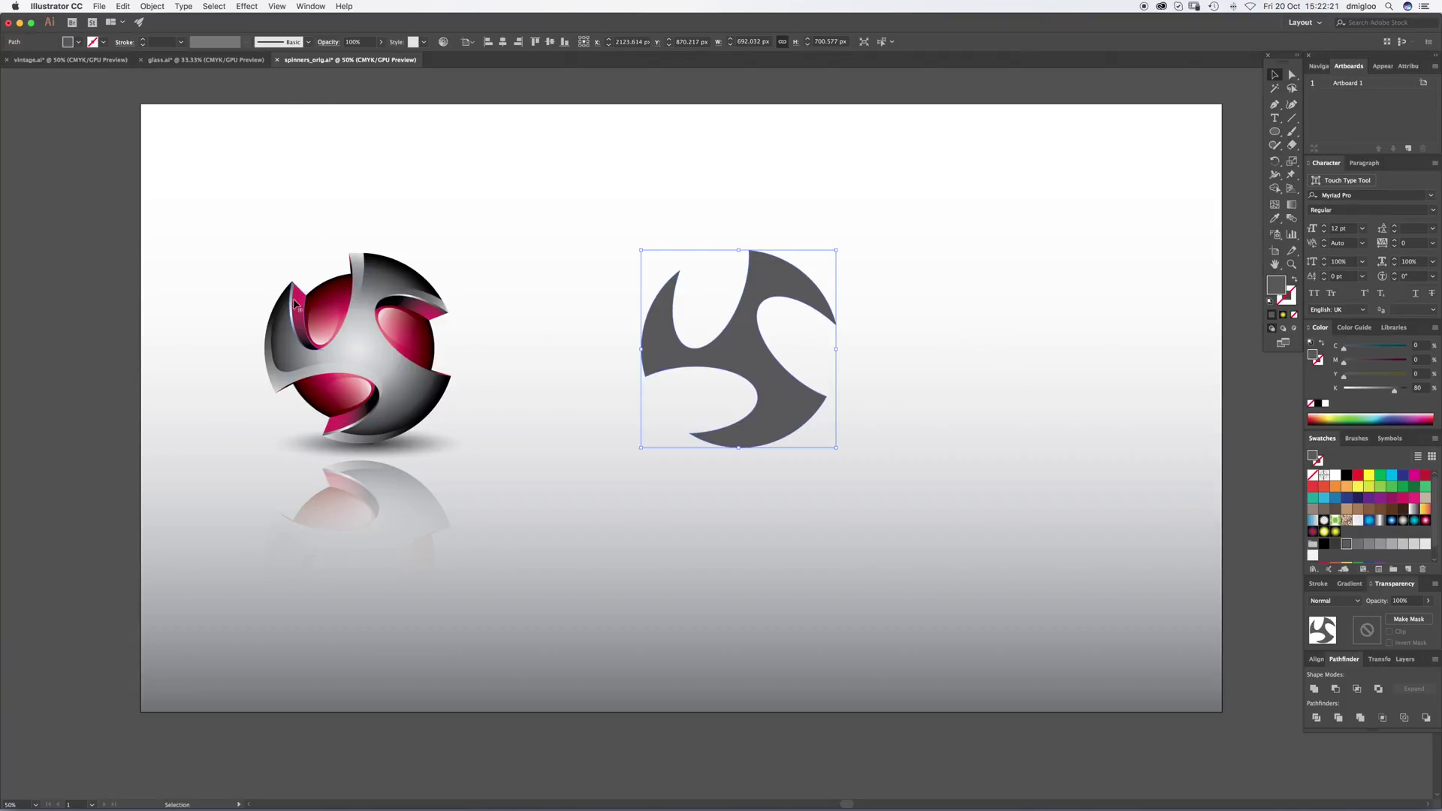
Step: Apply Effect > 3D > Extrude & Bevel with X, Y and Z rotation set to 0°
left_click(290, 6)
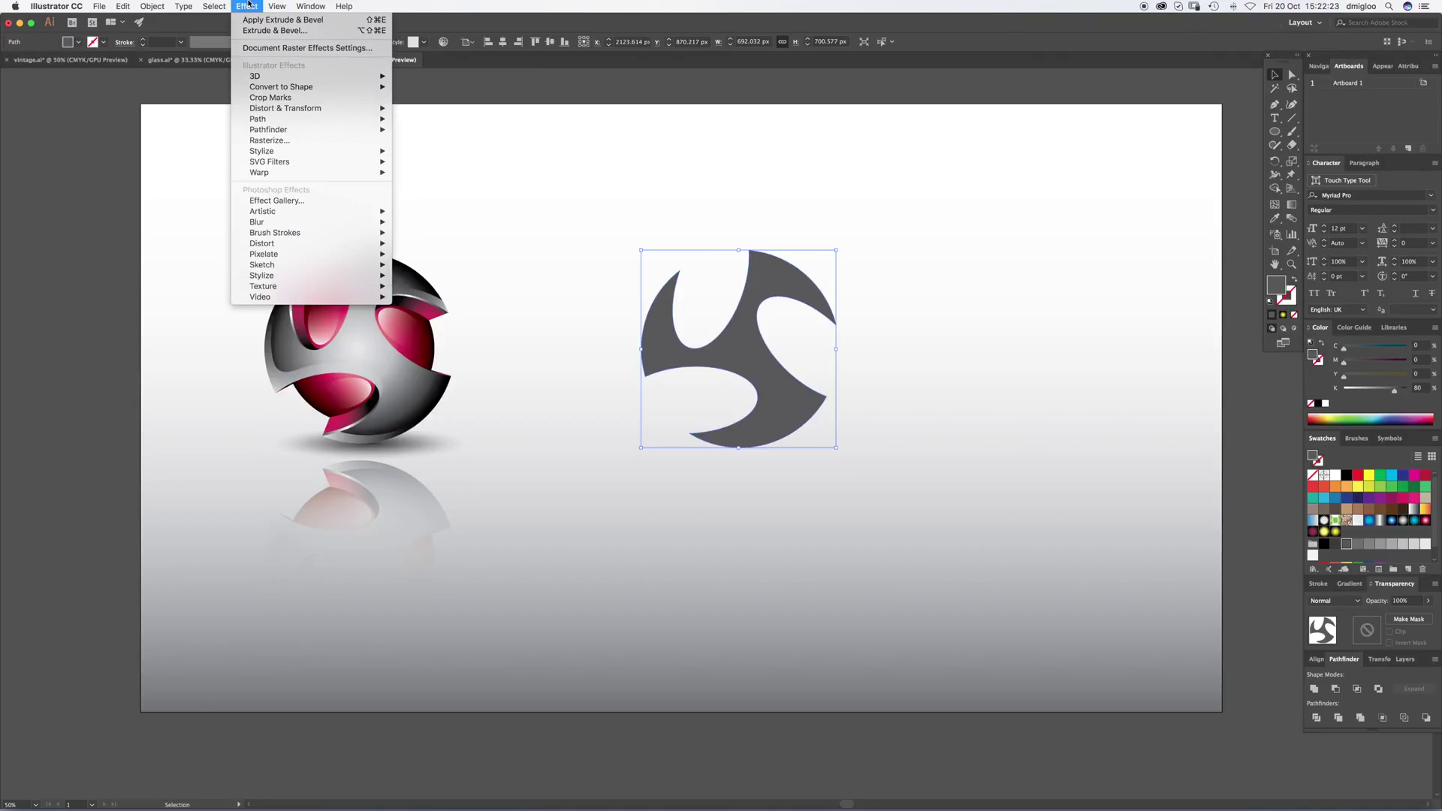
mouse_move(375, 76)
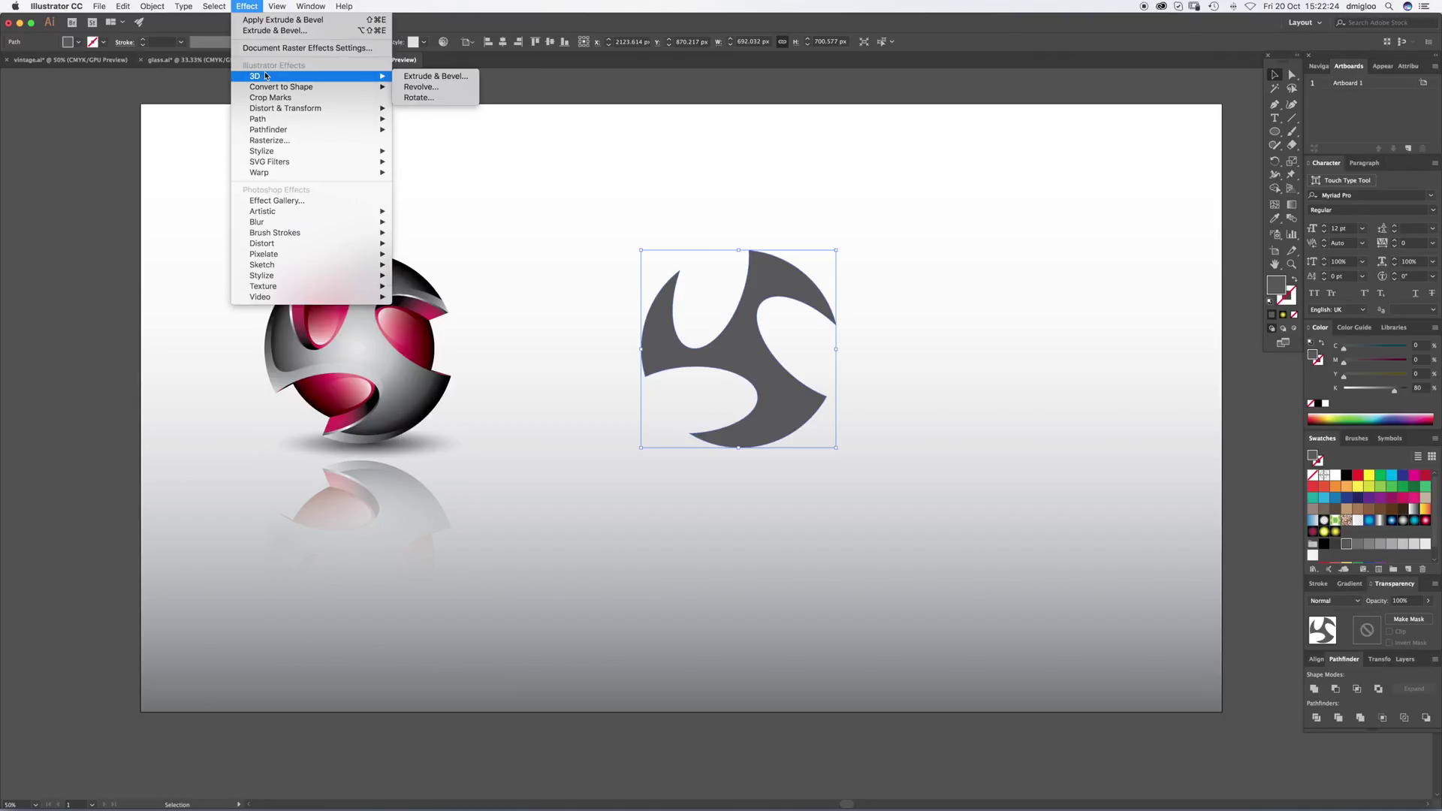
left_click(449, 77)
left_click(748, 359)
type("0")
key("Tab")
type("0")
key("Tab")
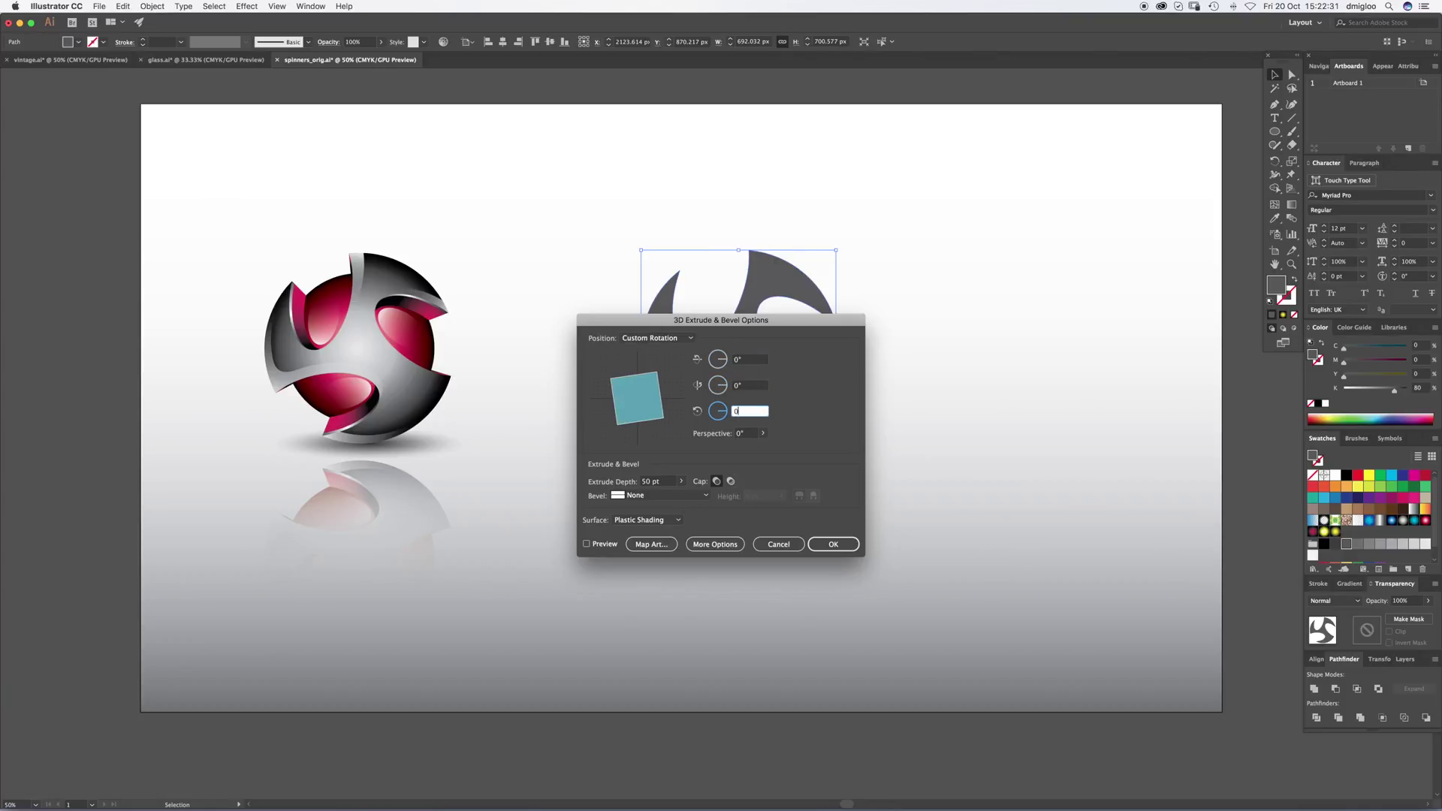
type("0")
key("Tab")
Step: Turn on Preview, set perspective to 154° and confirm the extrusion
left_click_drag(779, 320, 1057, 282)
left_click(864, 505)
left_click(1040, 396)
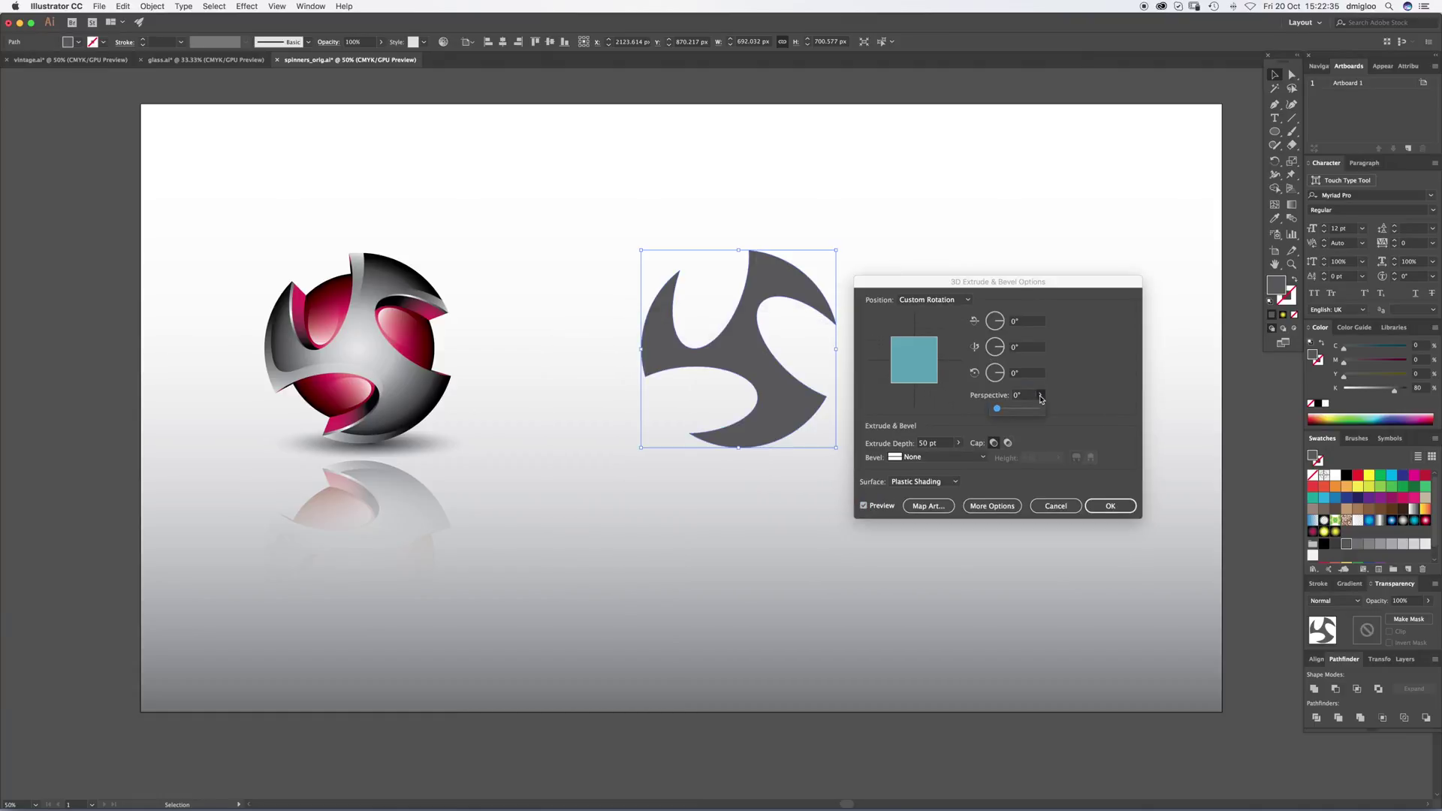
left_click_drag(997, 409, 1037, 411)
left_click(1040, 395)
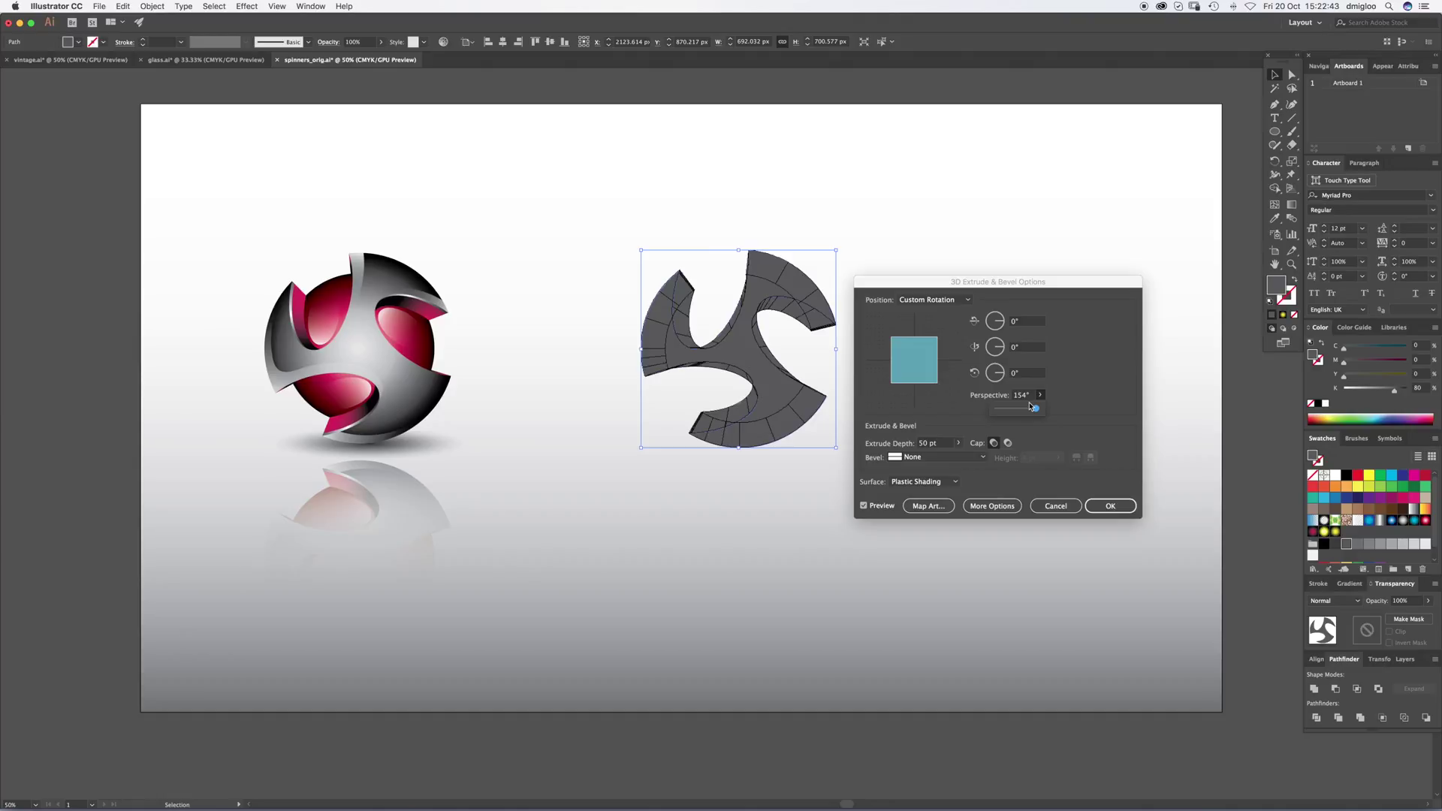
left_click(1118, 509)
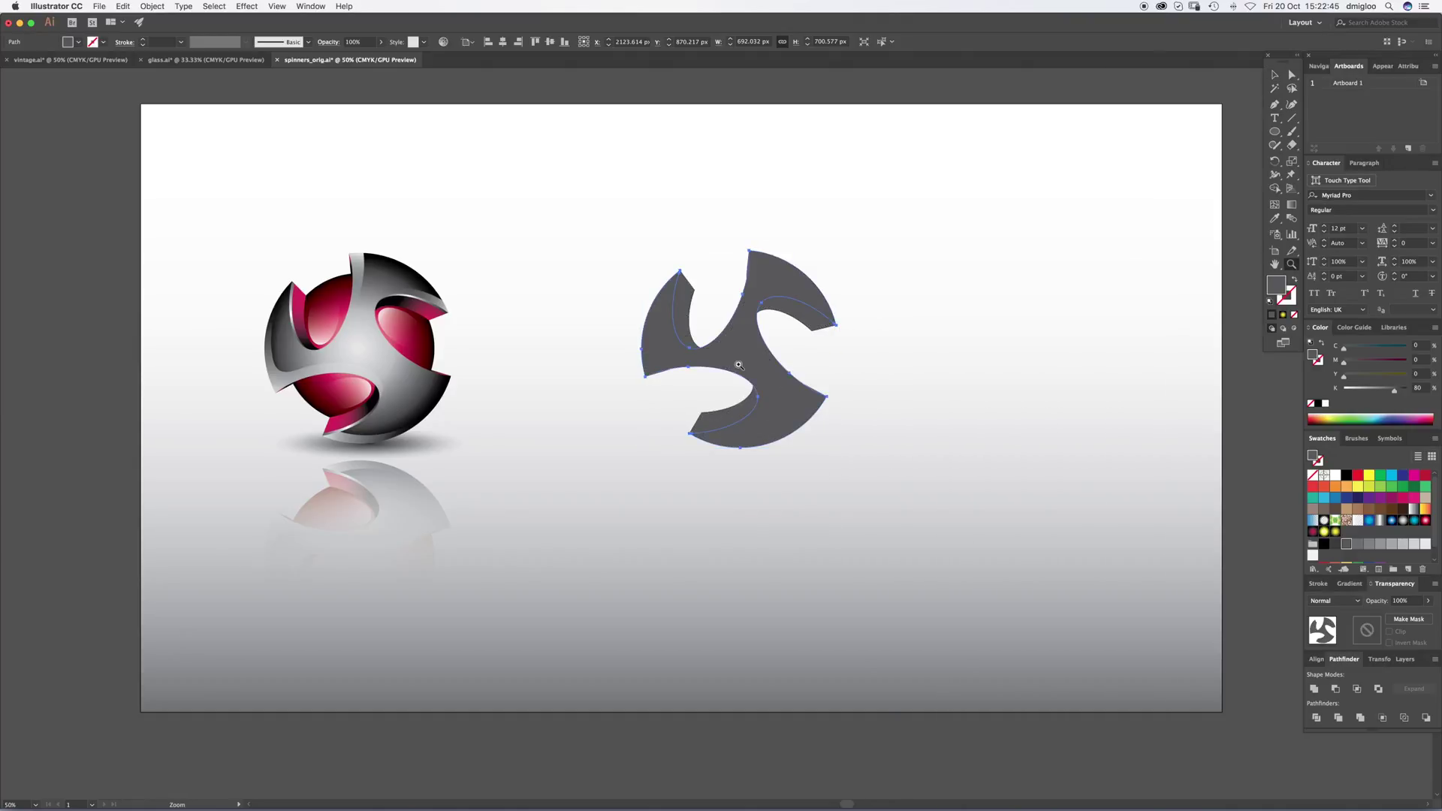
Step: Zoom in and run Object > Expand Appearance, then Object > Expand on the spinner
key("super+equal")
key("super+equal")
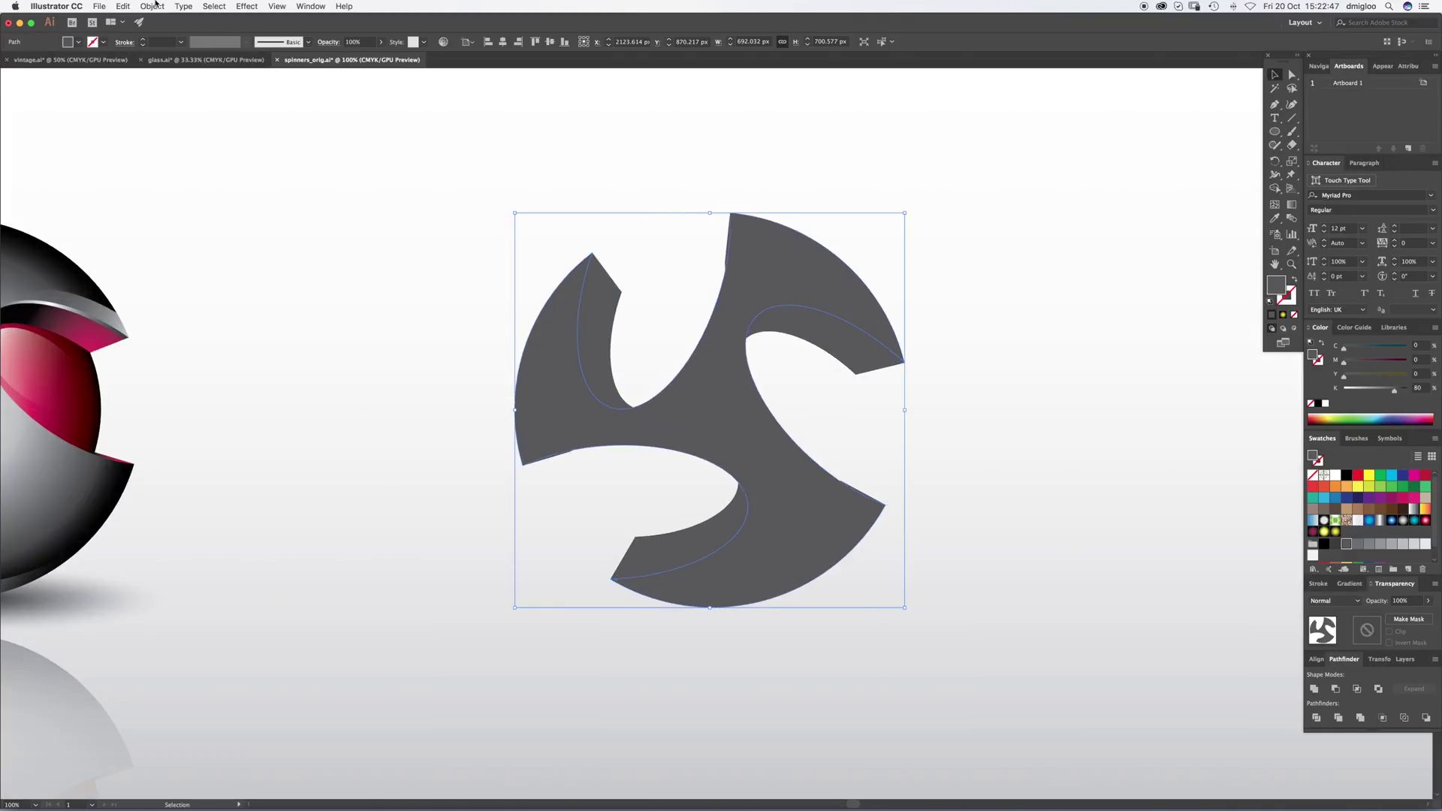
left_click(152, 6)
left_click(180, 129)
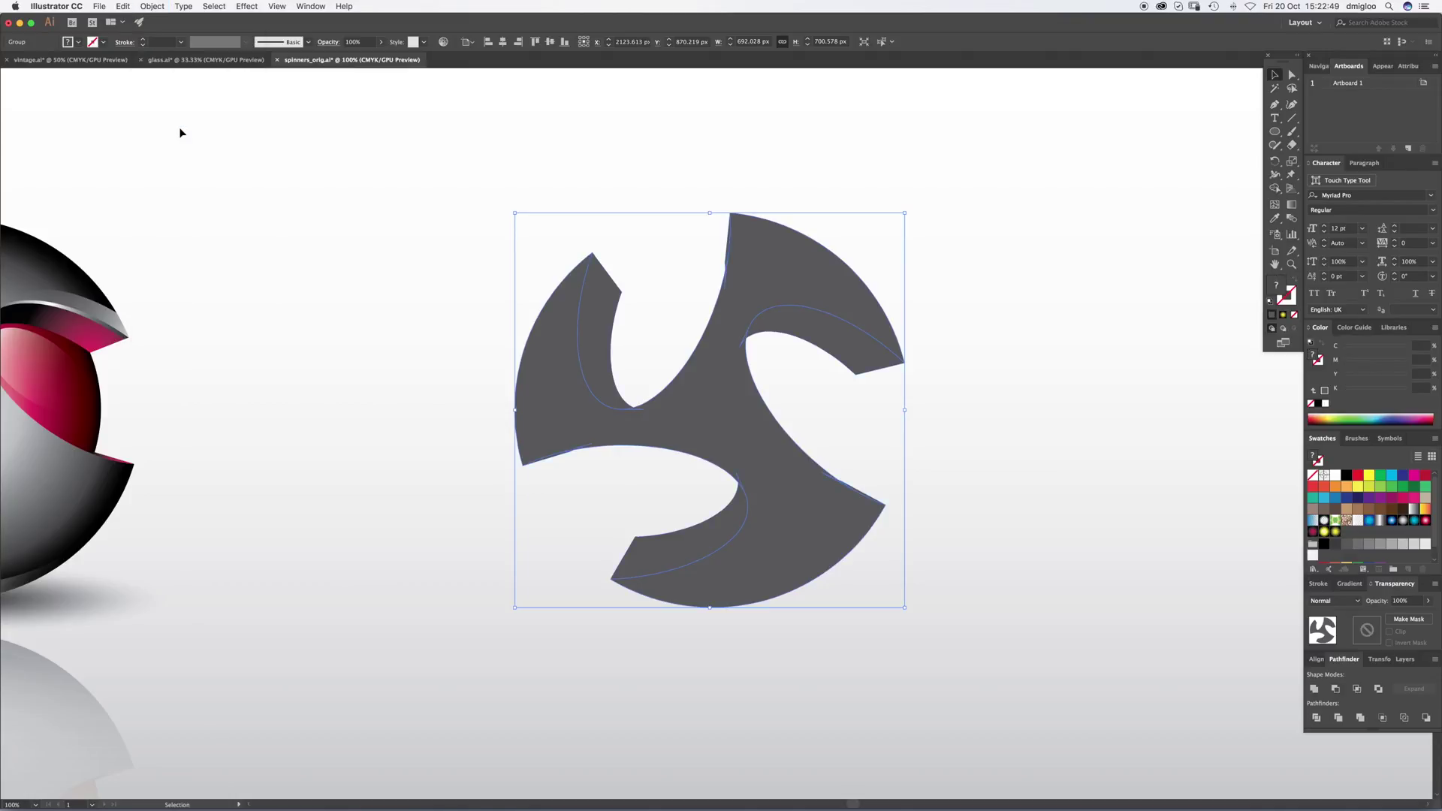
left_click(139, 8)
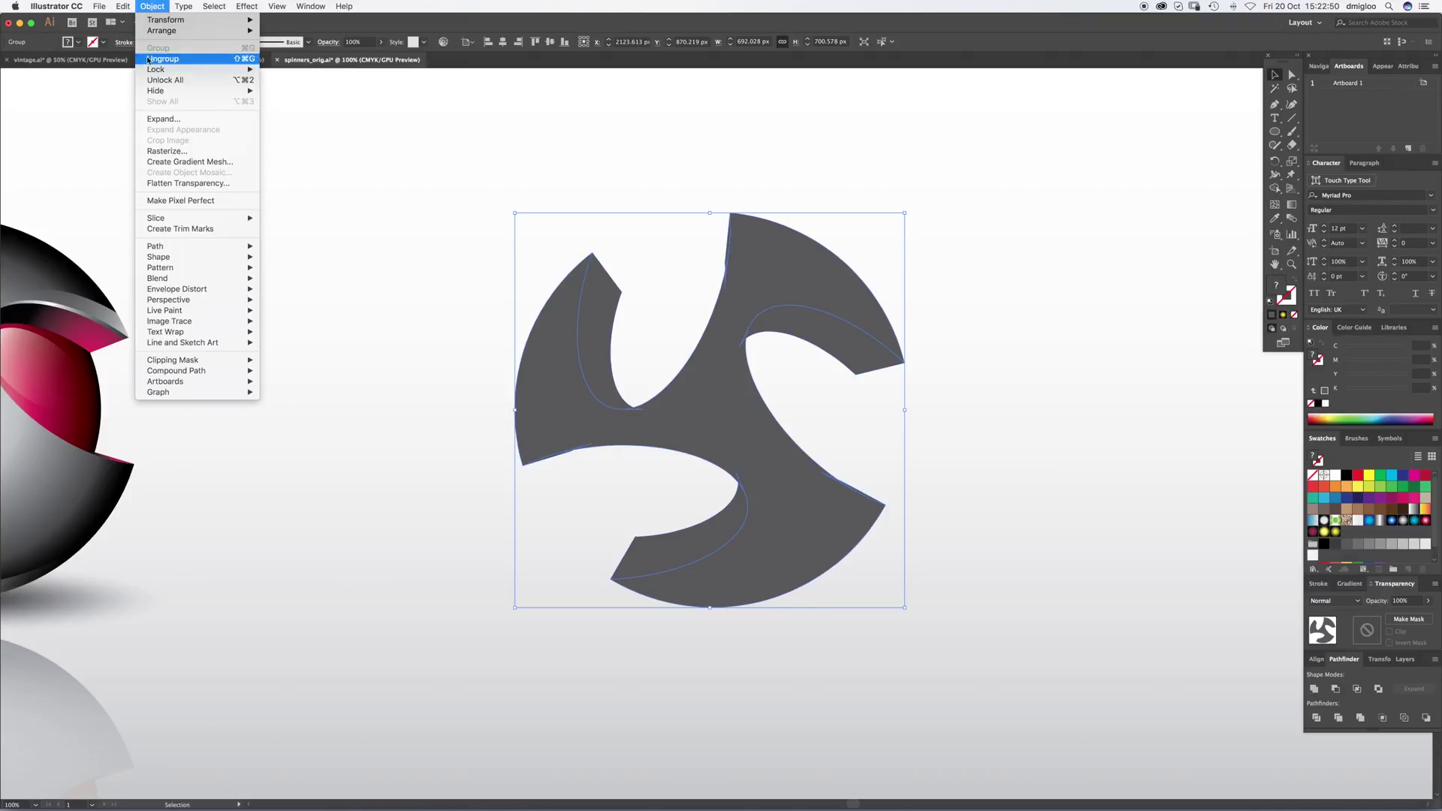
left_click(161, 120)
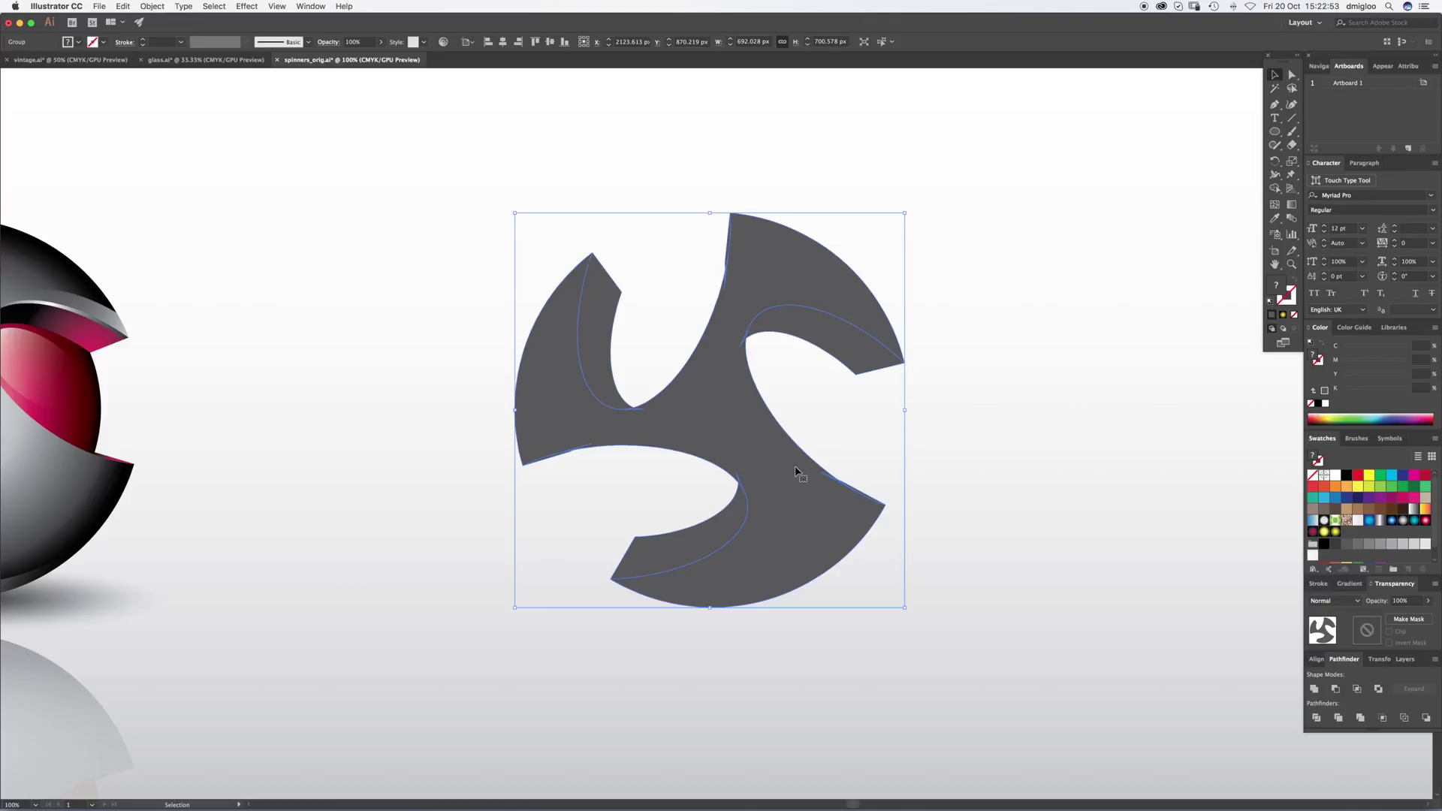
Step: Fill the spinner's front face with light grey, undoing an accidental move
left_click(847, 436)
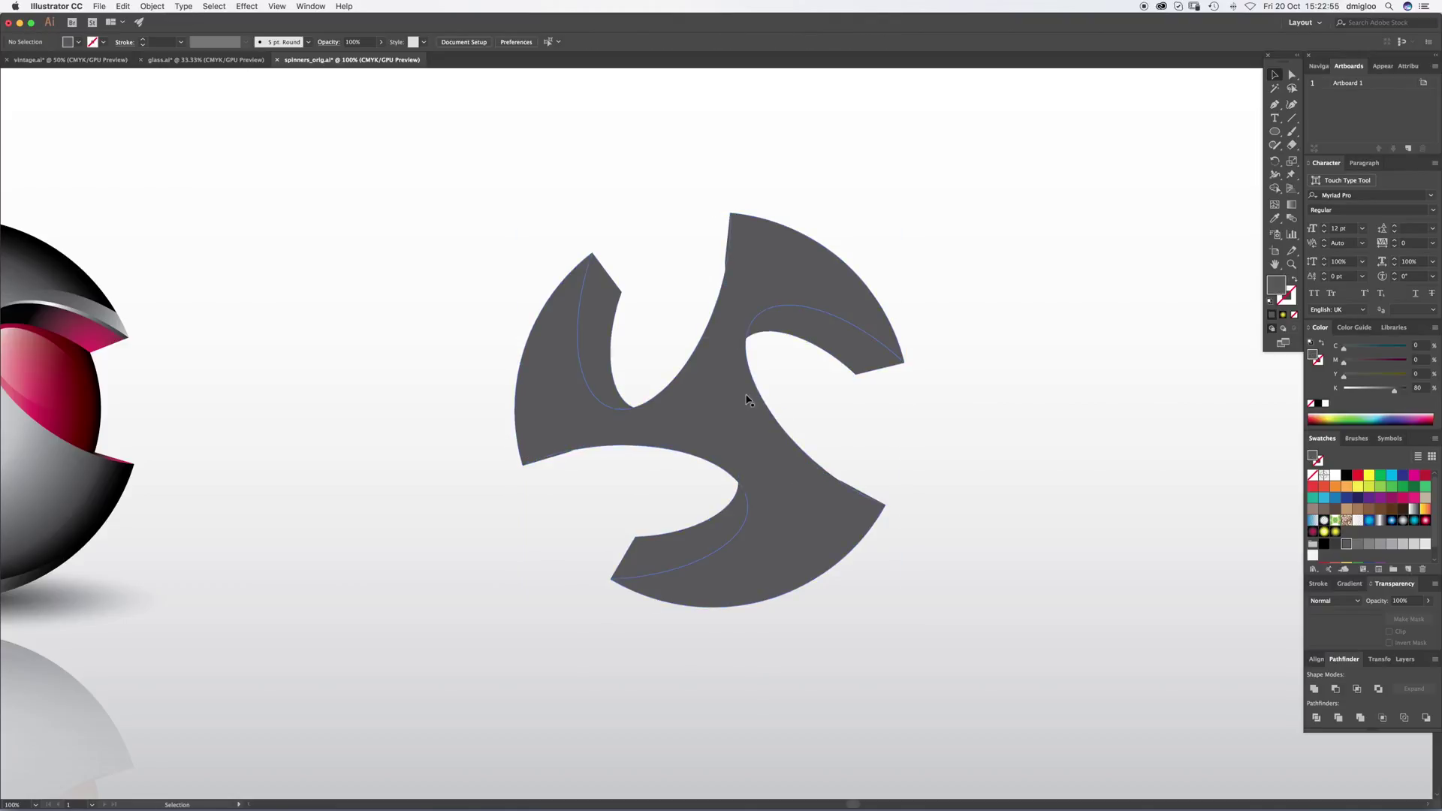
key("a")
left_click(744, 458)
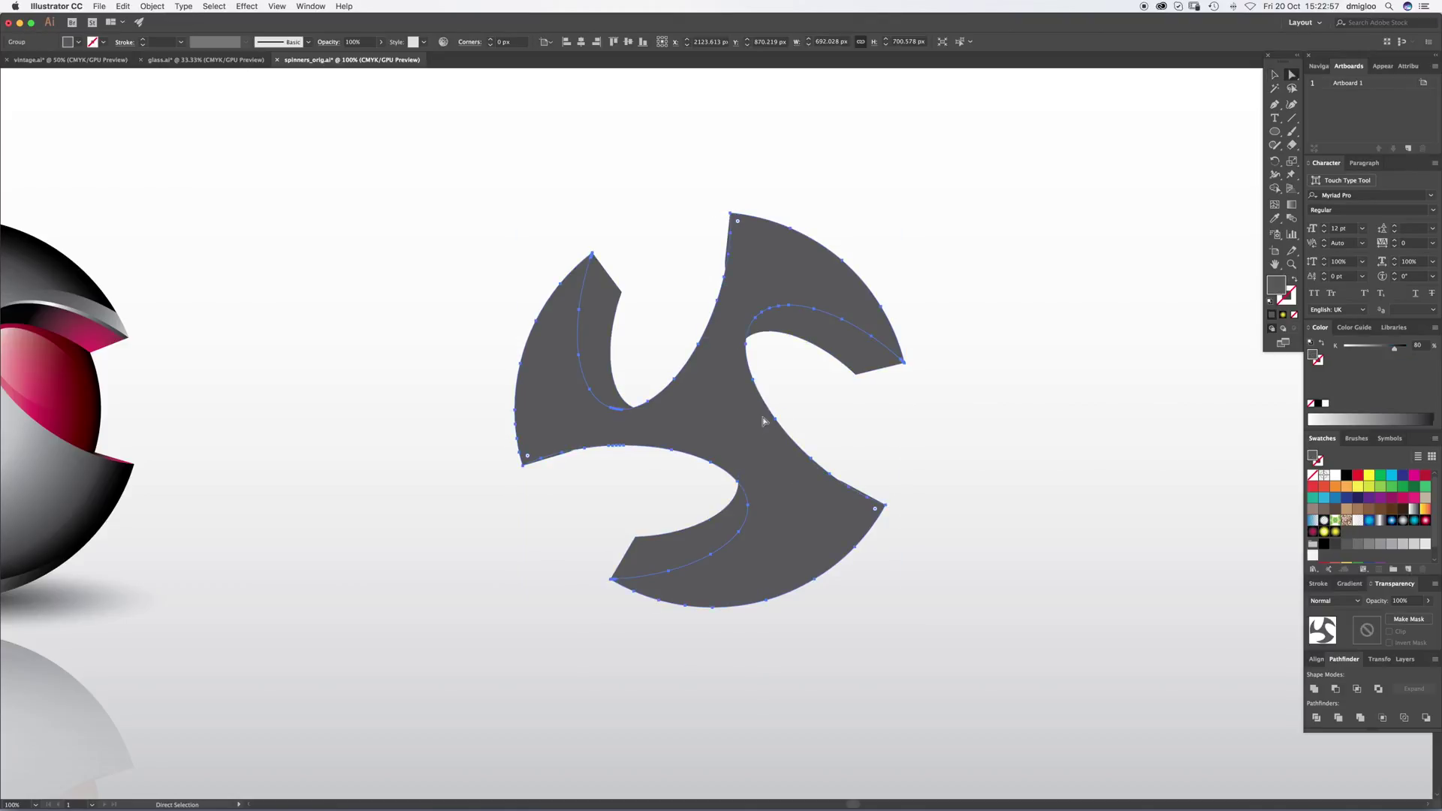
left_click_drag(761, 439, 888, 321)
key("super+z")
left_click(1358, 545)
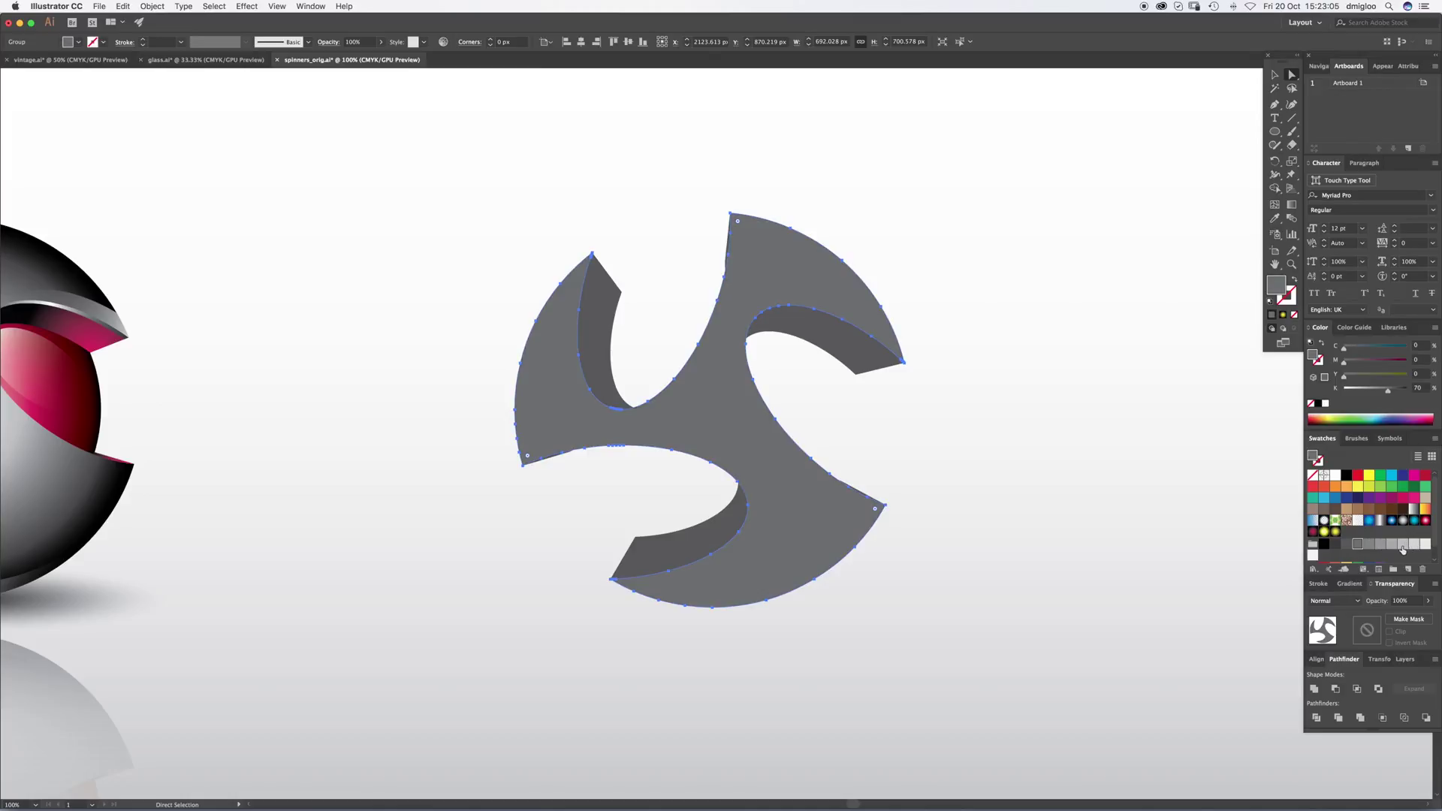
left_click(1402, 544)
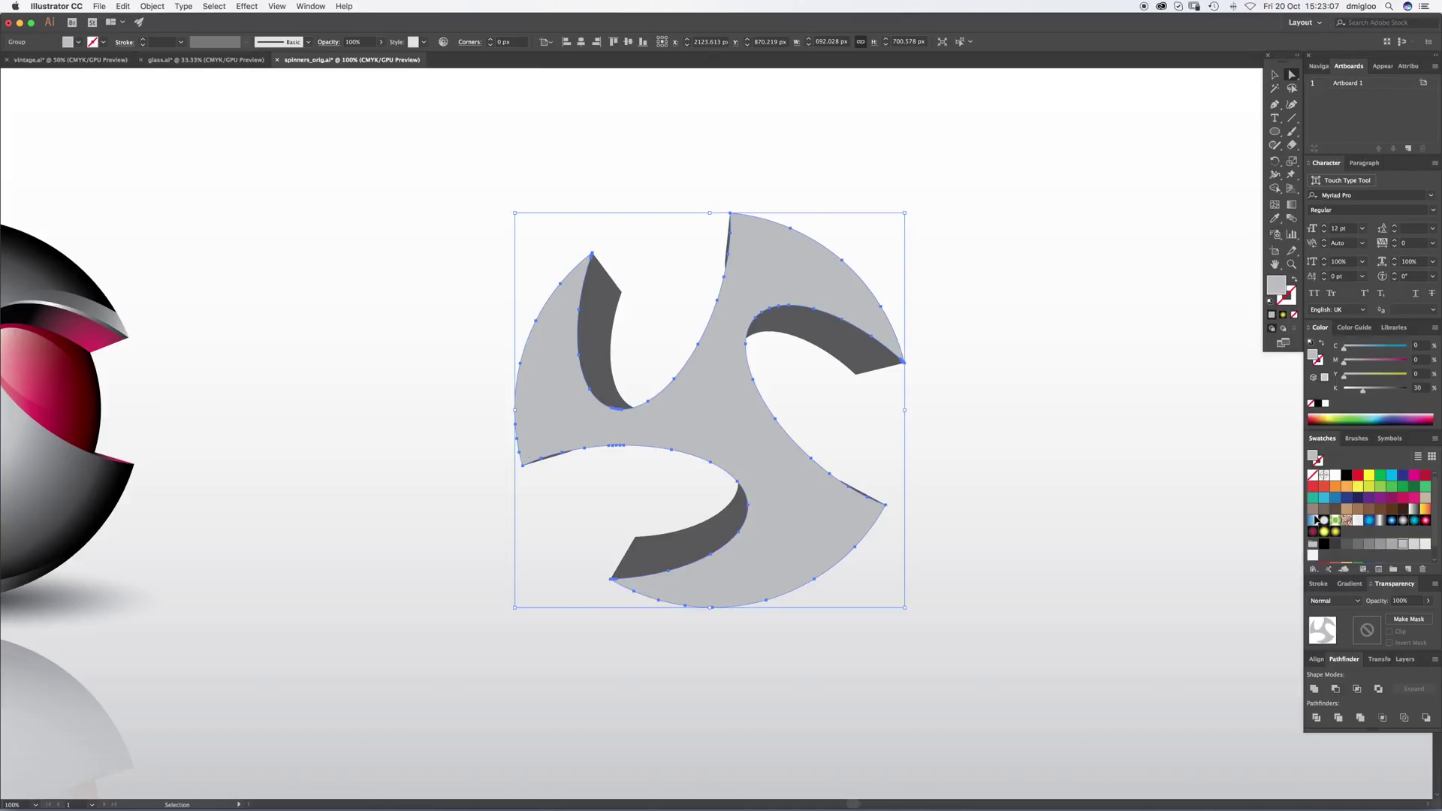
Step: Clear the selection and zoom in closely around the spinner
key("super+shift+a")
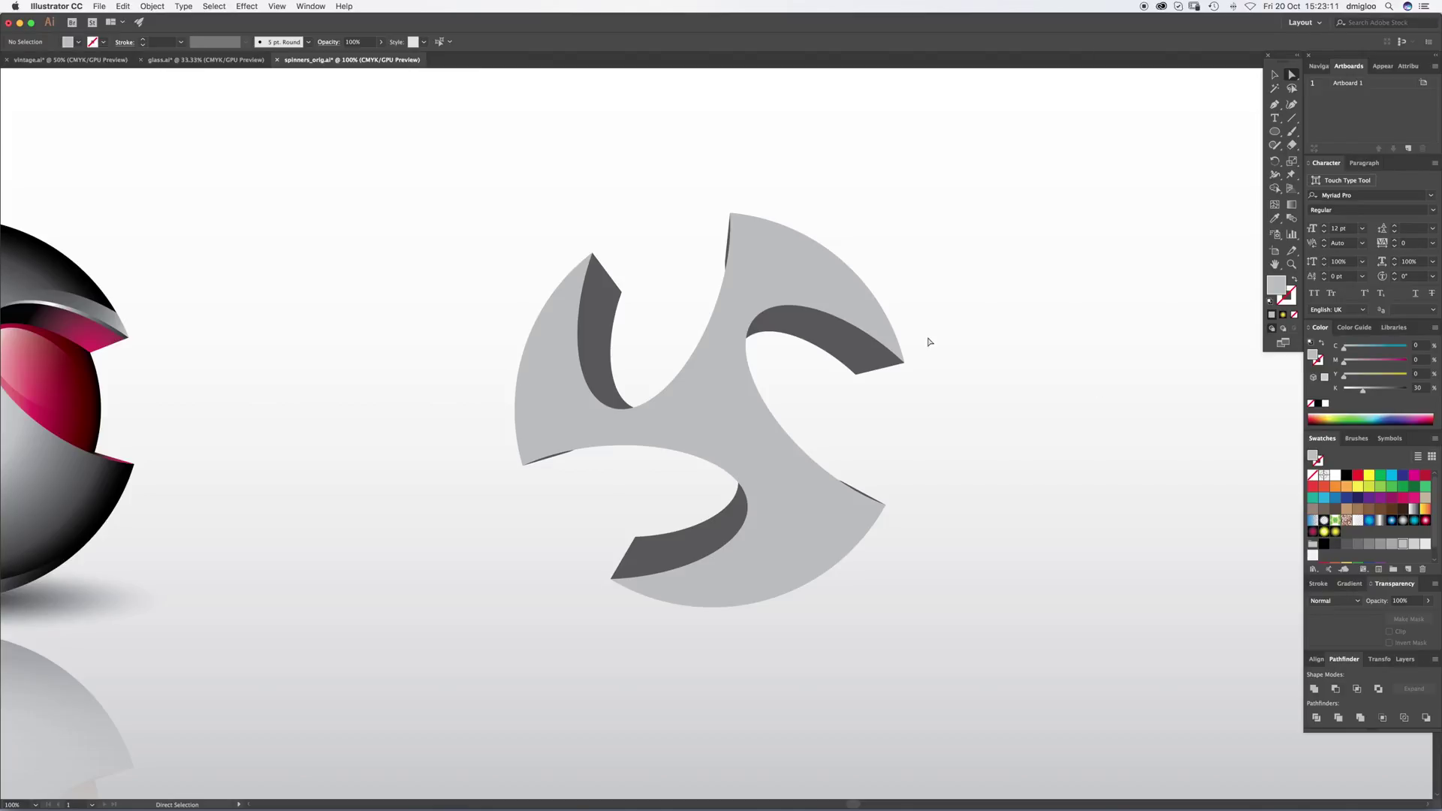
left_click(894, 350)
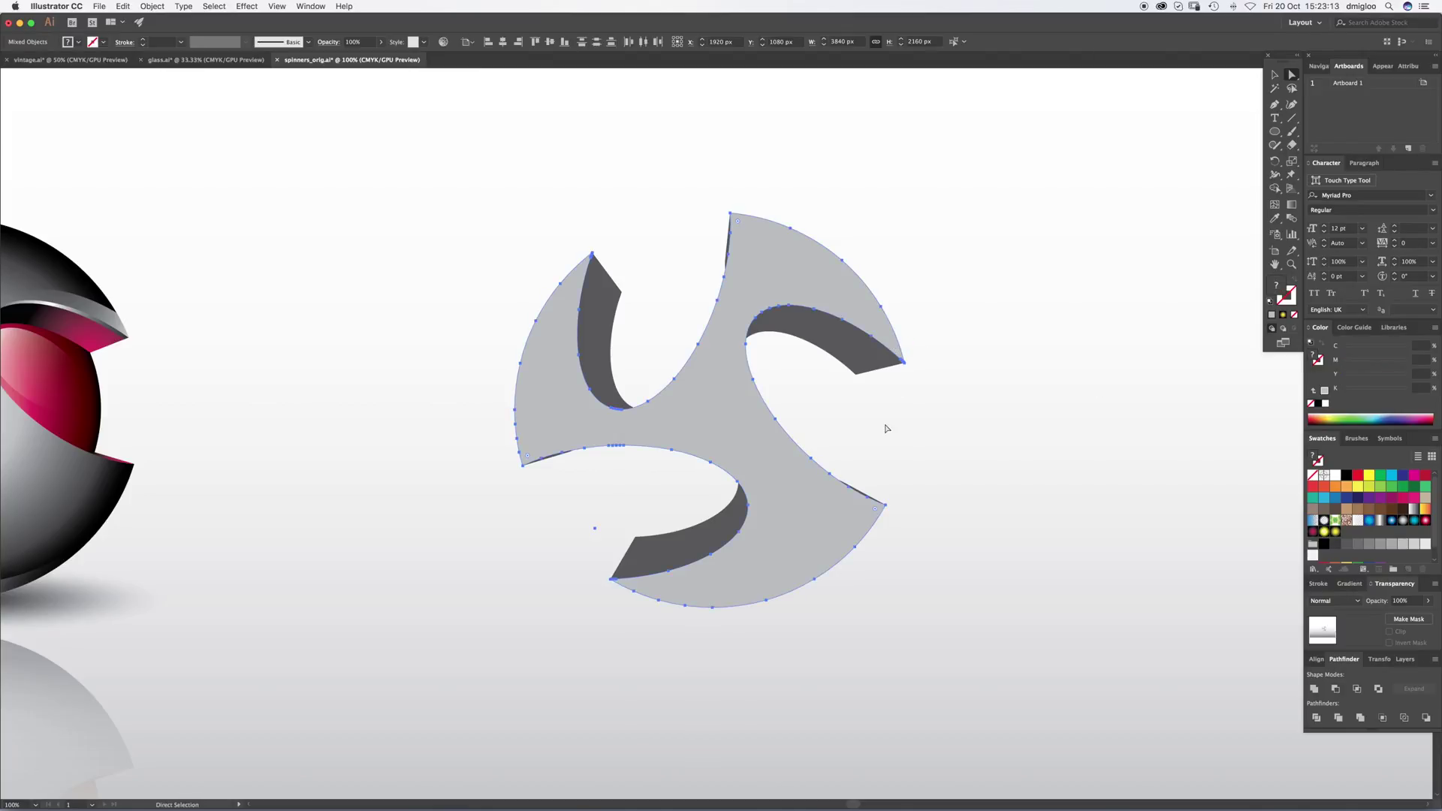
key("super+0")
key("v")
left_click(737, 463)
key("super+shift+a")
key("z")
left_click_drag(755, 312, 756, 312)
left_click_drag(796, 381, 753, 428)
Step: Marquee-select the dark side piece of the upper-left arm with Direct Selection
key("v")
left_click(735, 399)
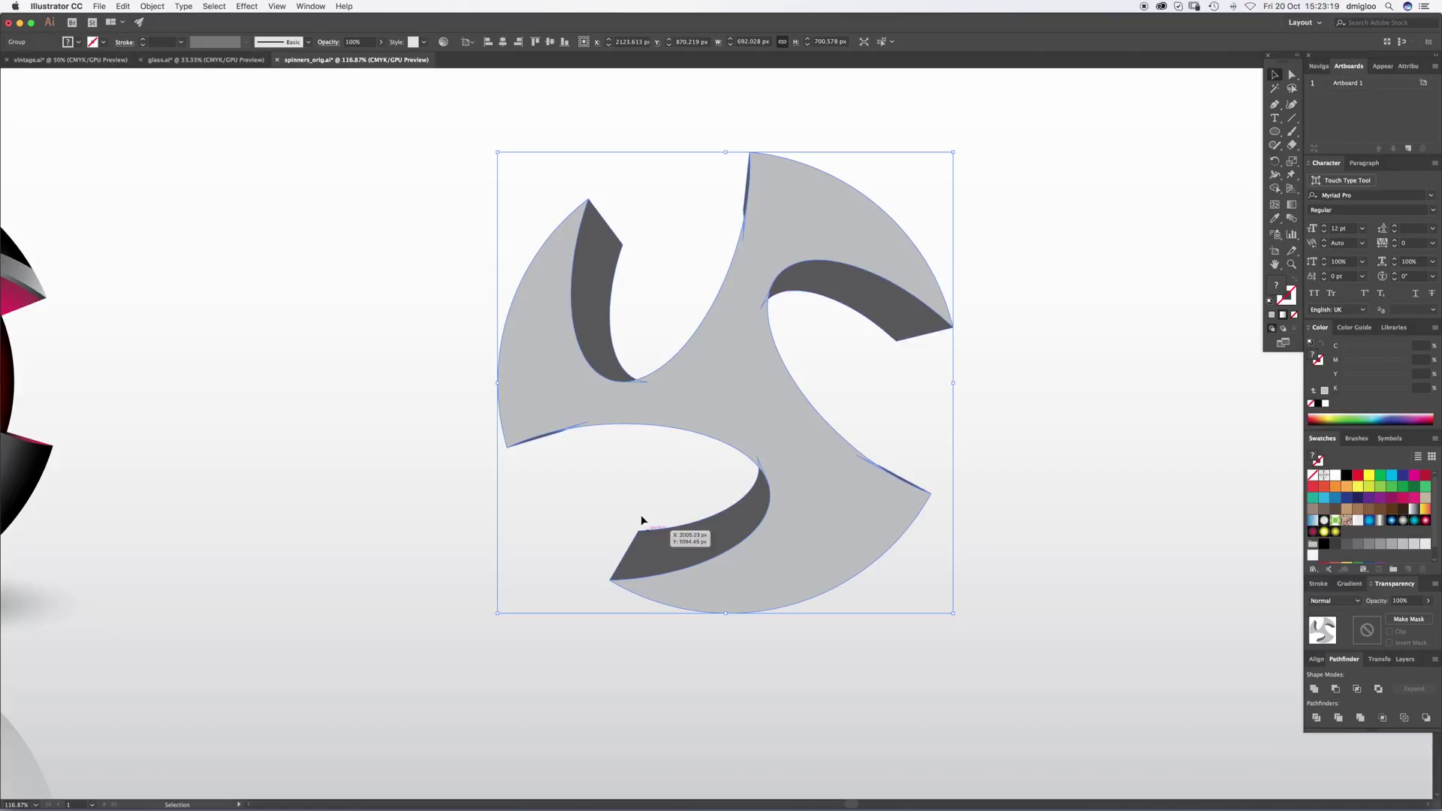
key("a")
left_click(732, 411)
key("super+shift+a")
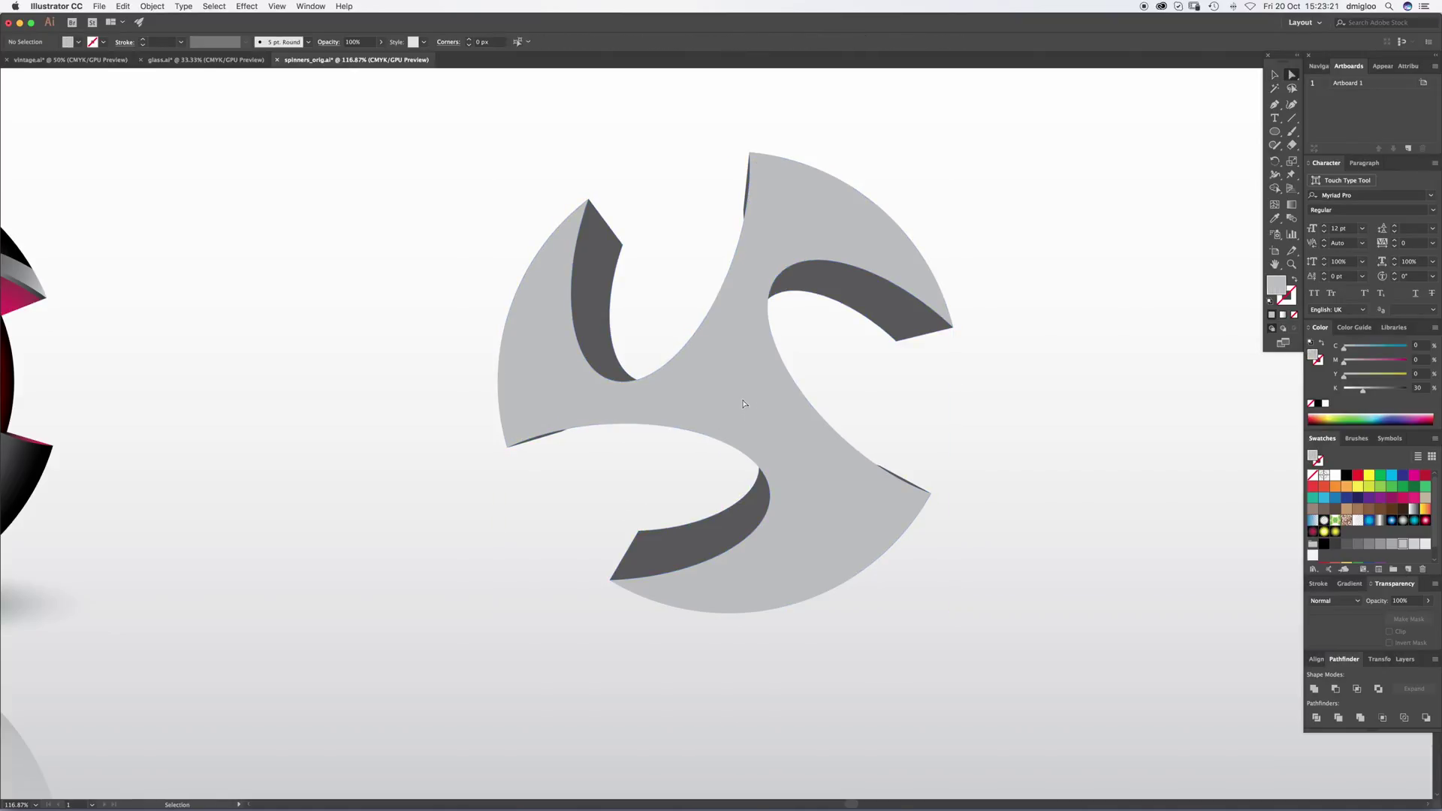
left_click_drag(554, 179, 672, 395)
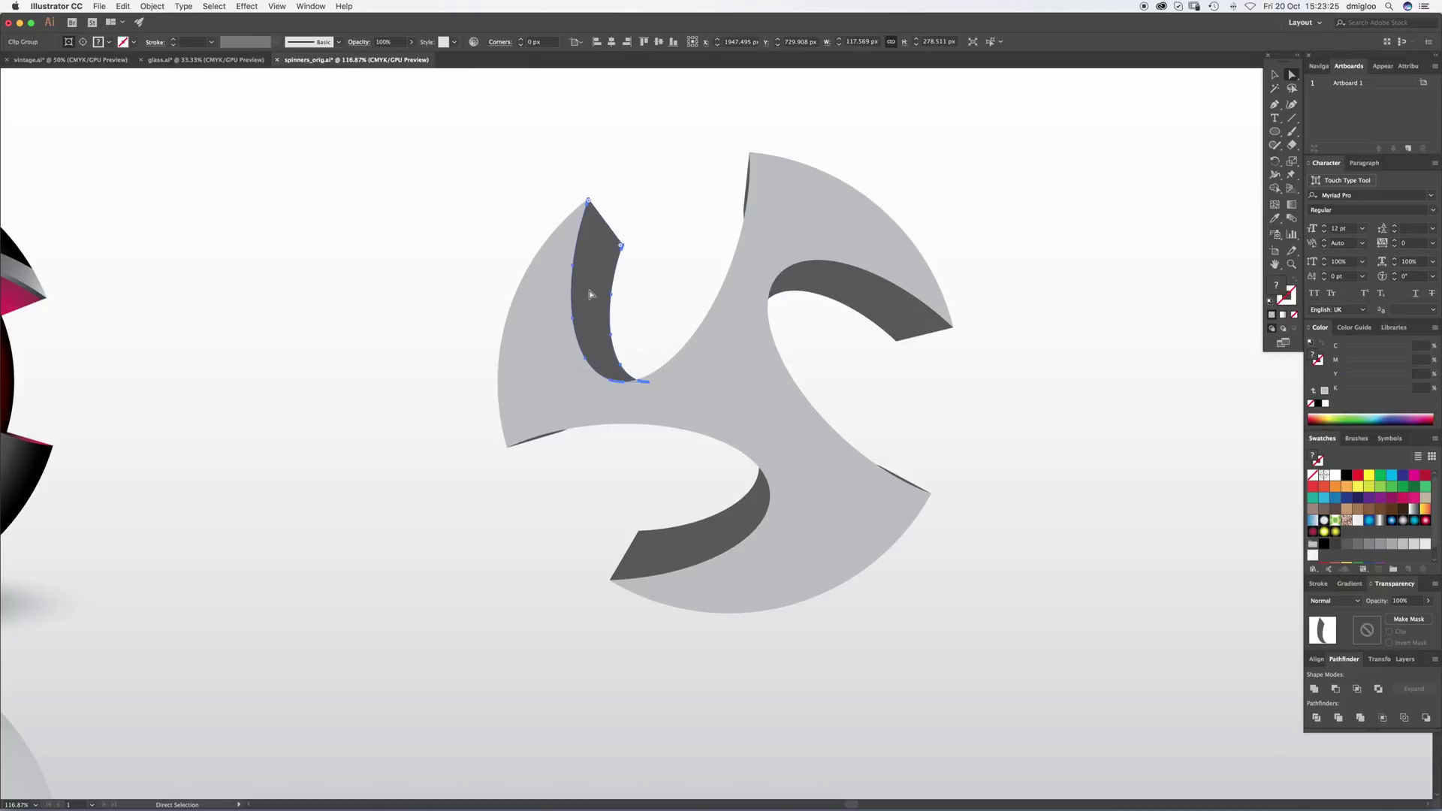
key("super+shift+a")
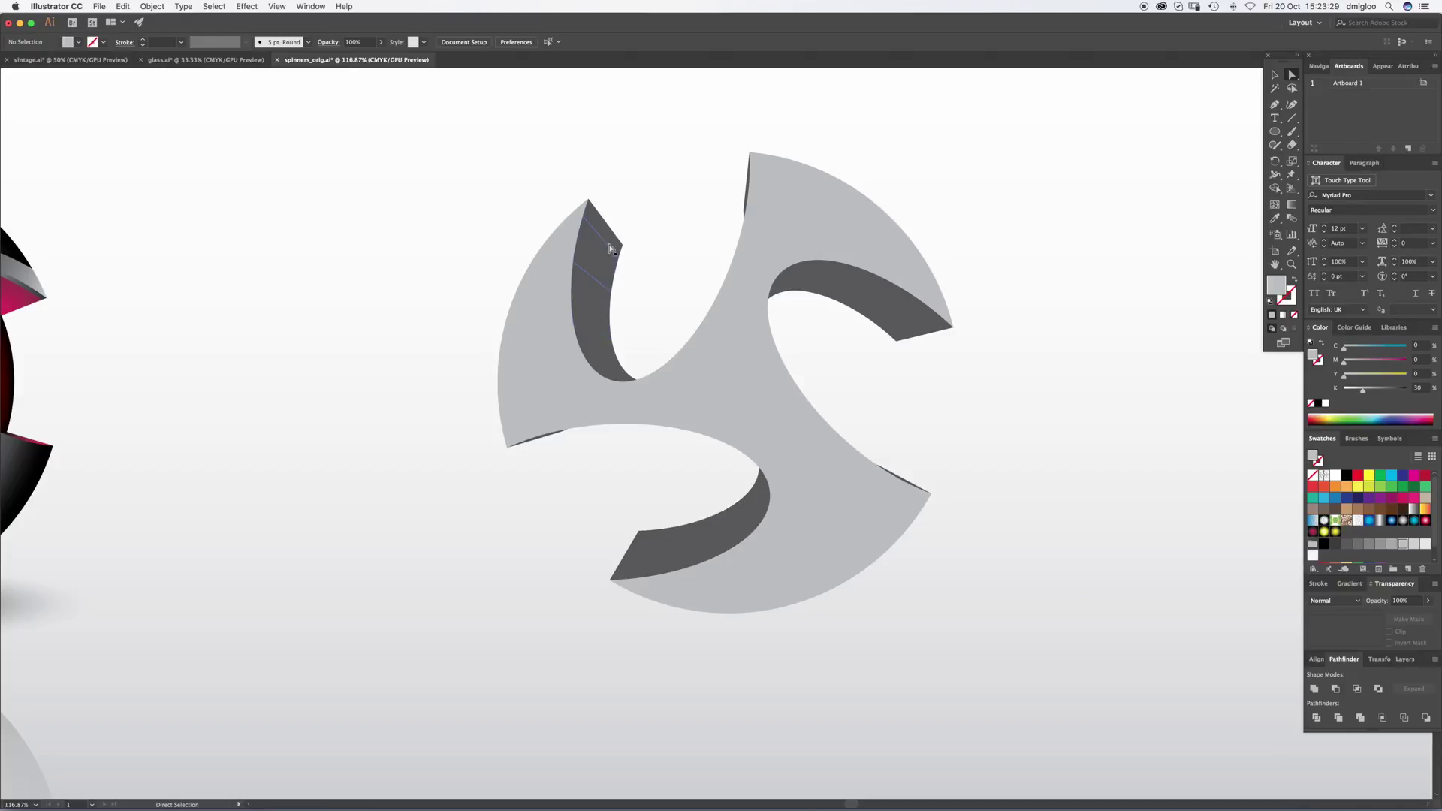
left_click_drag(610, 216, 677, 403)
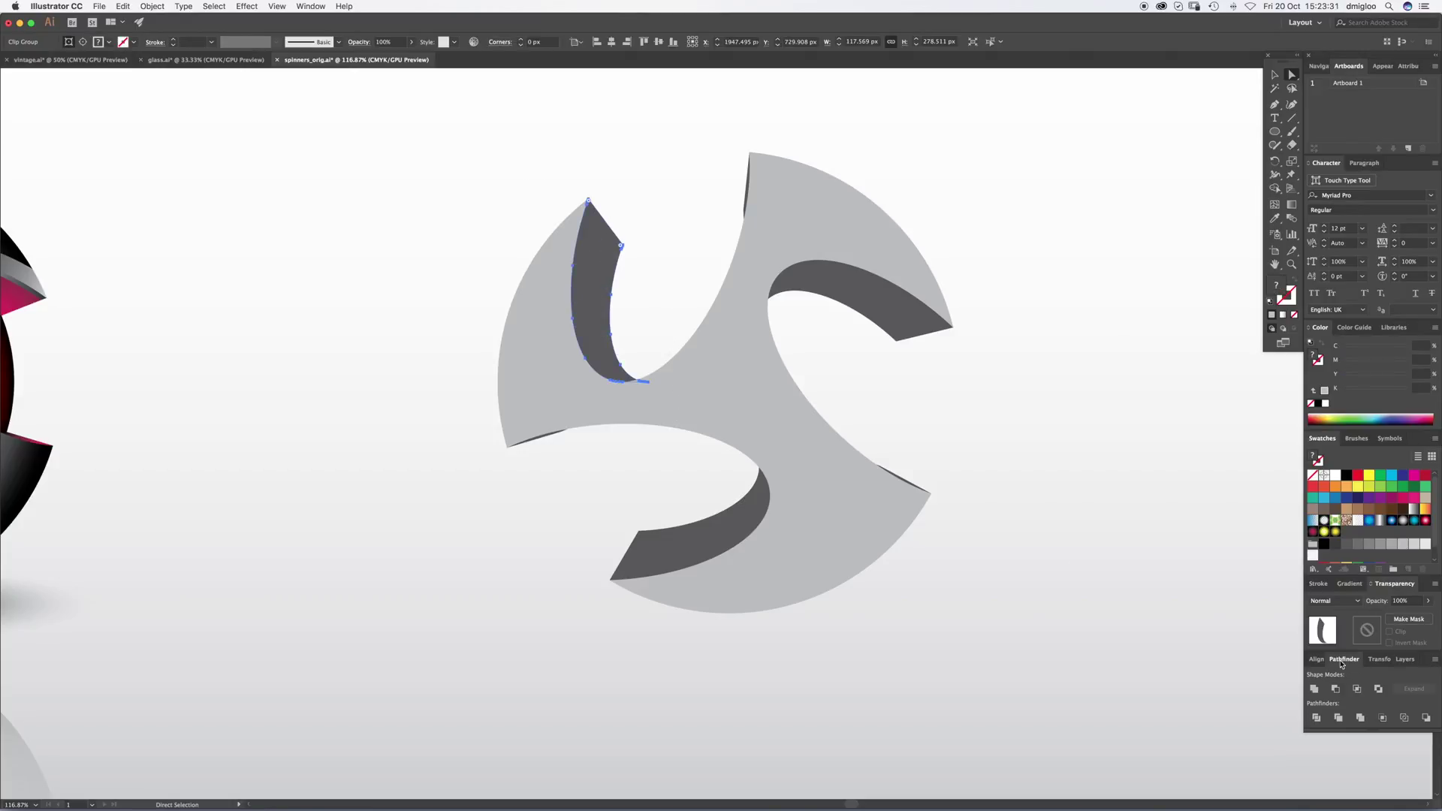
Step: Unite the upper-left arm's side piece and select the other arms' edge pieces
left_click(1314, 689)
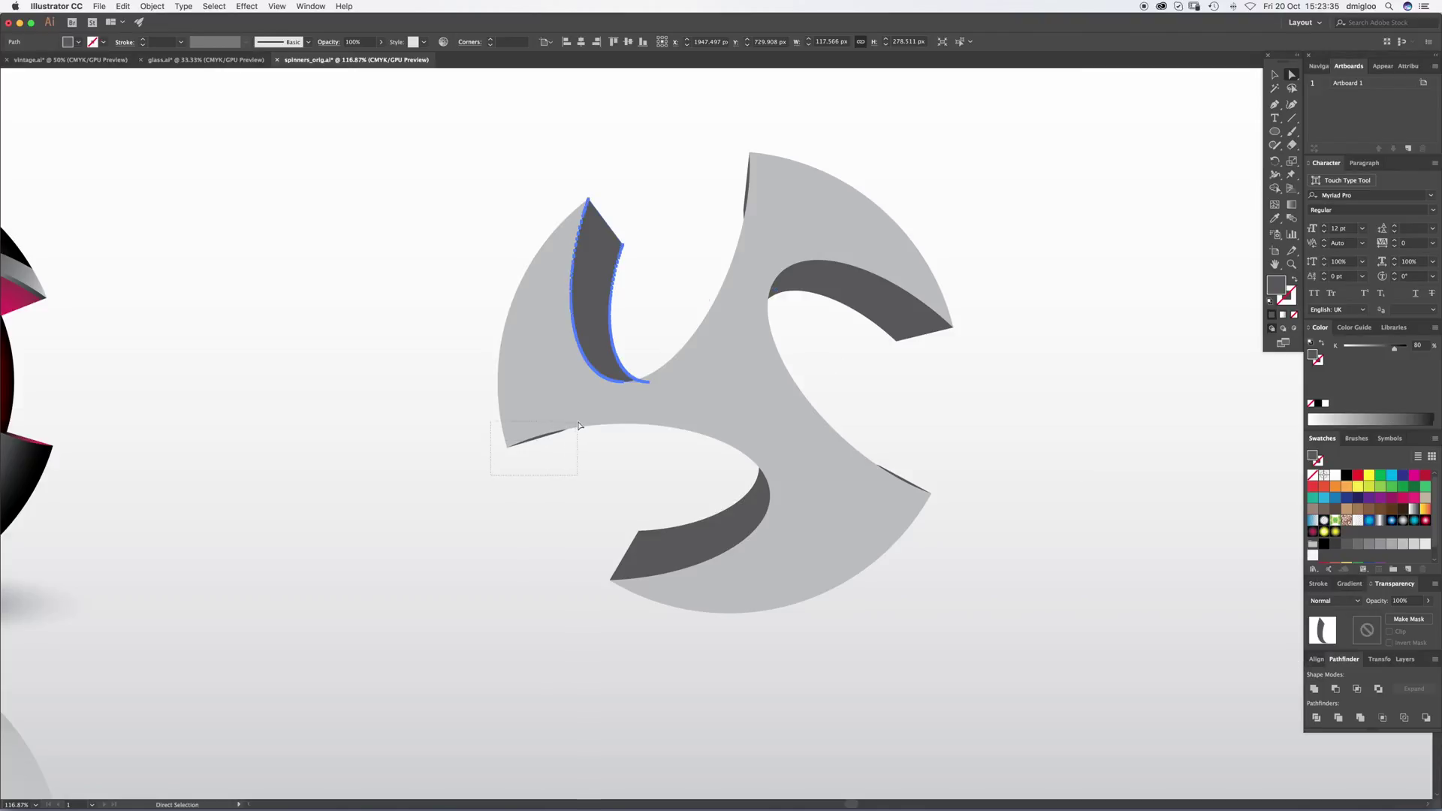
left_click_drag(579, 424, 580, 425)
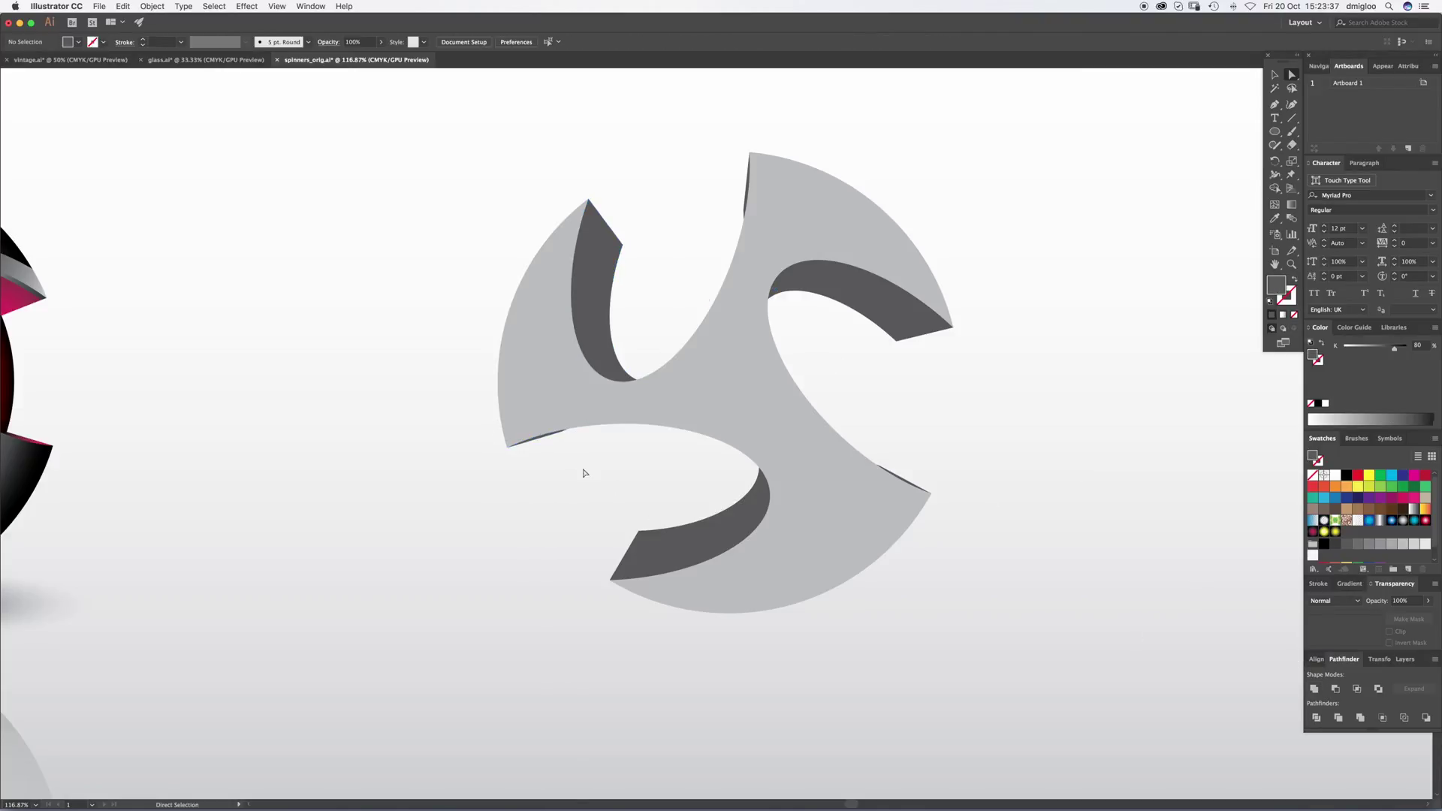
left_click(762, 510)
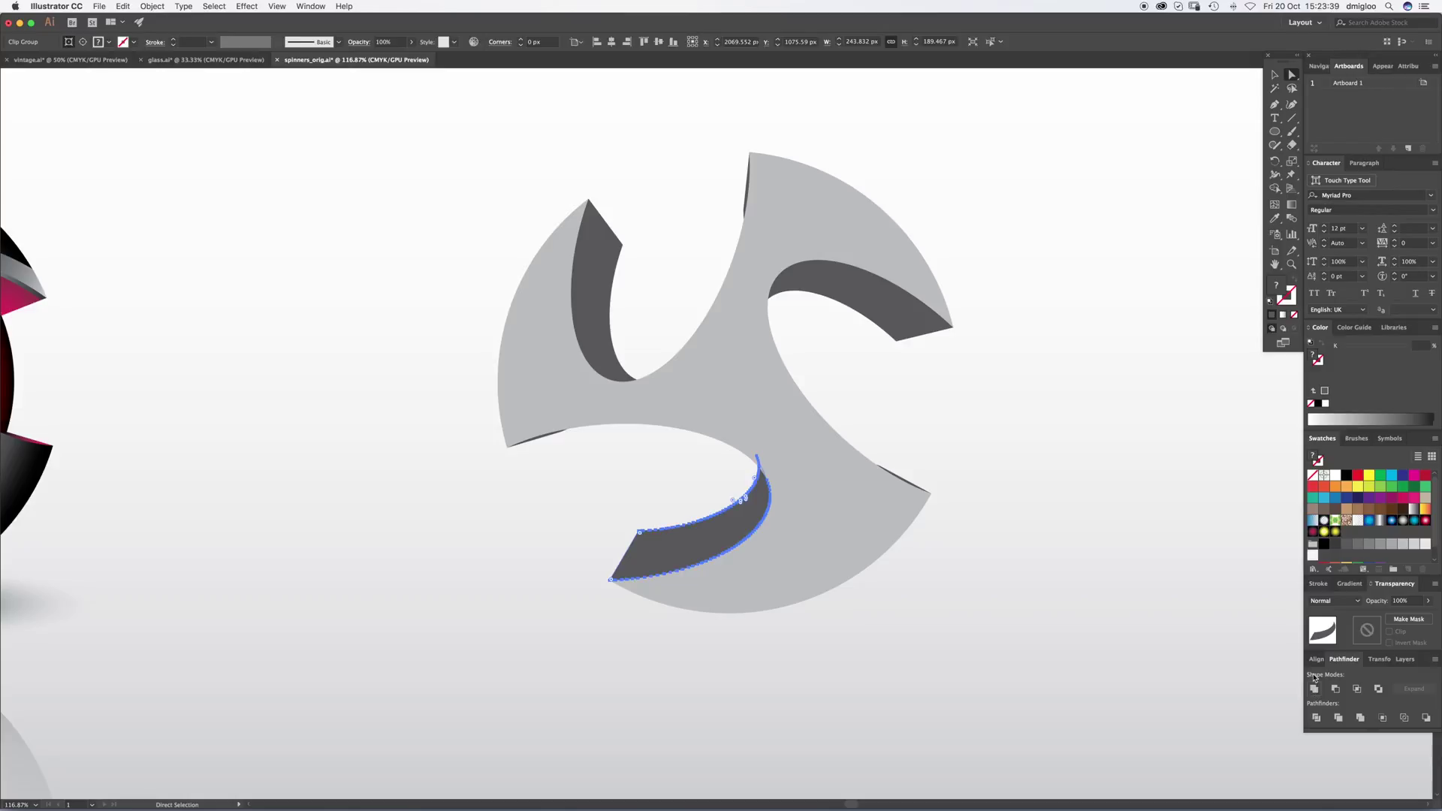
left_click_drag(852, 430, 959, 531)
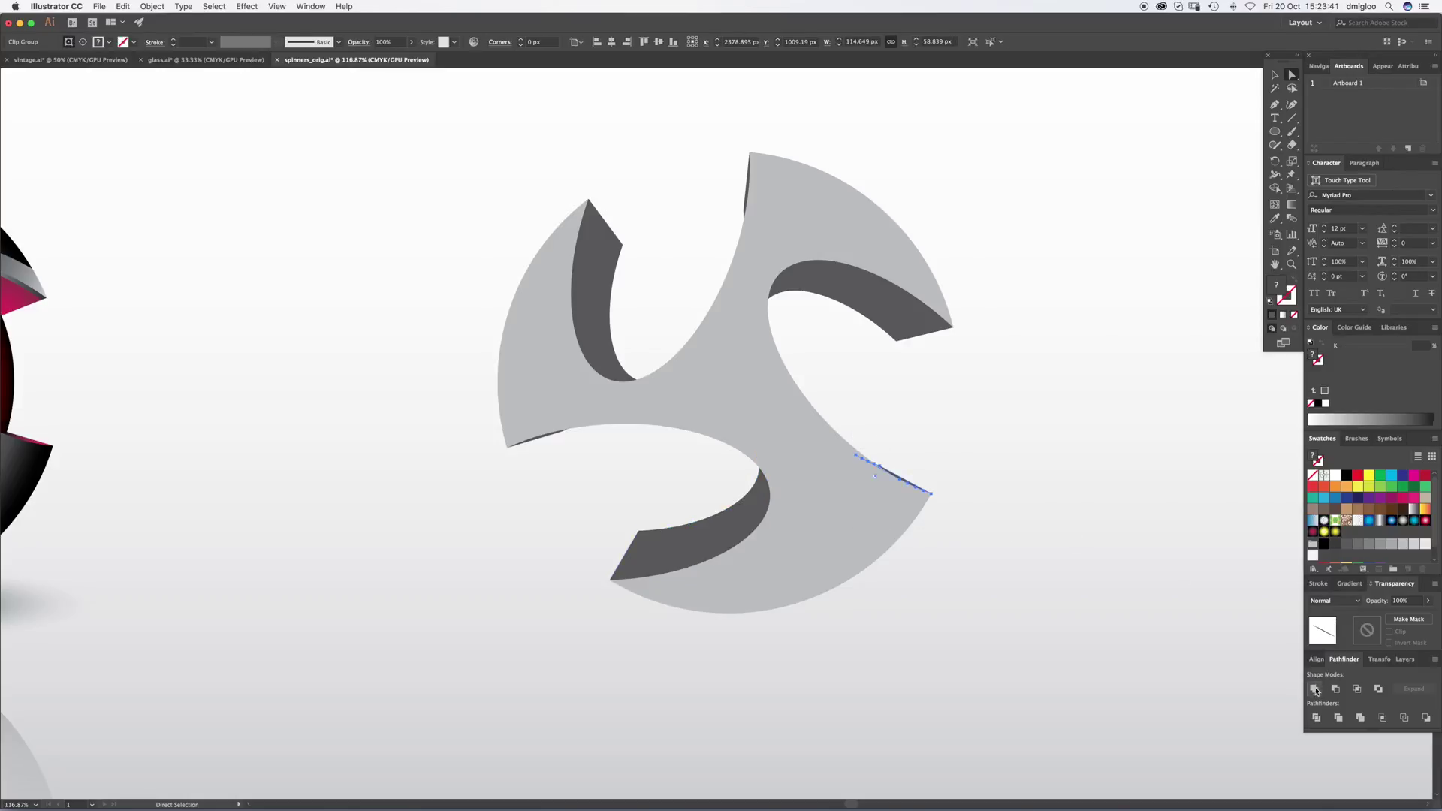
left_click_drag(1026, 245, 764, 369)
key("super+shift+a")
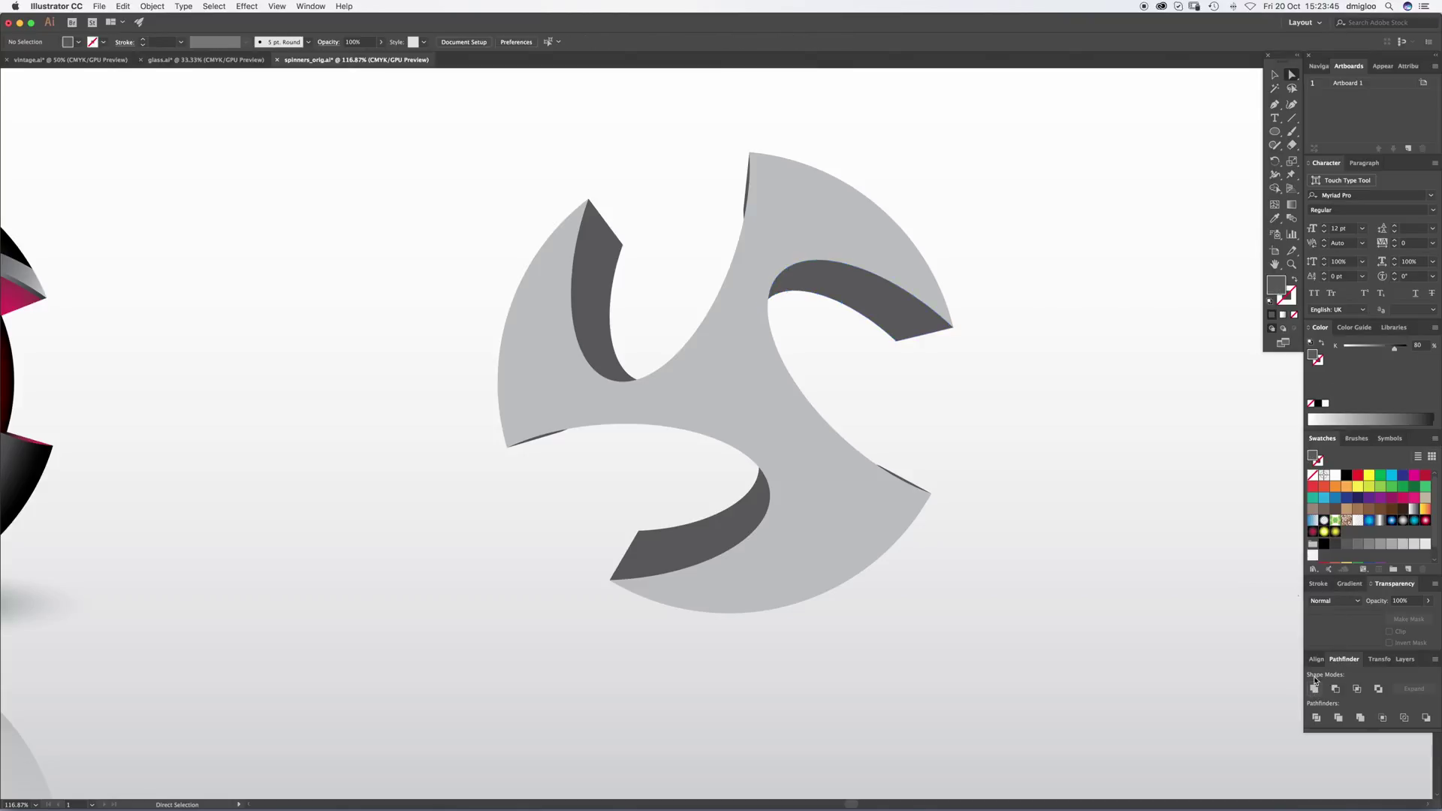
Step: Unite the top arm's inner edge into one path, then zoom out to view both logos
left_click_drag(714, 128, 759, 157)
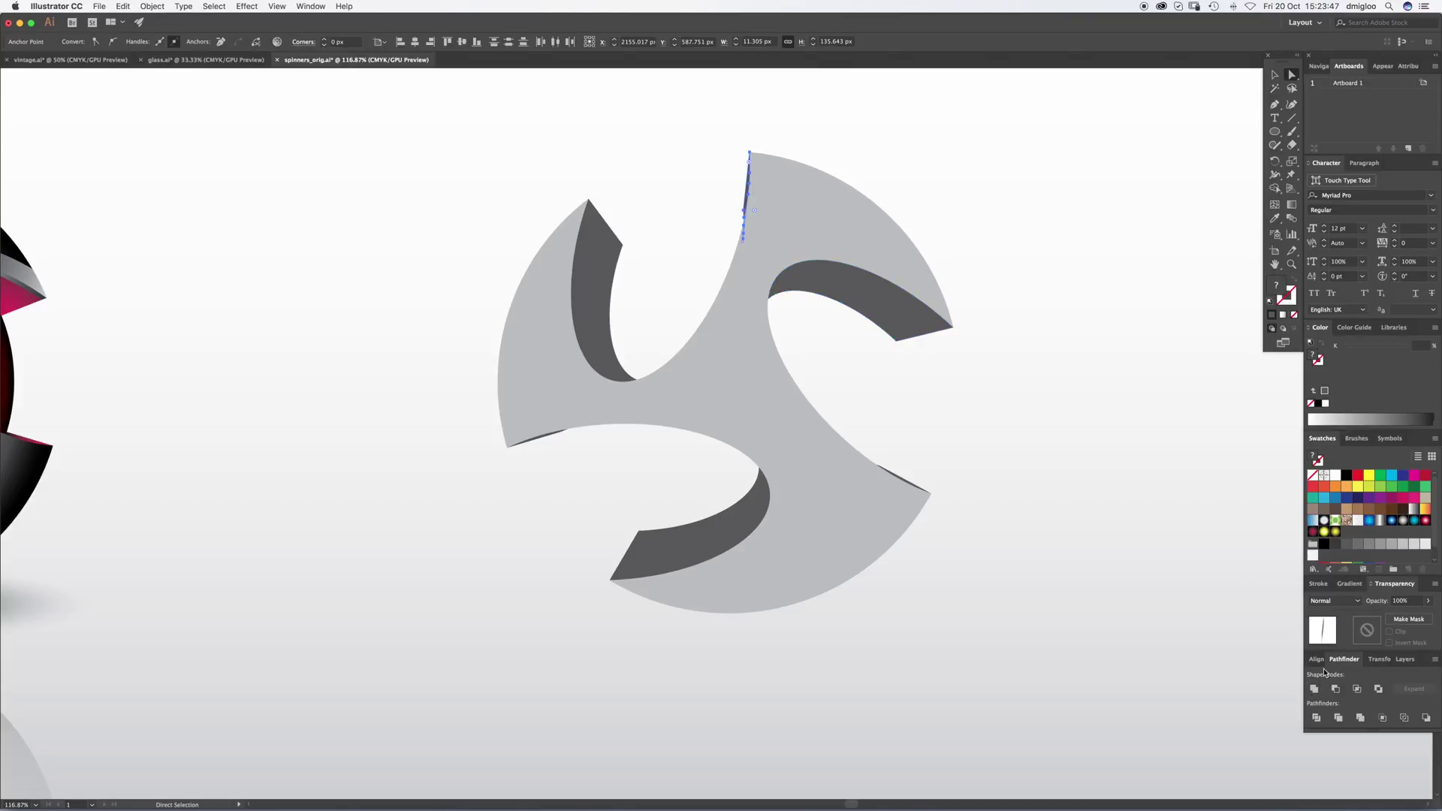
left_click(1314, 689)
key("v")
key("super+a")
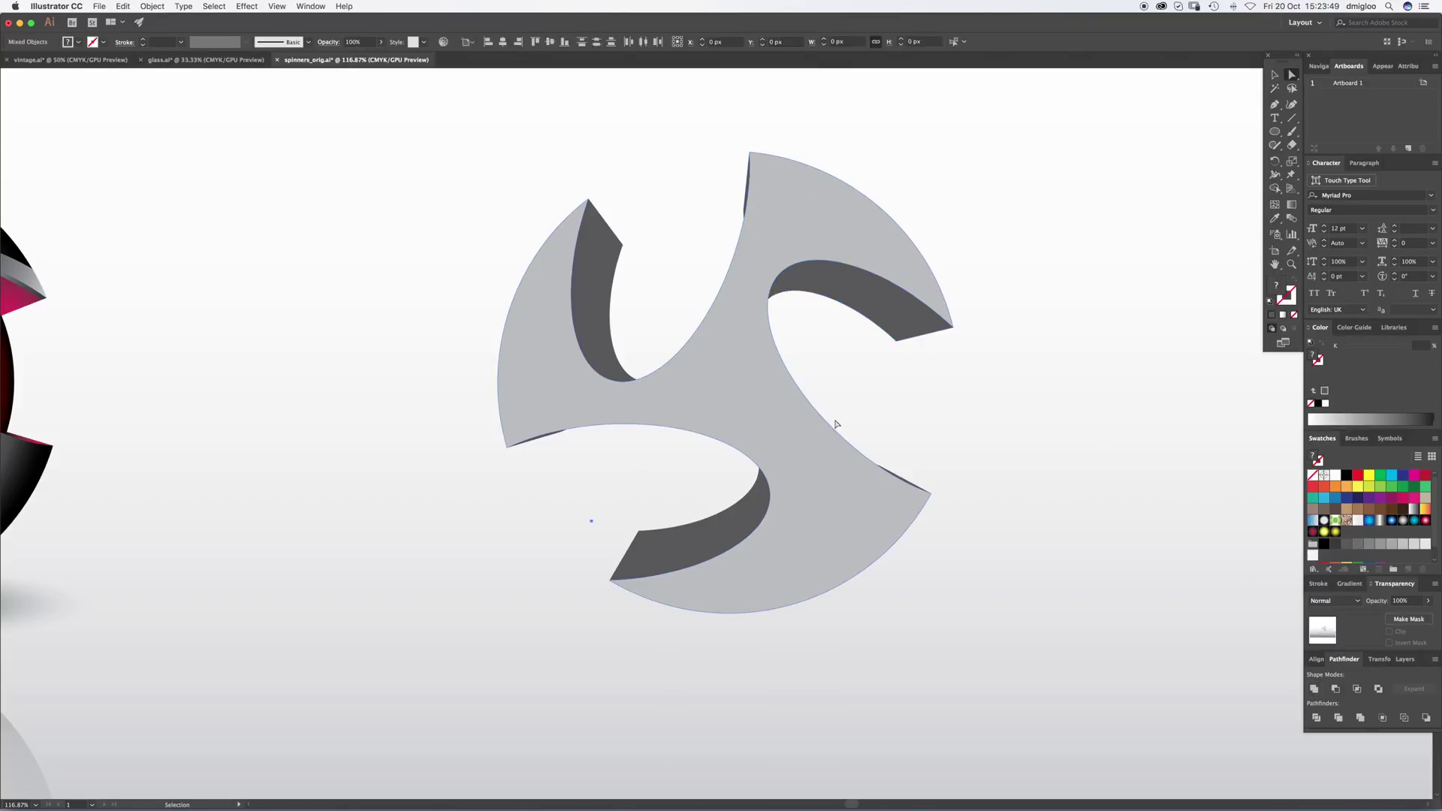
key("super+minus")
key("super+minus")
left_click(16, 489)
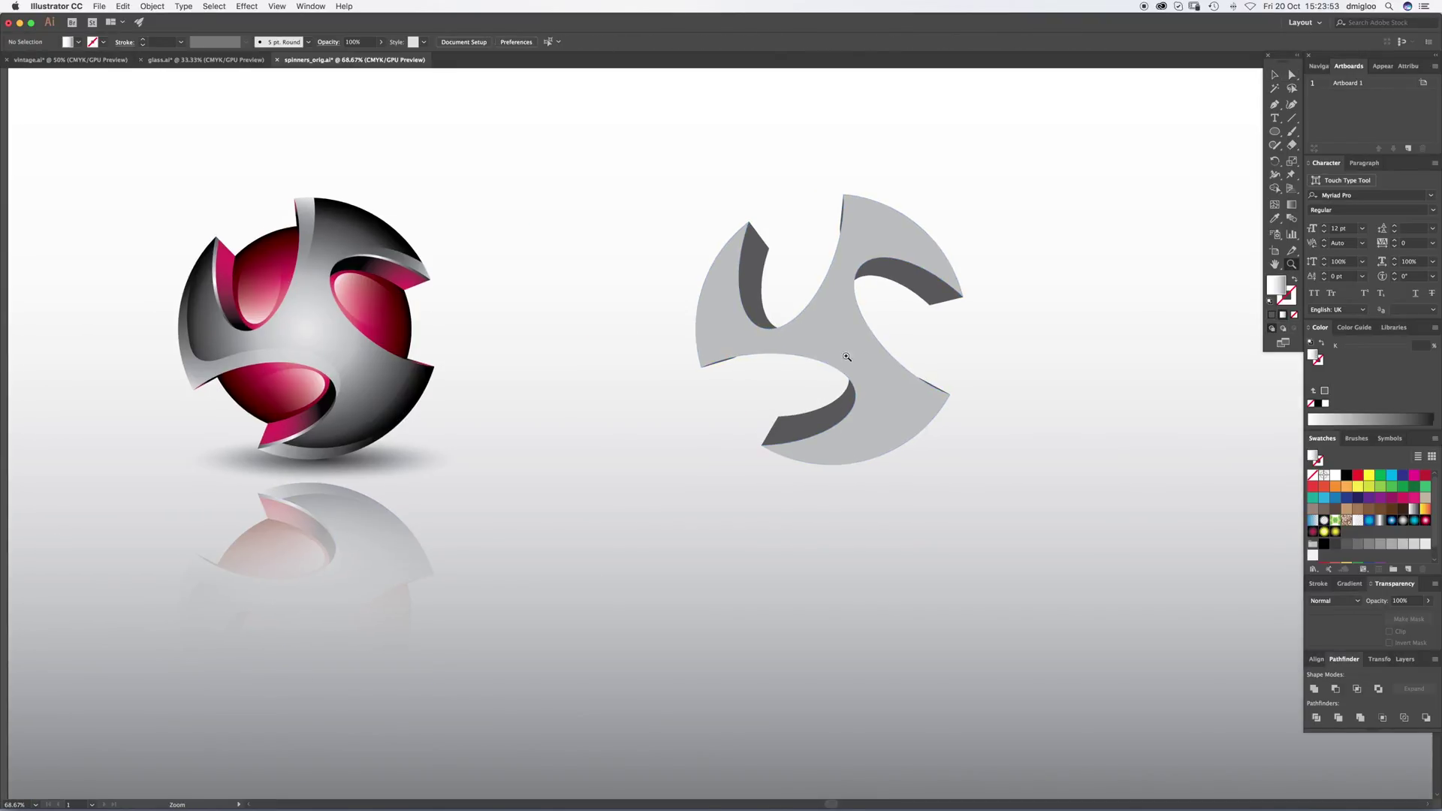
Step: Select the grey right spinner and apply the white-to-black radial gradient swatch
key("super+plus")
left_click_drag(521, 511, 789, 450)
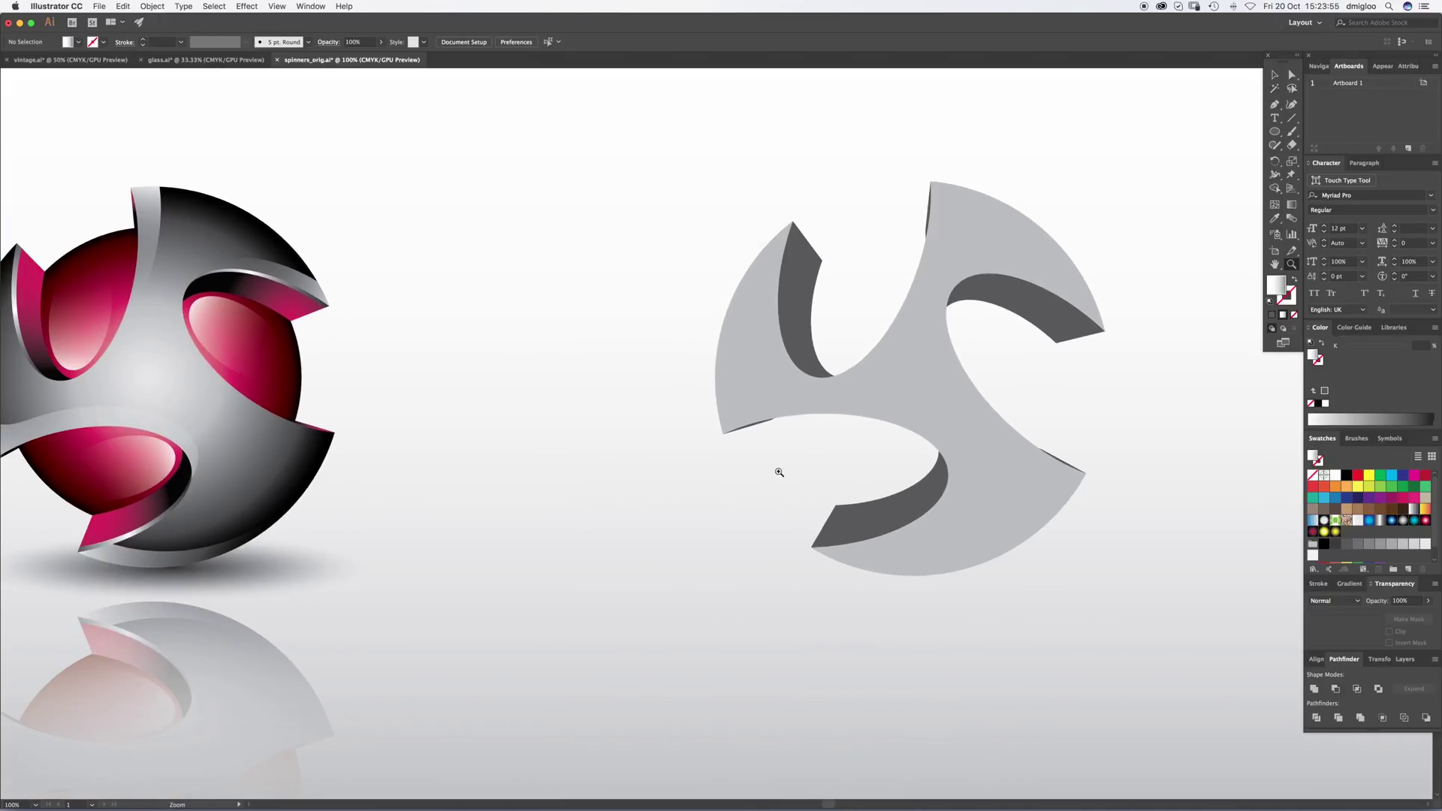
key("super+minus")
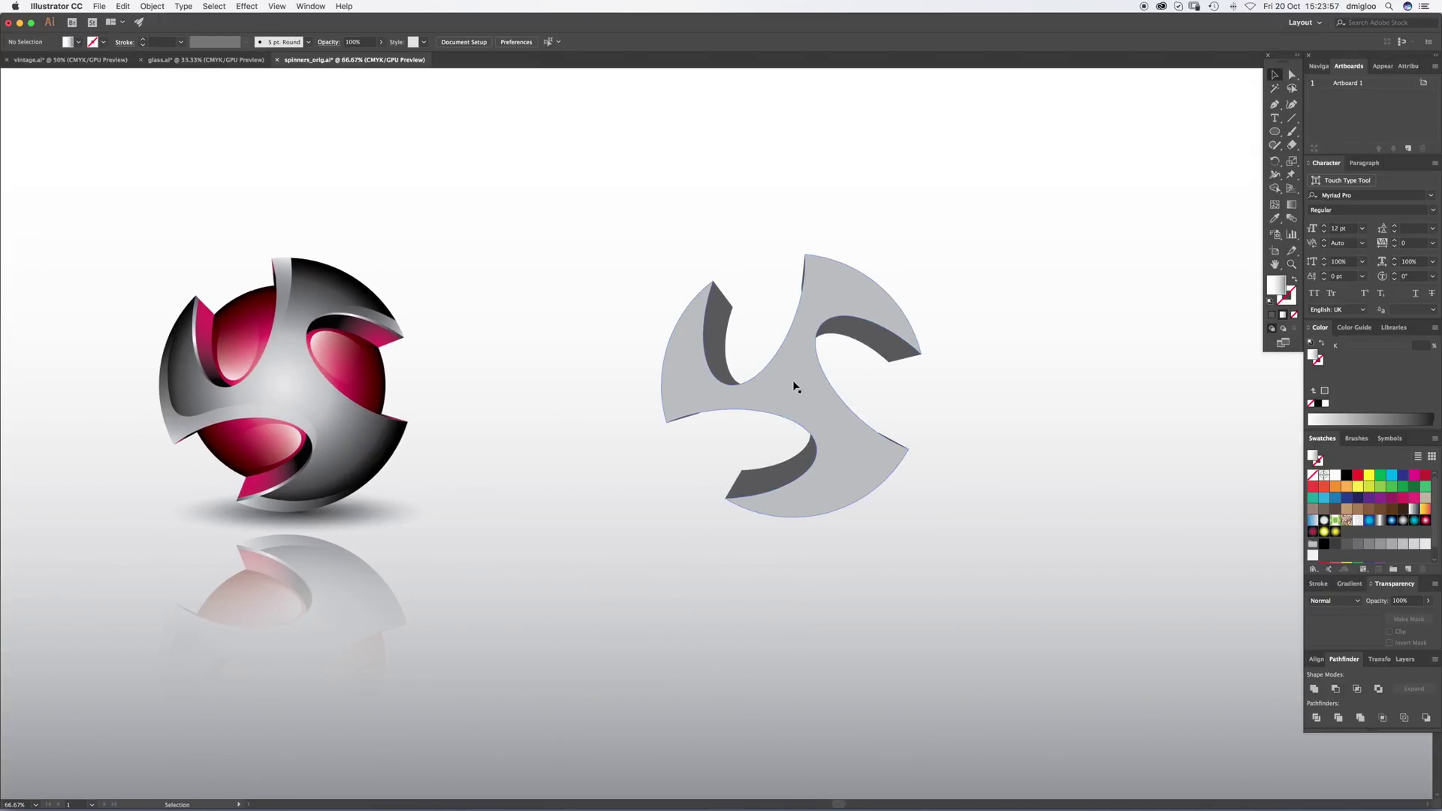
key("a")
left_click(799, 399)
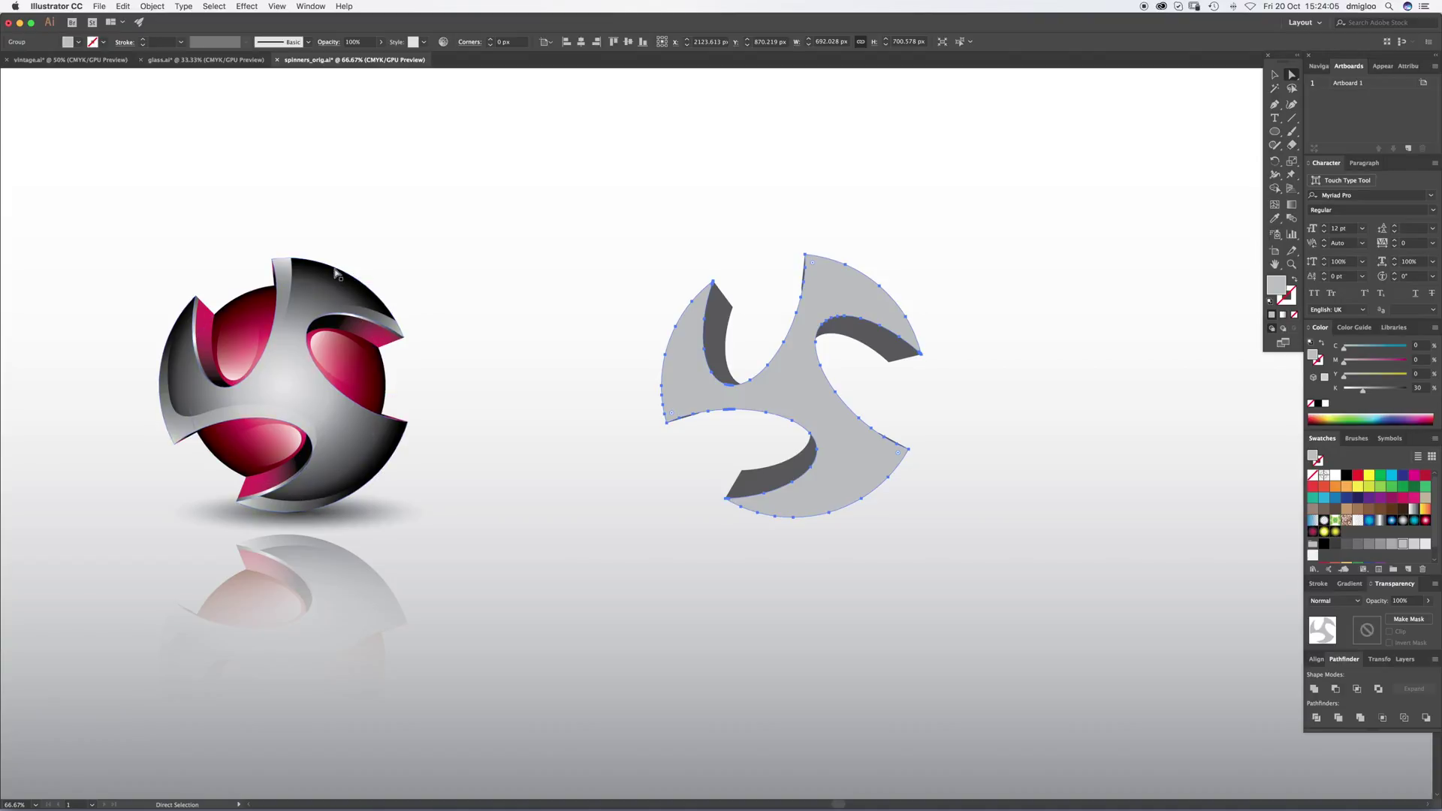
left_click(1403, 520)
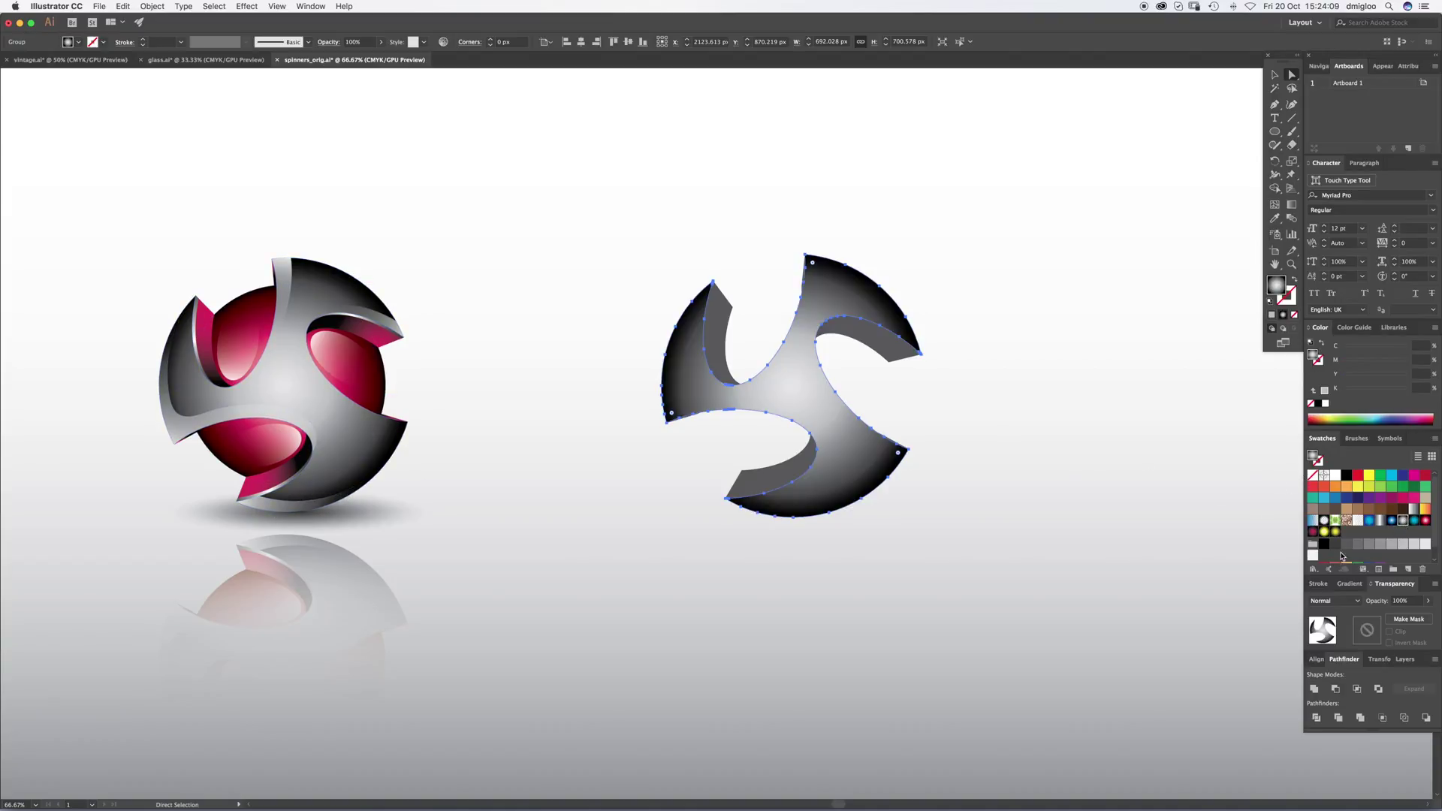
Step: Set the gradient stops to K10, K30 at 39.72% and K100, then deselect
left_click(1350, 584)
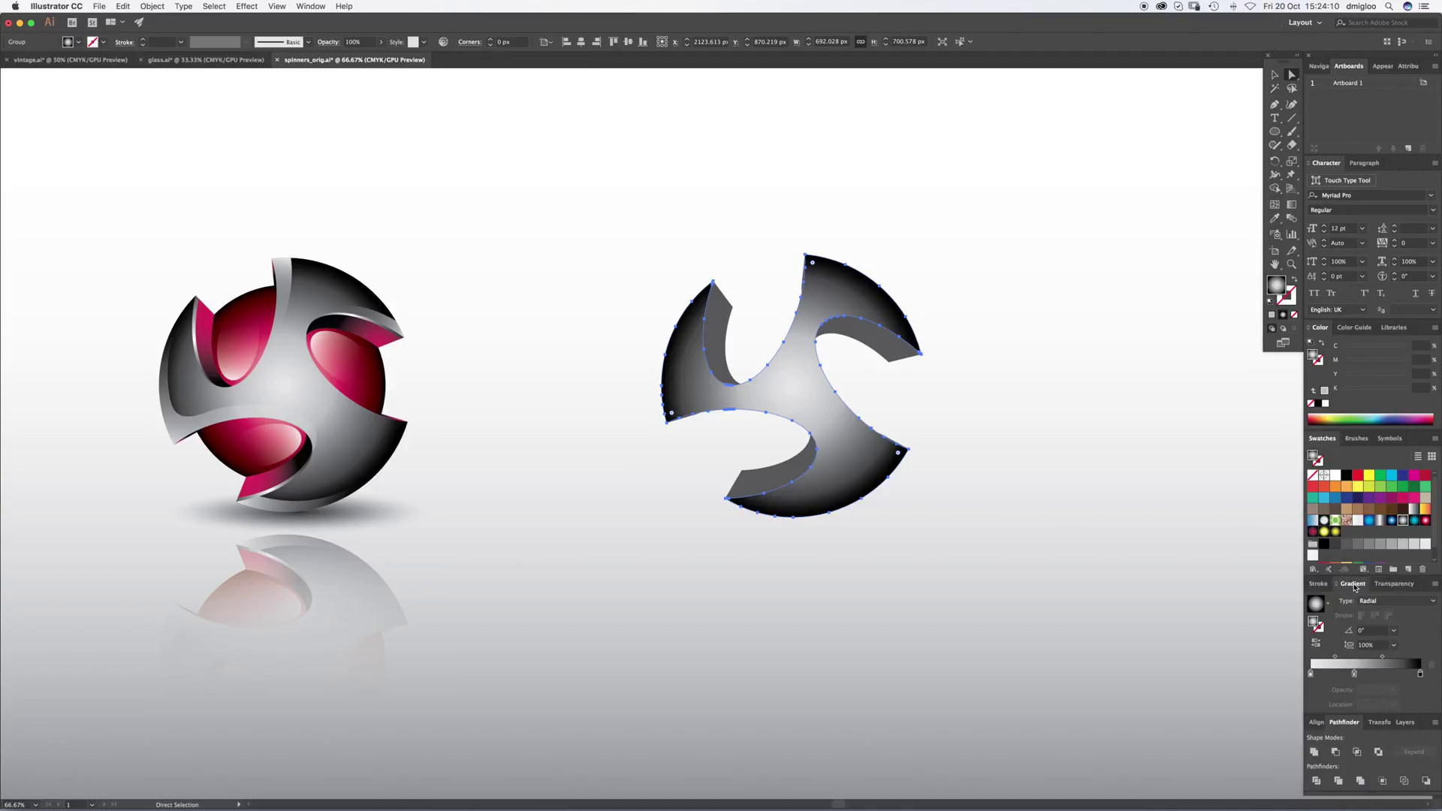
left_click(1311, 676)
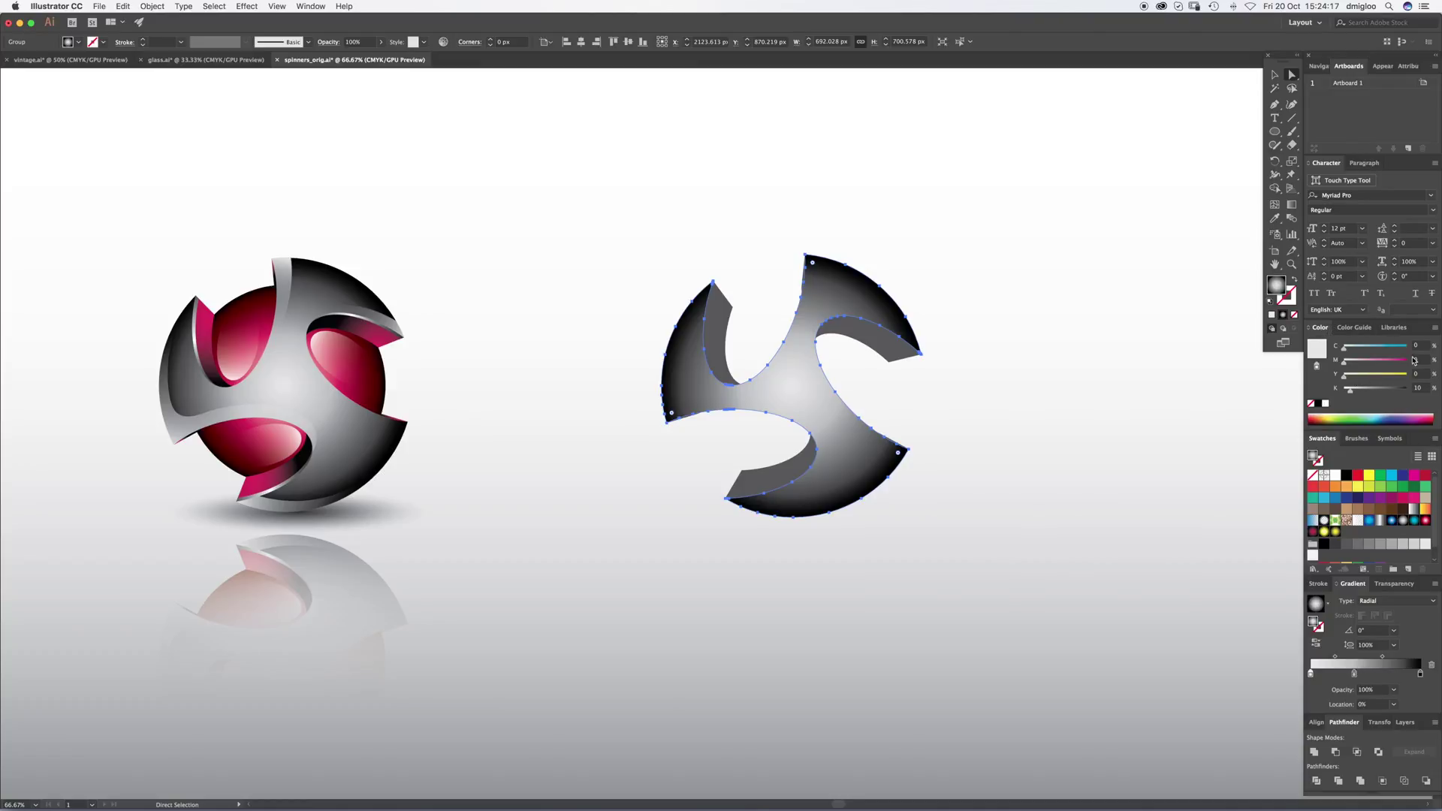
left_click(1354, 675)
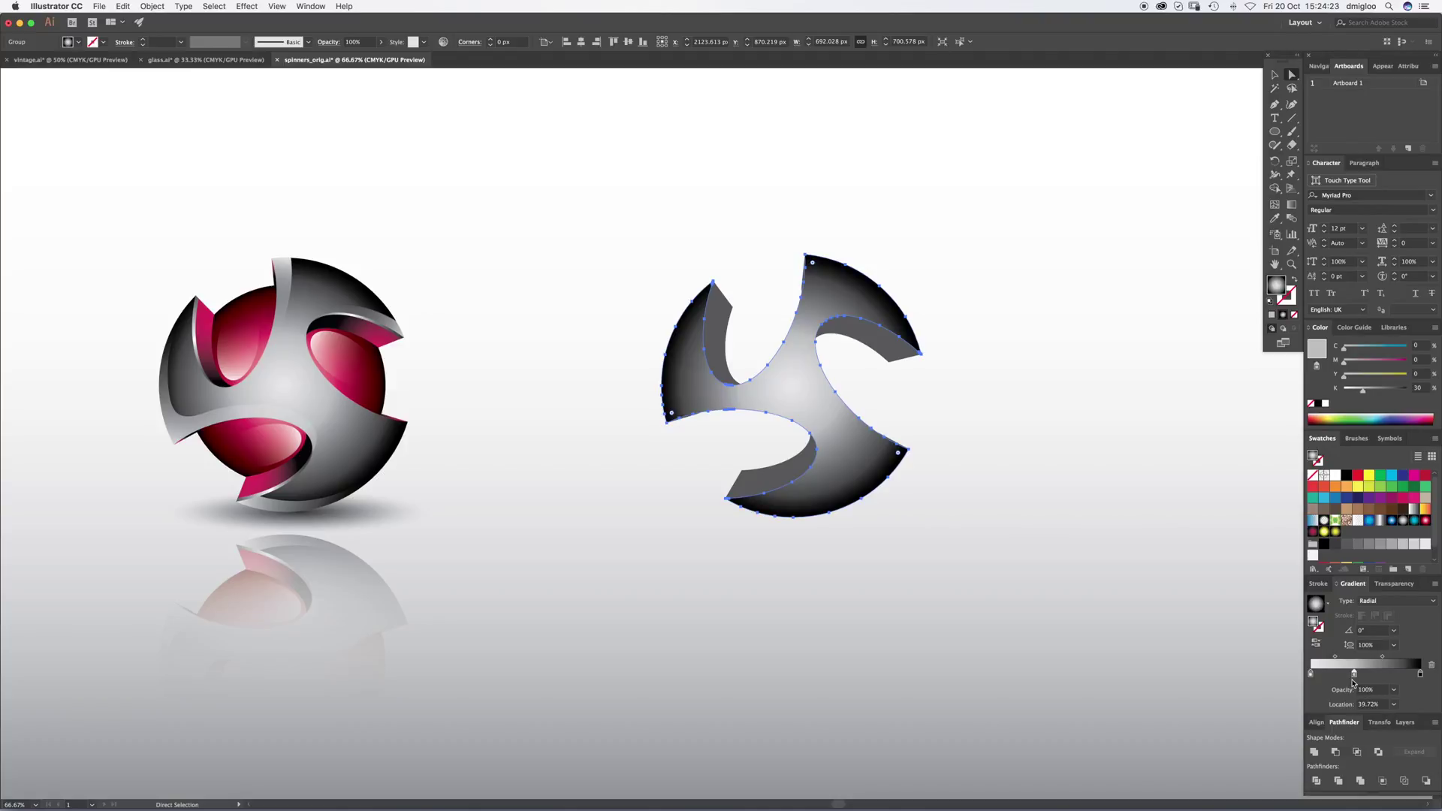
left_click(1420, 674)
left_click(1007, 379)
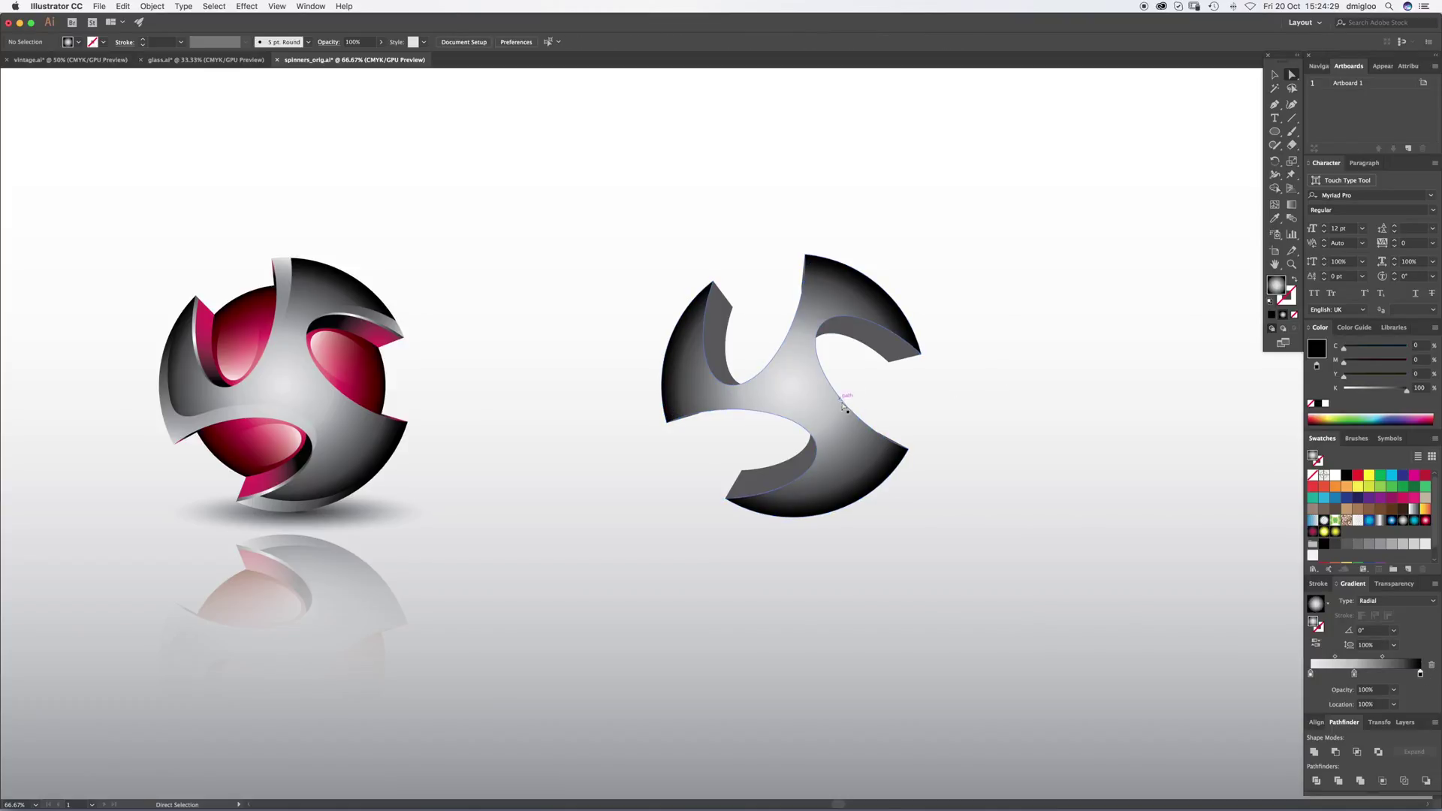
key("v")
Step: Draw a circle from the spinner's centre and set its fill to None
key("z")
left_click(775, 397)
scroll(764, 422, "left", 3)
key("l")
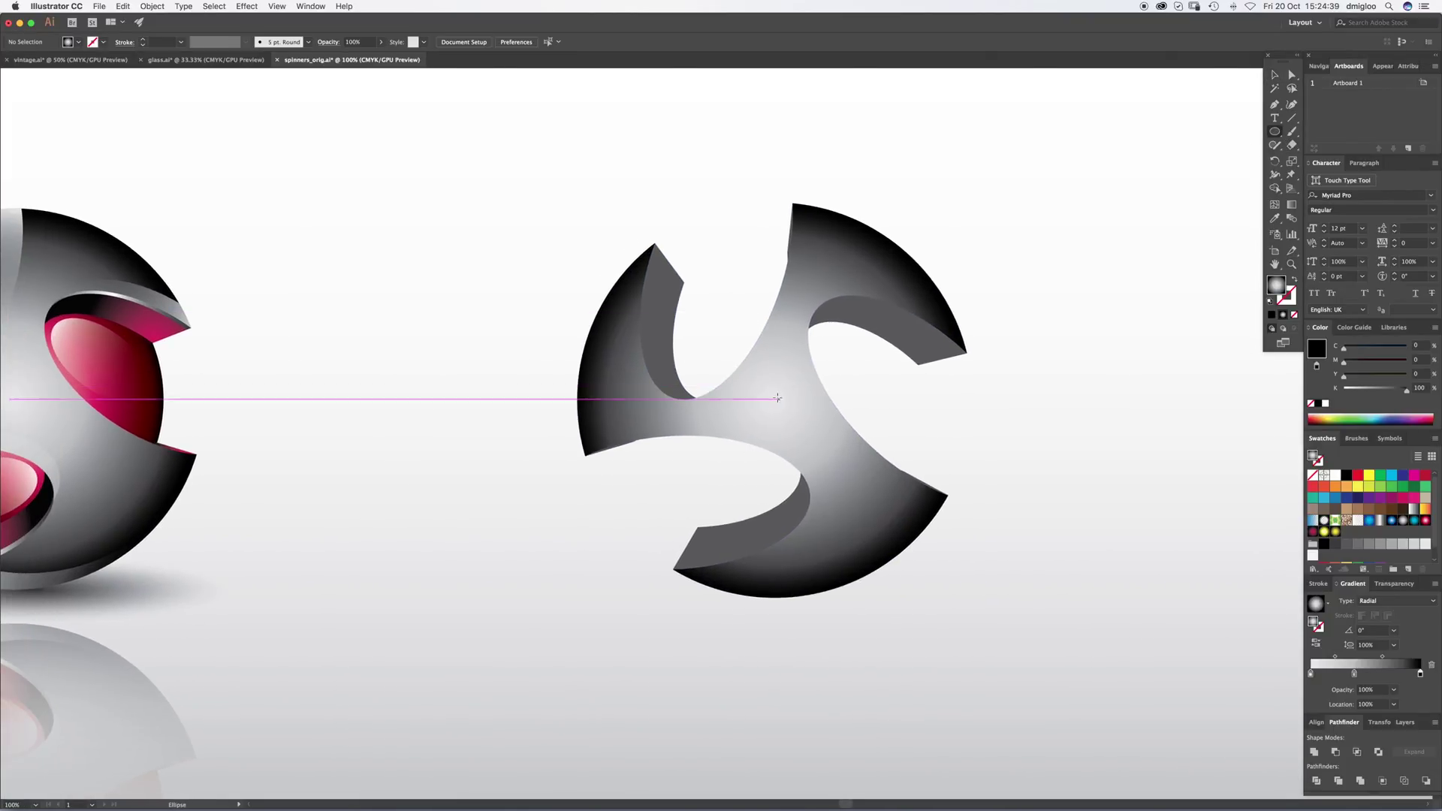
left_click_drag(772, 399, 916, 472)
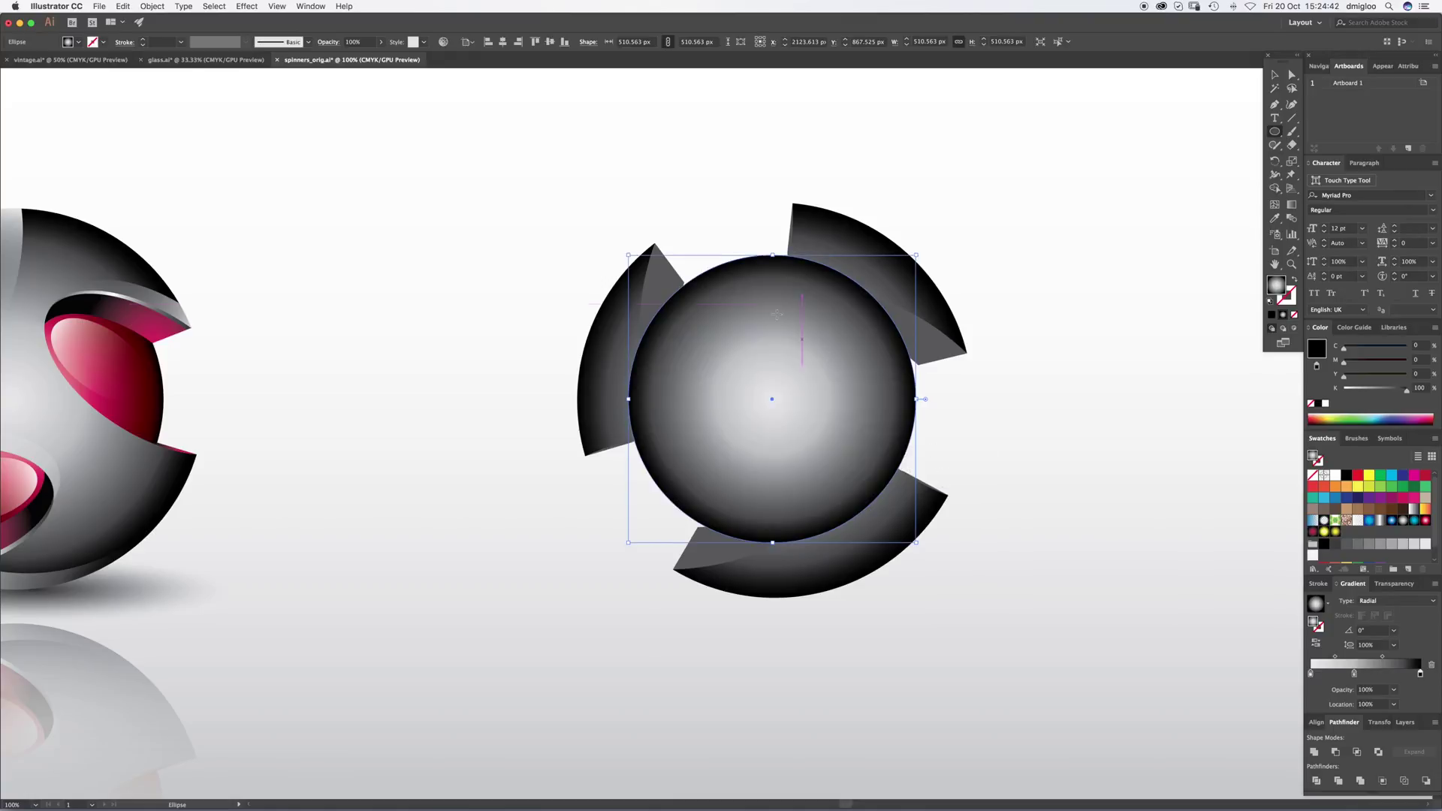
left_click(1313, 474)
key("z")
left_click(710, 303)
left_click(814, 498)
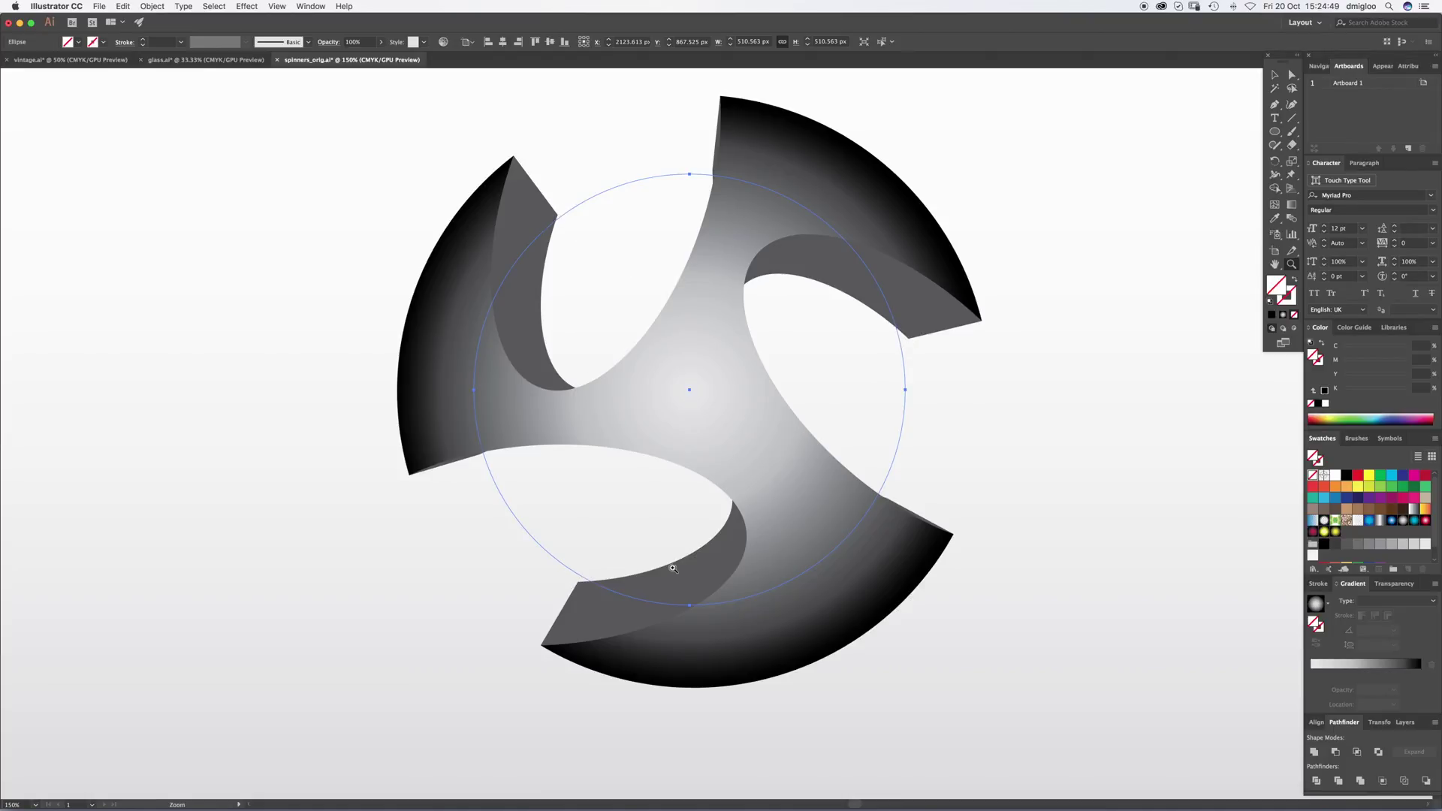
Step: Resize the circle to about 525 px across so it fits the blades' inner curves
key("v")
left_click_drag(689, 604, 690, 610)
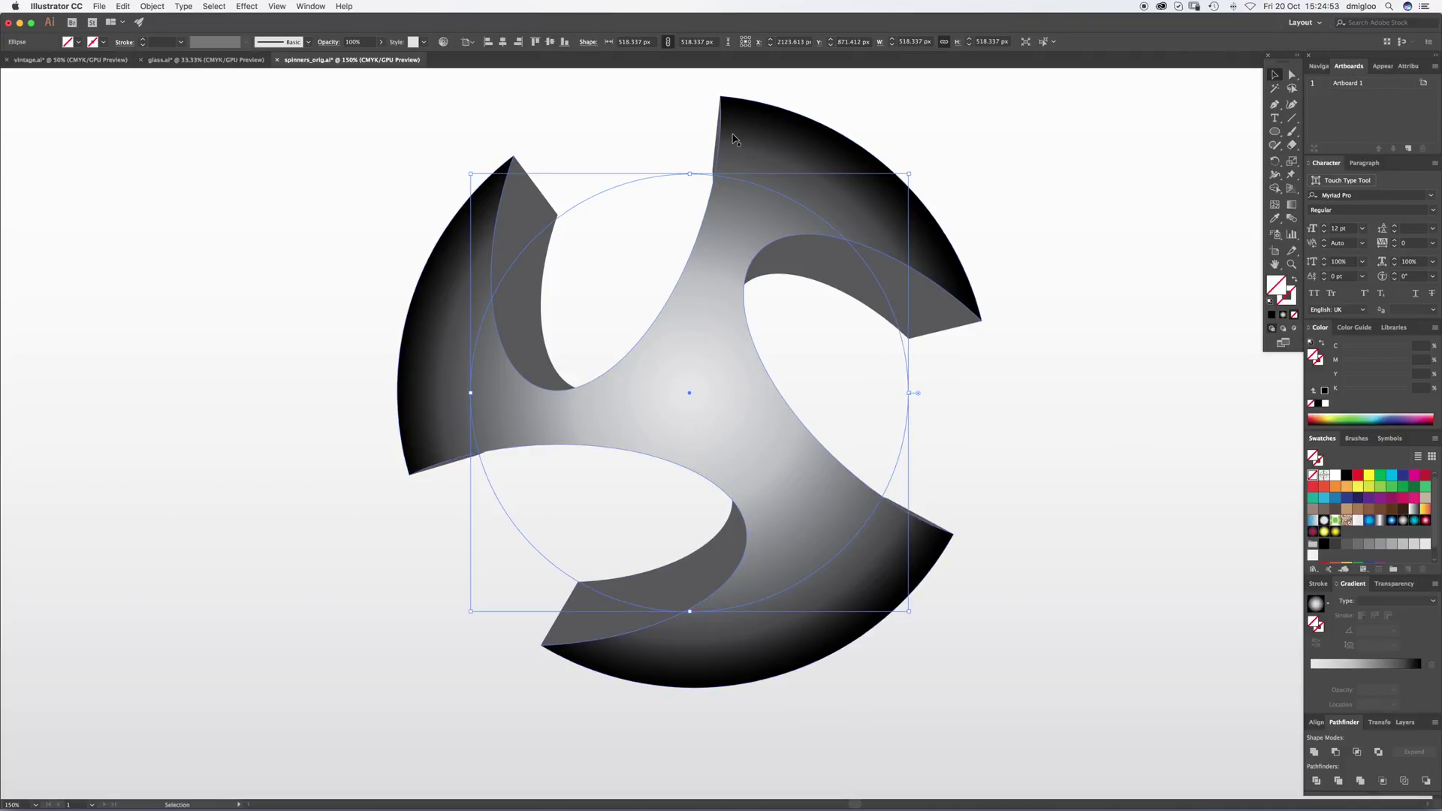
left_click_drag(690, 173, 690, 171)
left_click_drag(911, 391, 916, 391)
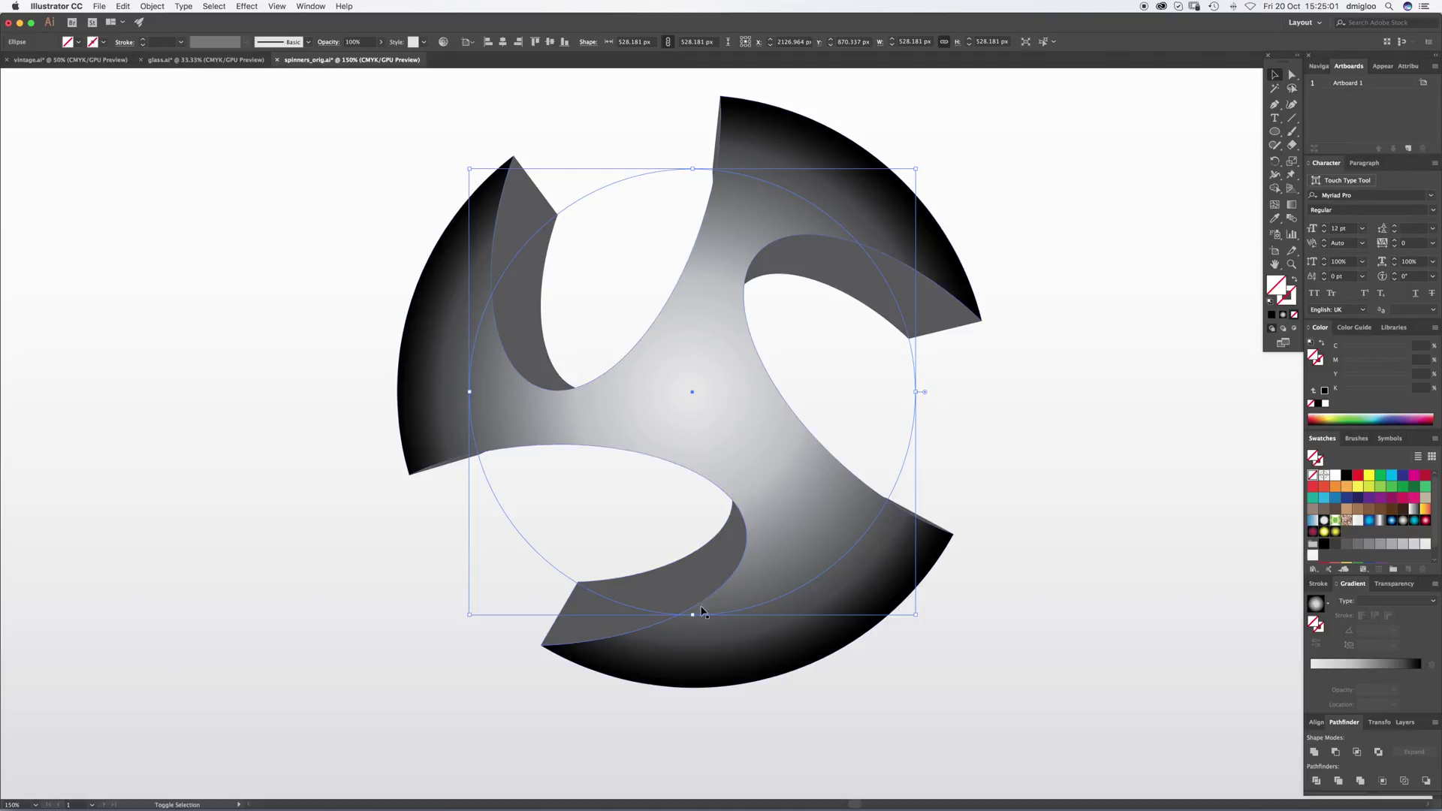
left_click_drag(693, 614, 694, 612)
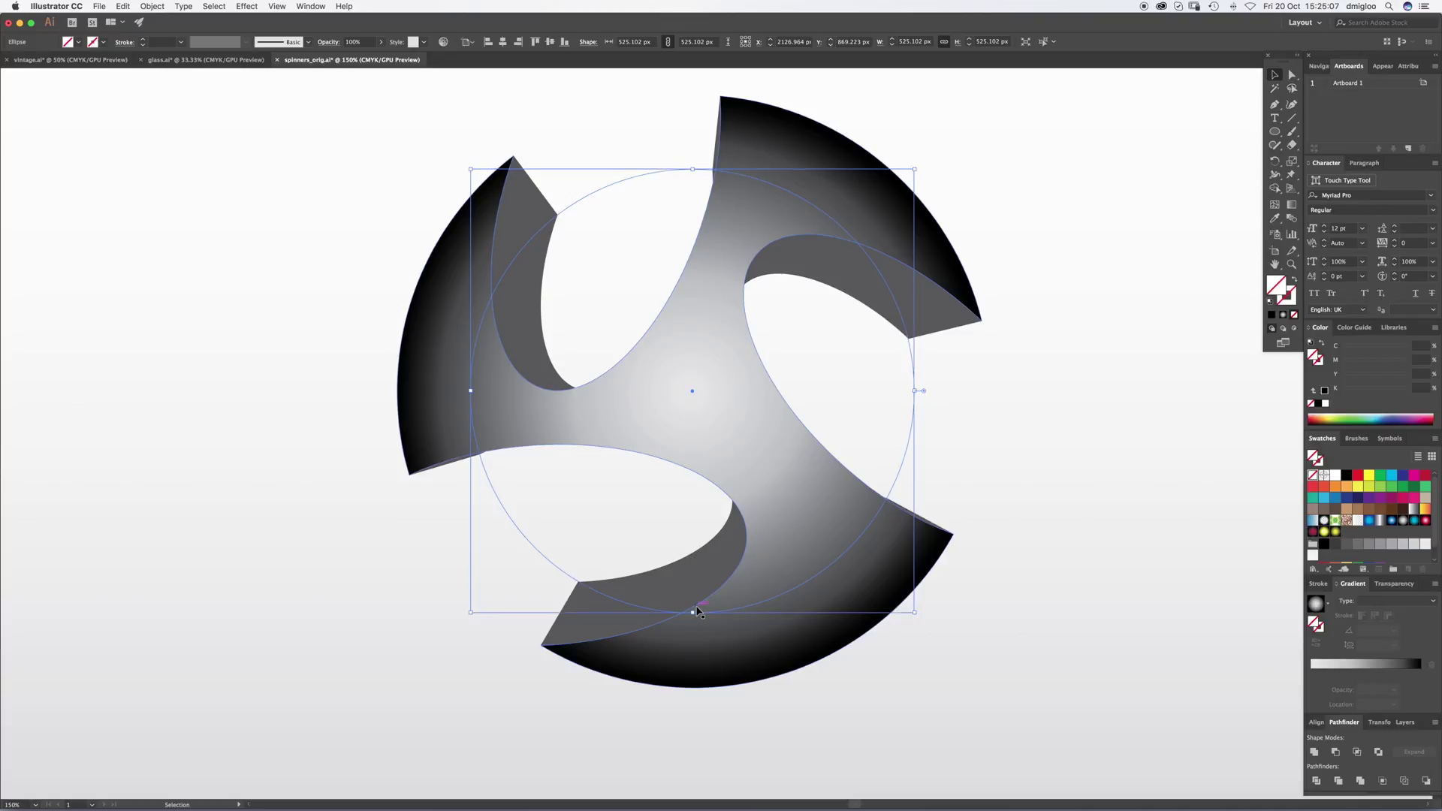
Step: Fill the circle with the pink radial gradient and check its pink and black stops
key("z")
left_click(616, 434, "alt")
left_click(616, 434, "alt")
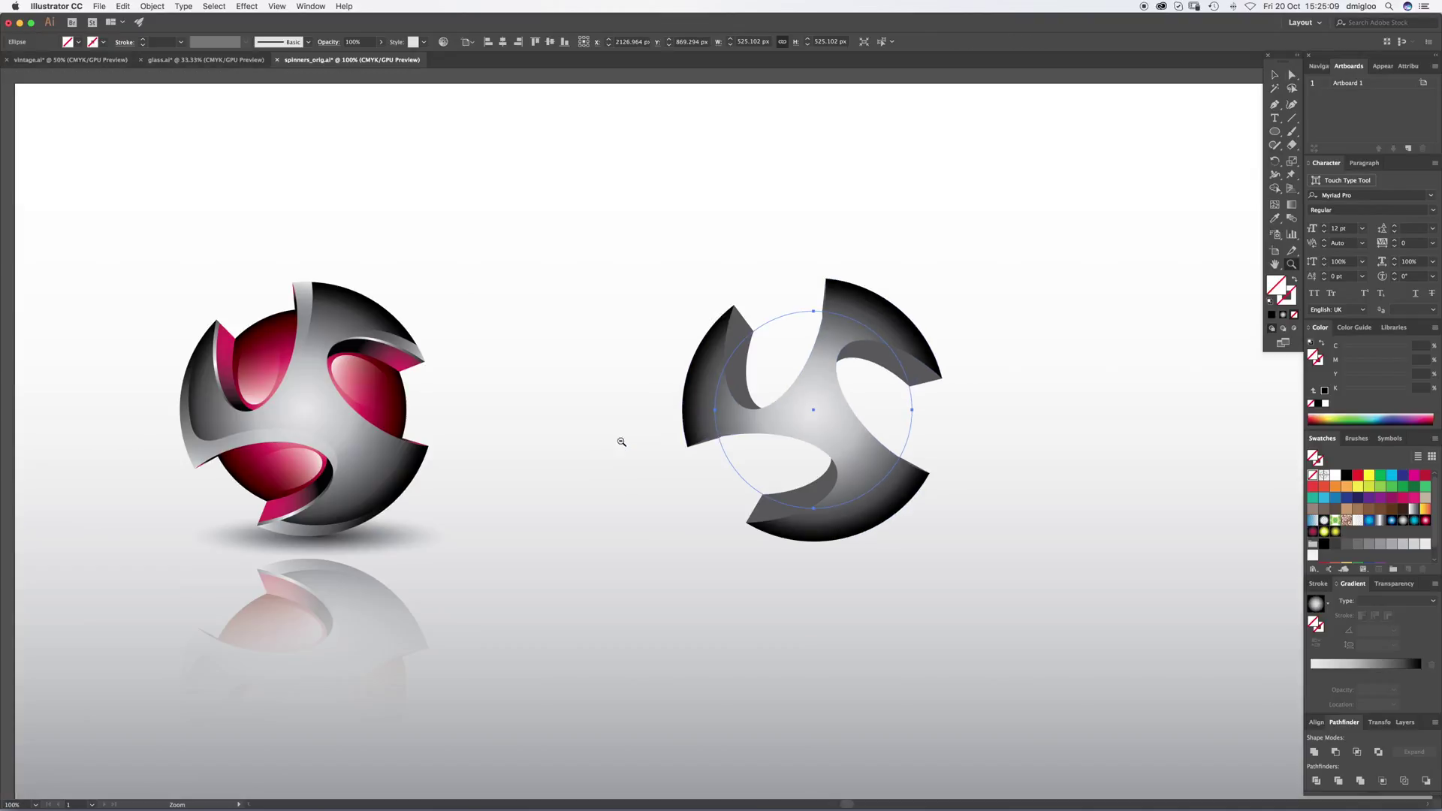
left_click(1425, 521)
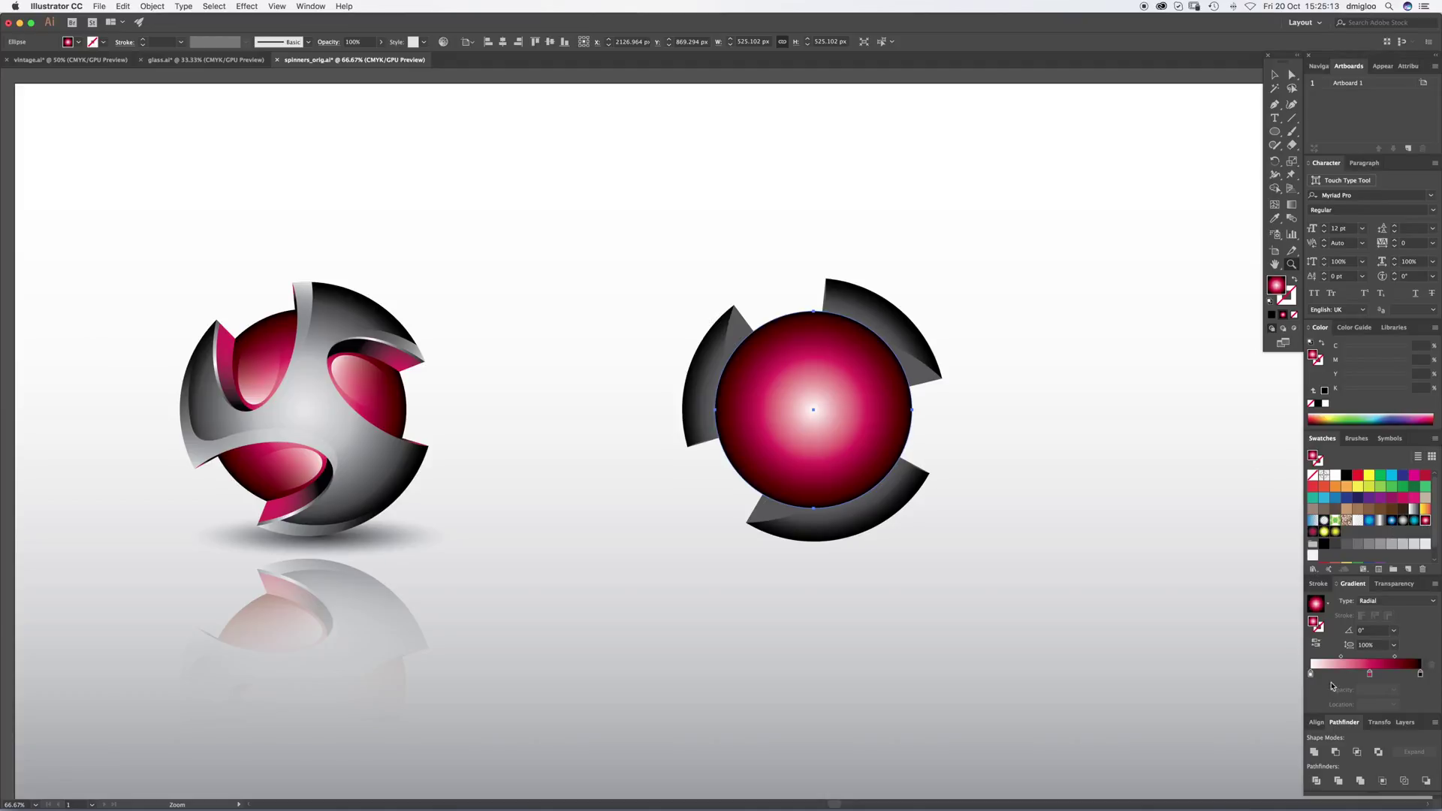
left_click(1369, 674)
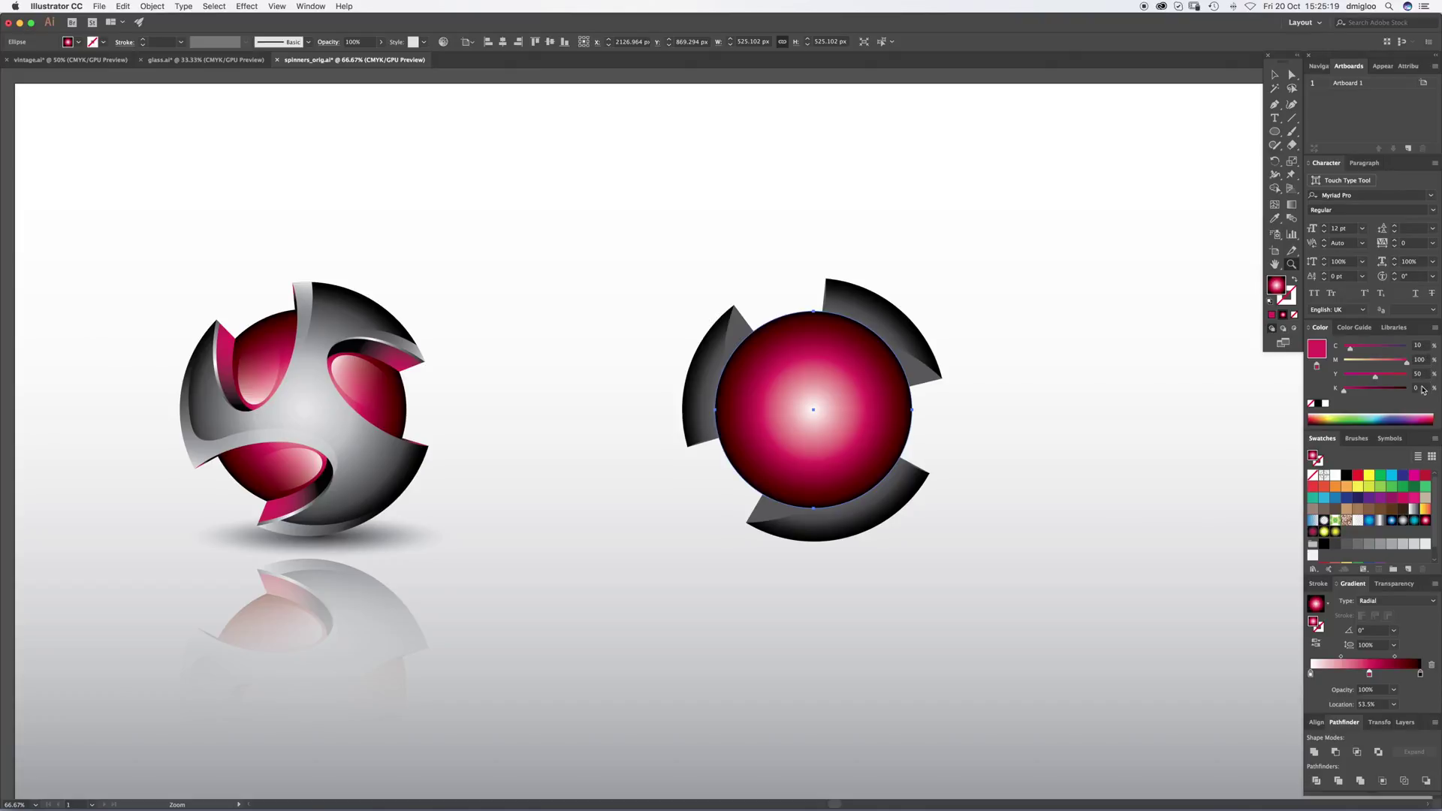
left_click(1419, 674)
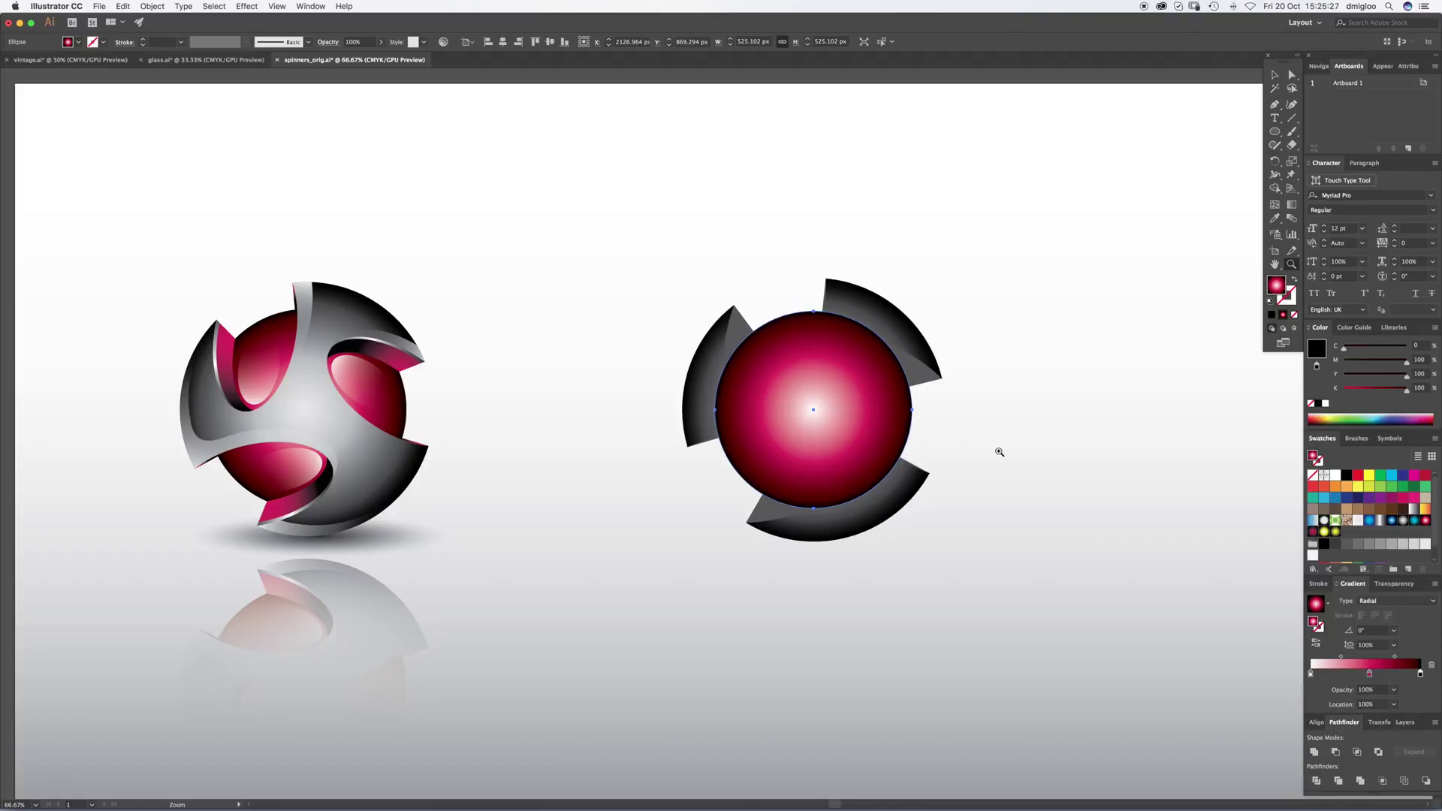
Step: Send the pink circle behind the spinner's blades, comparing both stacking orders, then deselect
key("v")
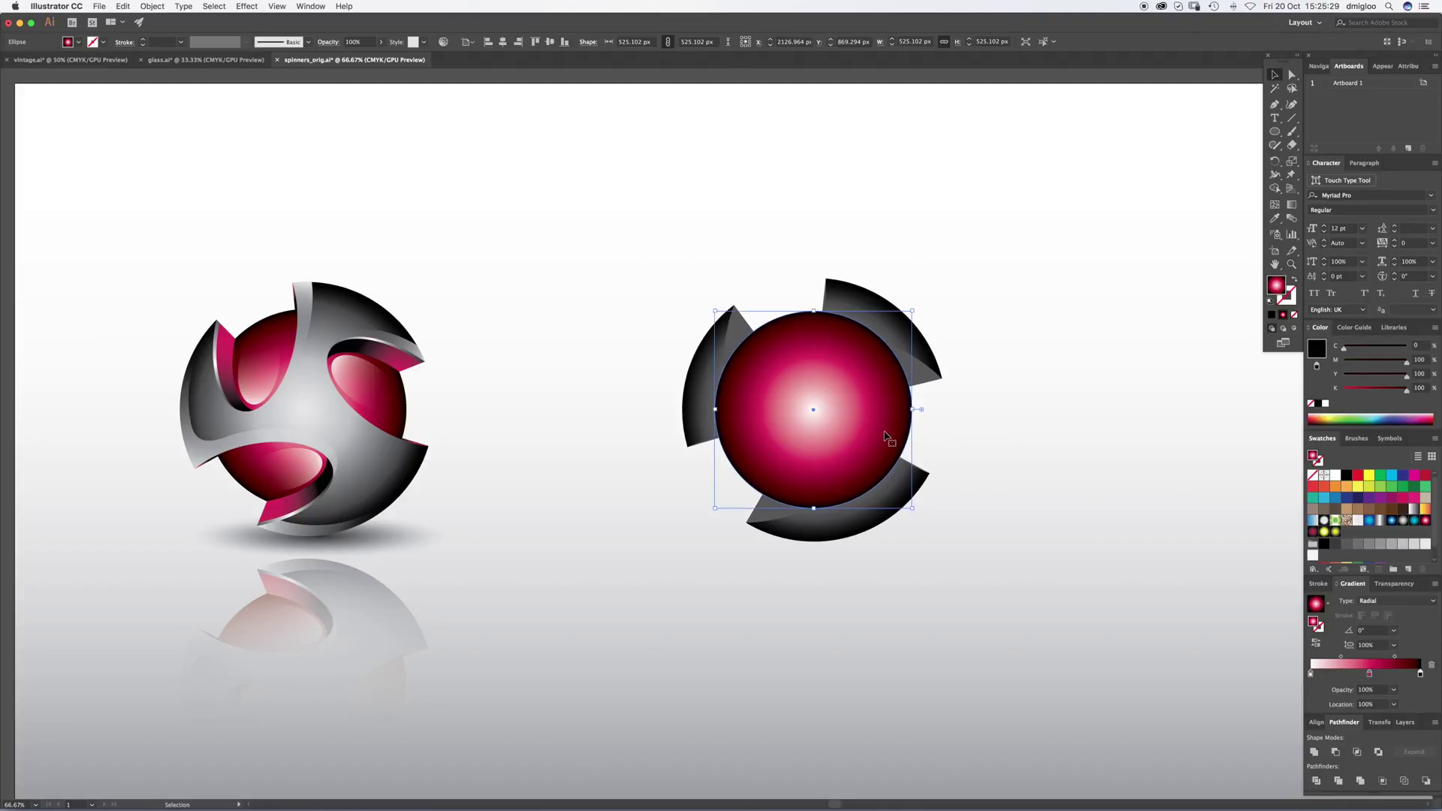
key("super")
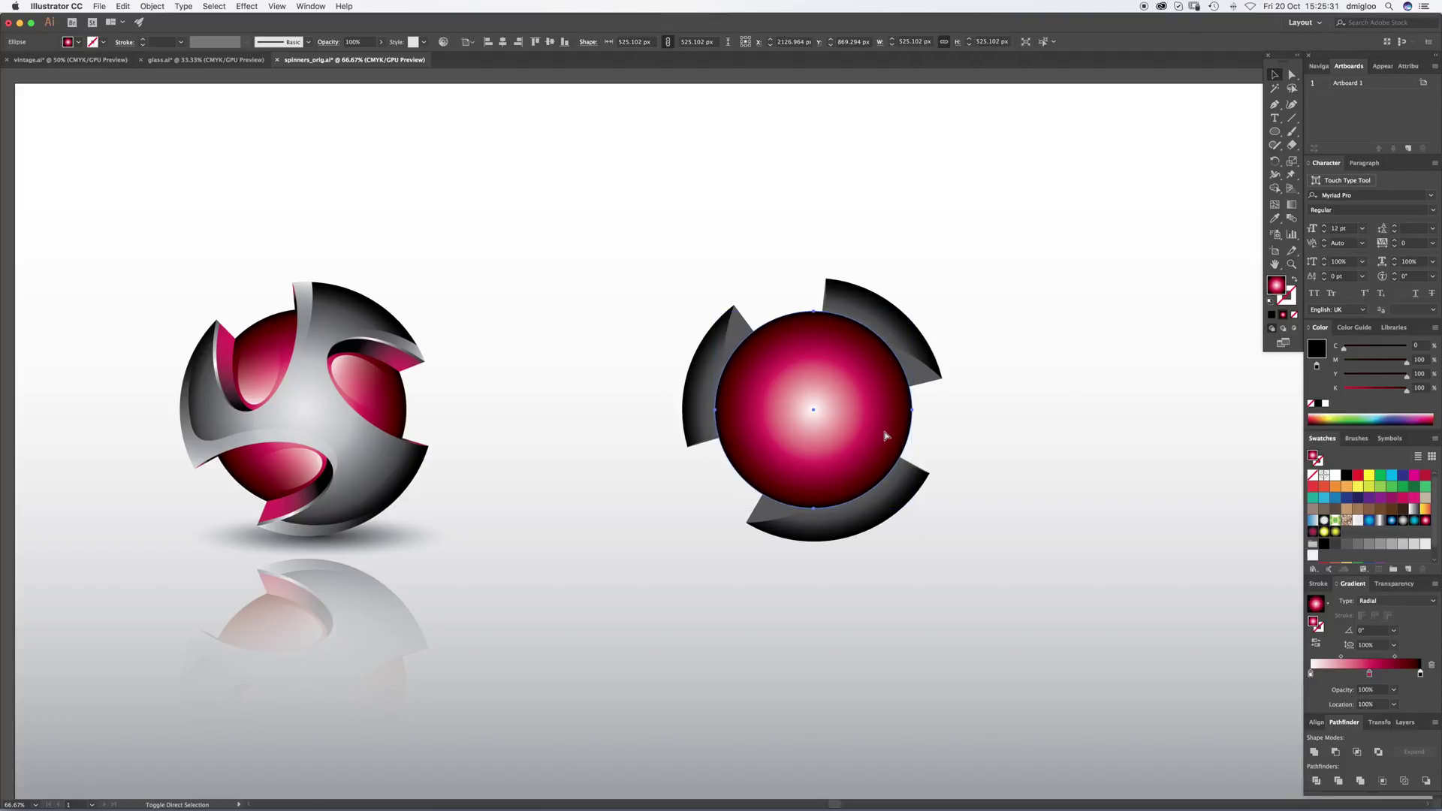
key("super+shift+bracketleft")
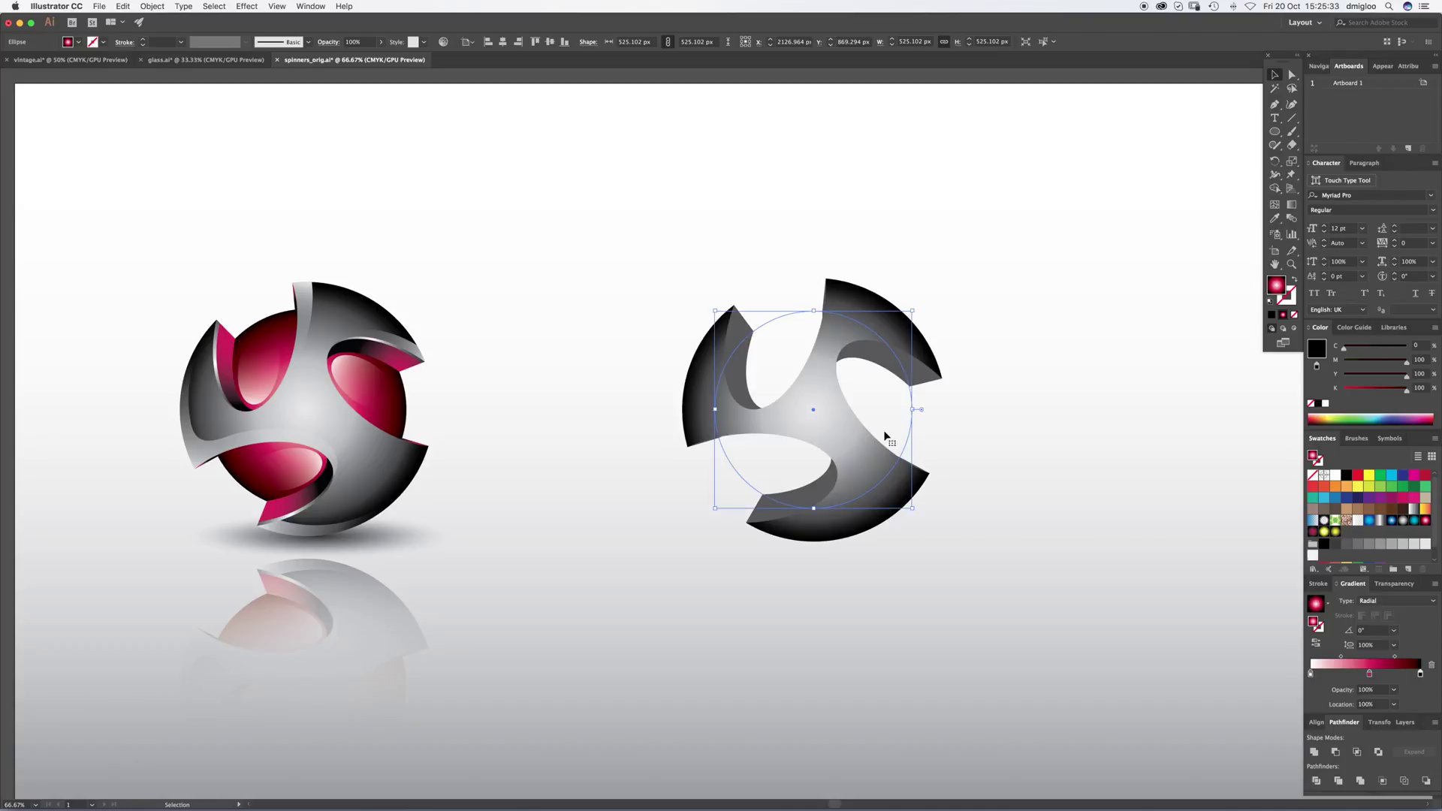
key("super")
key("super+z")
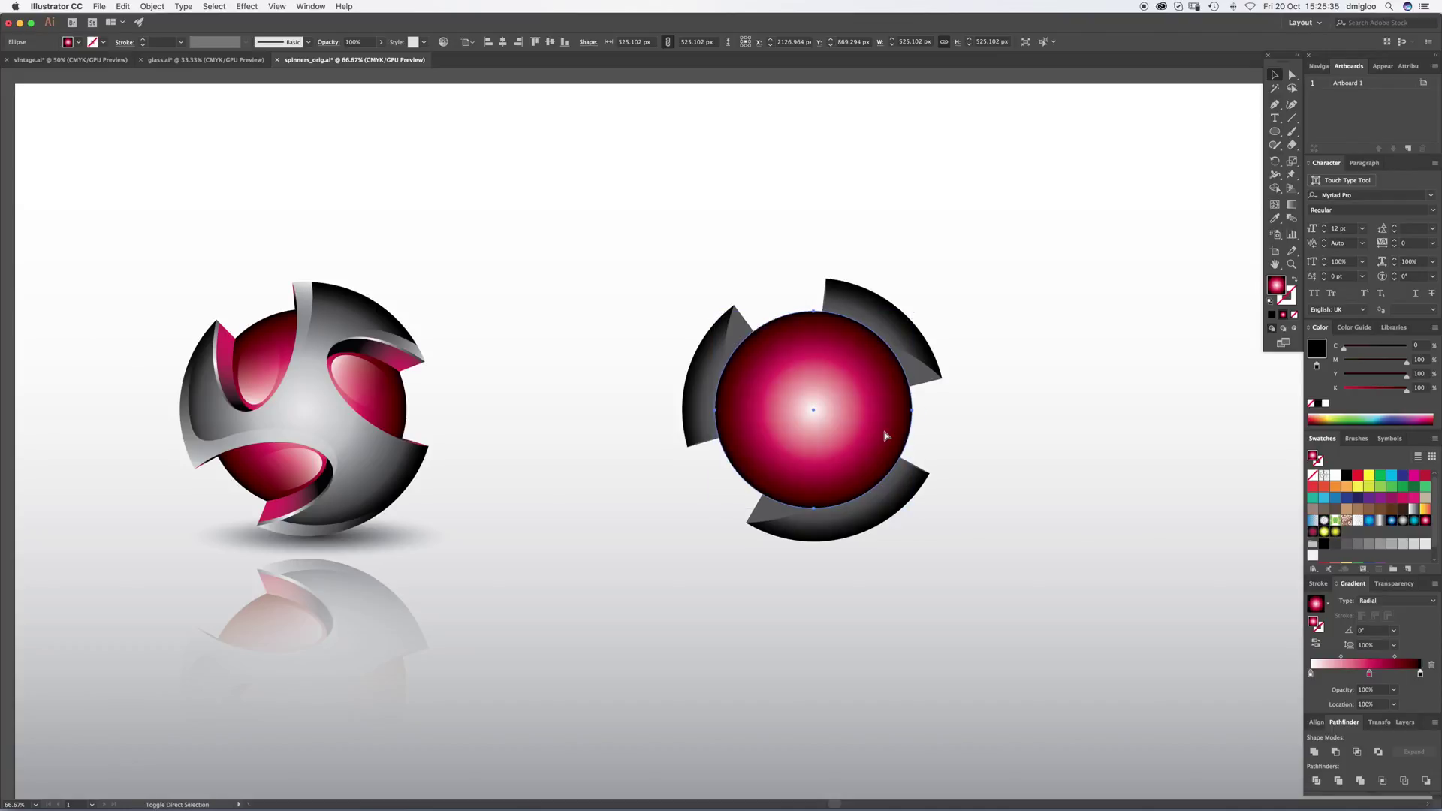
key("super+shift+z")
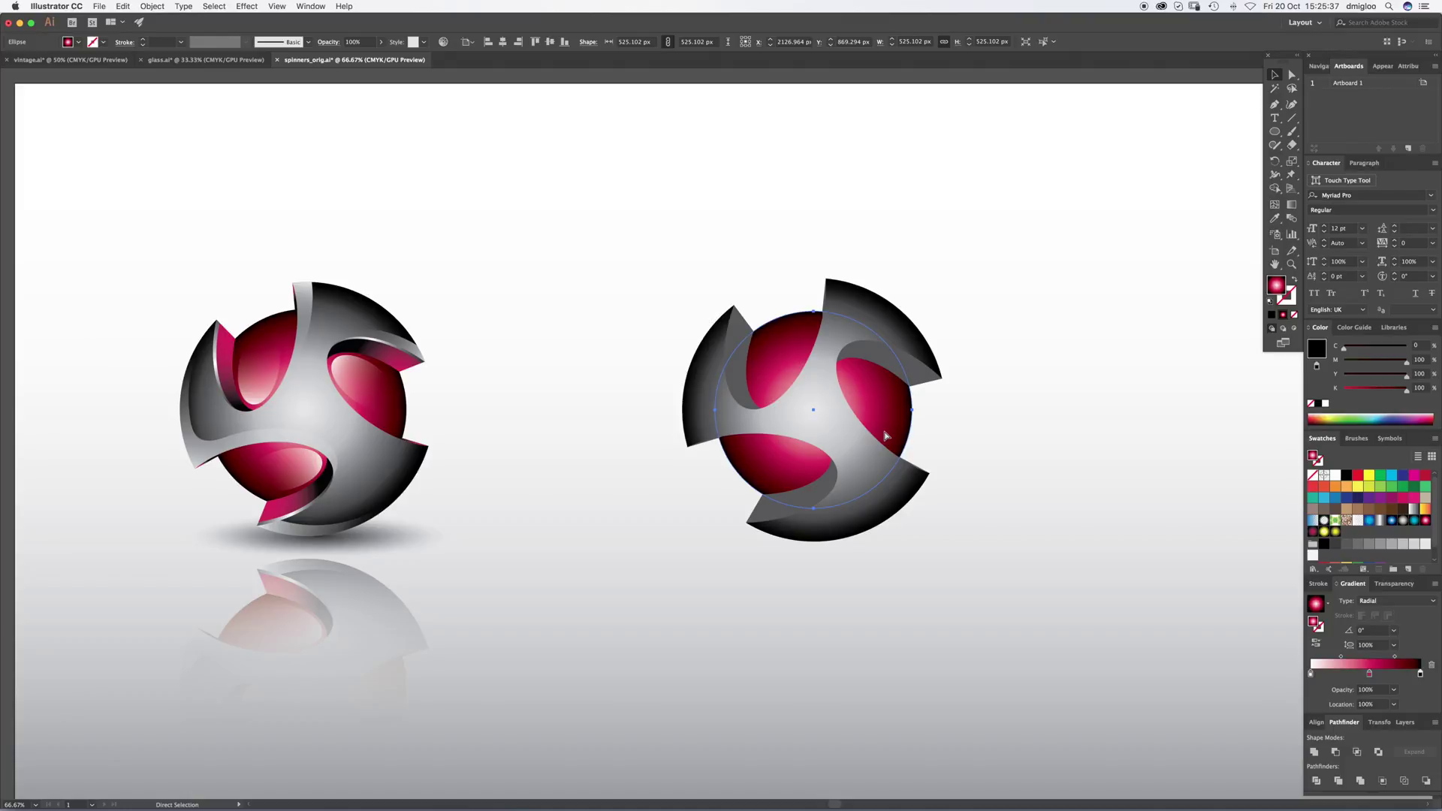
key("super")
key("super+z")
key("super+shift+z")
key("super+z")
key("super+shift+z")
key("super+z")
key("super+shift+z")
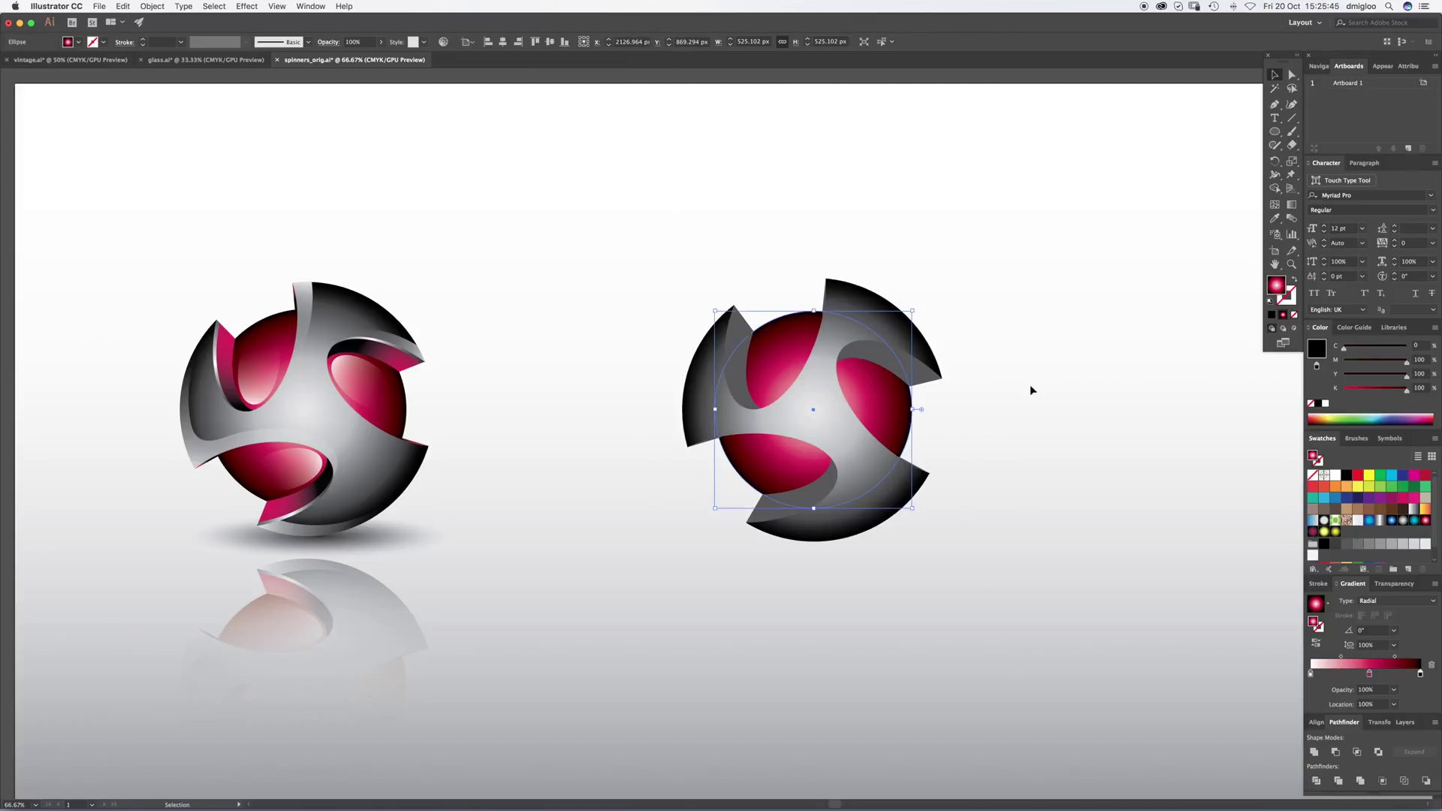
left_click(1023, 418)
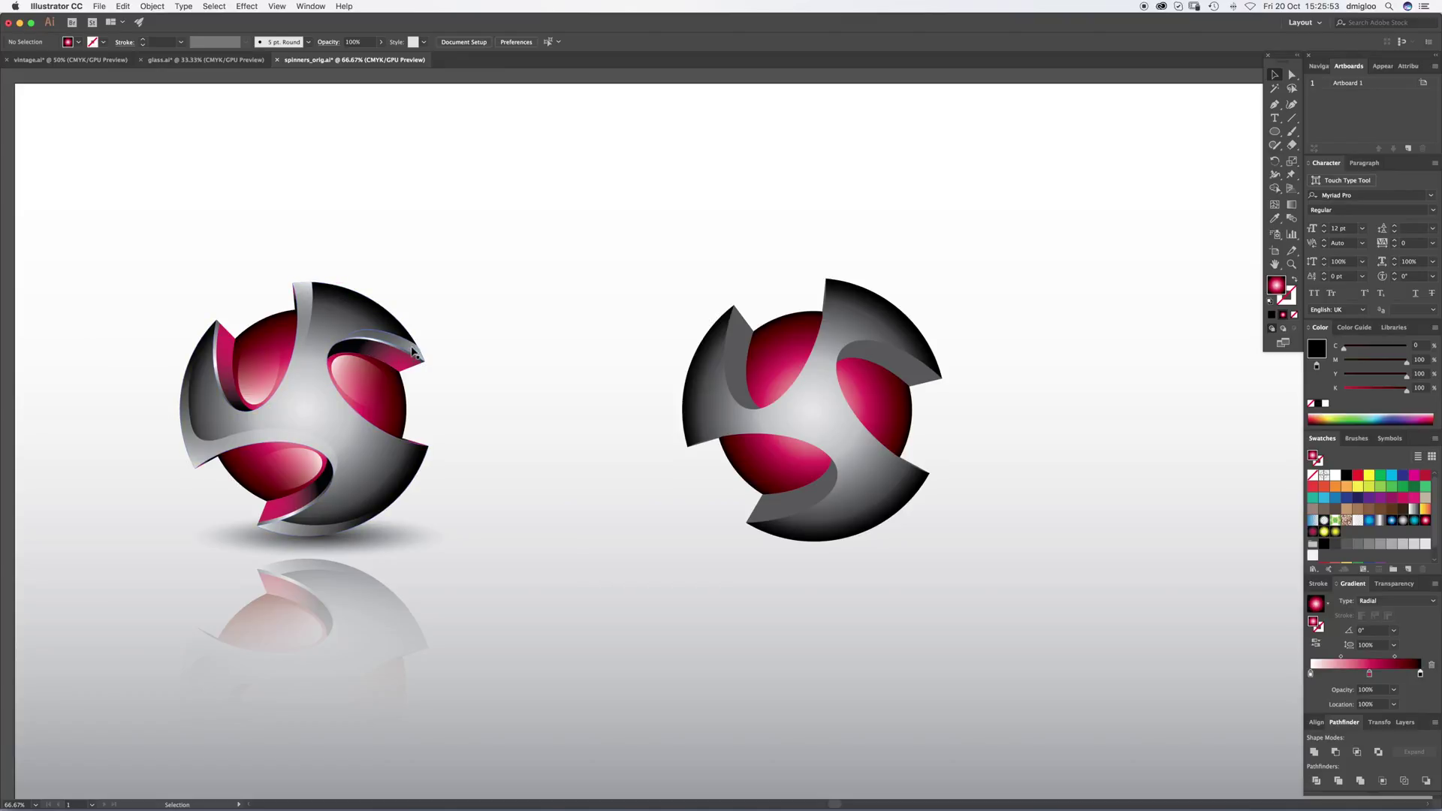
Step: Zoom in on the right sphere, make an initial pick of blade edge paths, then clear it
key("z")
left_click(849, 449)
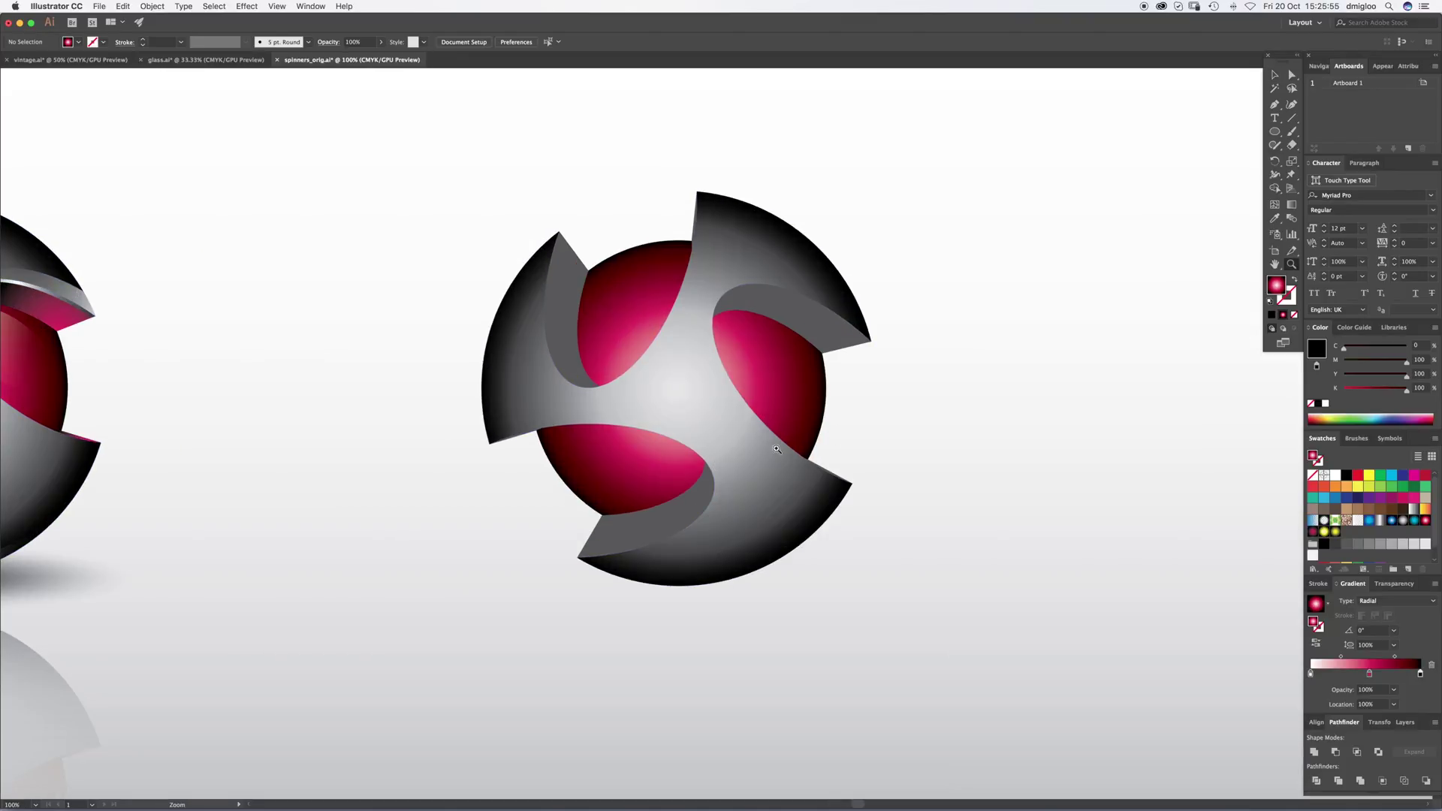
scroll(659, 412, "left", 4)
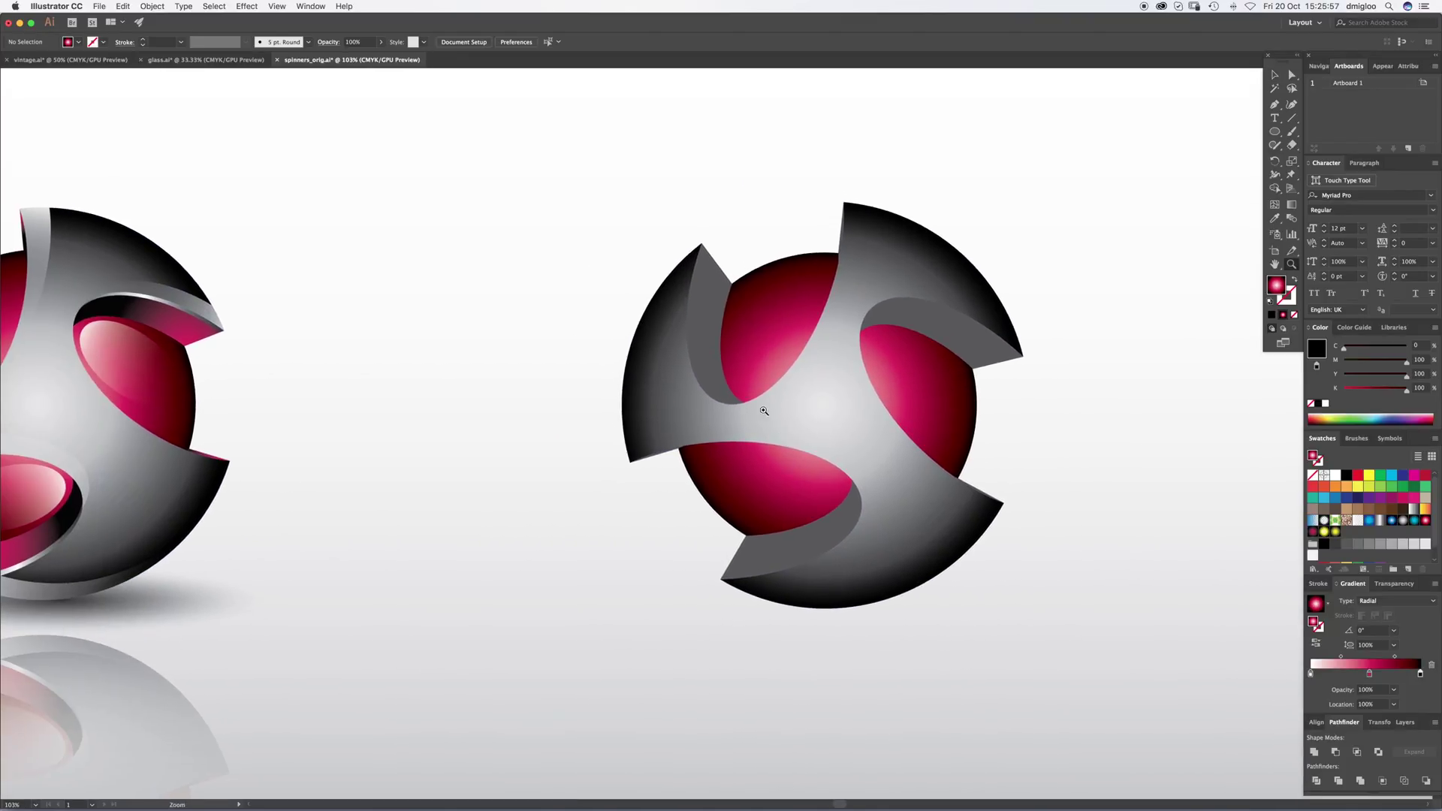
key("a")
left_click(706, 334)
left_click(963, 335, "shift")
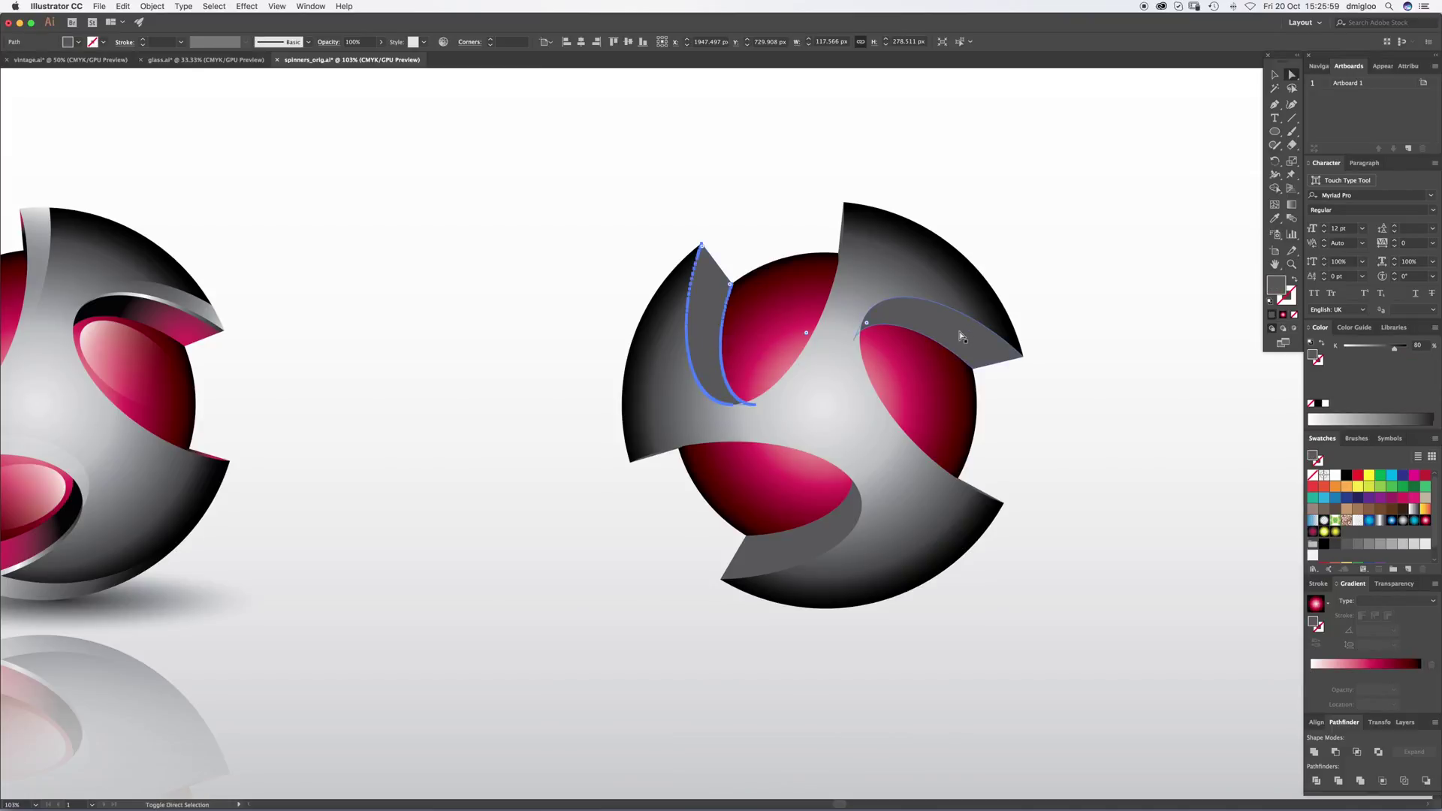
left_click(815, 520, "shift")
left_click(659, 457, "shift")
left_click(667, 463)
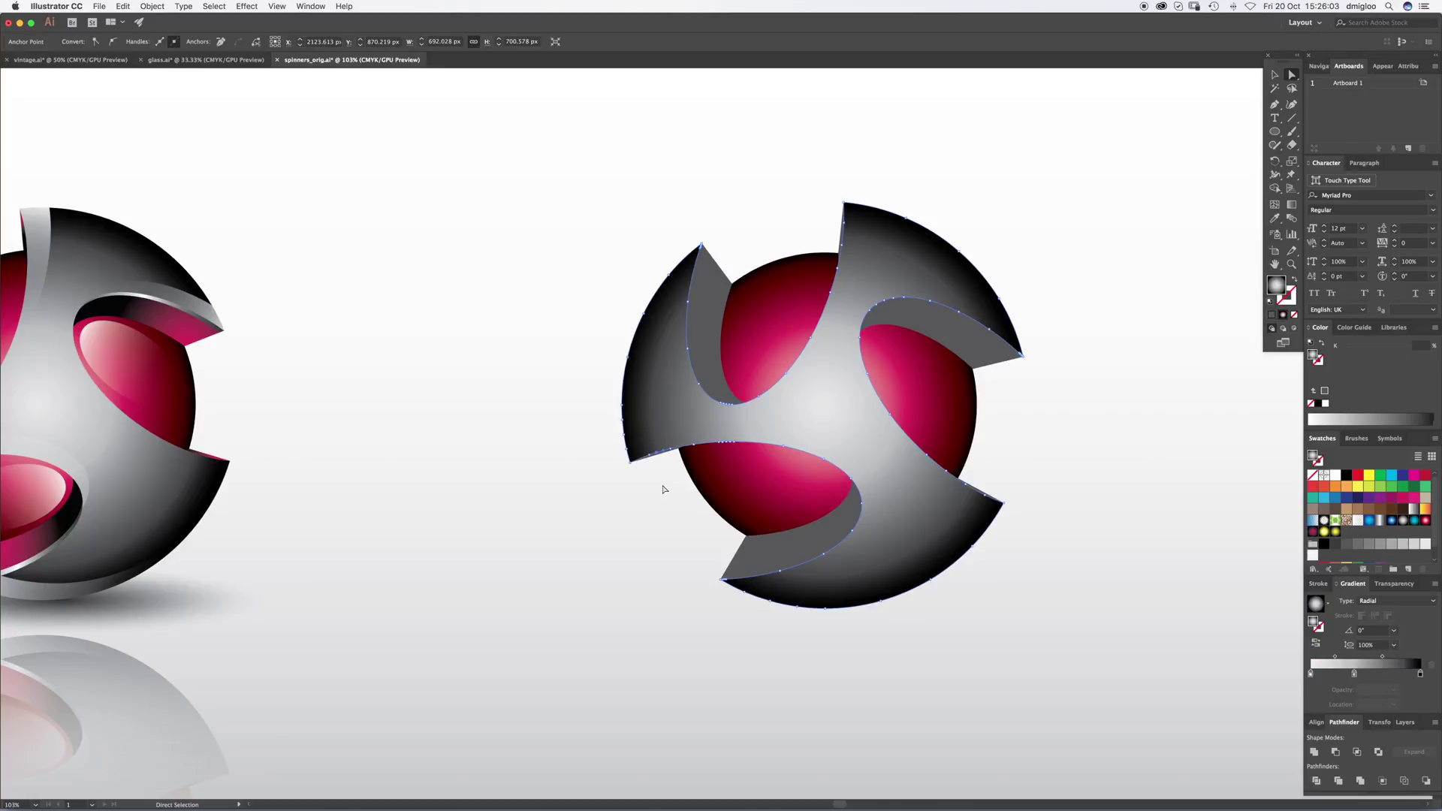
key("z")
left_click(821, 413)
key("a")
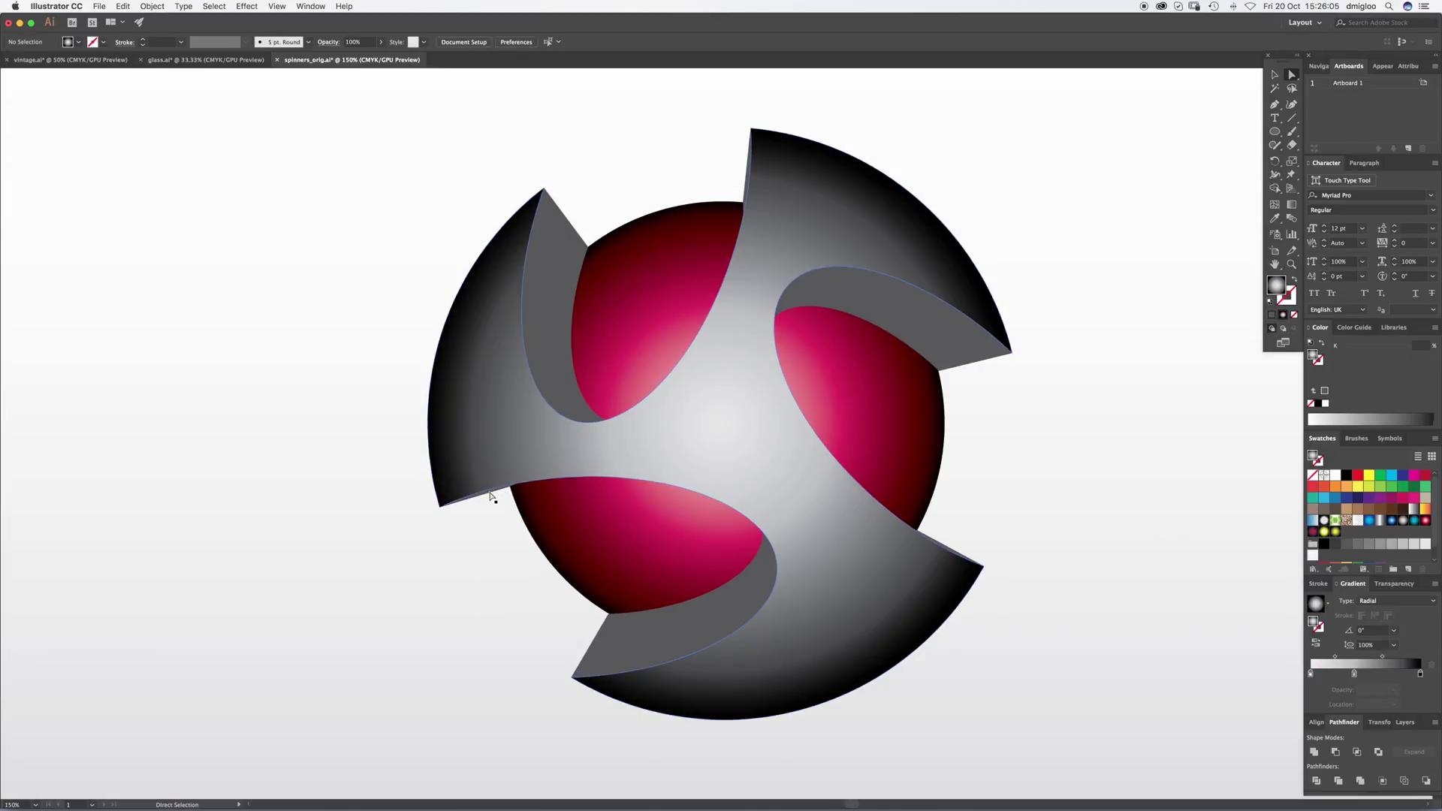
left_click(466, 534)
left_click(474, 499)
left_click(485, 526)
left_click(647, 615, "super")
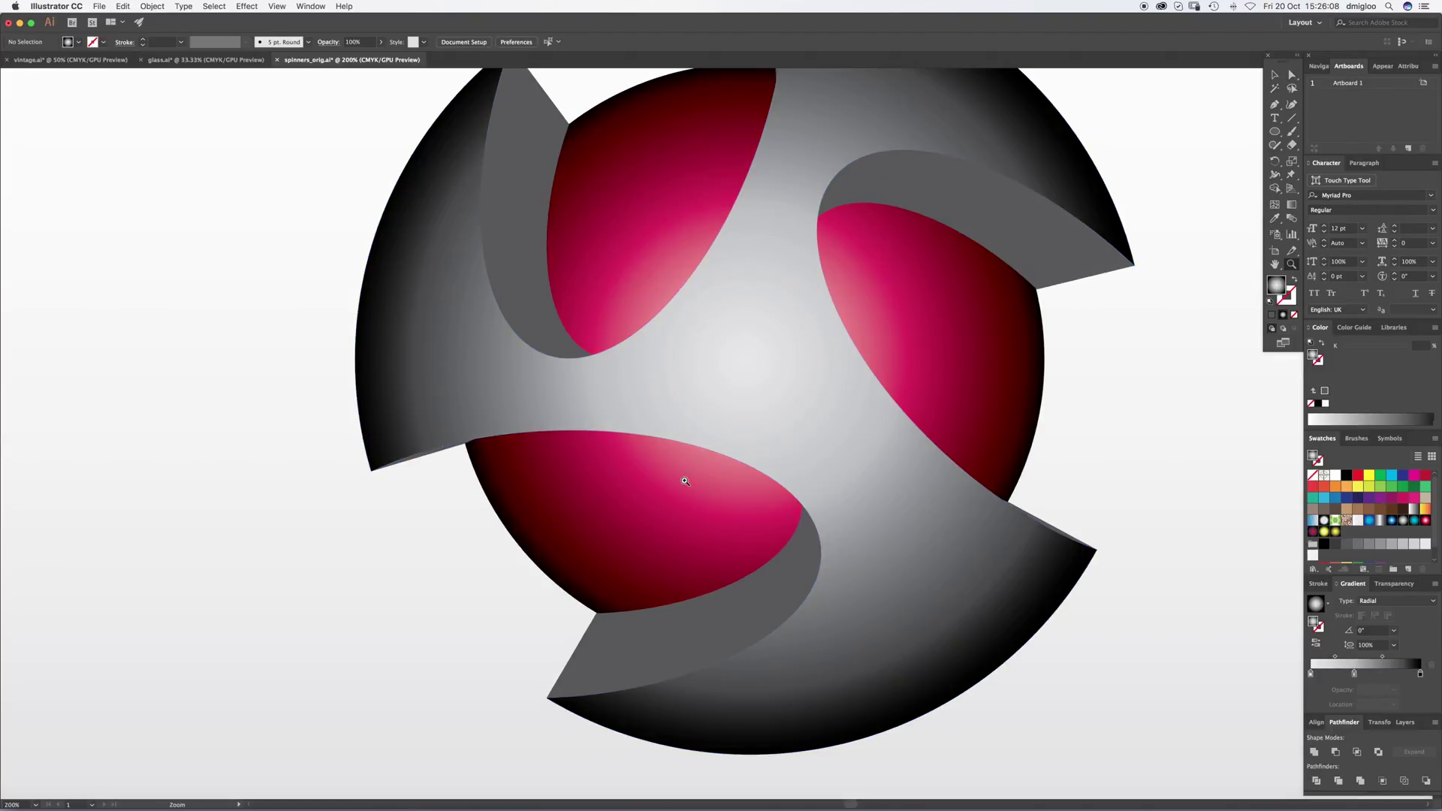
Step: Shift-select the inner edge paths of all the spinner's blades
left_click(429, 453)
scroll(598, 299, "up", 5)
scroll(599, 299, "right", 3)
left_click(447, 258, "shift")
left_click(489, 353, "shift")
left_click(895, 305, "shift")
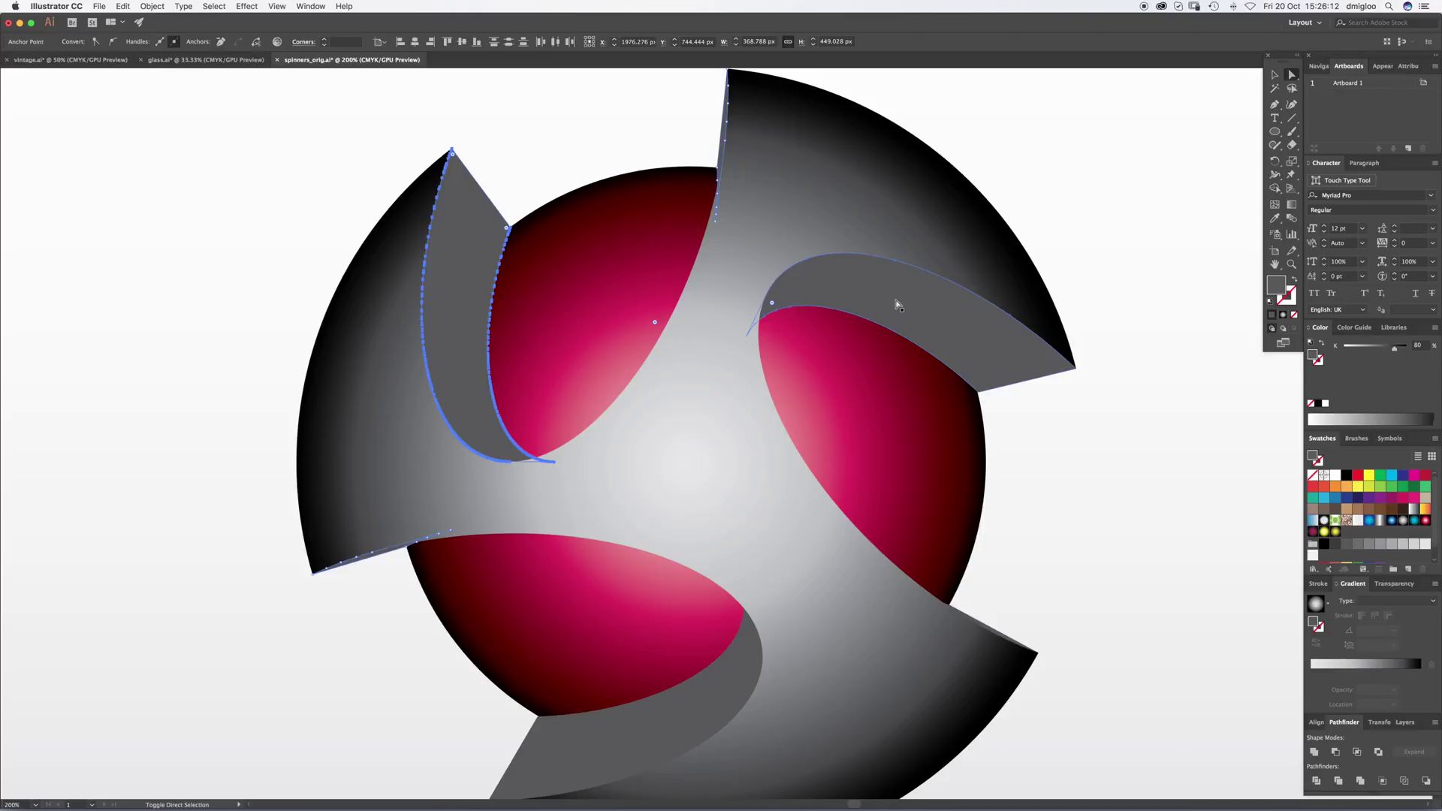
left_click(999, 634, "shift")
left_click(703, 682, "shift")
left_click(713, 668, "shift")
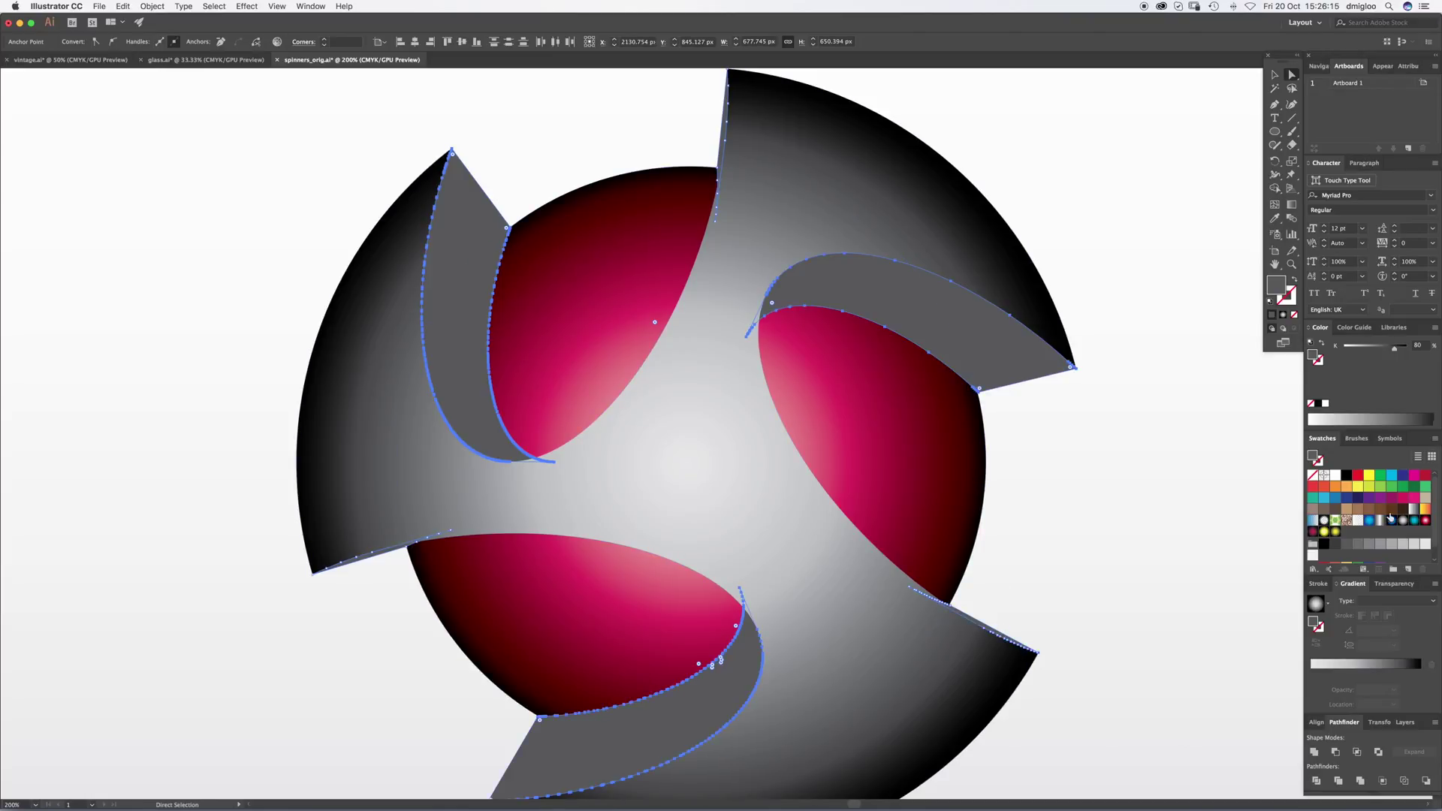
Step: Apply the red radial gradient to the selected edges, then zoom out and deselect
left_click(1313, 531)
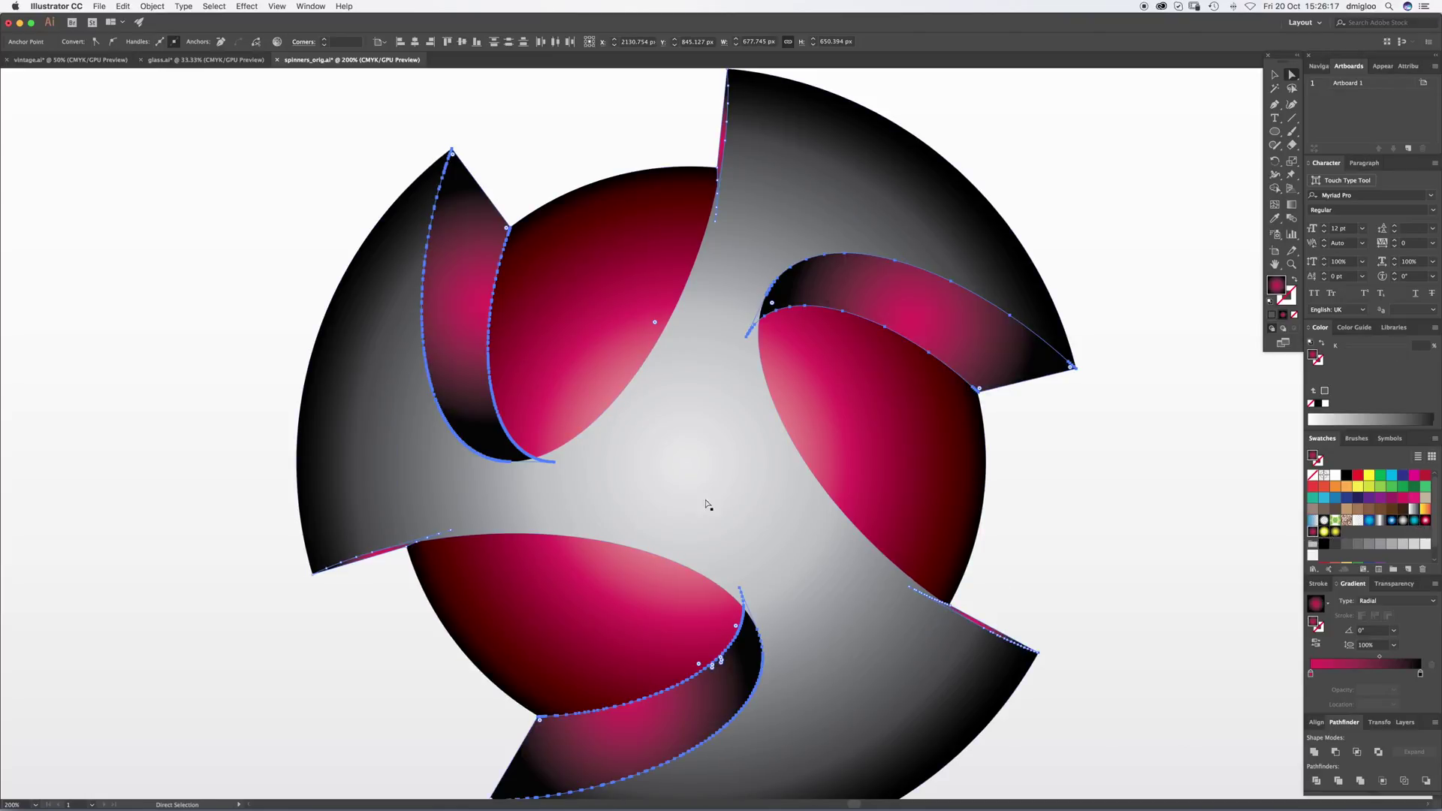
left_click(529, 536, "alt+super")
scroll(888, 380, "right", 5)
key("v")
left_click(1142, 420)
Step: Adjust the upper-right blade edge's gradient stops, setting its dark end
key("a")
left_click(934, 312)
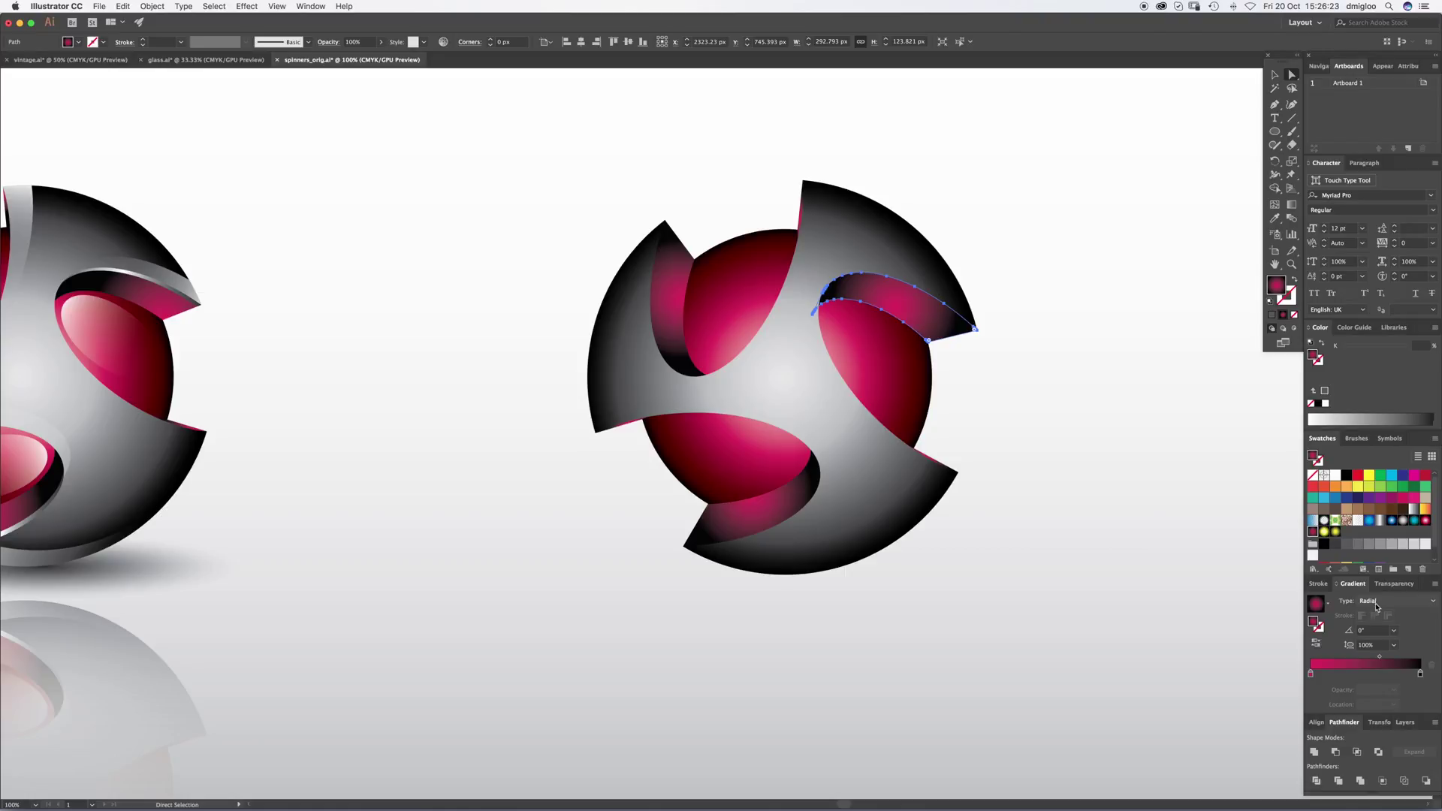
left_click(1311, 674)
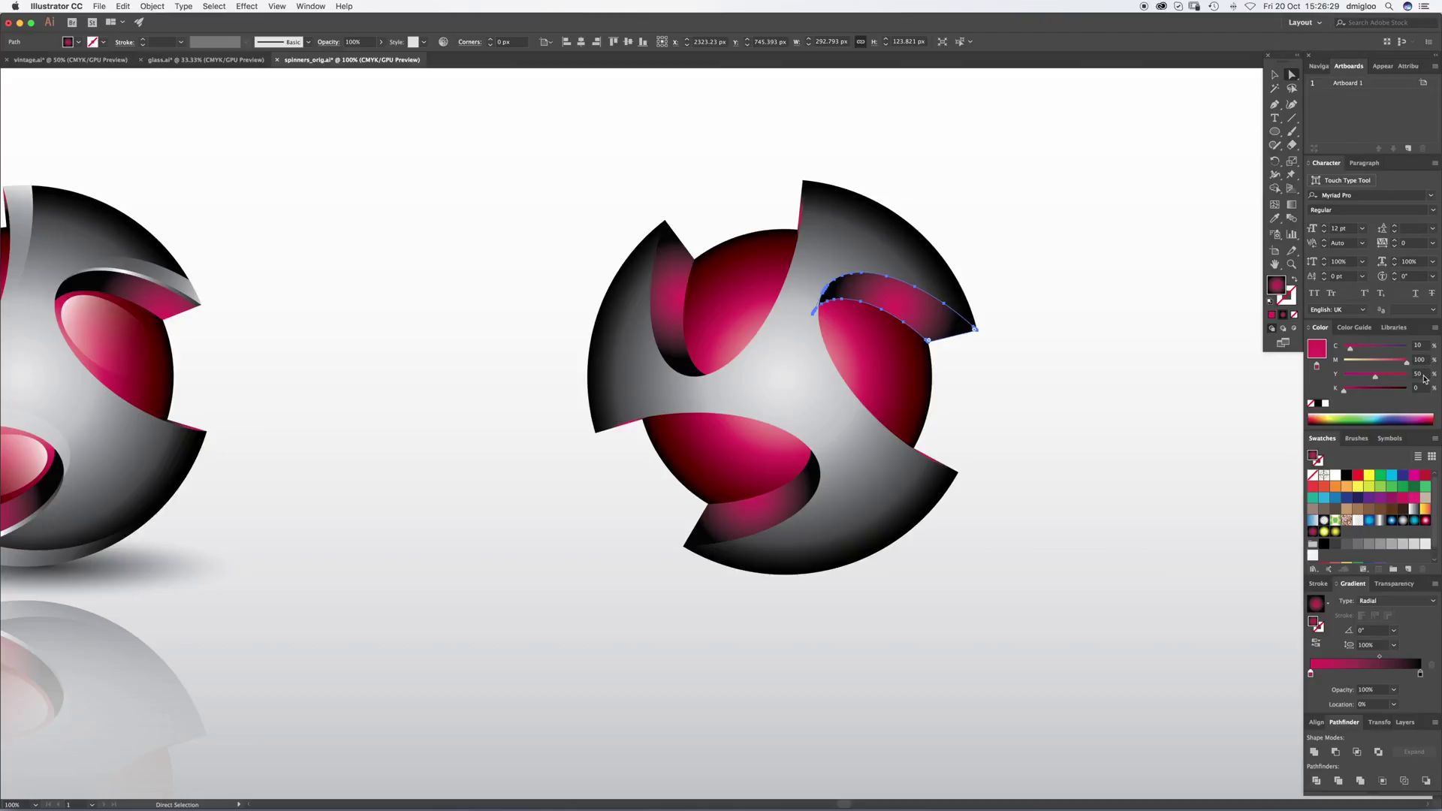
left_click(1420, 674)
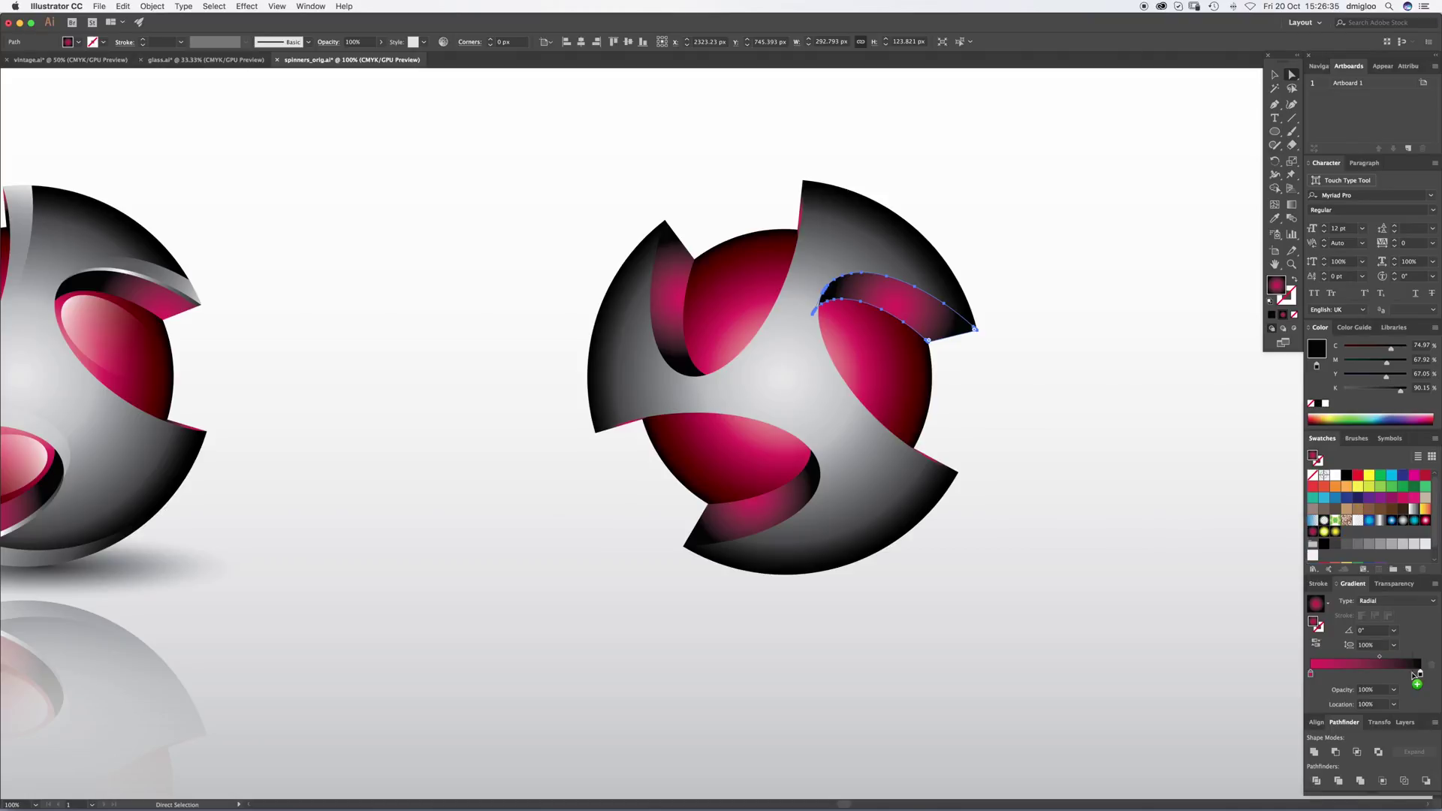
left_click(1042, 409)
Step: Move the upper-right edge's radial gradient down-right and enlarge its radius
left_click(923, 311)
key("g")
mouse_move(893, 307)
left_mouse_down()
mouse_move(917, 312)
mouse_move(928, 342)
left_mouse_up()
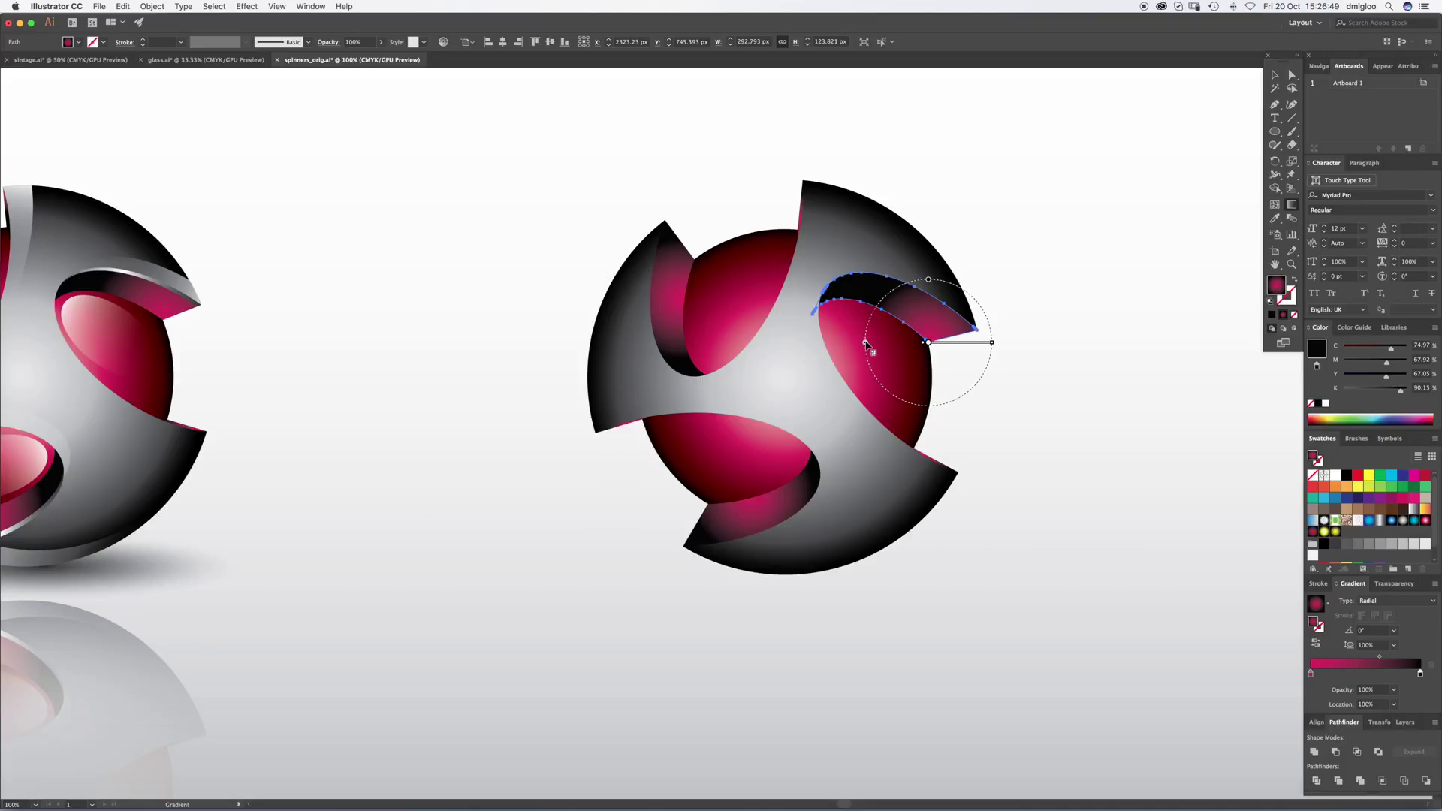
left_click_drag(865, 345, 833, 343)
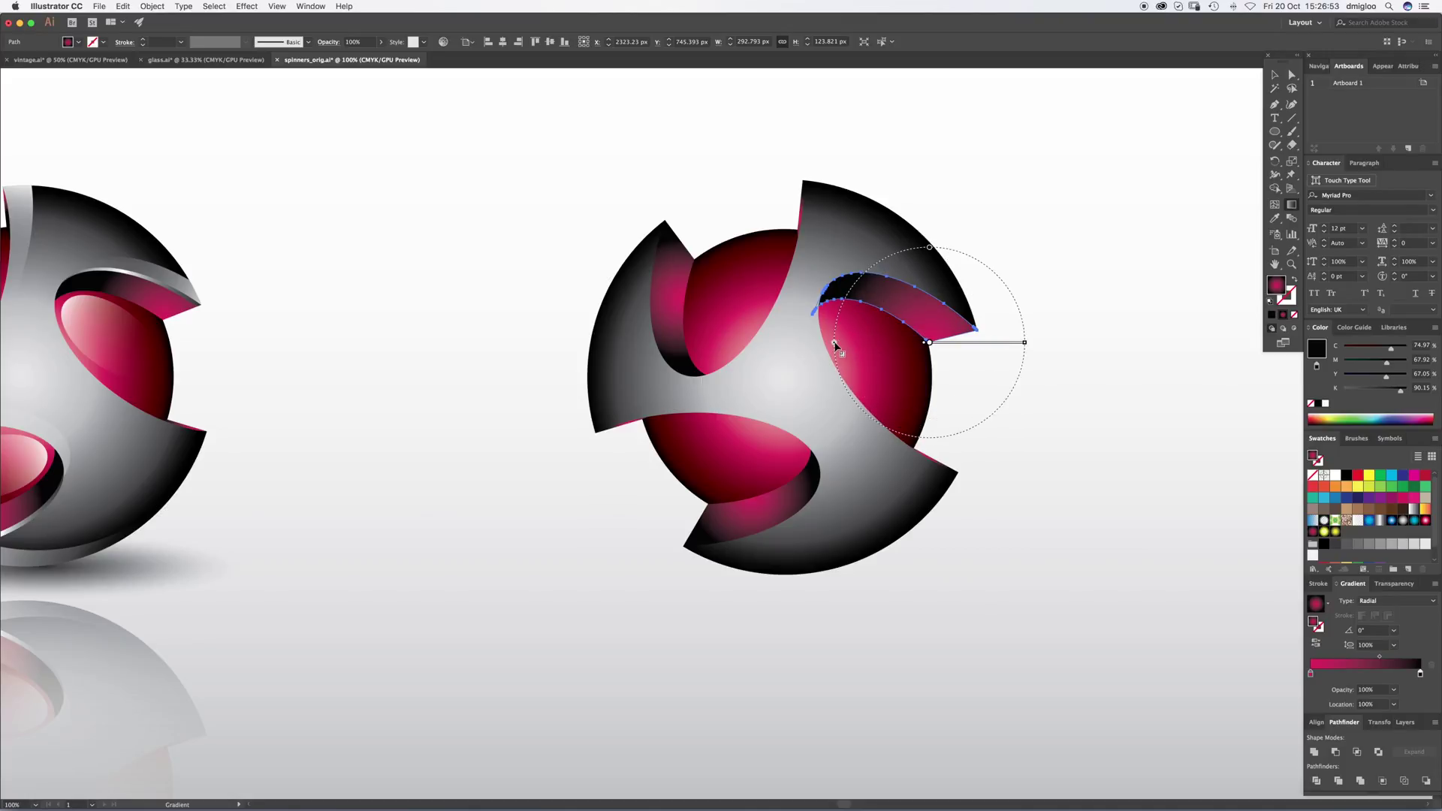
left_click(1080, 291)
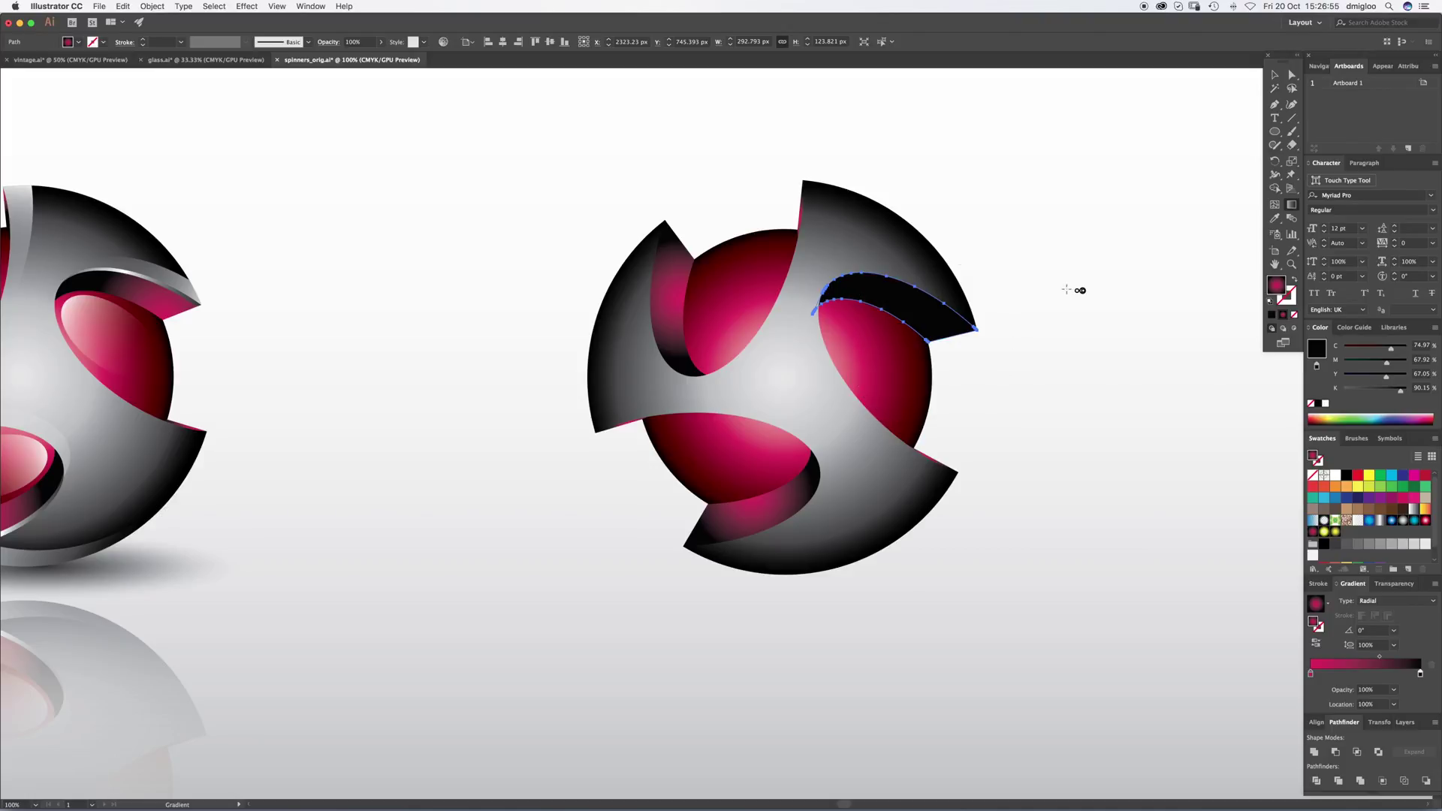
Step: Move the left crescent edge's gradient centre upward and inspect the top and lower-left edge gradients
key("a")
left_click(675, 310)
key("g")
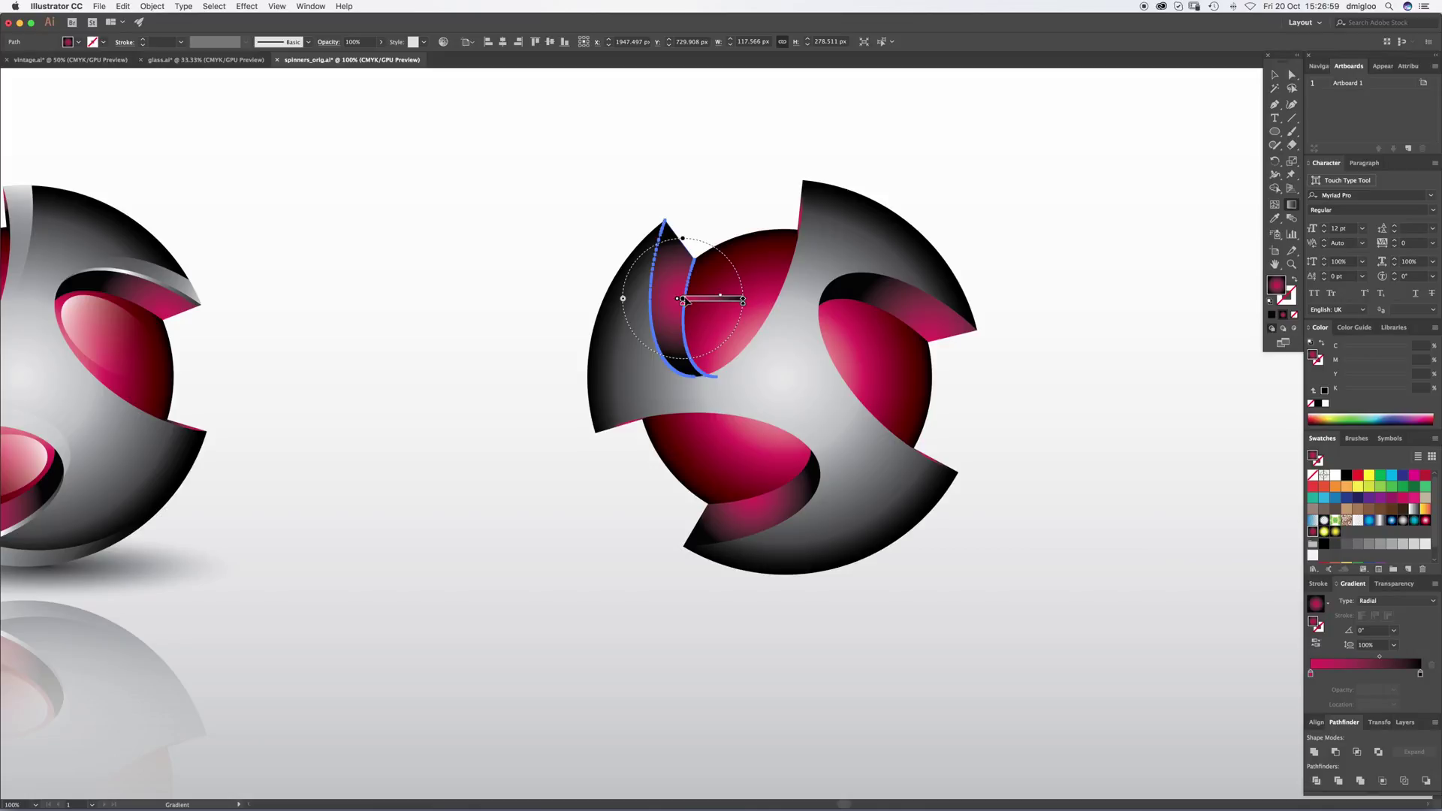
left_click_drag(685, 301, 694, 261)
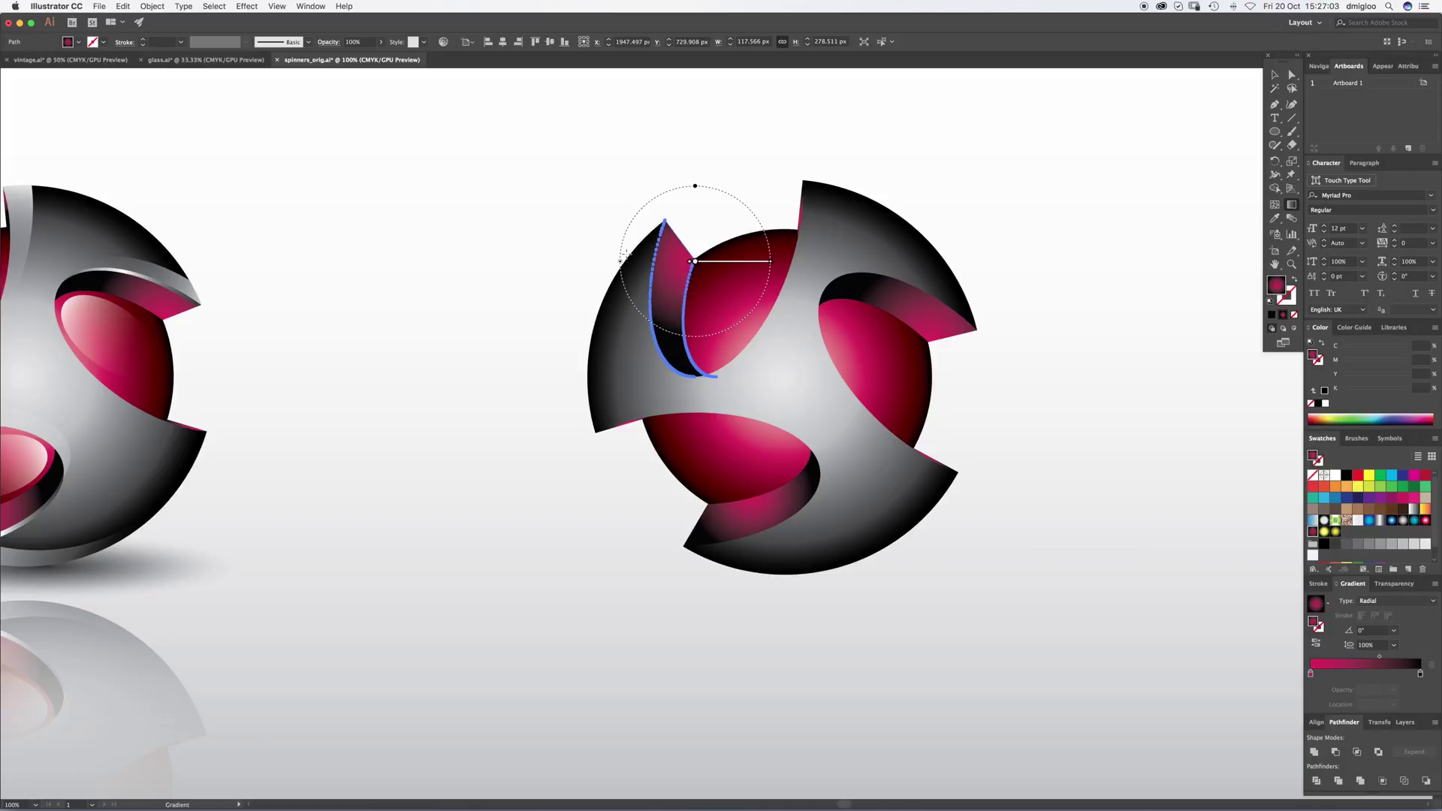
key("a")
left_click(799, 210)
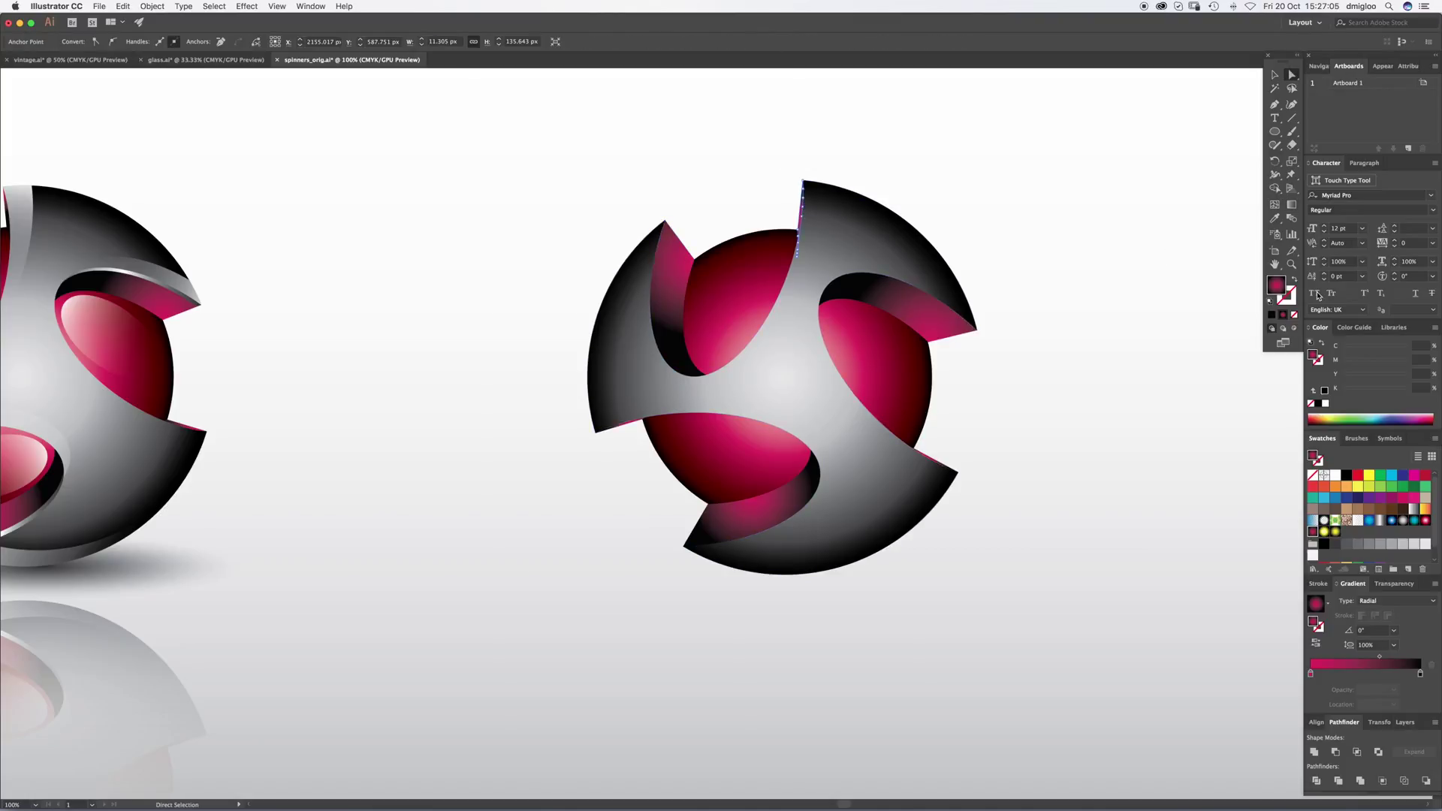
left_click(1293, 207)
key("a")
left_click(631, 426)
key("g")
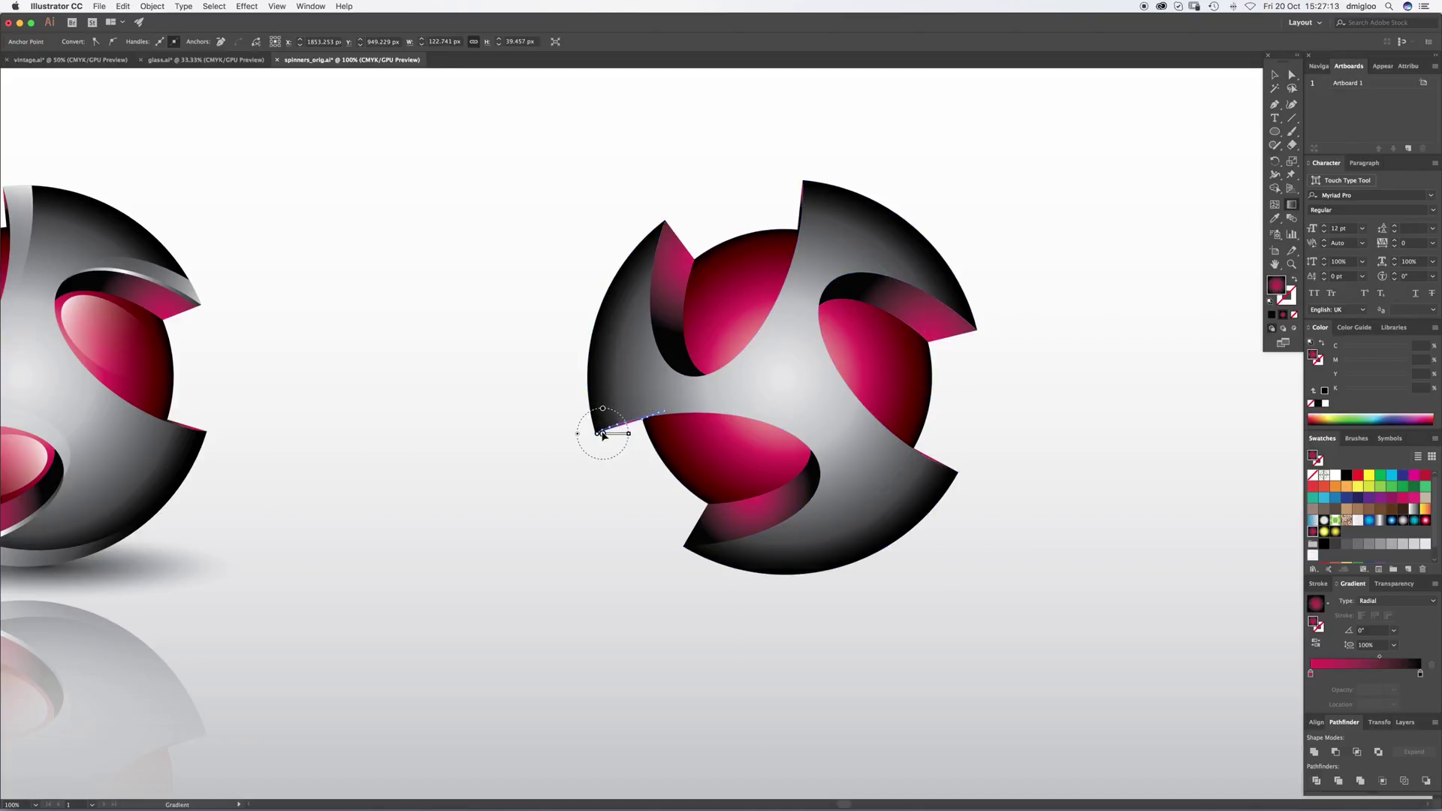
Step: Shift the lower cutout's gradient so the pink gathers at its tip, then deselect all
key("a")
left_click(957, 473)
left_click(955, 471)
key("g")
key("a")
left_click(725, 518)
left_click(1291, 205)
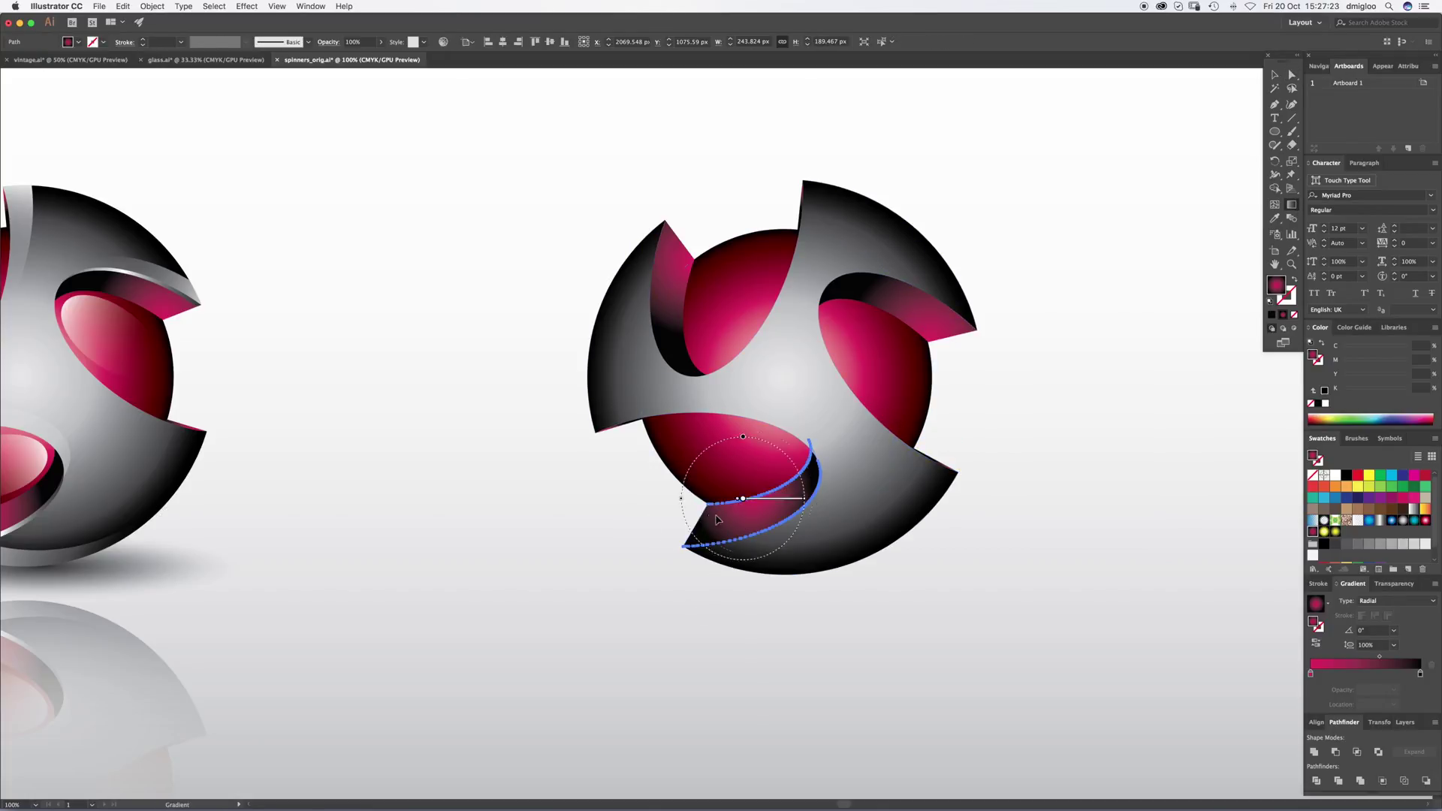
left_click_drag(686, 550, 683, 548)
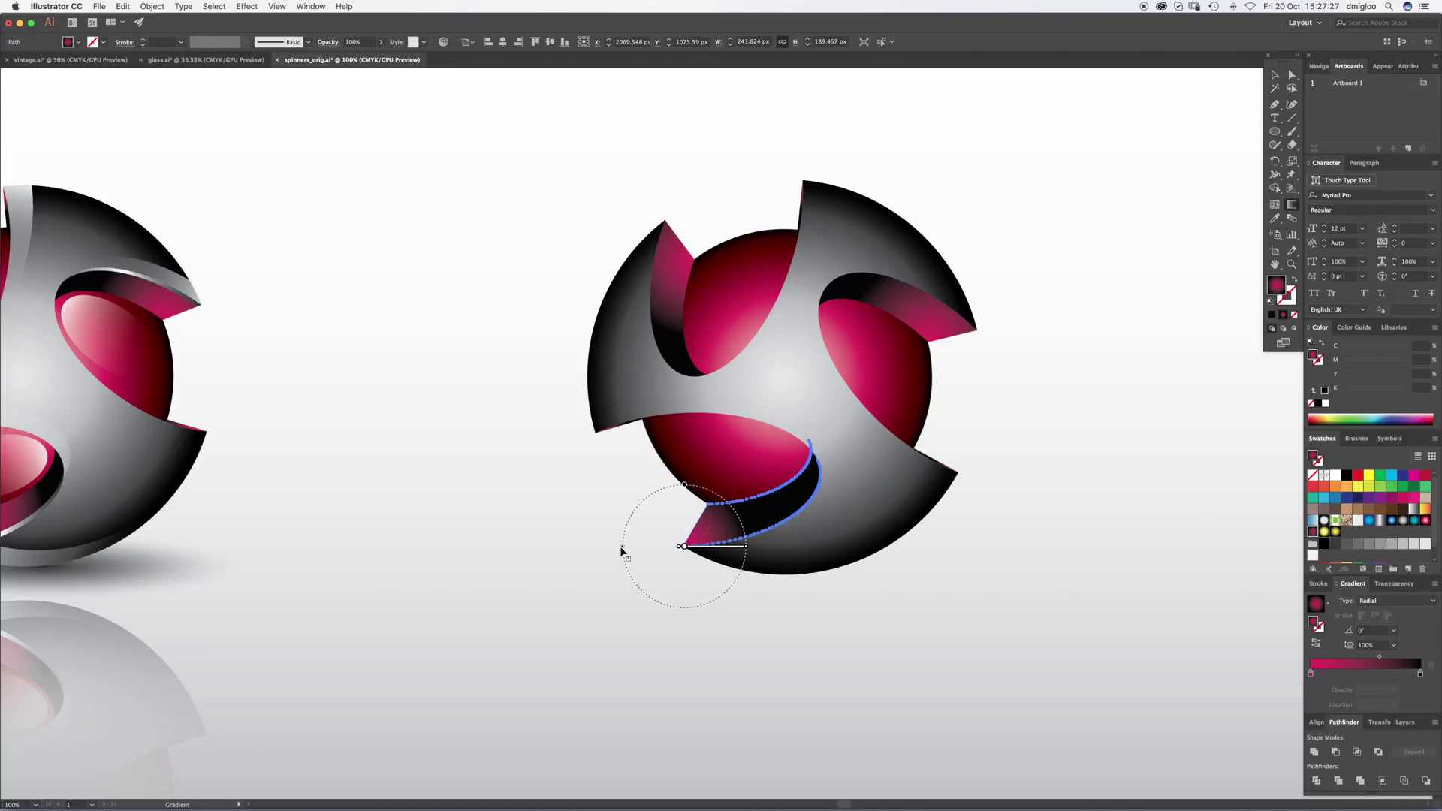
key("super+shift+a")
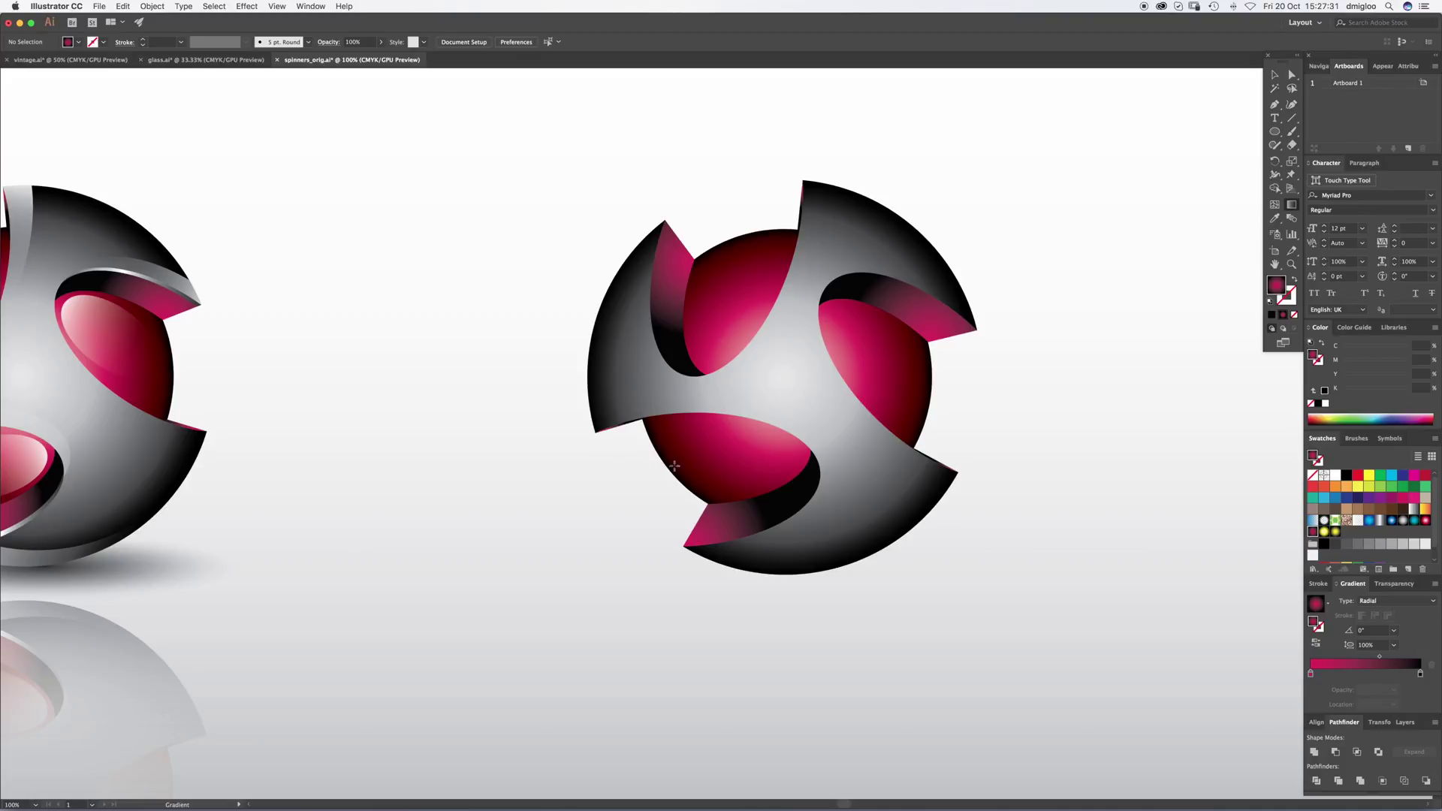
Step: Draw a 259 by 141 px ellipse for the highlight
scroll(621, 486, "left", 3)
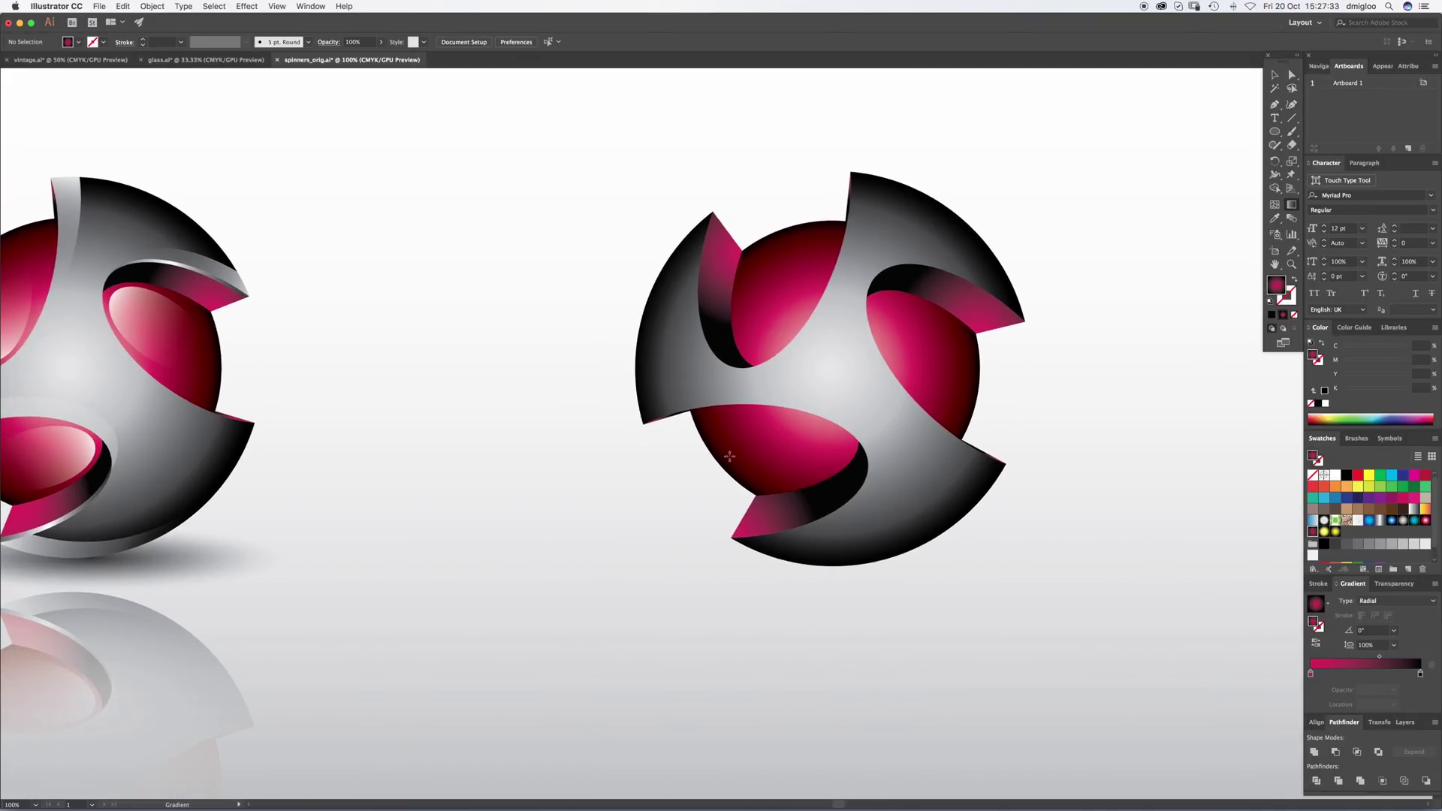
key("a")
left_click(1274, 131)
left_click_drag(513, 331, 975, 408)
key("v")
Step: Fill the ellipse with a white linear gradient fading from 90% to 0% opacity
left_click(1357, 521)
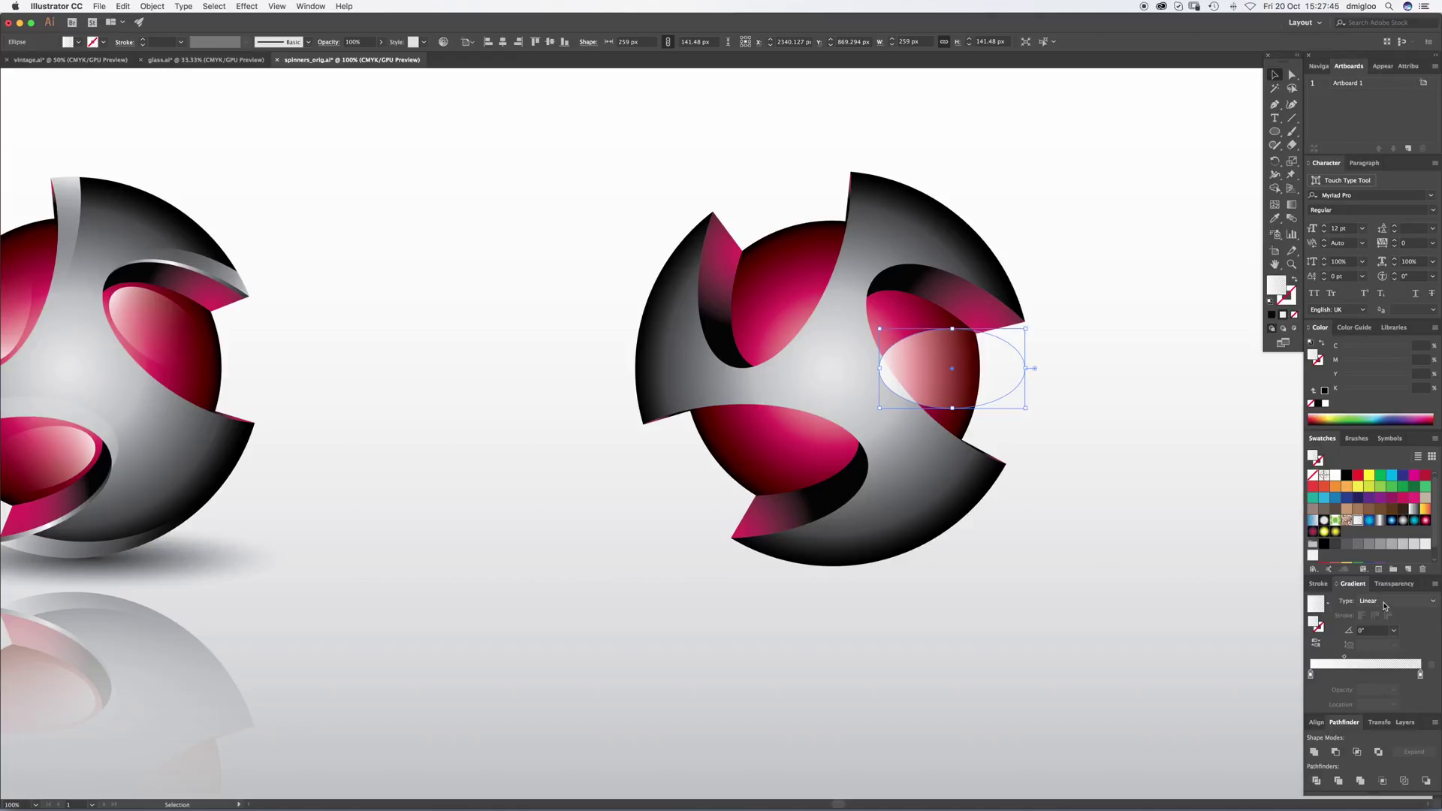
left_click(1312, 675)
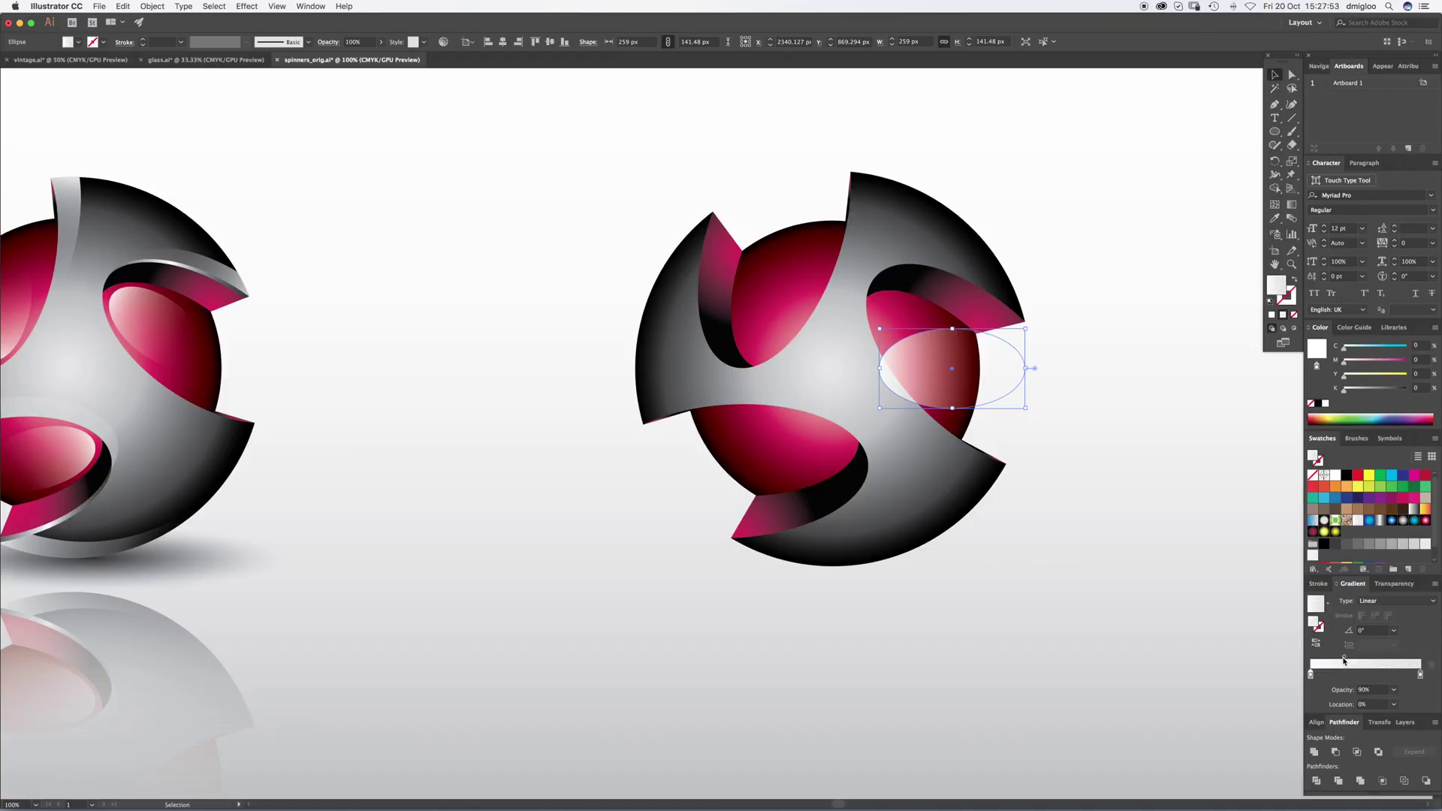
left_click(1420, 675)
left_click(1290, 204)
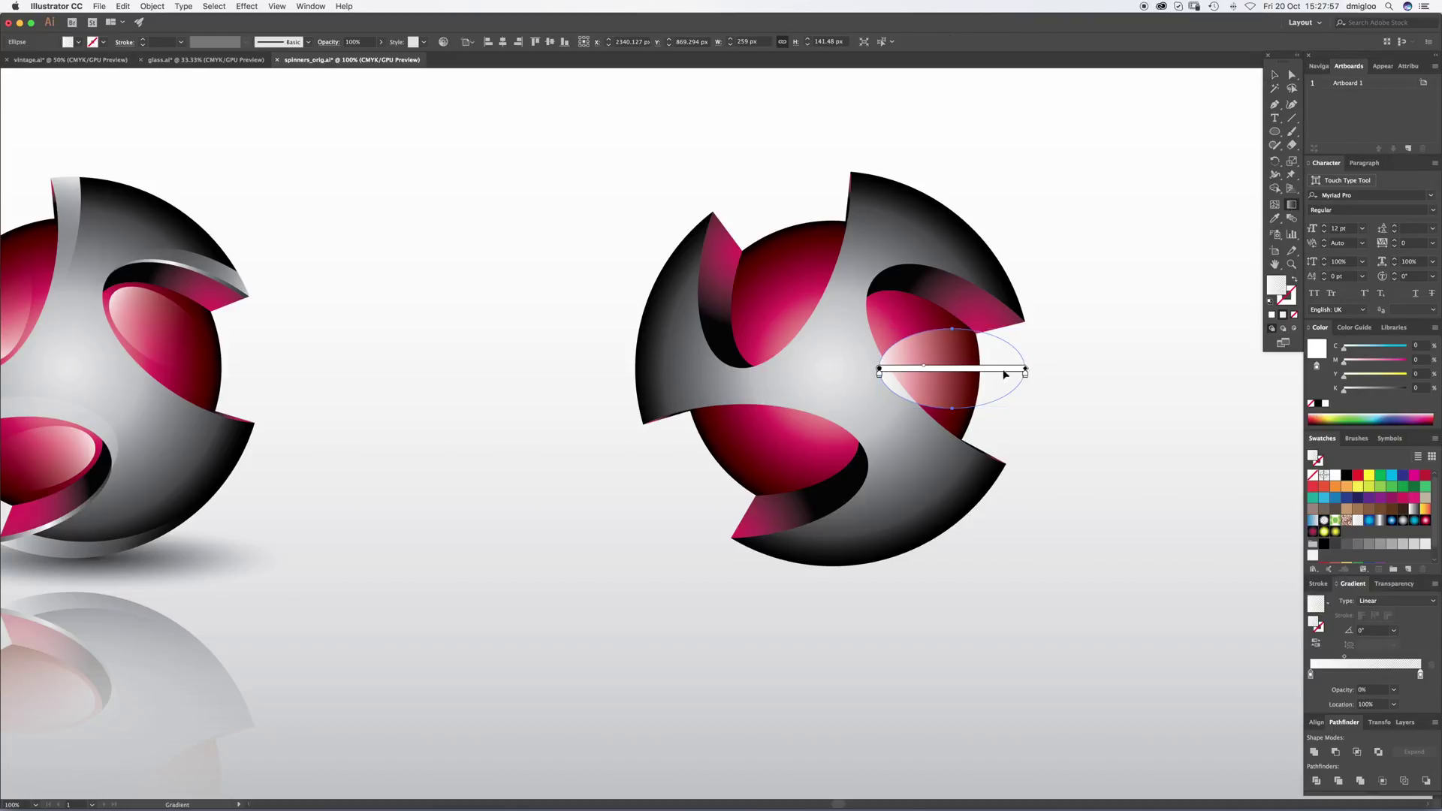
Step: Place the ellipse on the sphere's upper right, shrinking it and tilting it slightly clockwise
key("v")
left_click_drag(995, 373, 887, 400)
key("super+equal")
key("super+equal")
left_click_drag(689, 445, 714, 405)
left_click_drag(885, 393, 885, 401)
left_click_drag(833, 451, 817, 437)
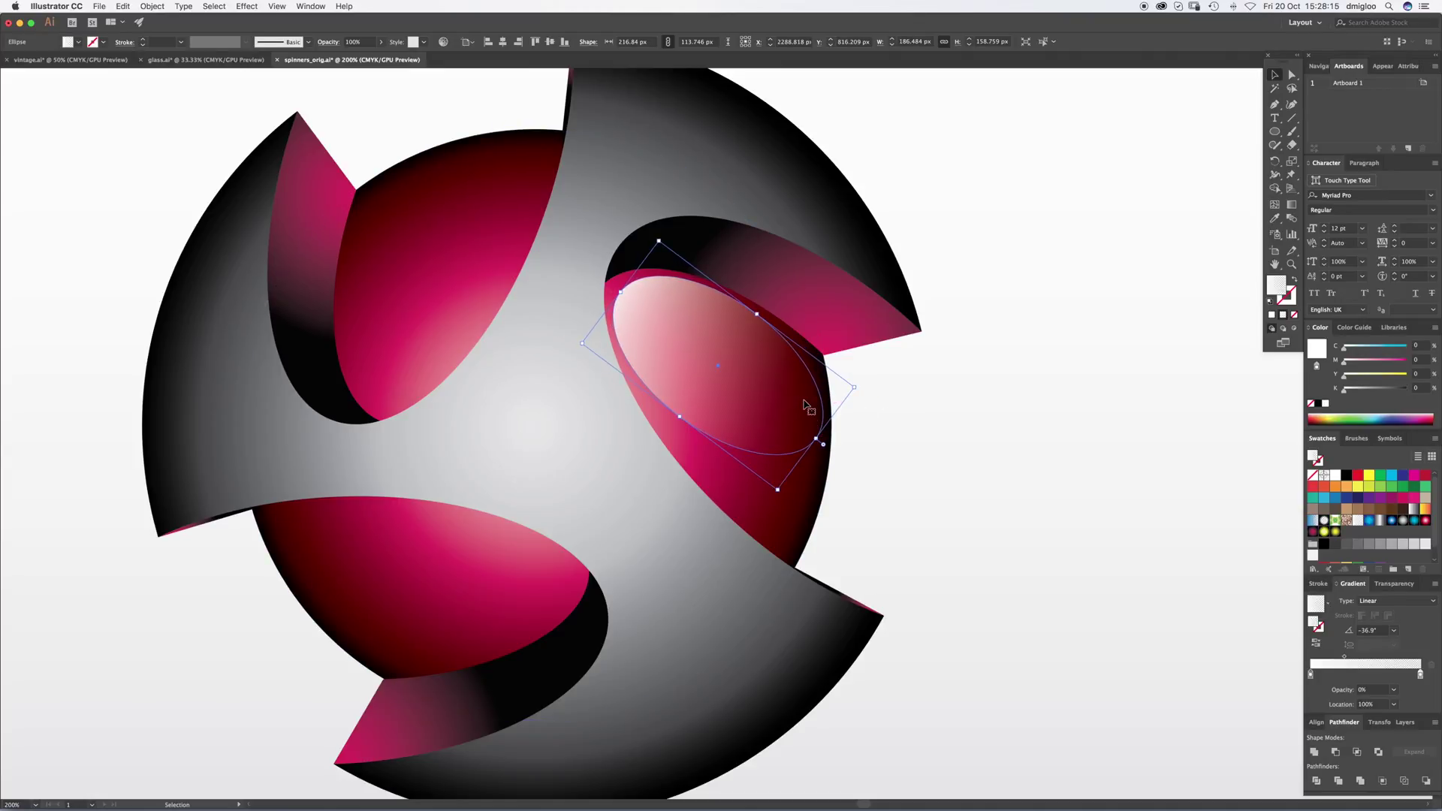
left_click_drag(660, 241, 661, 238)
scroll(927, 466, "left", 5)
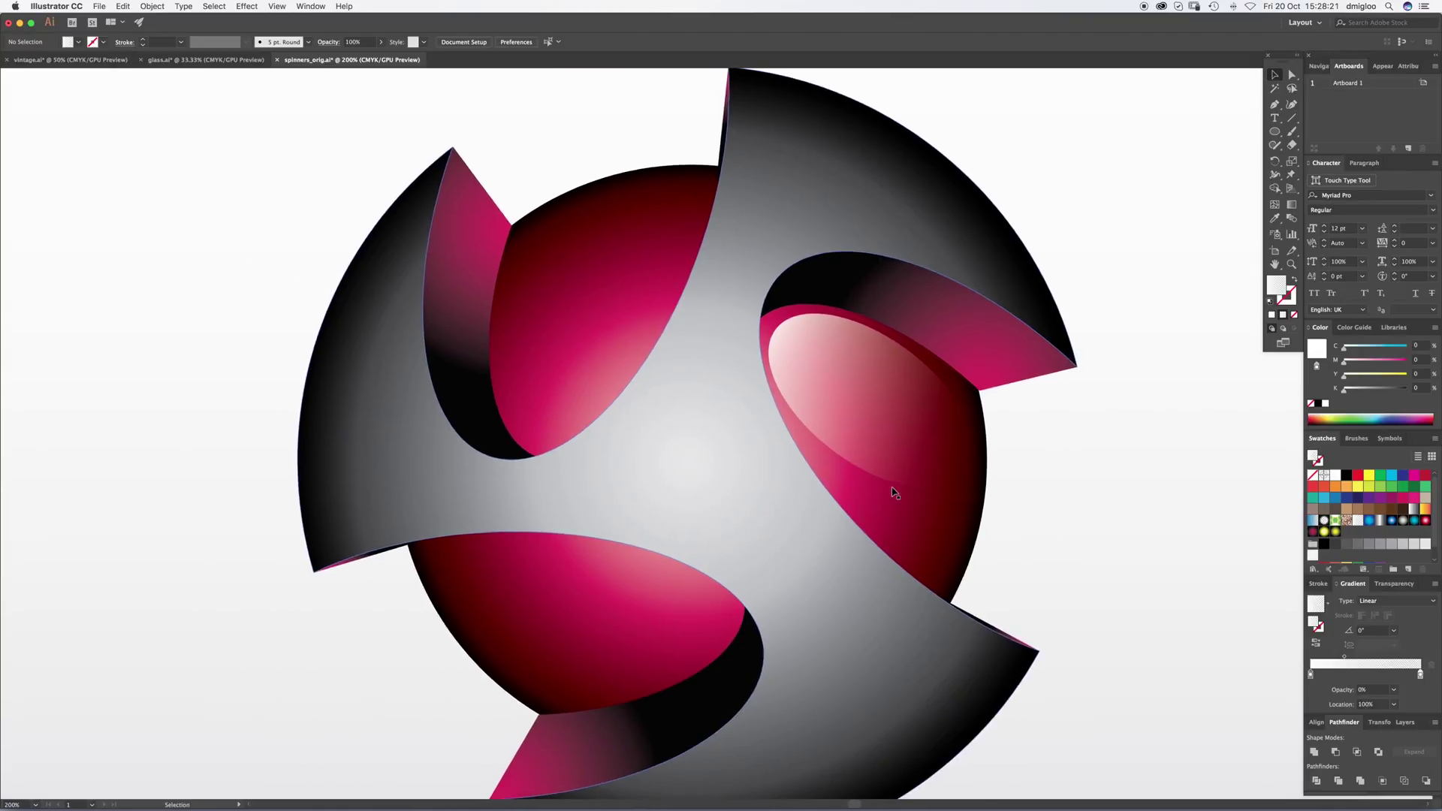
Step: Redraw the highlight gradient diagonally across the ellipse and deselect
left_click(1292, 204)
left_click_drag(779, 328, 948, 461)
key("v")
left_click(1127, 458)
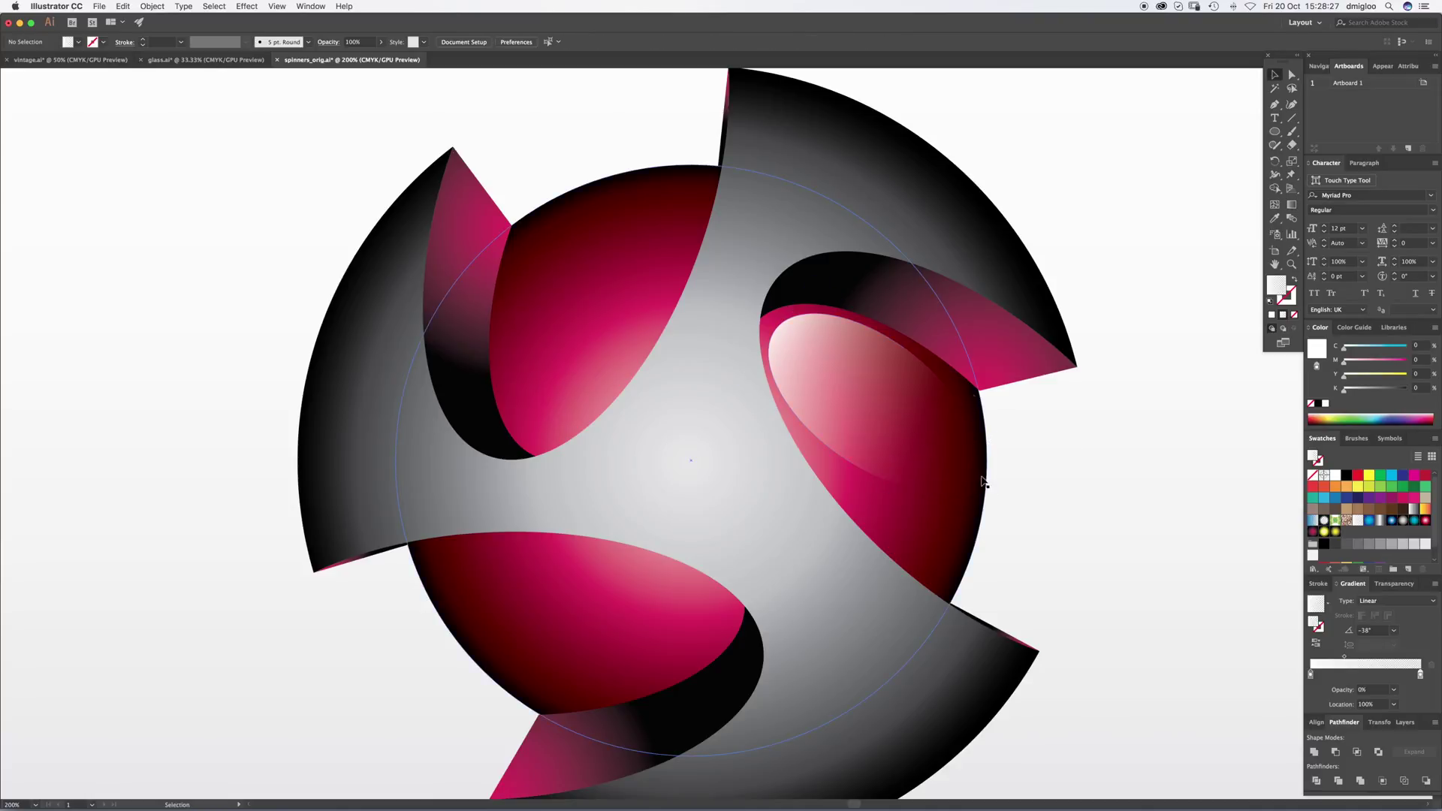
Step: Copy the glossy highlight onto the lower red cap, rotate it horizontal and nudge it into place
key("a")
left_click(914, 421)
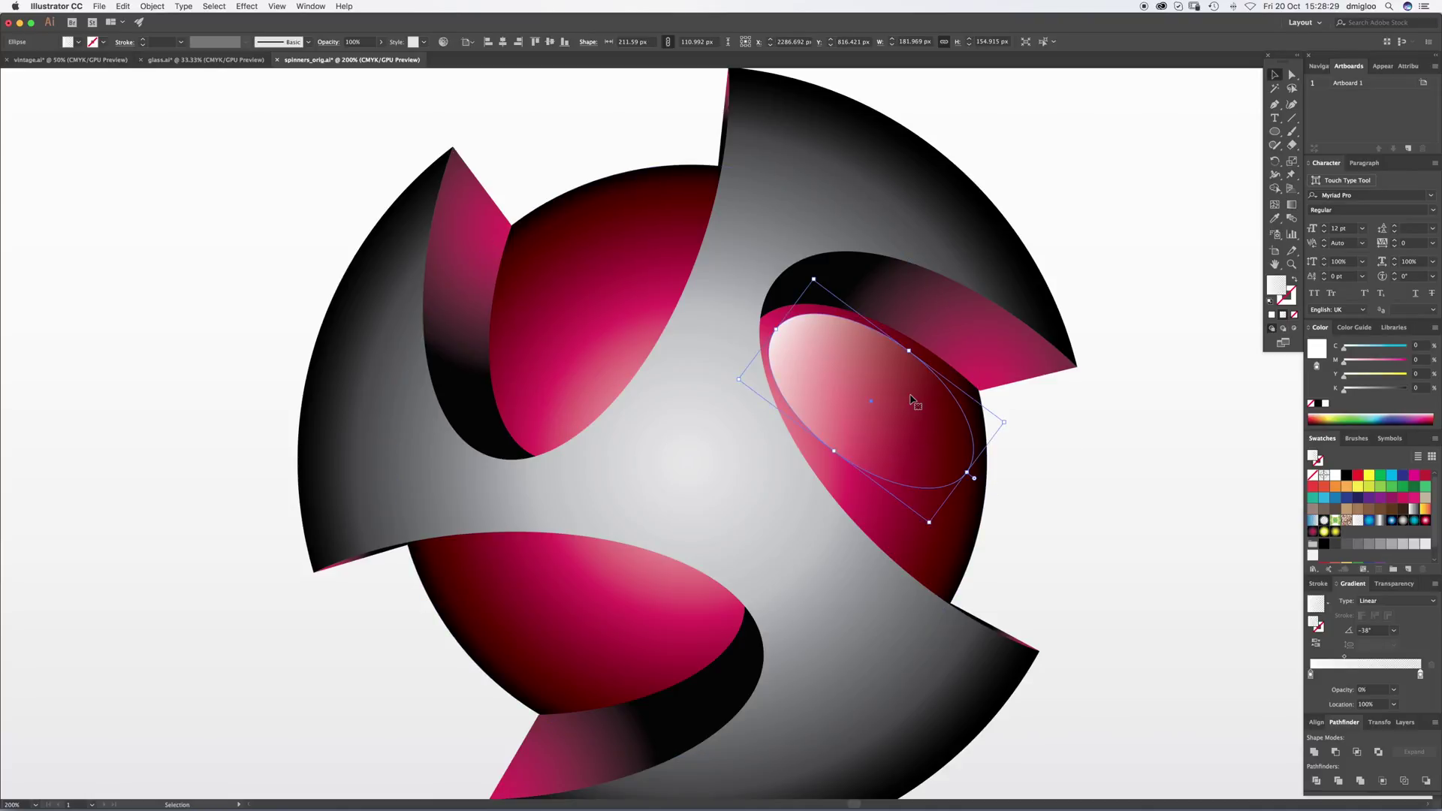
key("v")
left_click_drag(912, 399, 639, 615)
left_click_drag(744, 637, 485, 670)
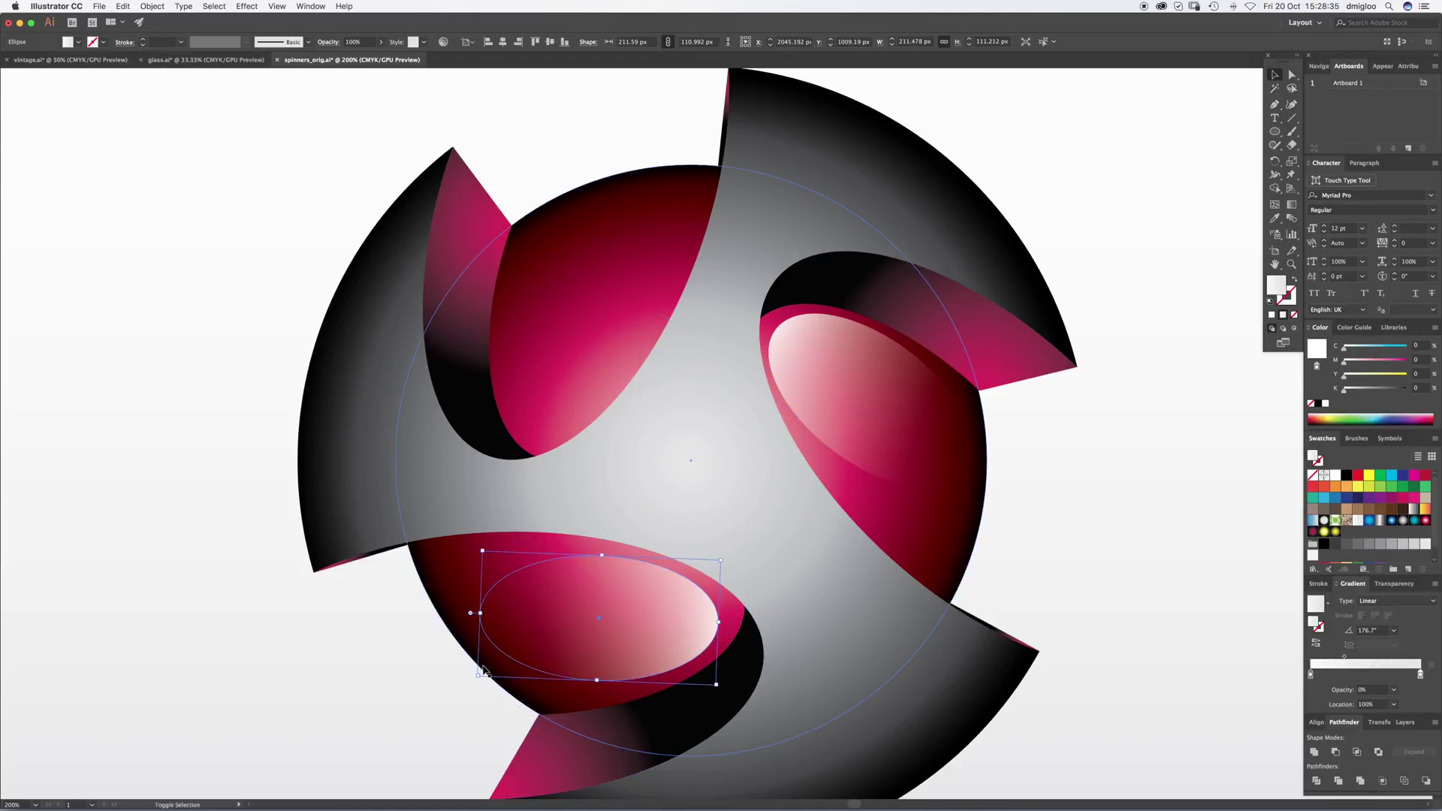
key("Right")
key("Right")
key("Right")
key("Right")
key("Right")
key("Right")
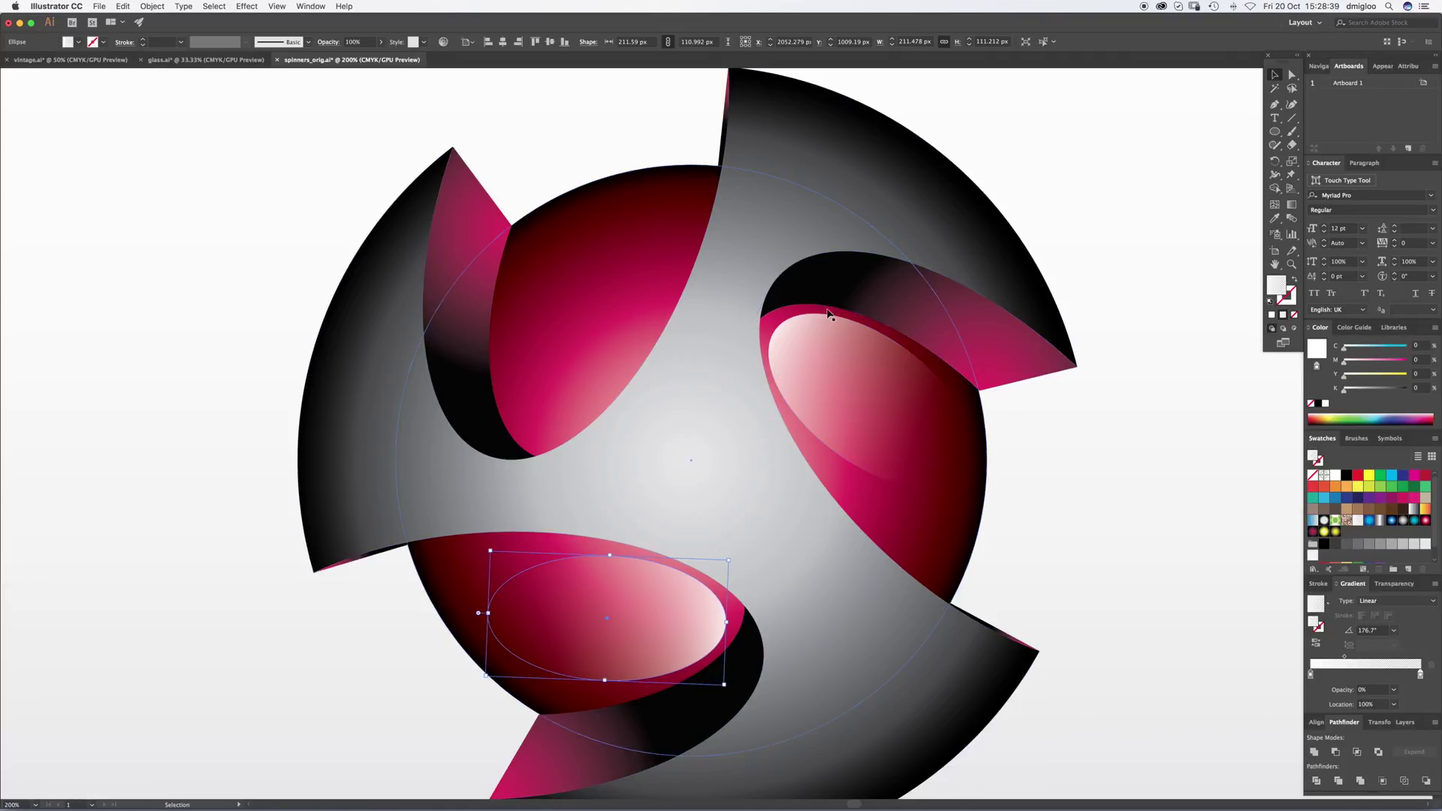
key("Down")
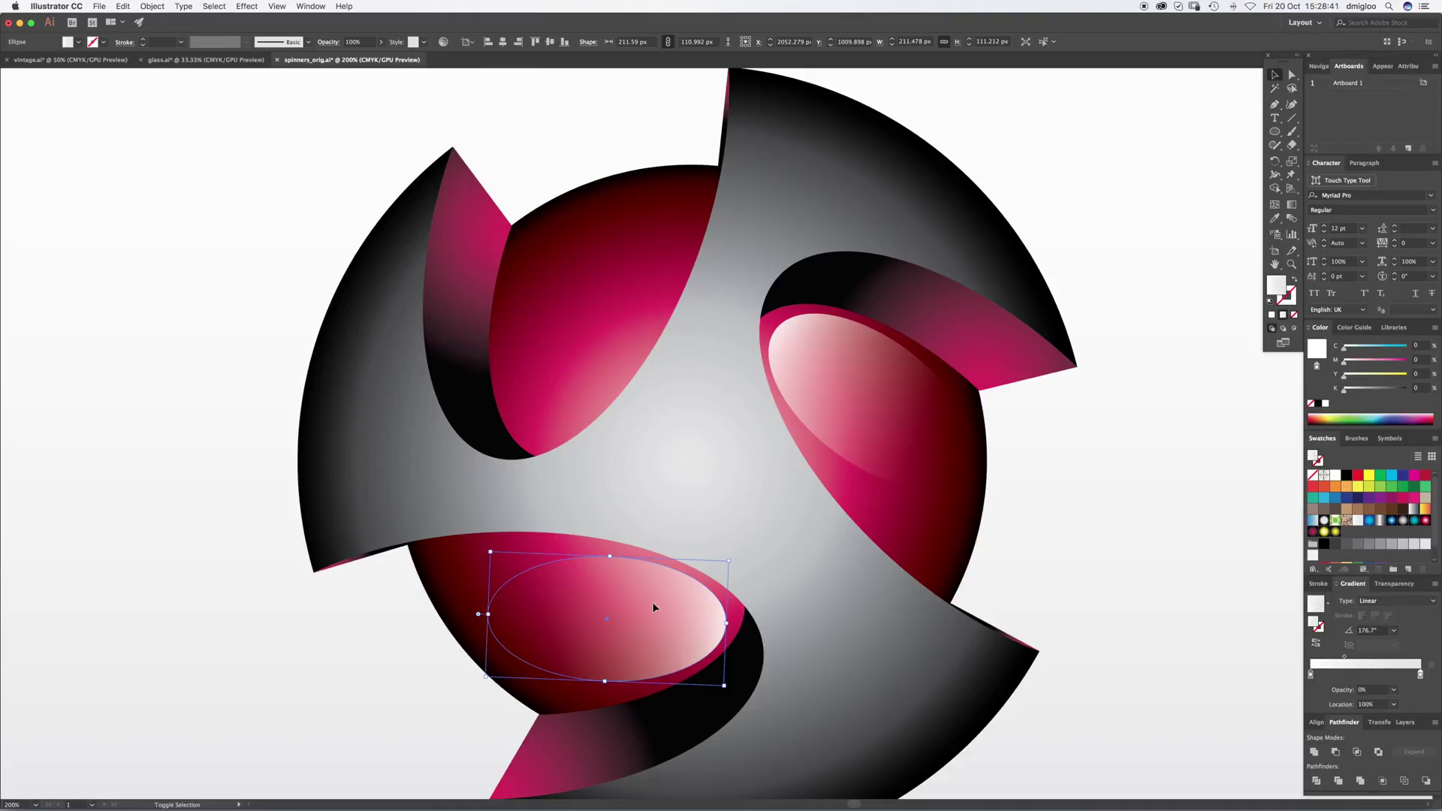
key("ctrl+shift+b")
Step: Copy the highlight onto the upper-left red cap, stand it upright and tilt it to match the opening
left_click_drag(659, 611, 597, 334)
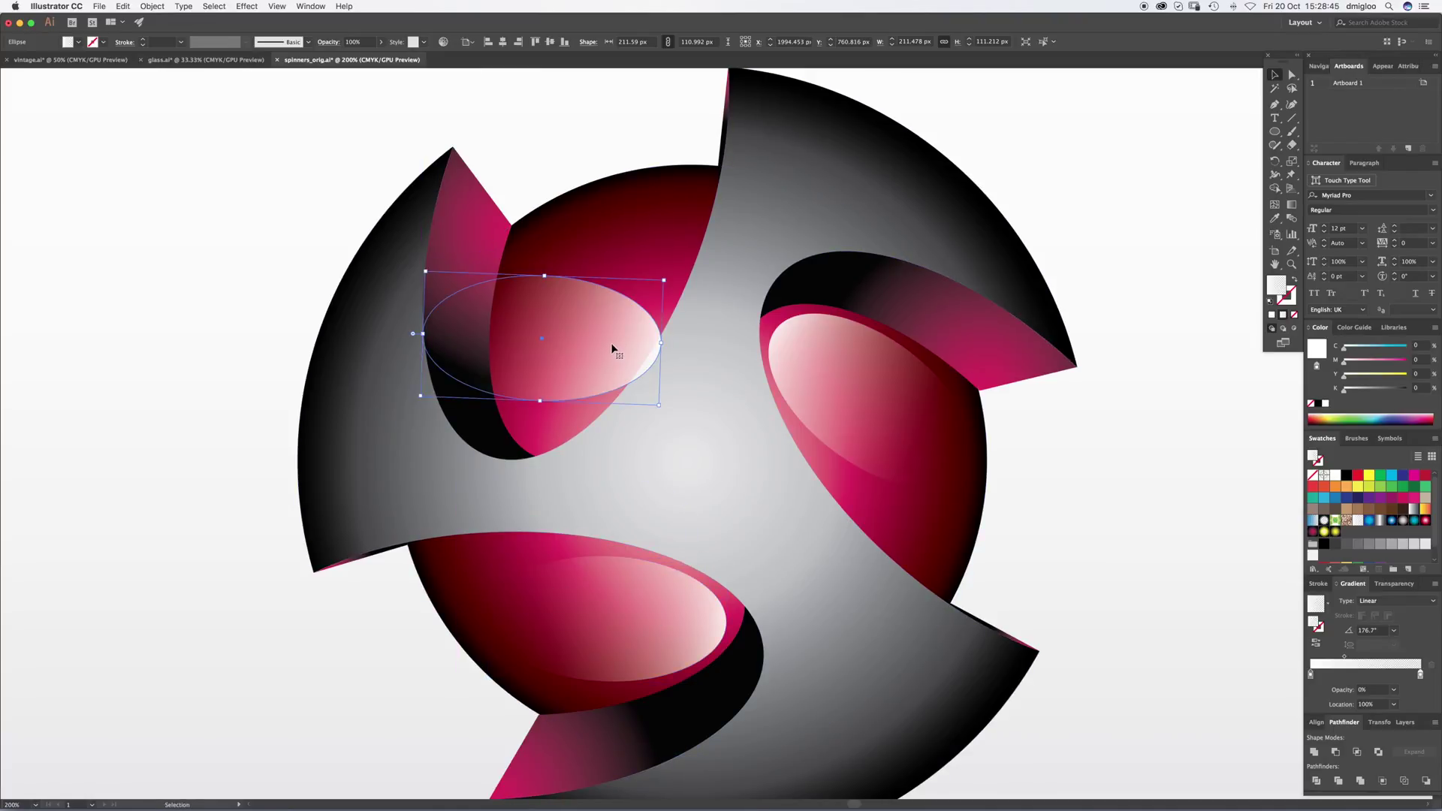
key("ctrl+z")
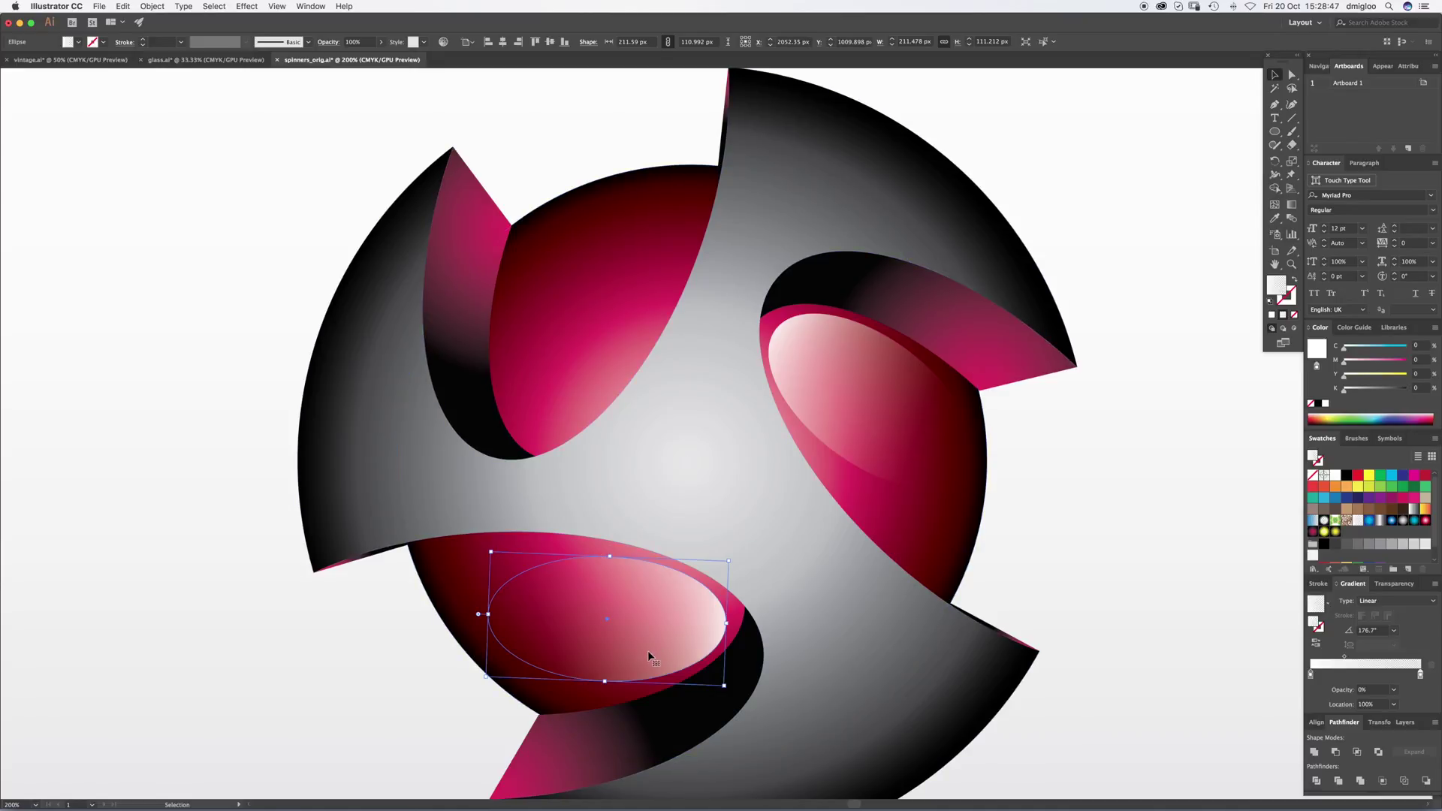
left_click_drag(649, 652, 605, 309)
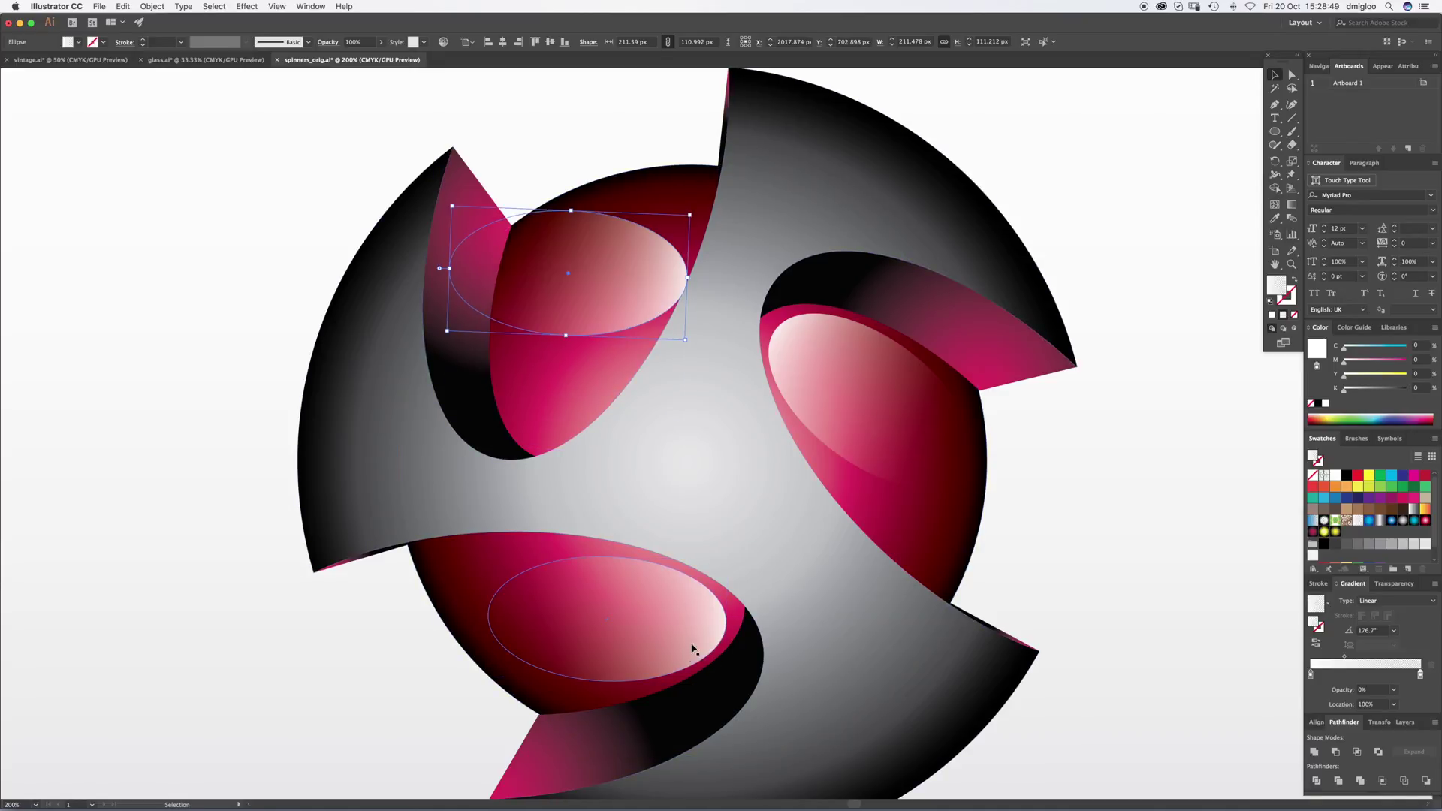
left_click_drag(699, 211, 630, 409)
left_click_drag(563, 336, 554, 399)
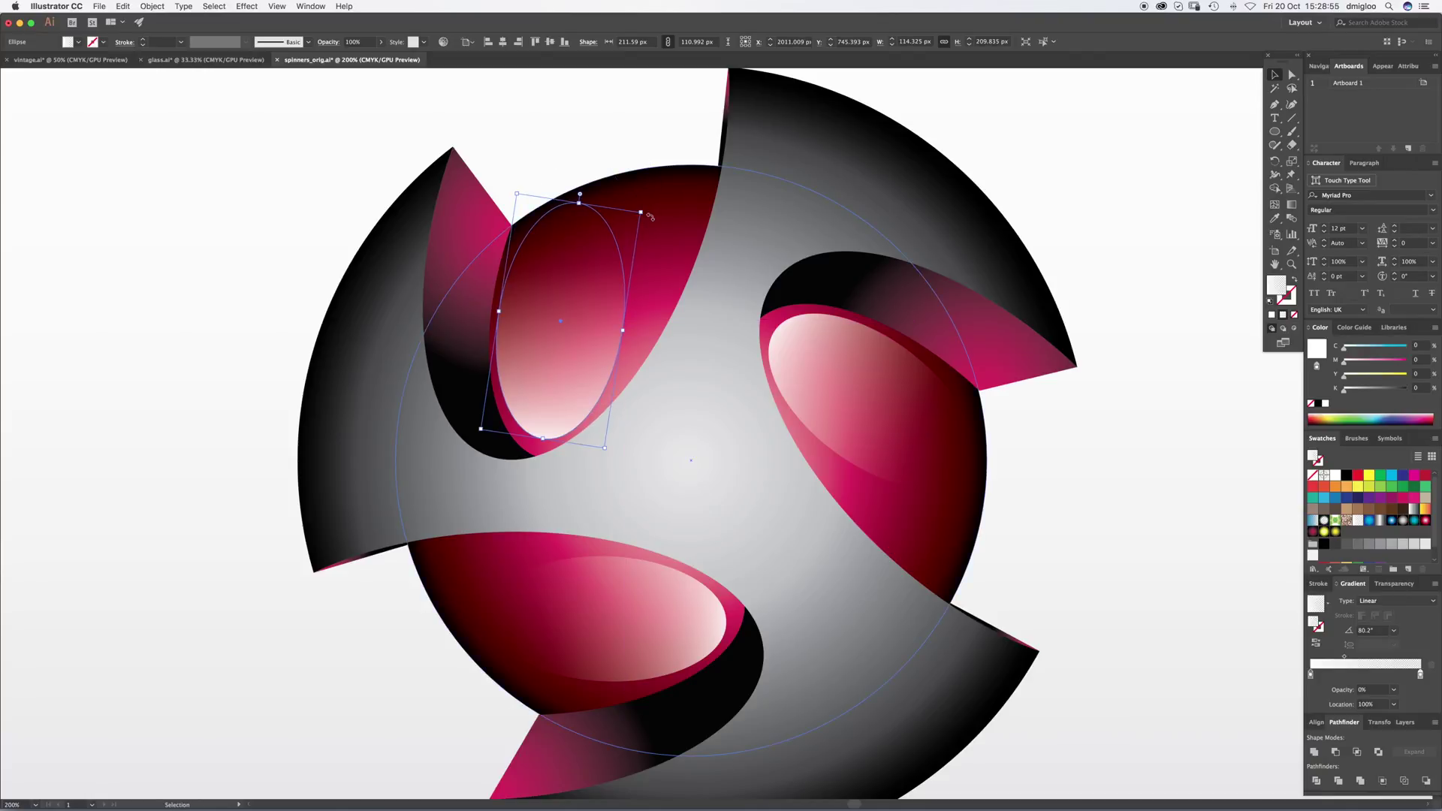
left_click_drag(651, 214, 655, 207)
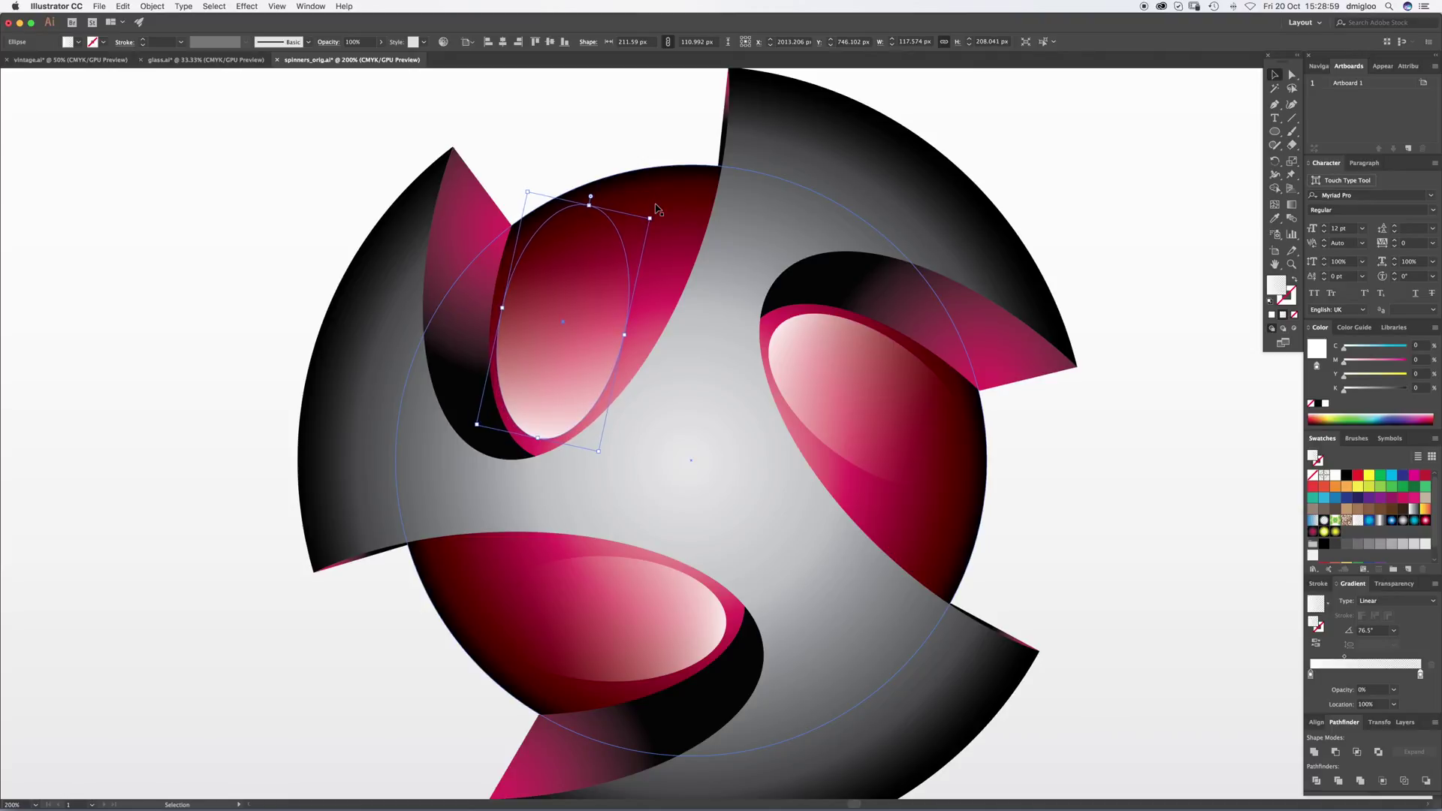
left_click(651, 136)
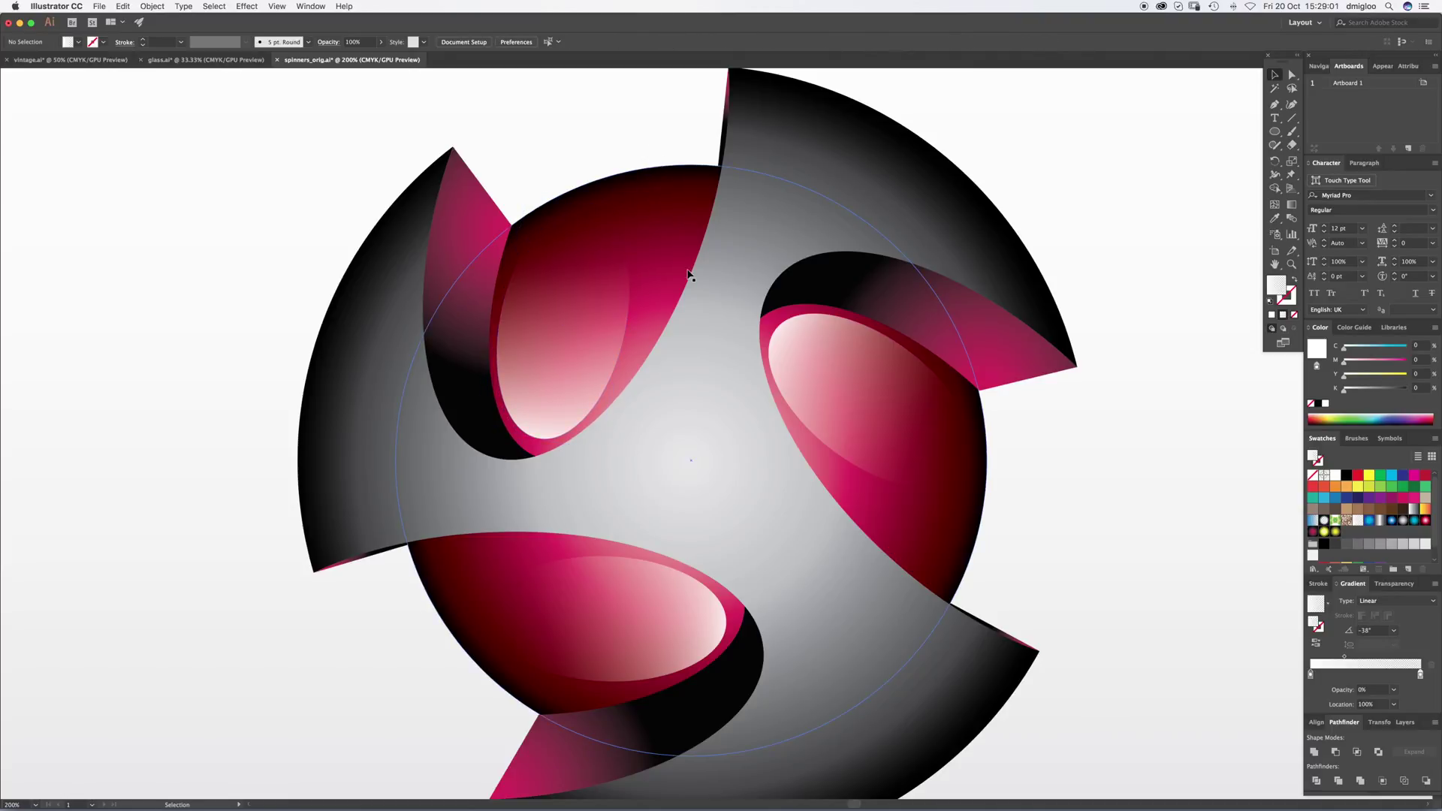
Step: Zoom out to compare the whole spinner with the finished original
key("z")
left_click(728, 455, "alt")
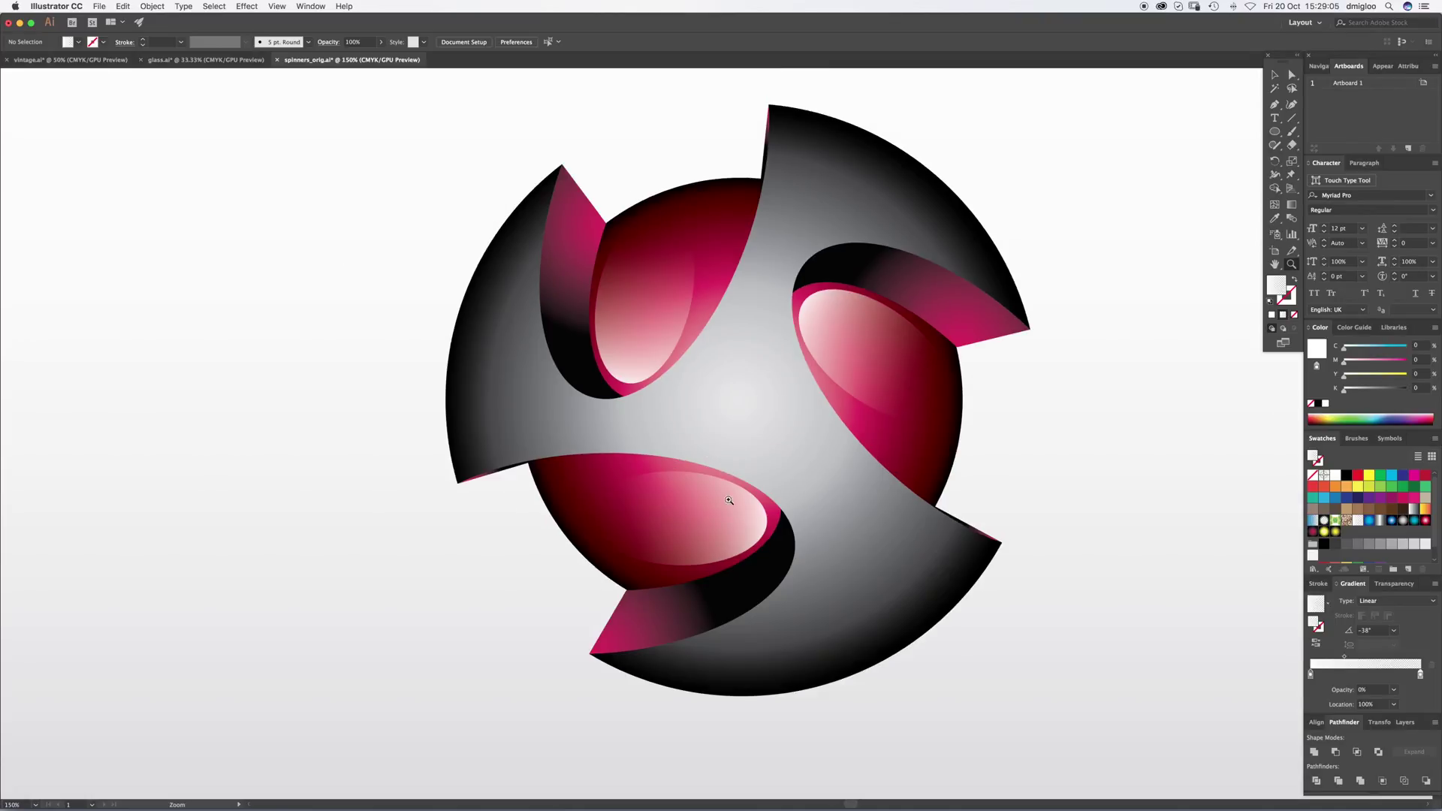
left_click(759, 456, "alt")
left_click(758, 457, "alt")
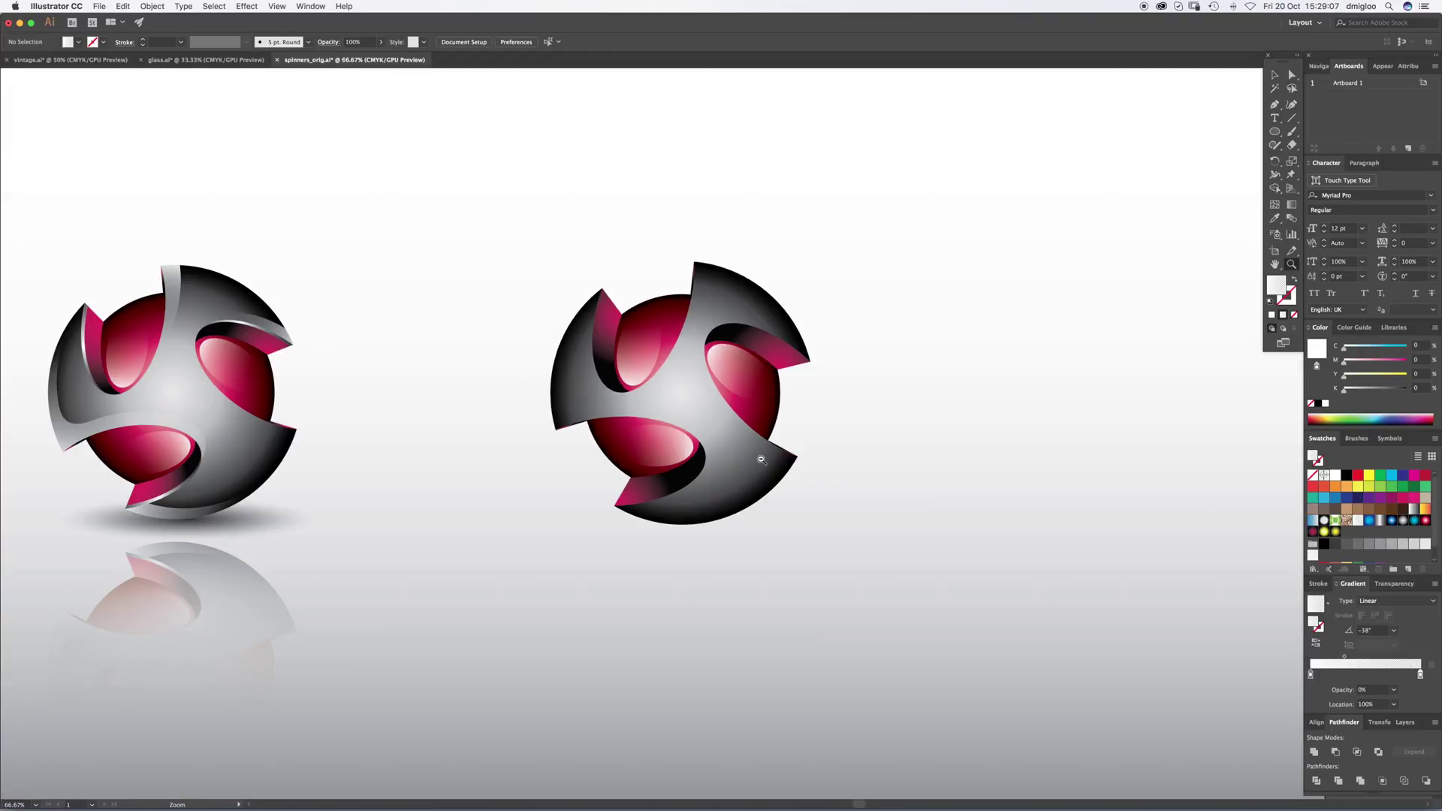
key("v")
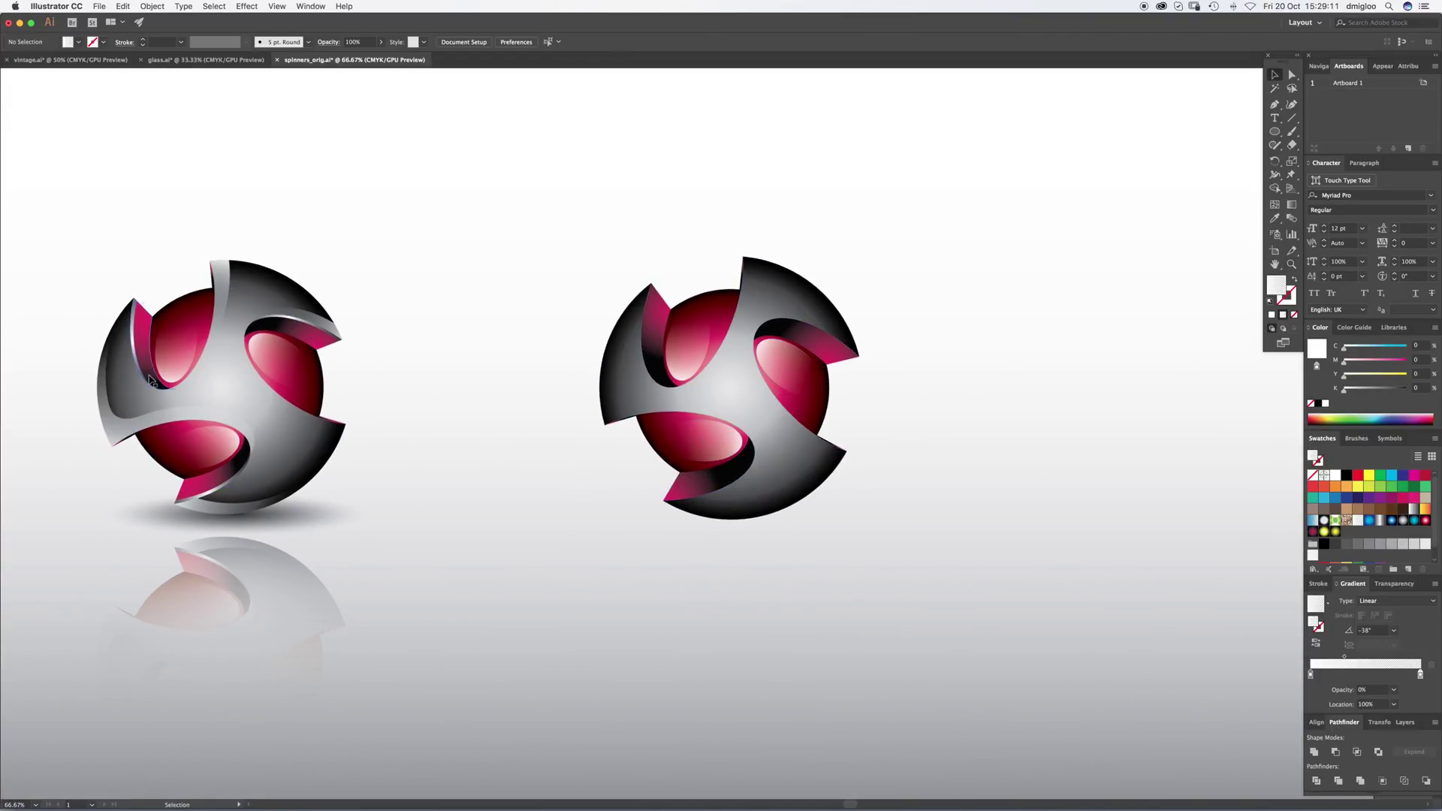
Step: Zoom in closely on the right spinner's flap
key("z")
left_click(773, 364)
left_click(763, 416)
left_click(763, 416)
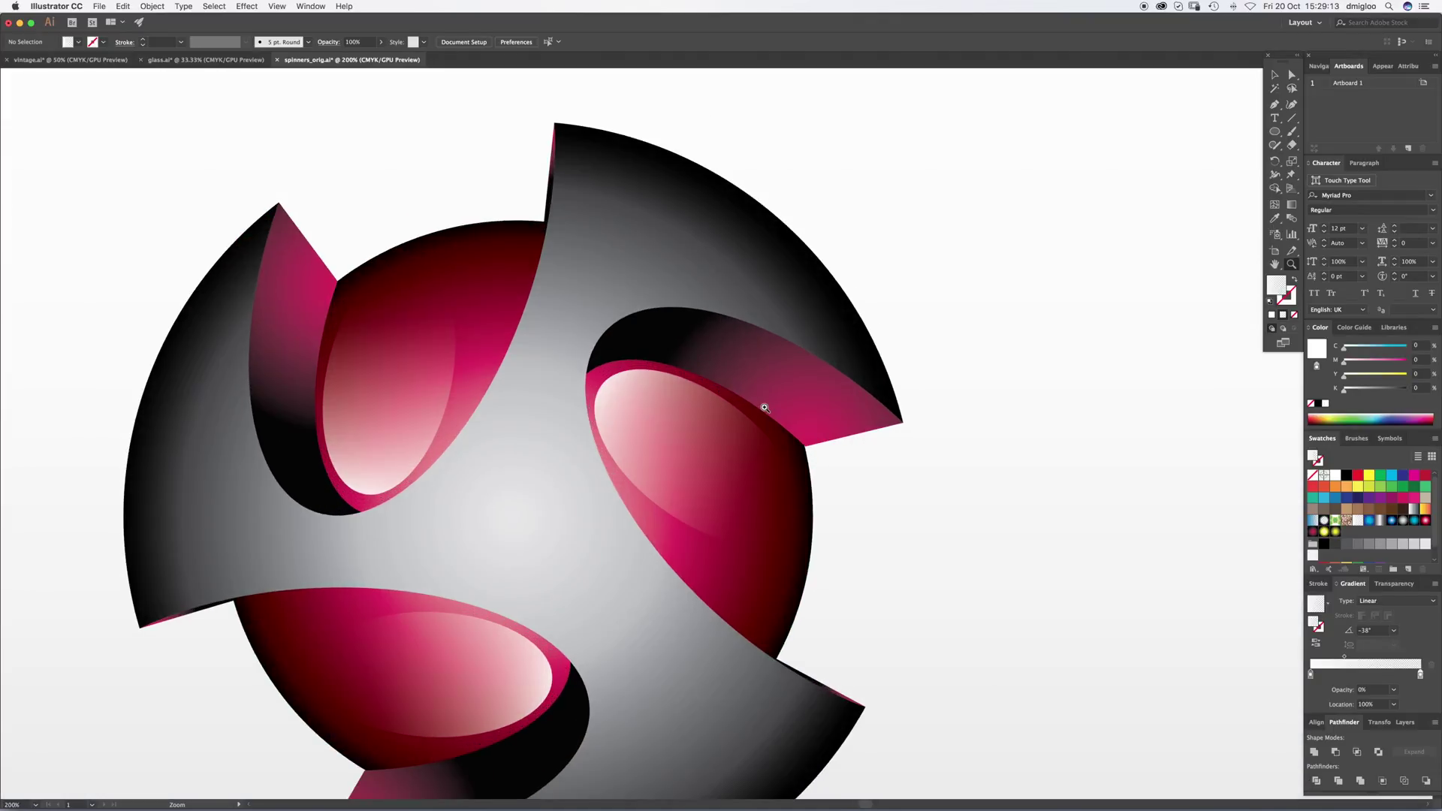
key("v")
Step: Try placing an offset copy of the pink swoosh below the original, then undo it
left_click(811, 411)
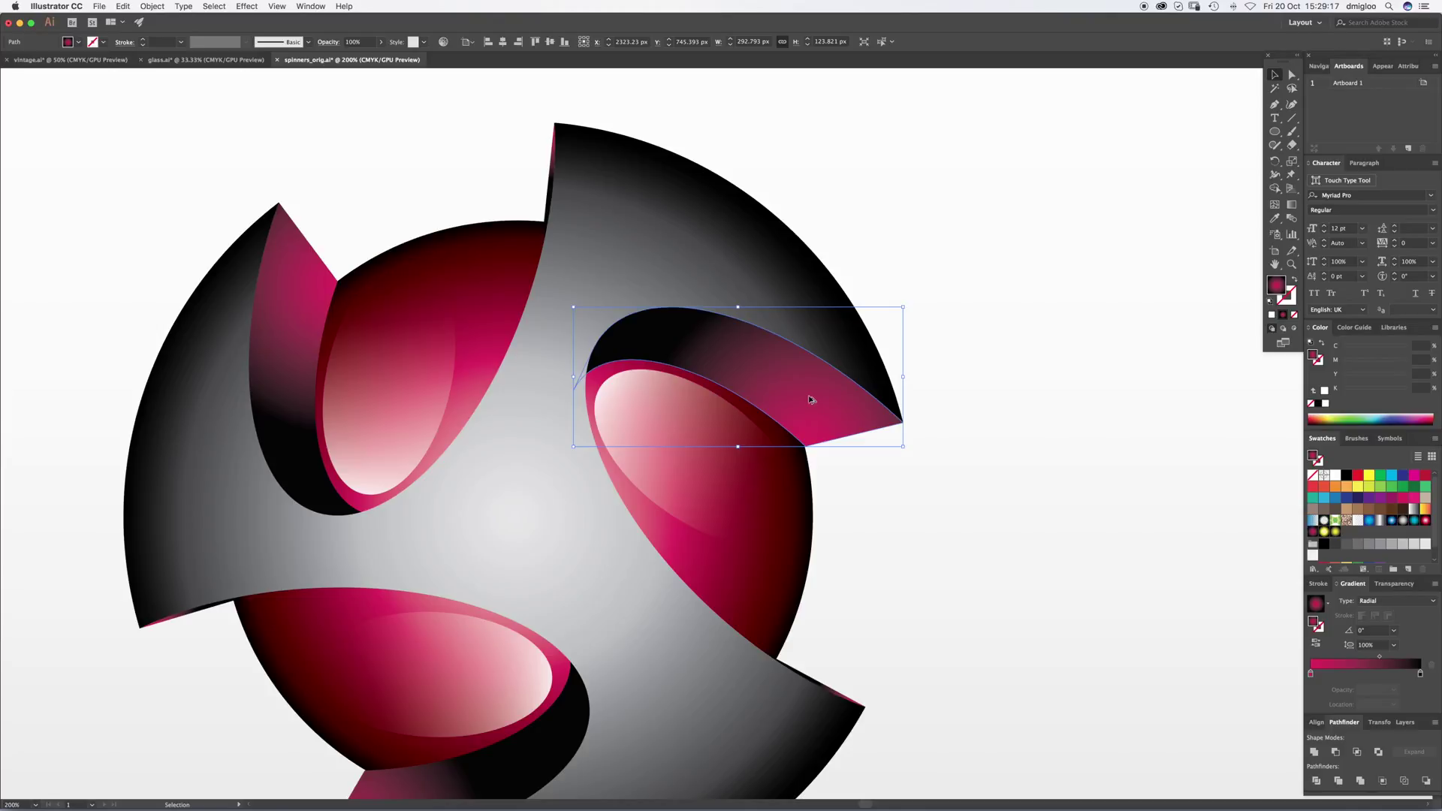
left_click_drag(809, 395, 811, 402)
key("a")
key("v")
left_click_drag(807, 364, 791, 411)
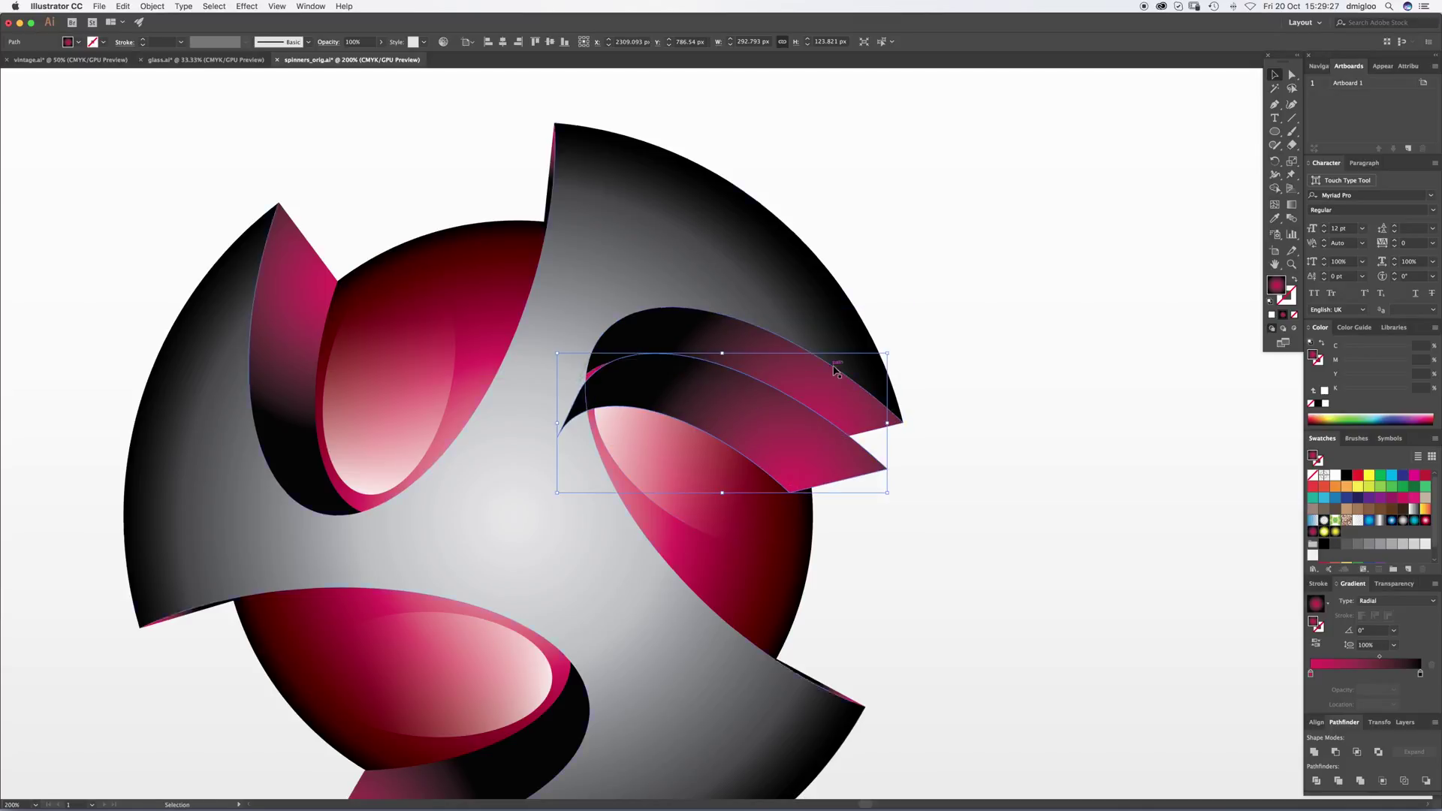
key("cmd+z")
Step: Select the right, left and bottom flap paths together
scroll(789, 375, "down", 5)
key("a")
key("cmd+a")
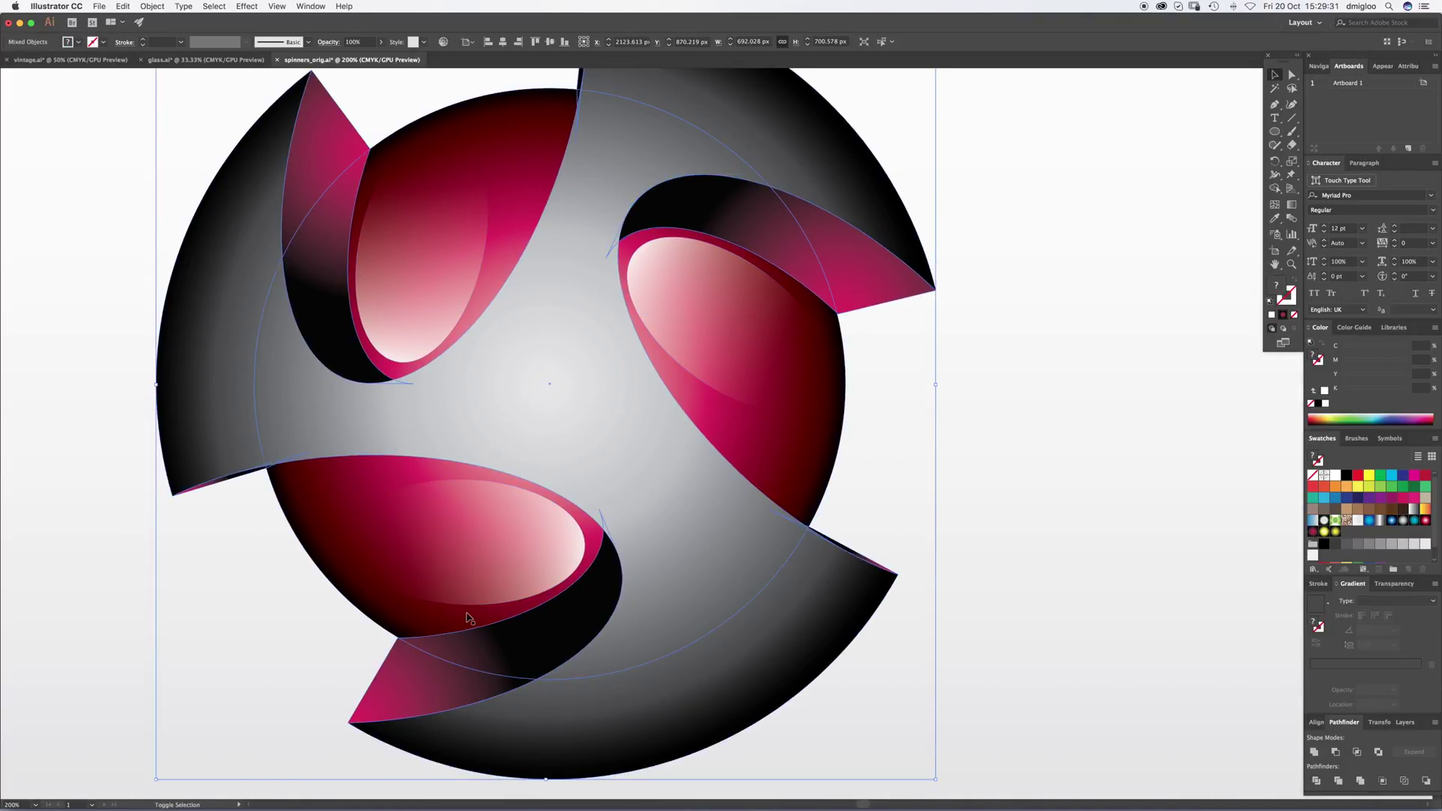
left_click(923, 376)
left_click(846, 290)
key("a")
left_click(308, 227, "shift")
left_click(428, 644, "shift")
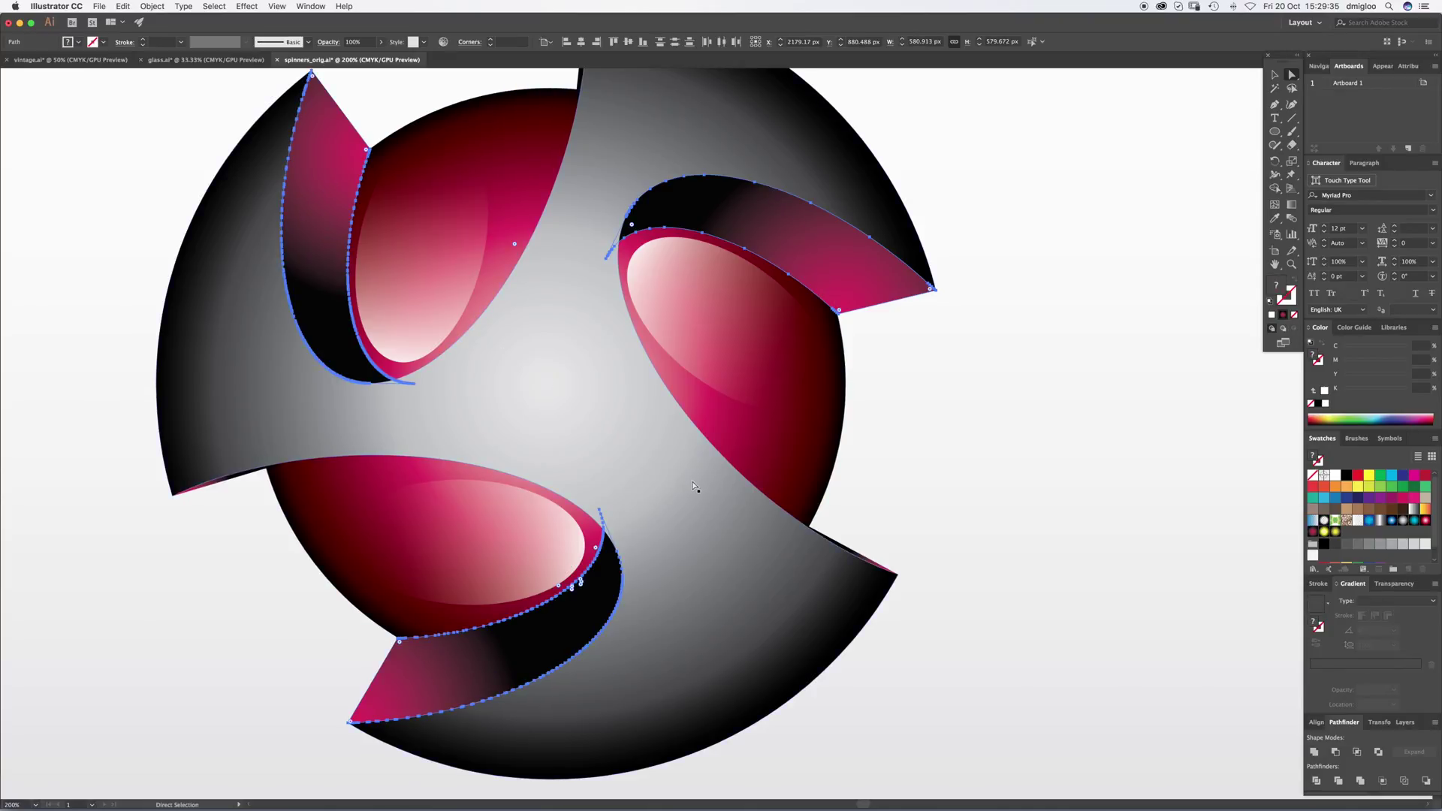
key("v")
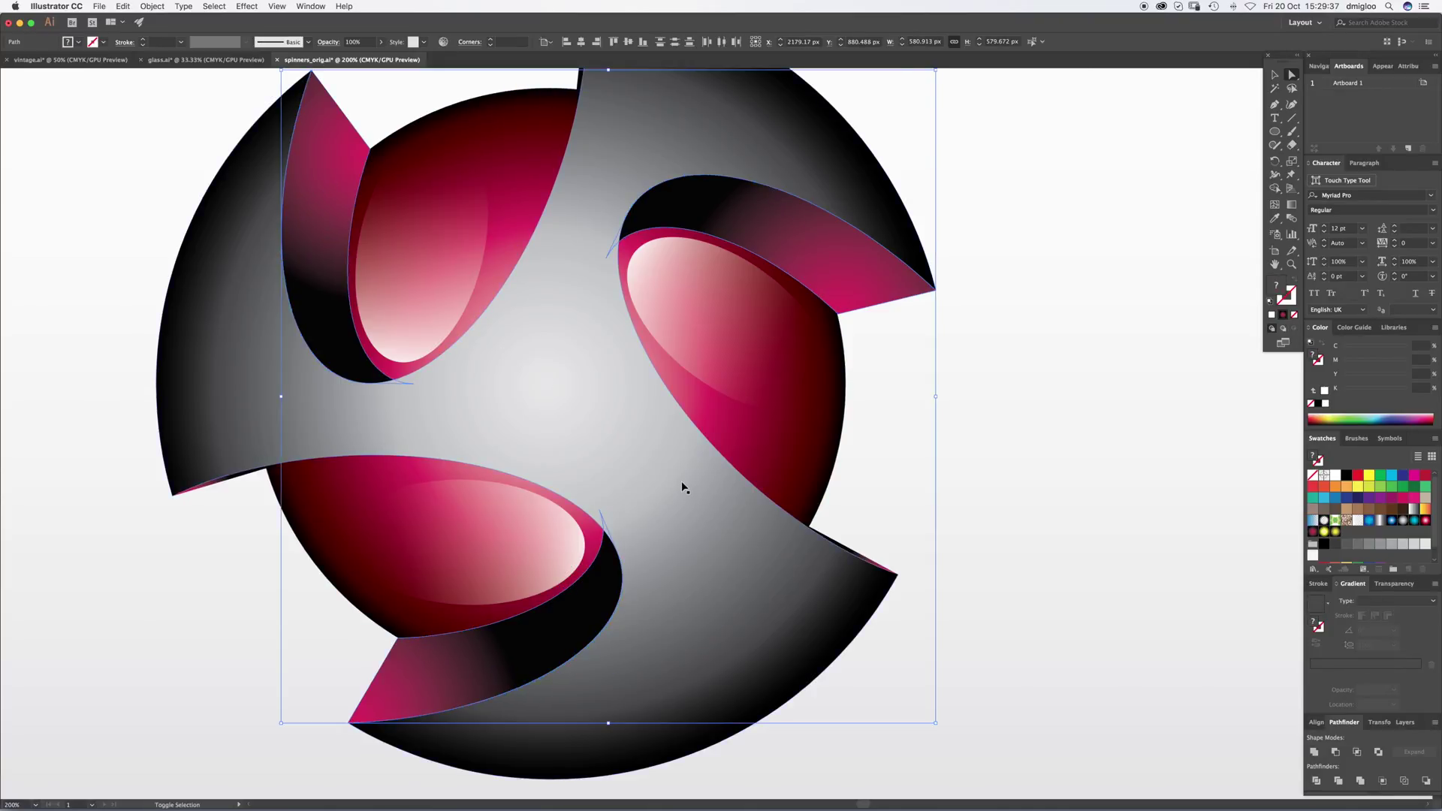
Step: Try stretching the three flaps up and to the right, then undo and deselect
key("a")
left_click_drag(845, 275, 1003, 257)
key("super+z")
left_click(1024, 264)
Step: Subtract an offset copy from the right pink flap with Minus Front, then reselect the resulting sliver
left_click(835, 281)
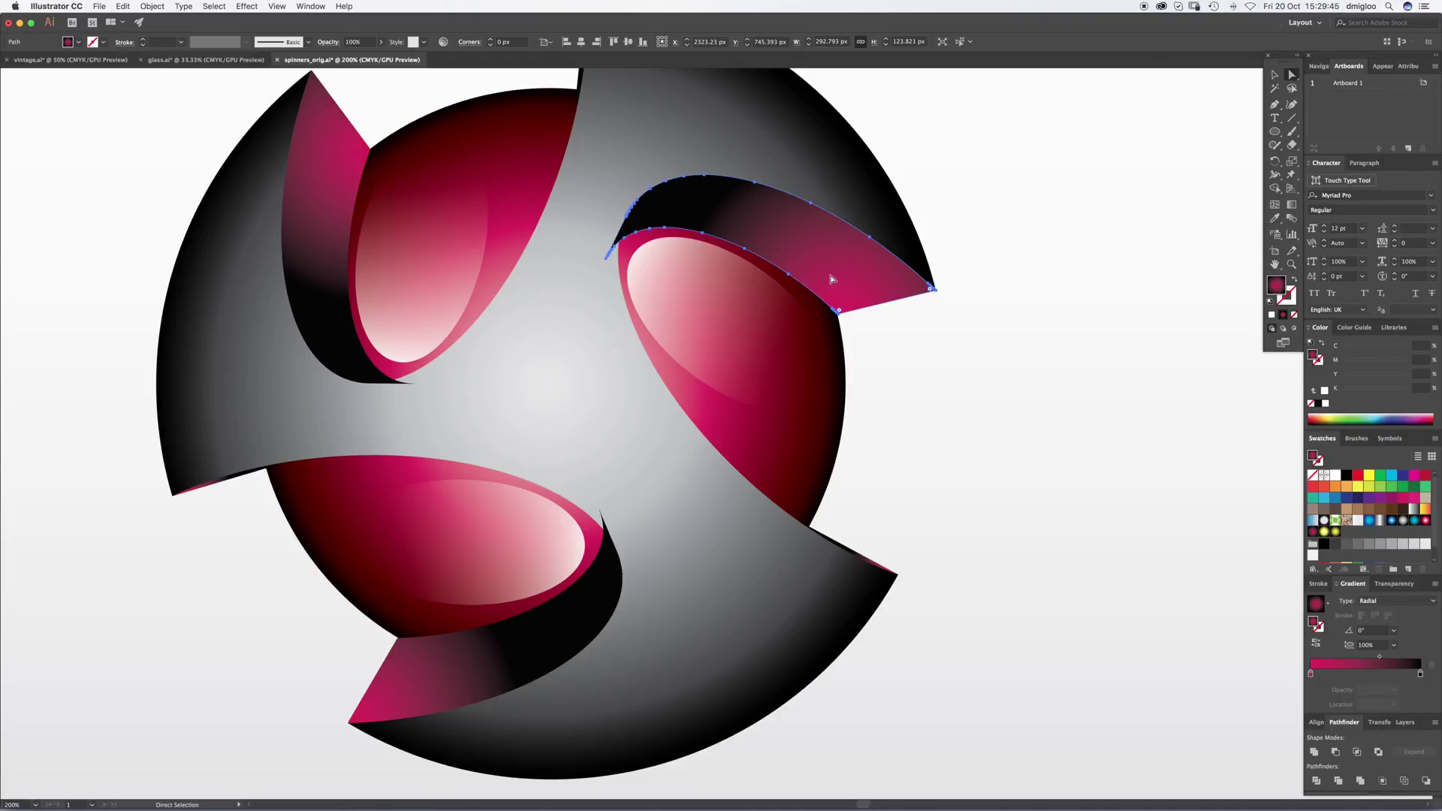
left_click_drag(842, 269, 834, 271)
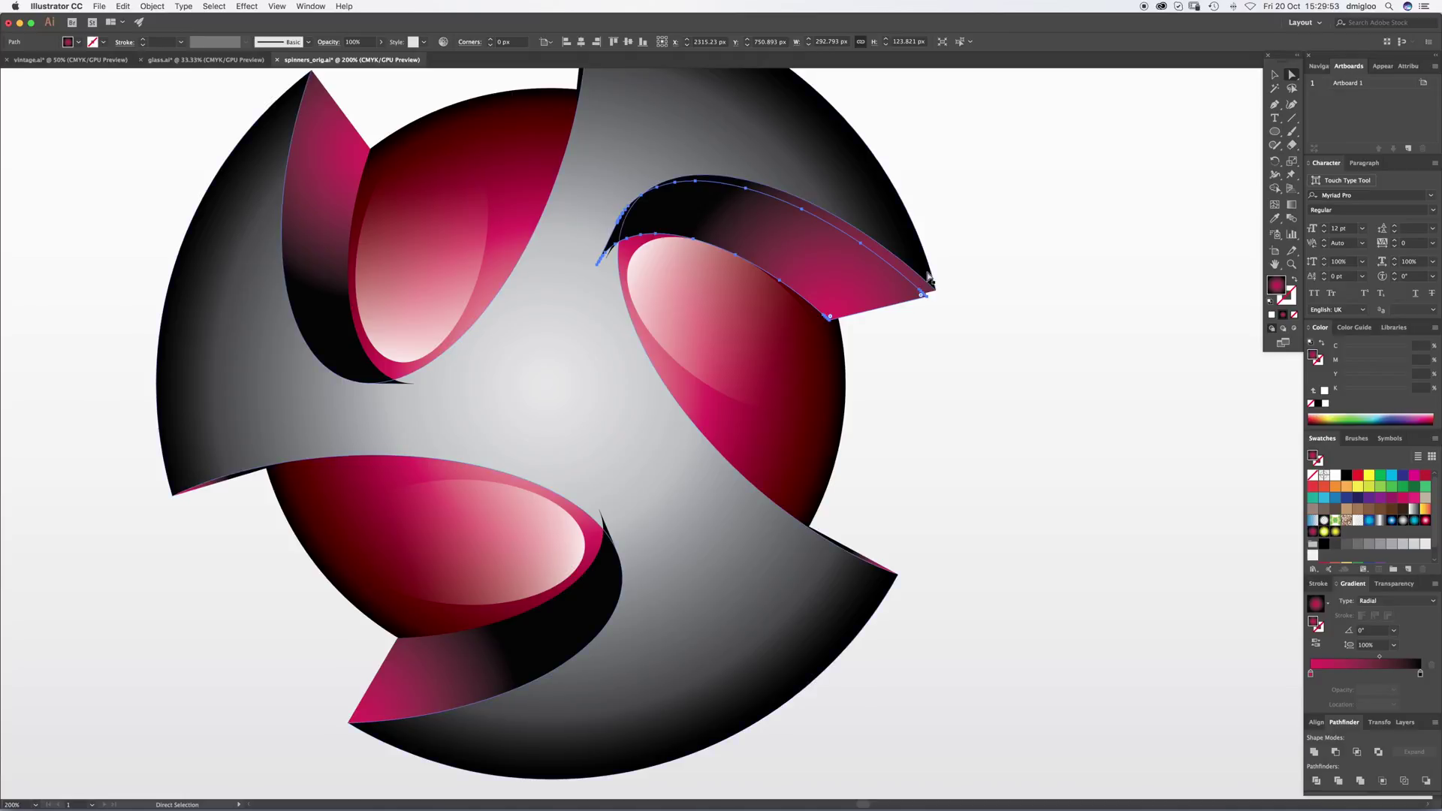
left_click(862, 290, "shift")
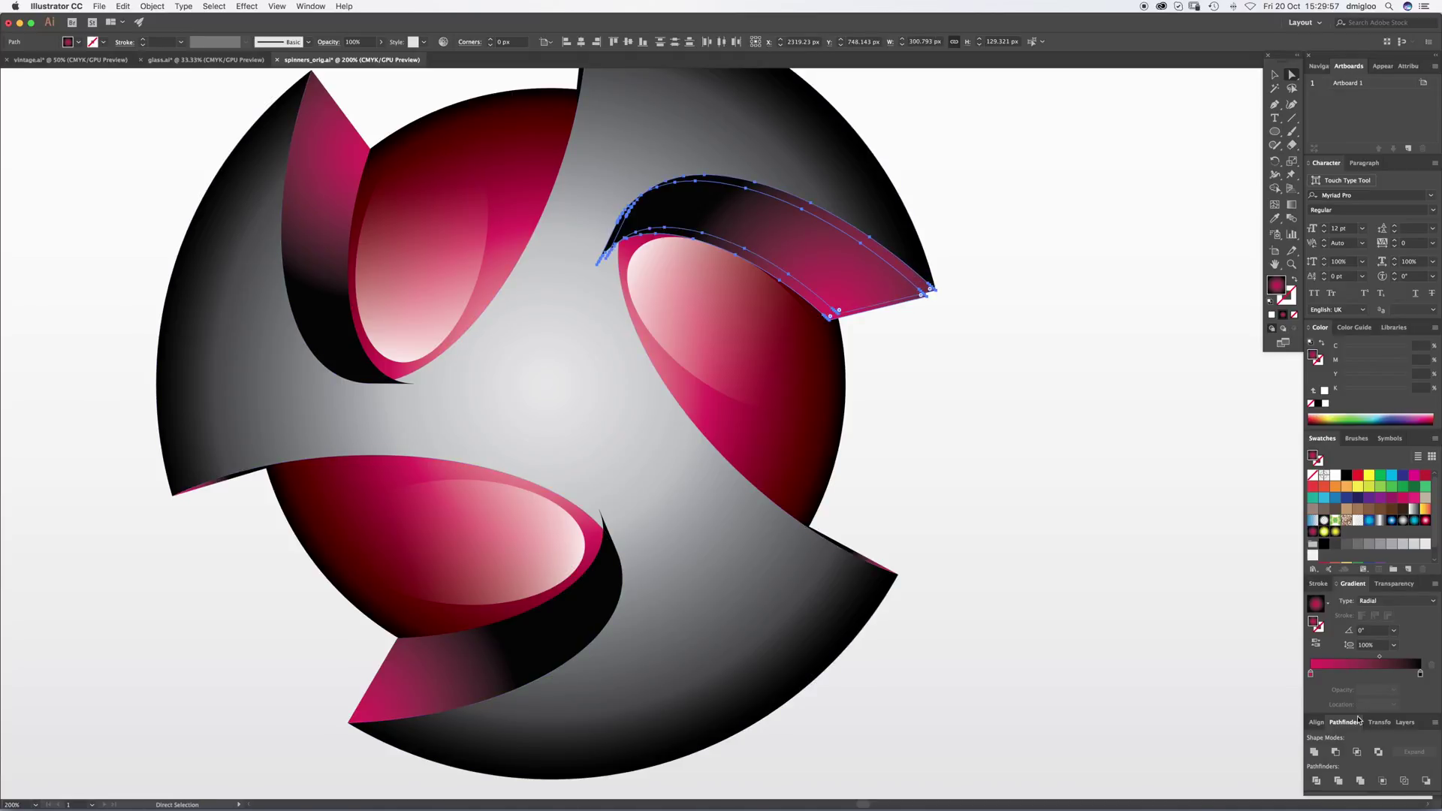
left_click(1335, 752)
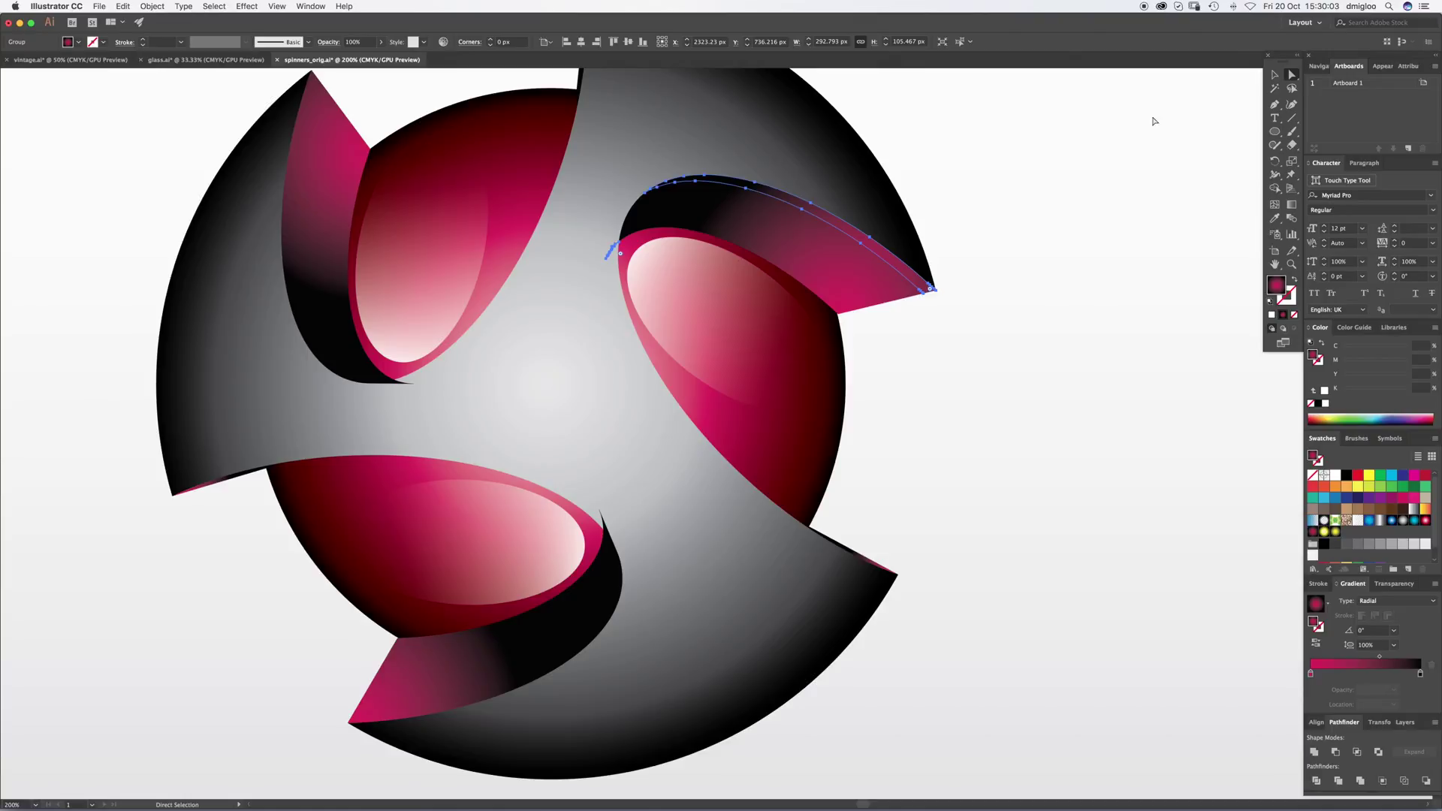
key("super+shift+a")
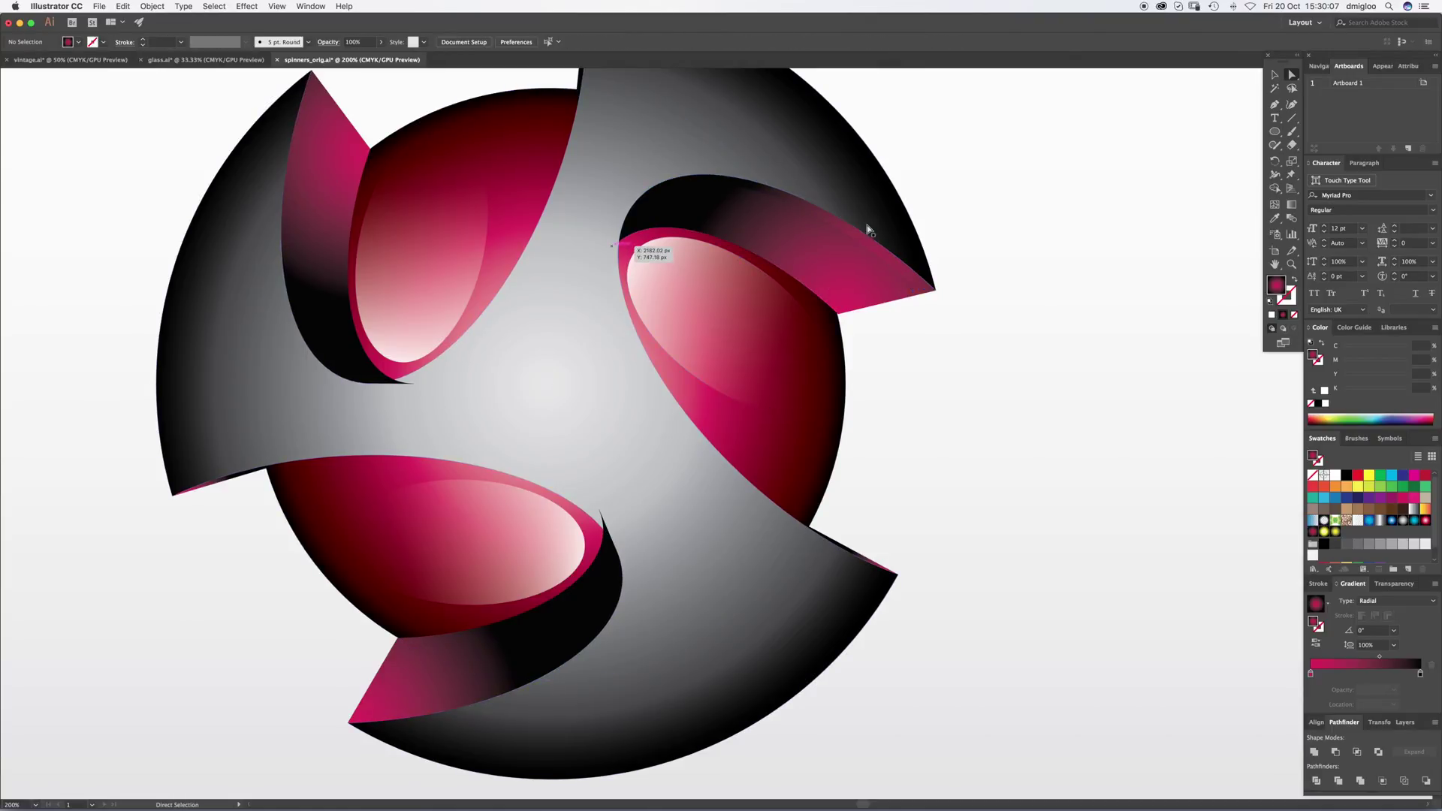
left_click(905, 282)
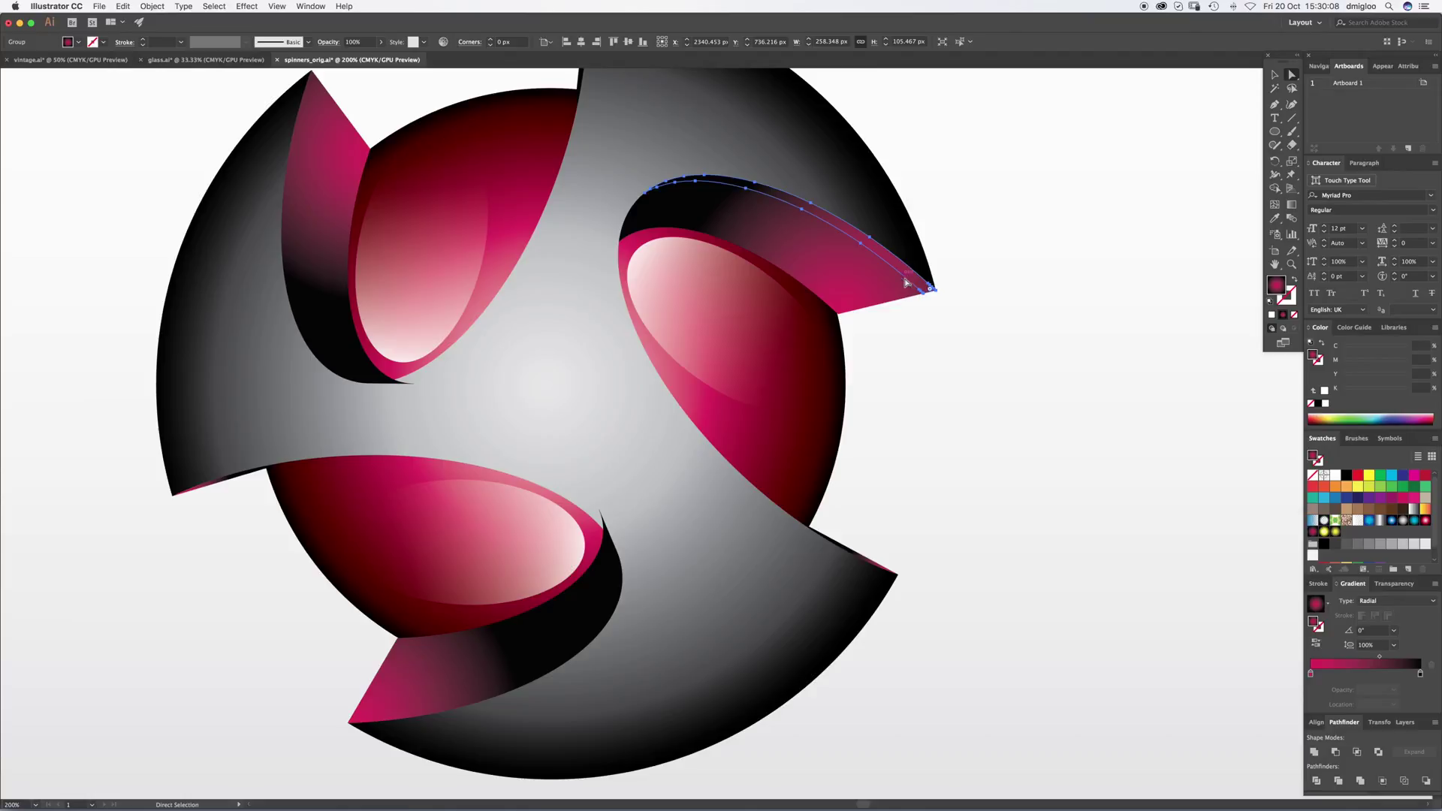
Step: Fill the edge sliver with a grey linear gradient swatch and angle it across the strip
left_click(1380, 522)
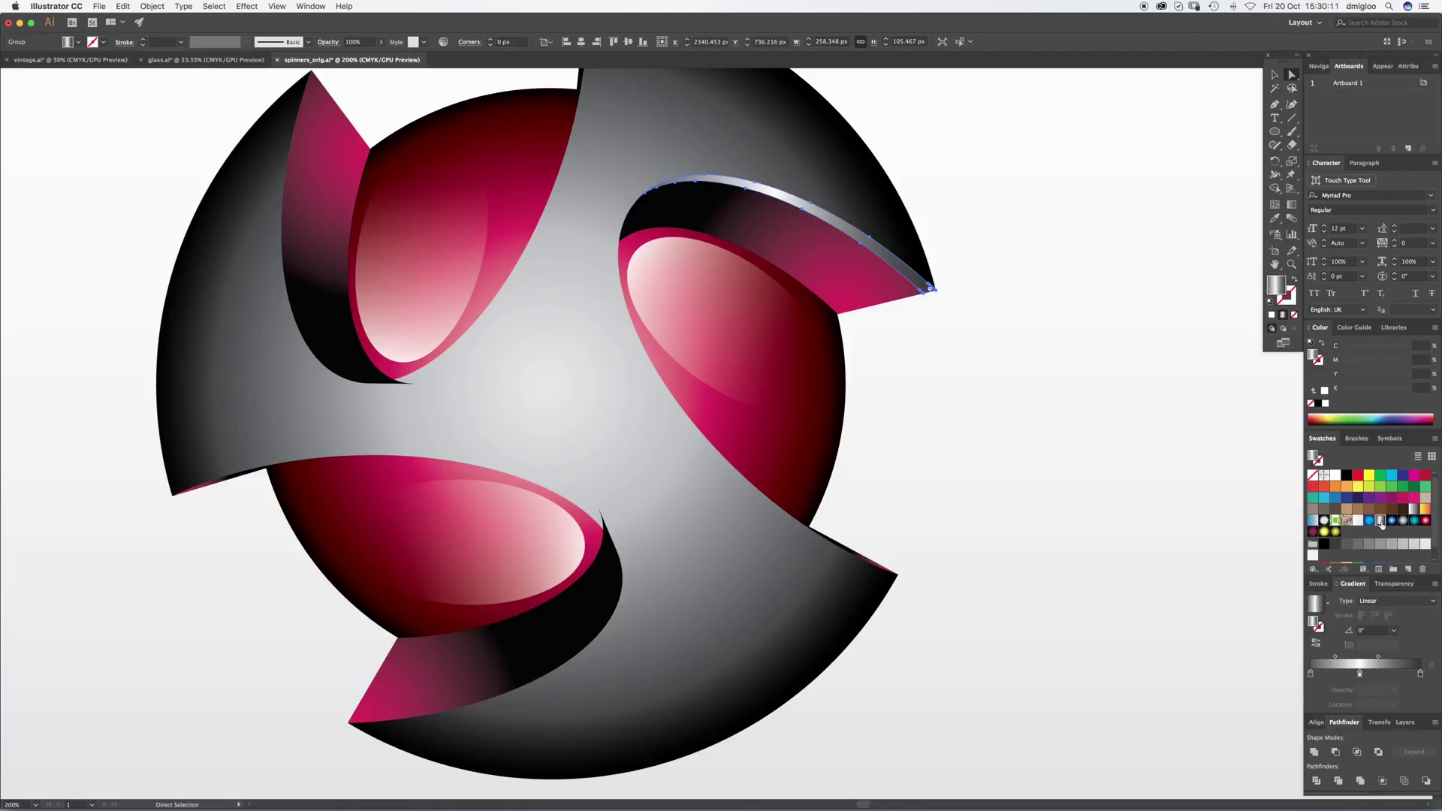
left_click(1292, 204)
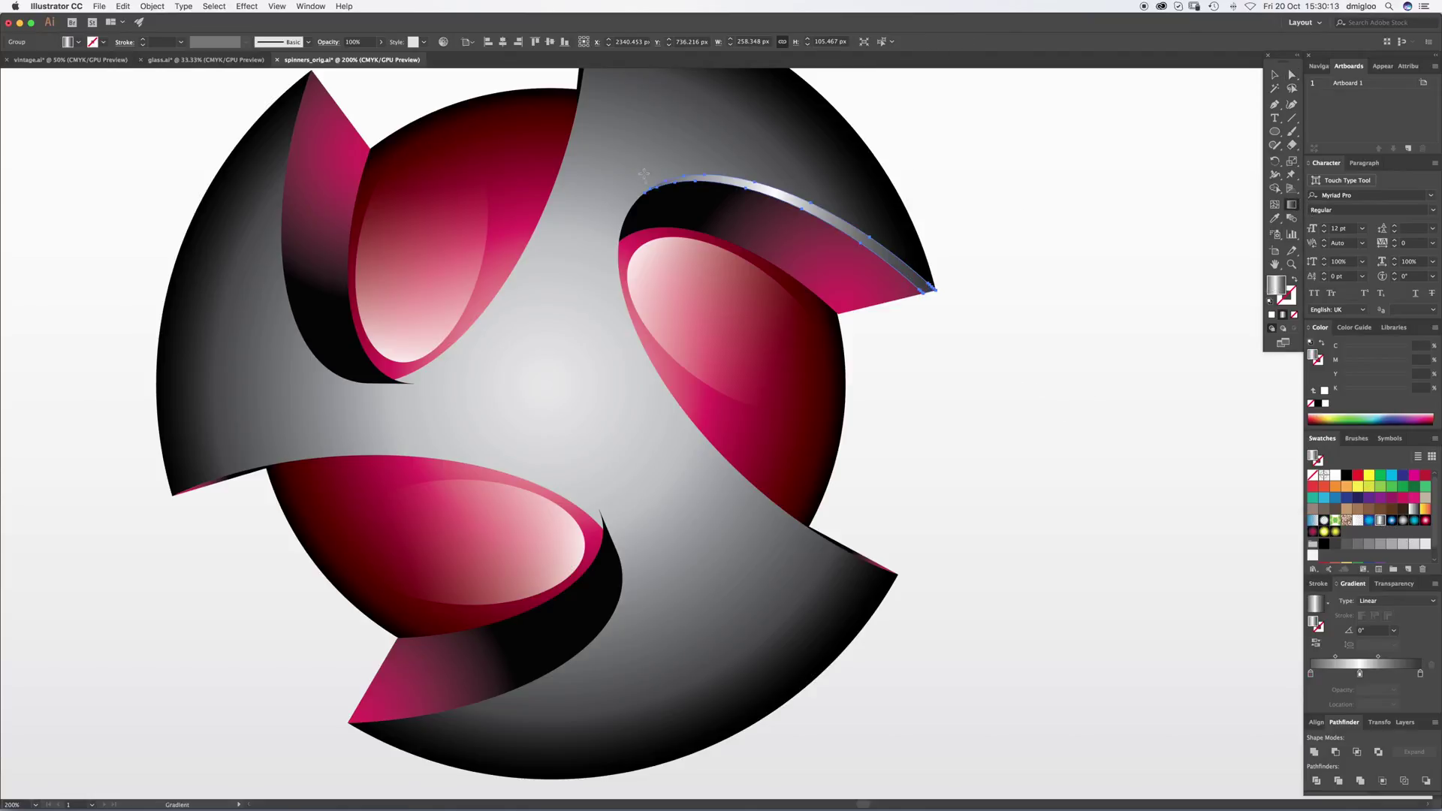
mouse_move(645, 190)
left_mouse_down()
mouse_move(947, 284)
mouse_move(682, 198)
left_mouse_up()
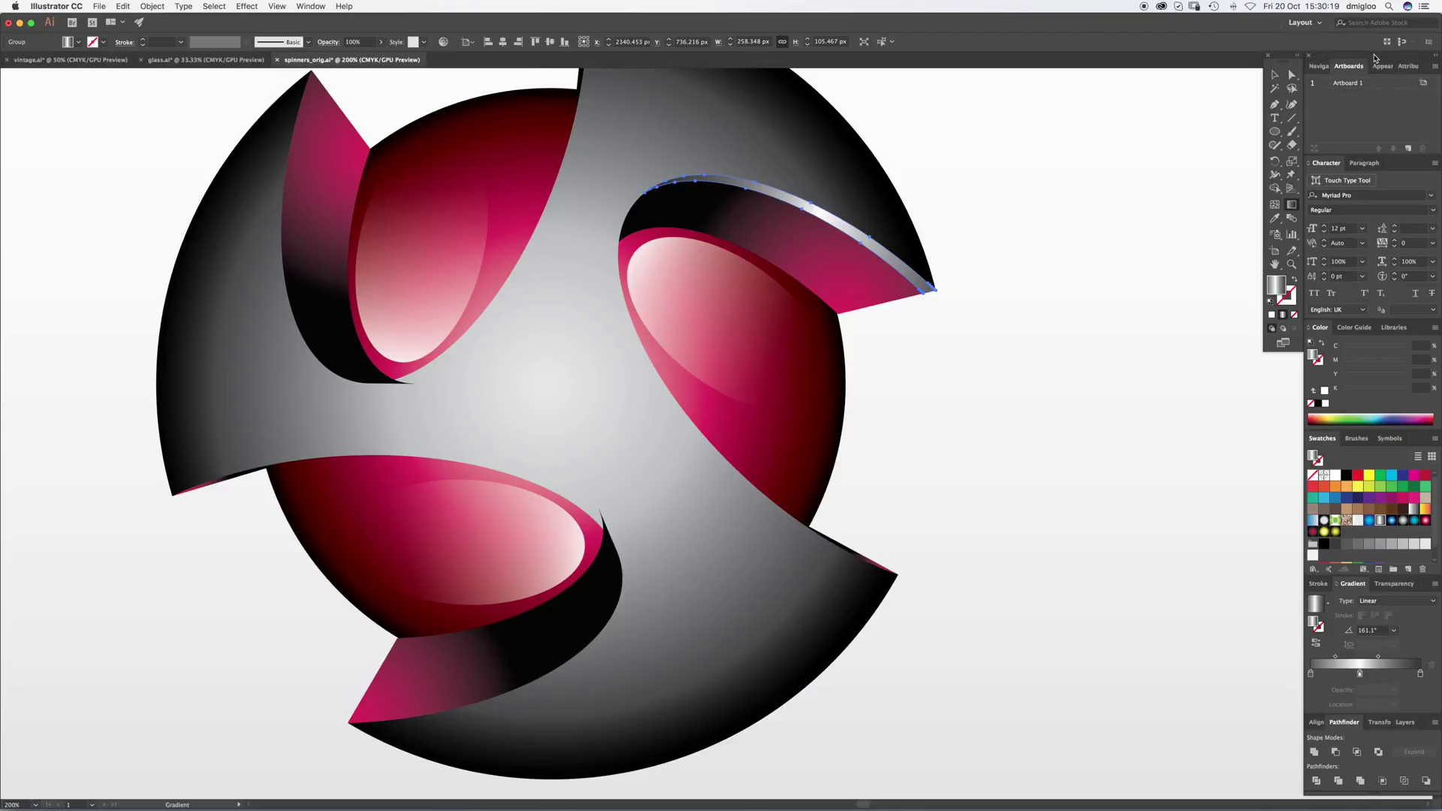
key("super+shift+a")
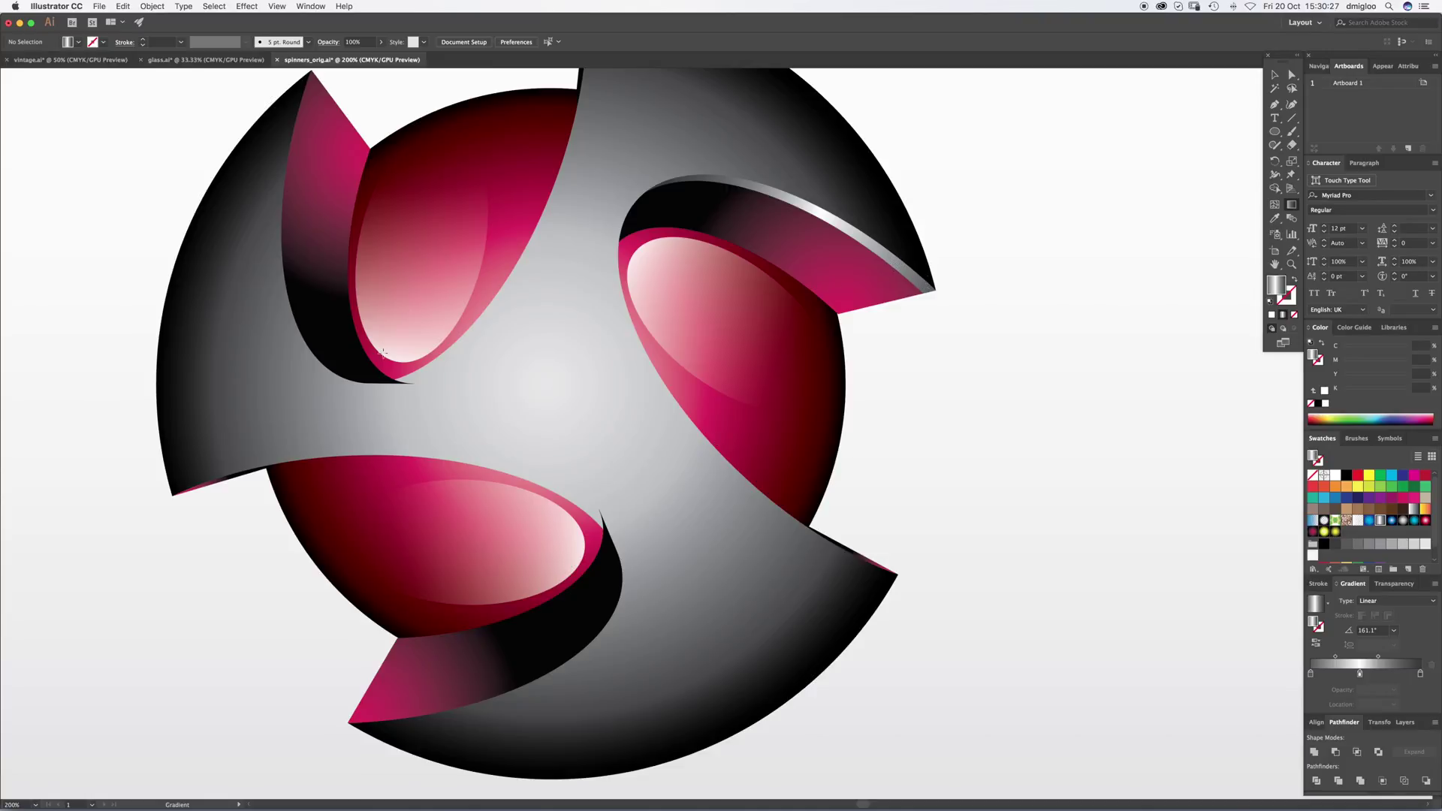
Step: Try an offset copy of the left flap's dark crescent, then undo it
key("z")
key("a")
left_click(334, 328)
key("alt")
left_click_drag(328, 314, 340, 321)
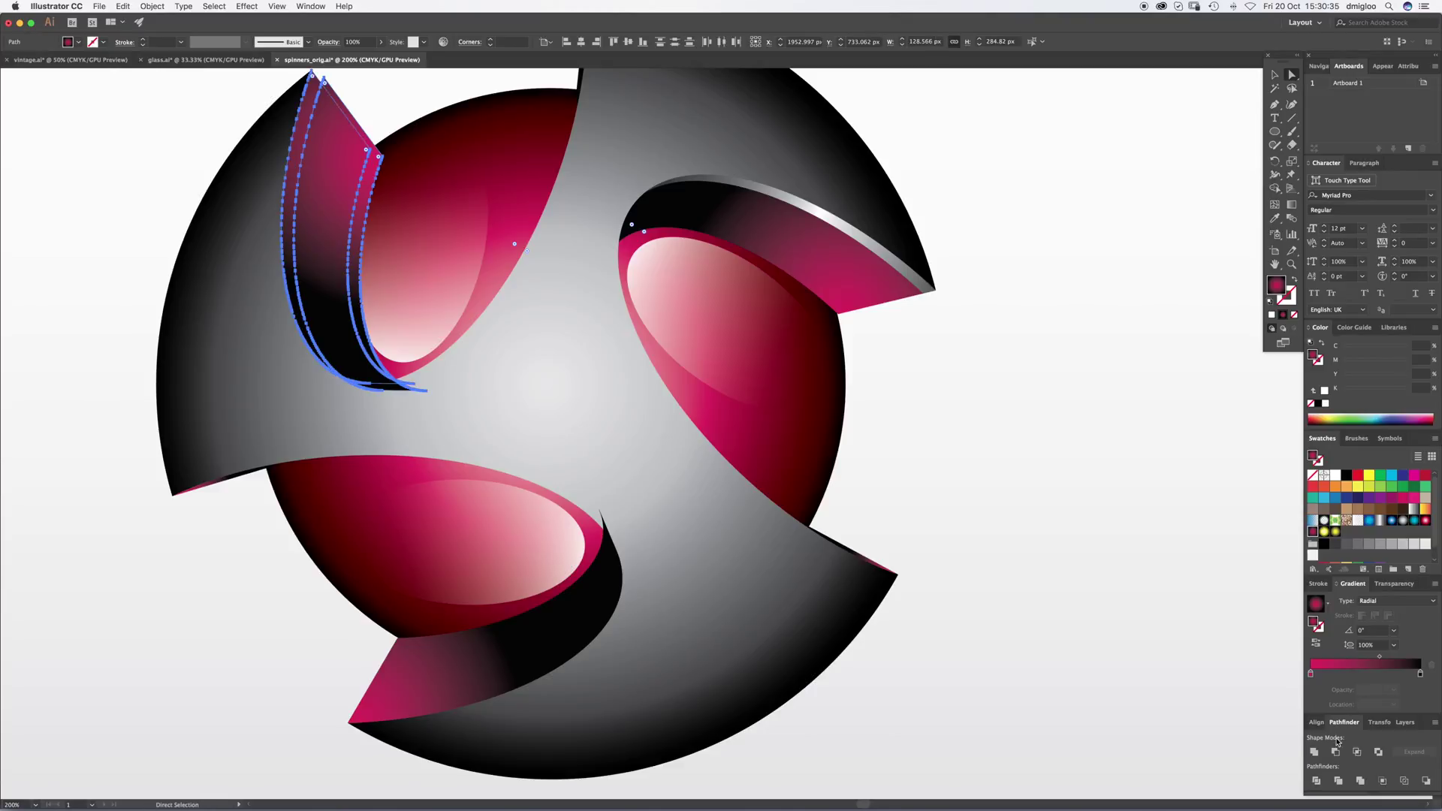
key("super+z")
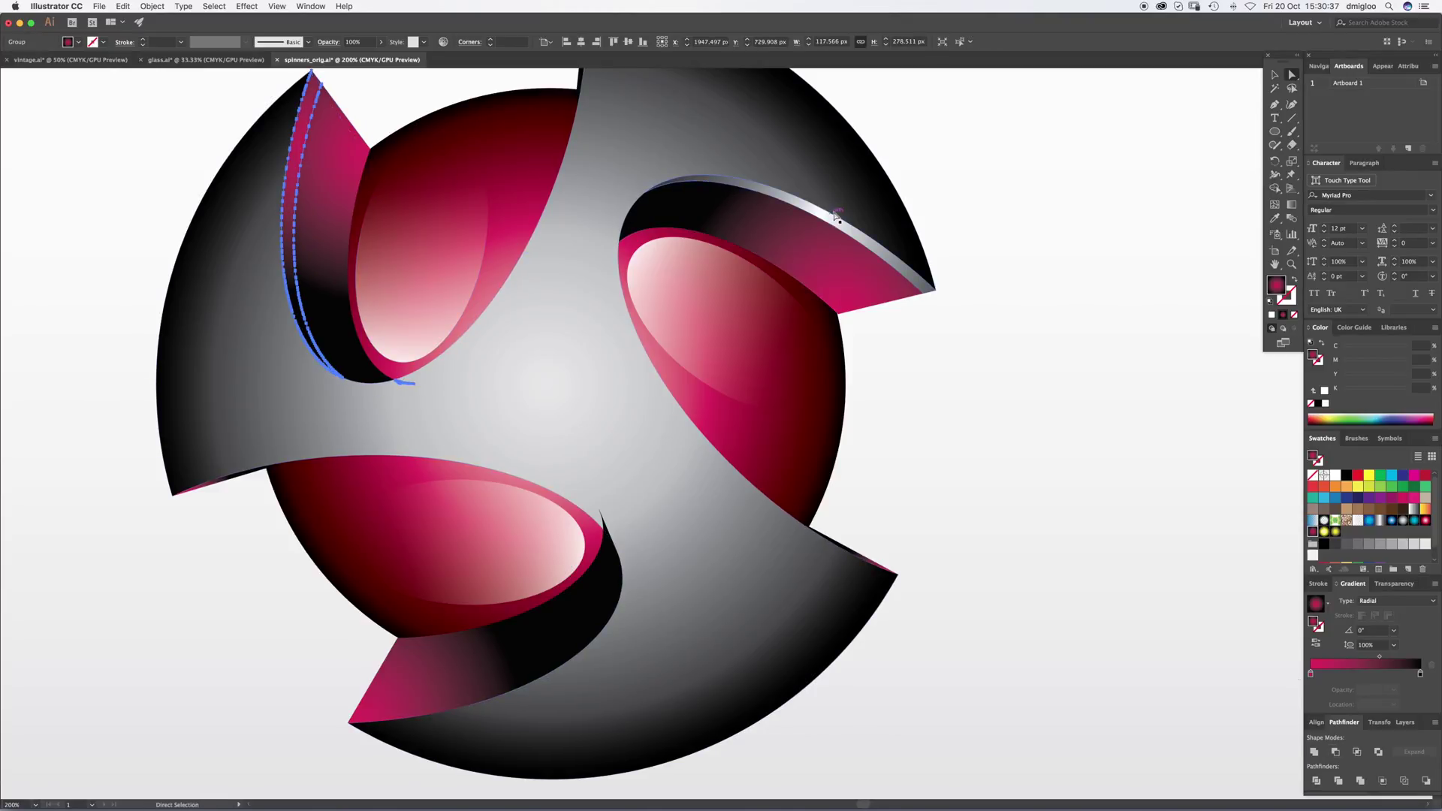
Step: Eyedropper the grey rim gradient onto the crescent and run it top to bottom
key("i")
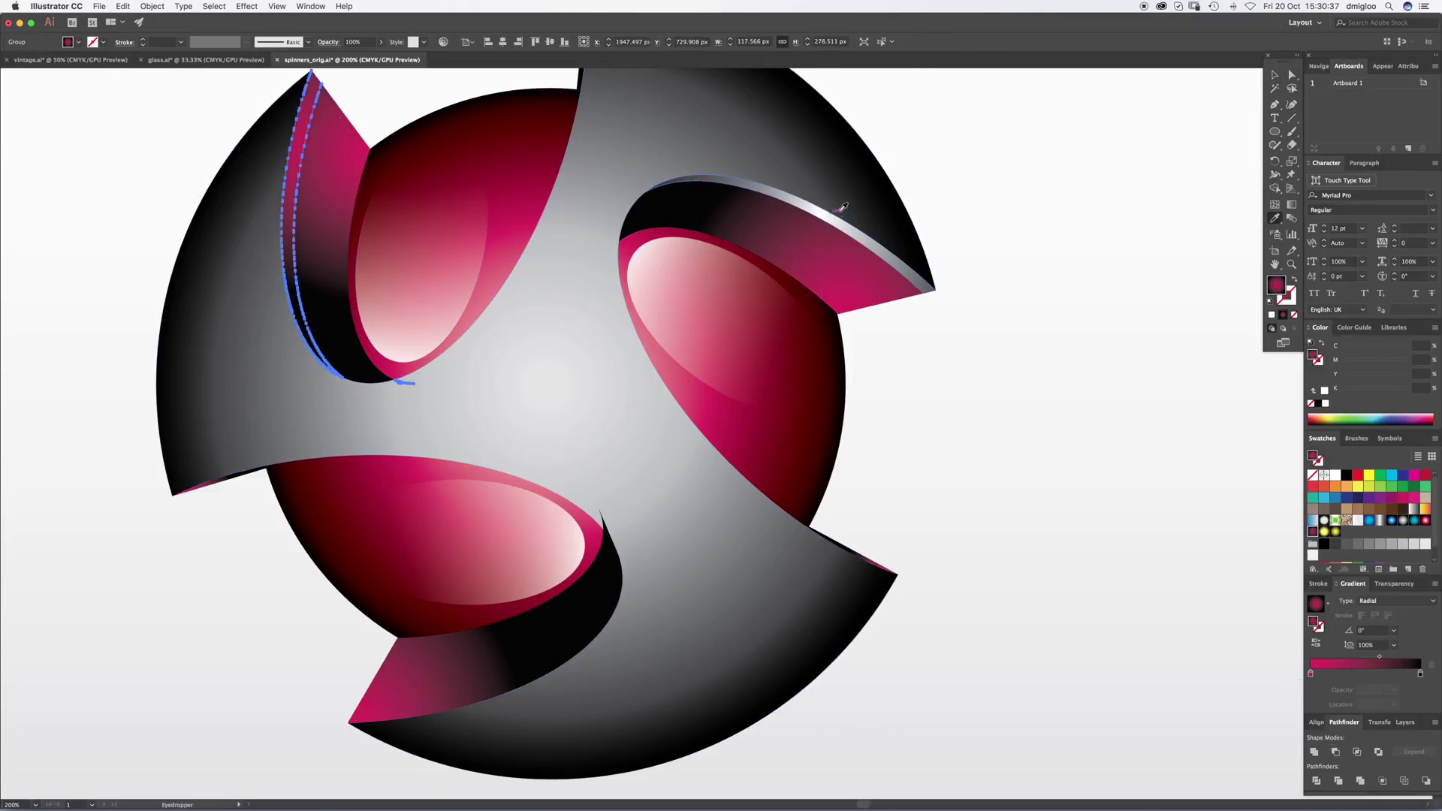
left_click(867, 236)
key("g")
left_click_drag(310, 87, 336, 373)
key("super+shift+a")
Step: Cut a thin strip from the lower dark crescent by subtracting an offset copy with Minus Front
key("a")
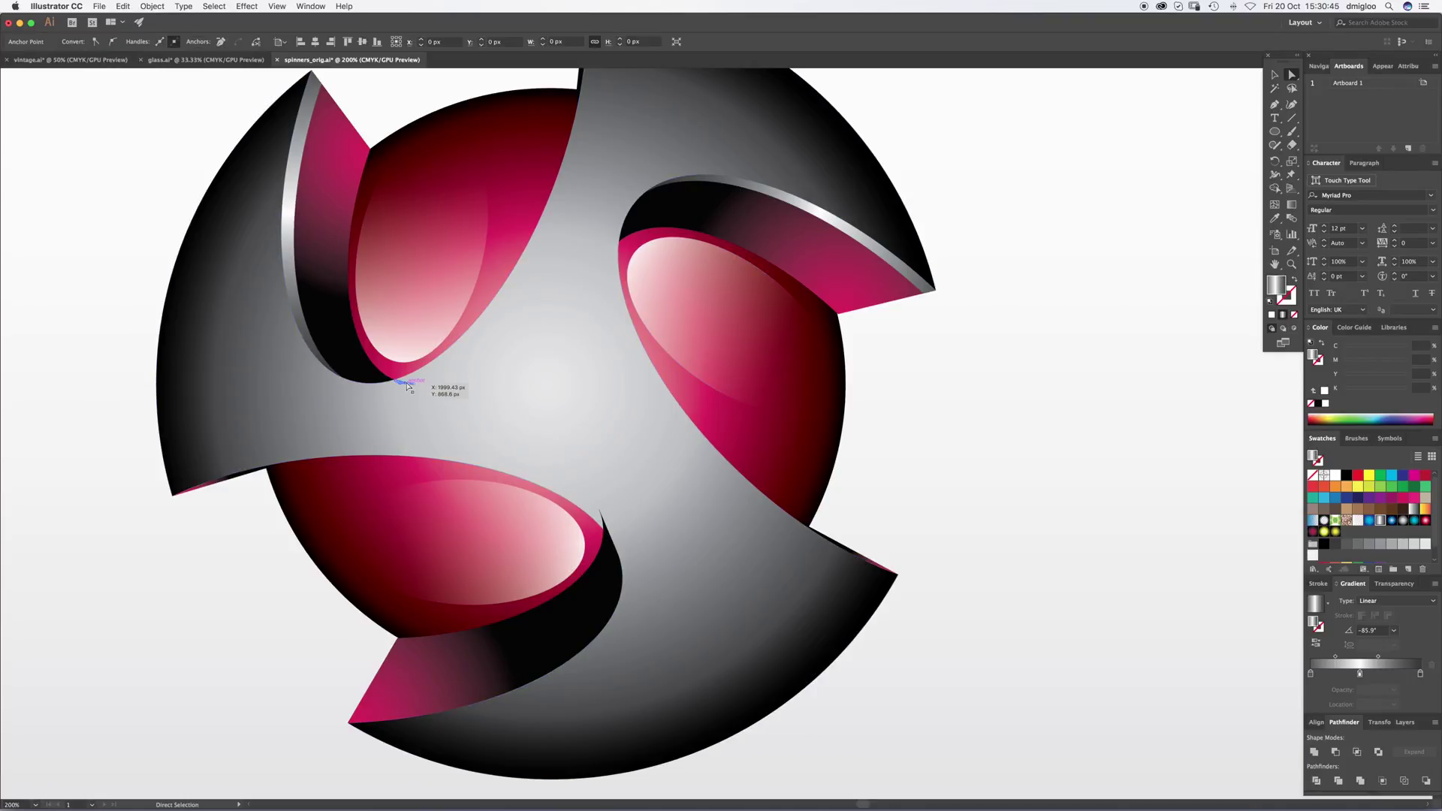
left_click_drag(481, 678, 488, 663)
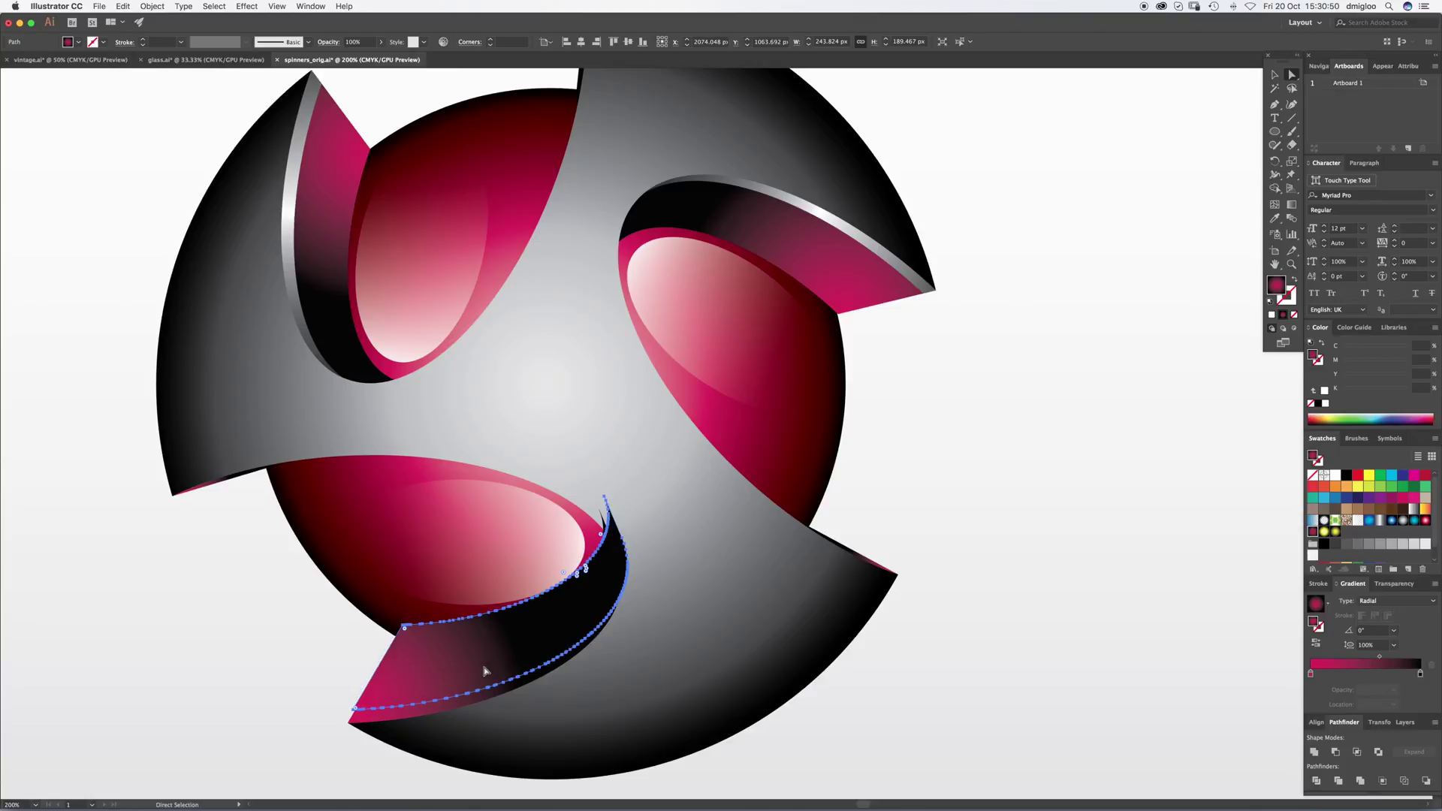
left_click(418, 715, "shift")
left_click(1336, 753)
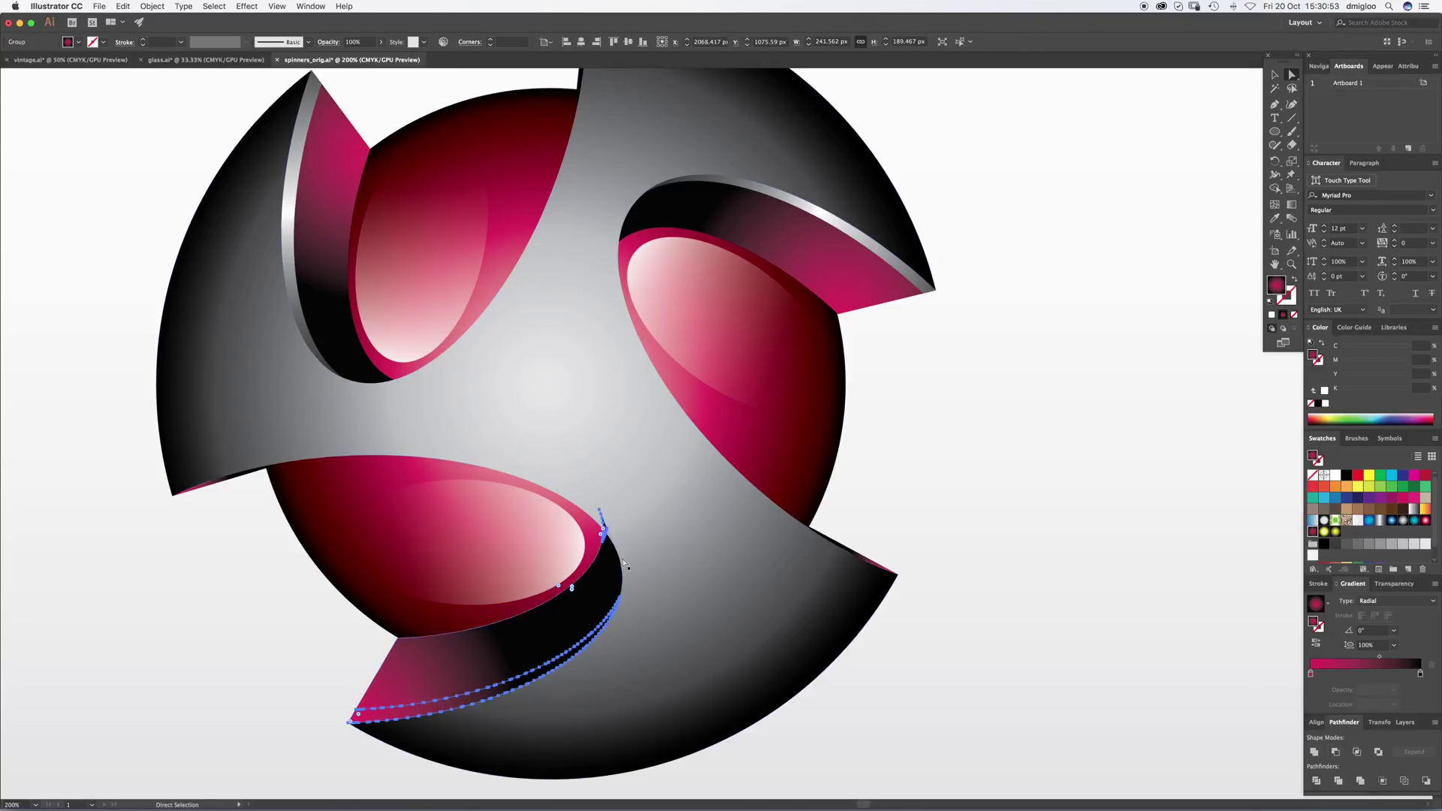
left_click(362, 632)
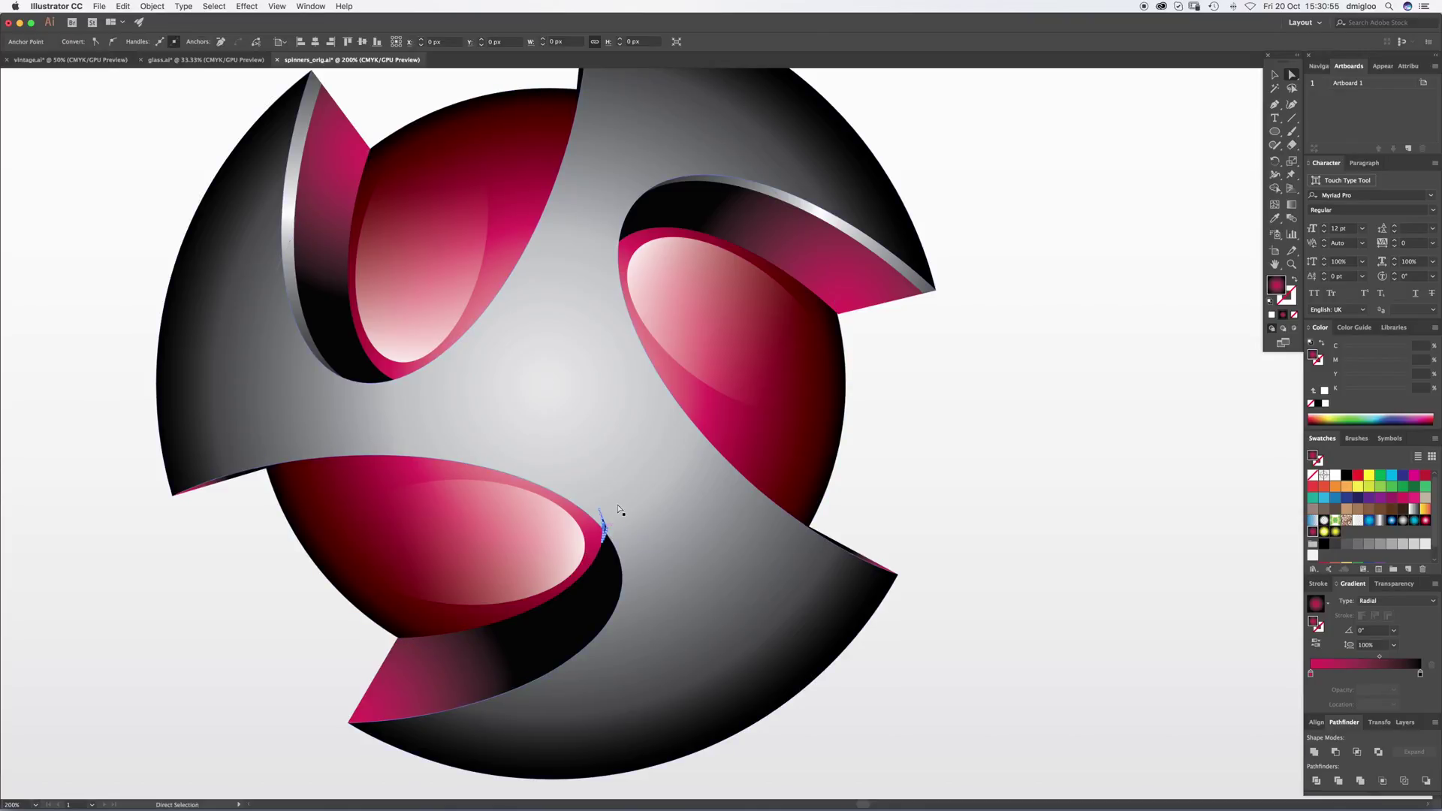
left_click(560, 601)
Step: Eyedropper the grey highlight gradient onto the lower strip, angled at about 23.4°
key("i")
left_click(826, 205)
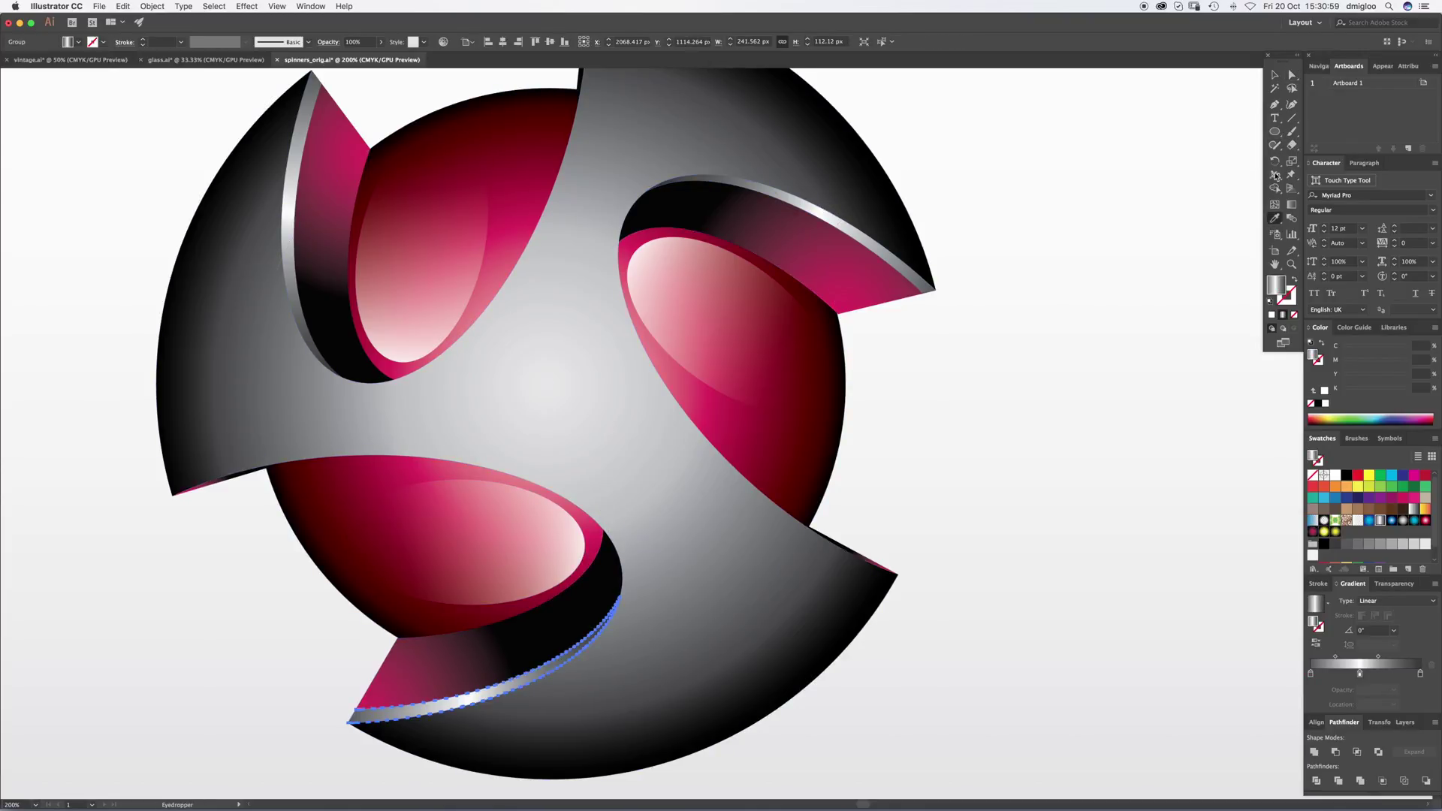
left_click(1285, 209)
left_click_drag(359, 715, 615, 602)
key("super+shift+a")
key("z")
left_click(572, 418, "alt")
left_click(679, 483, "alt")
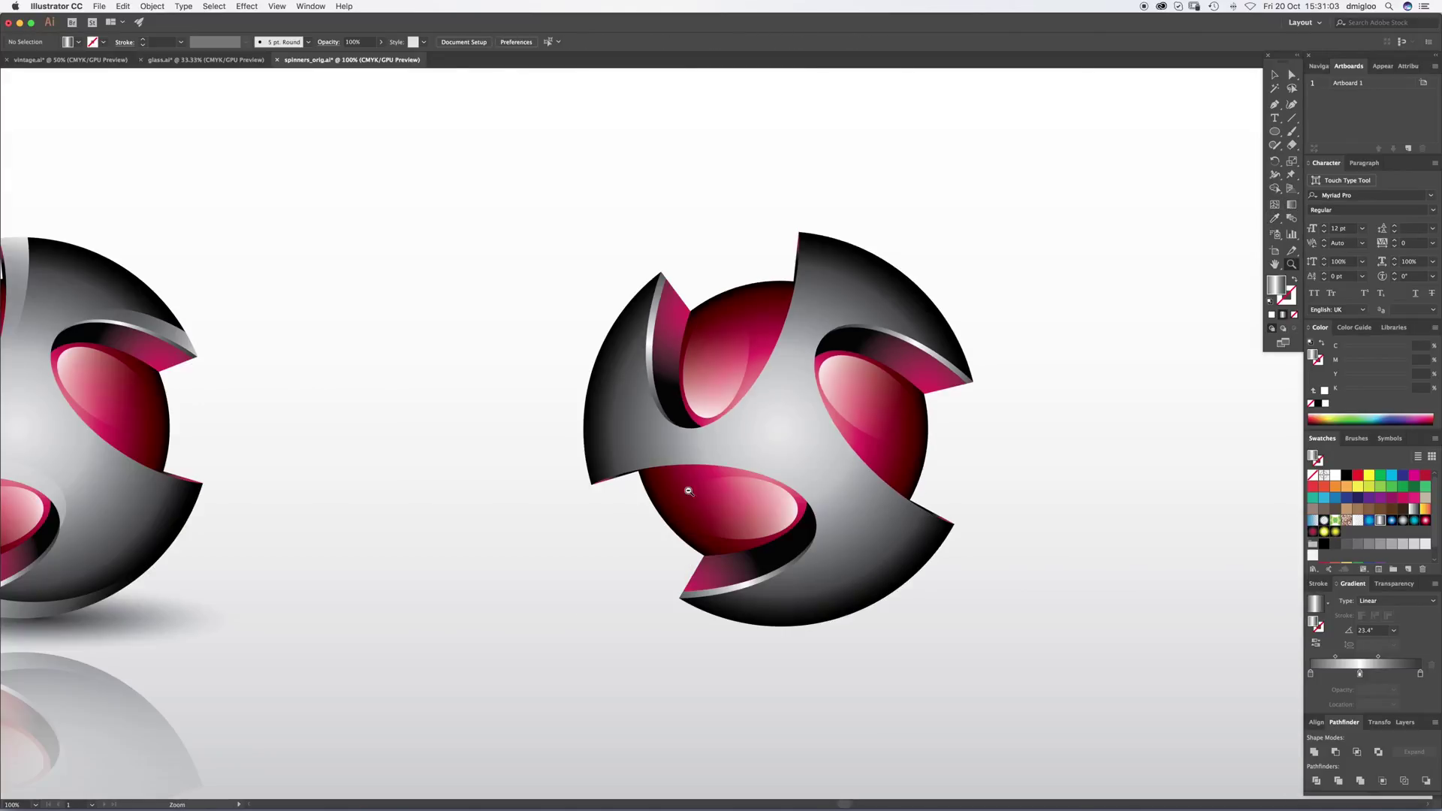
Step: Frame both spinners and select the right spinner's swirl group with Direct Selection
left_click(669, 482, "alt")
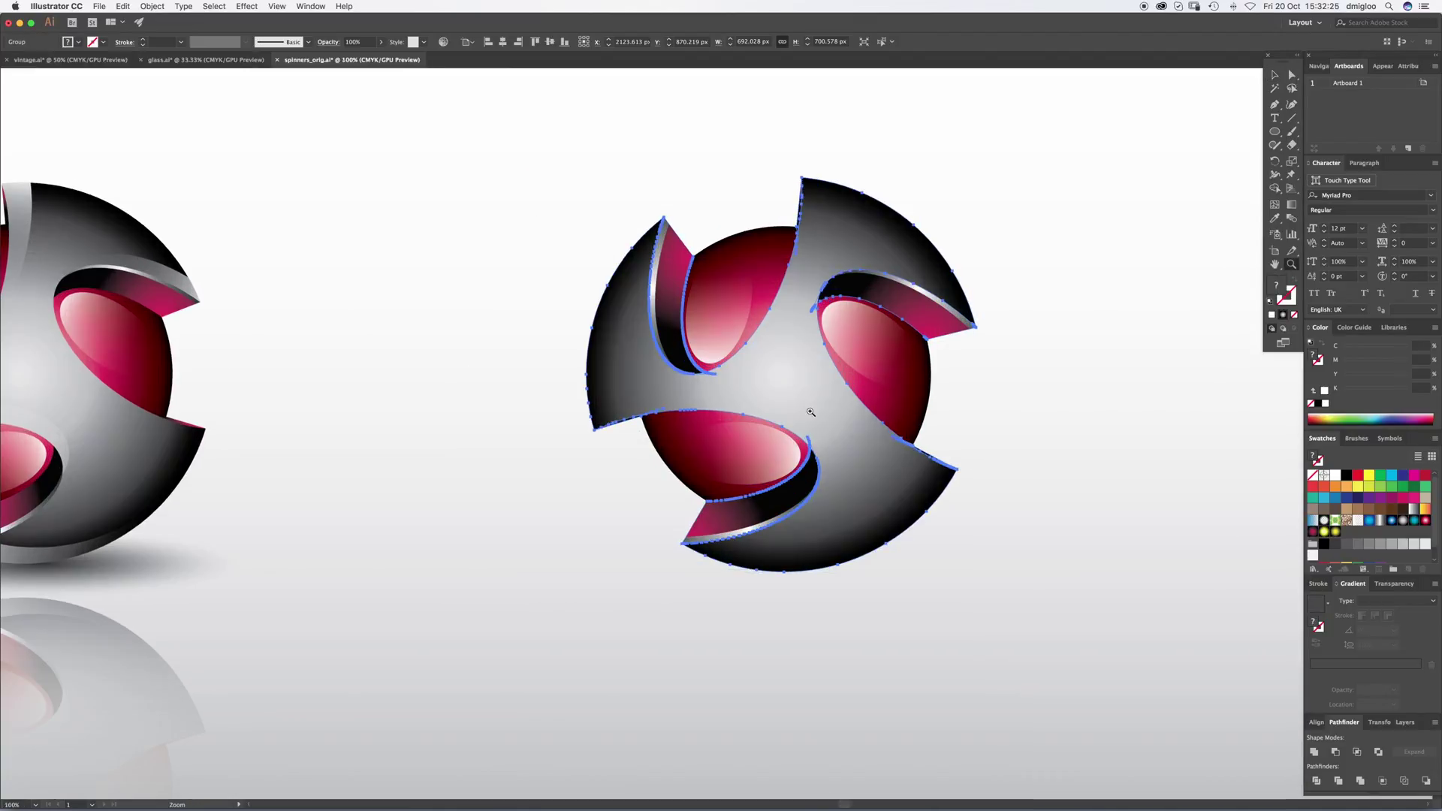
key("v")
left_click(640, 499)
scroll(258, 280, "left", 10)
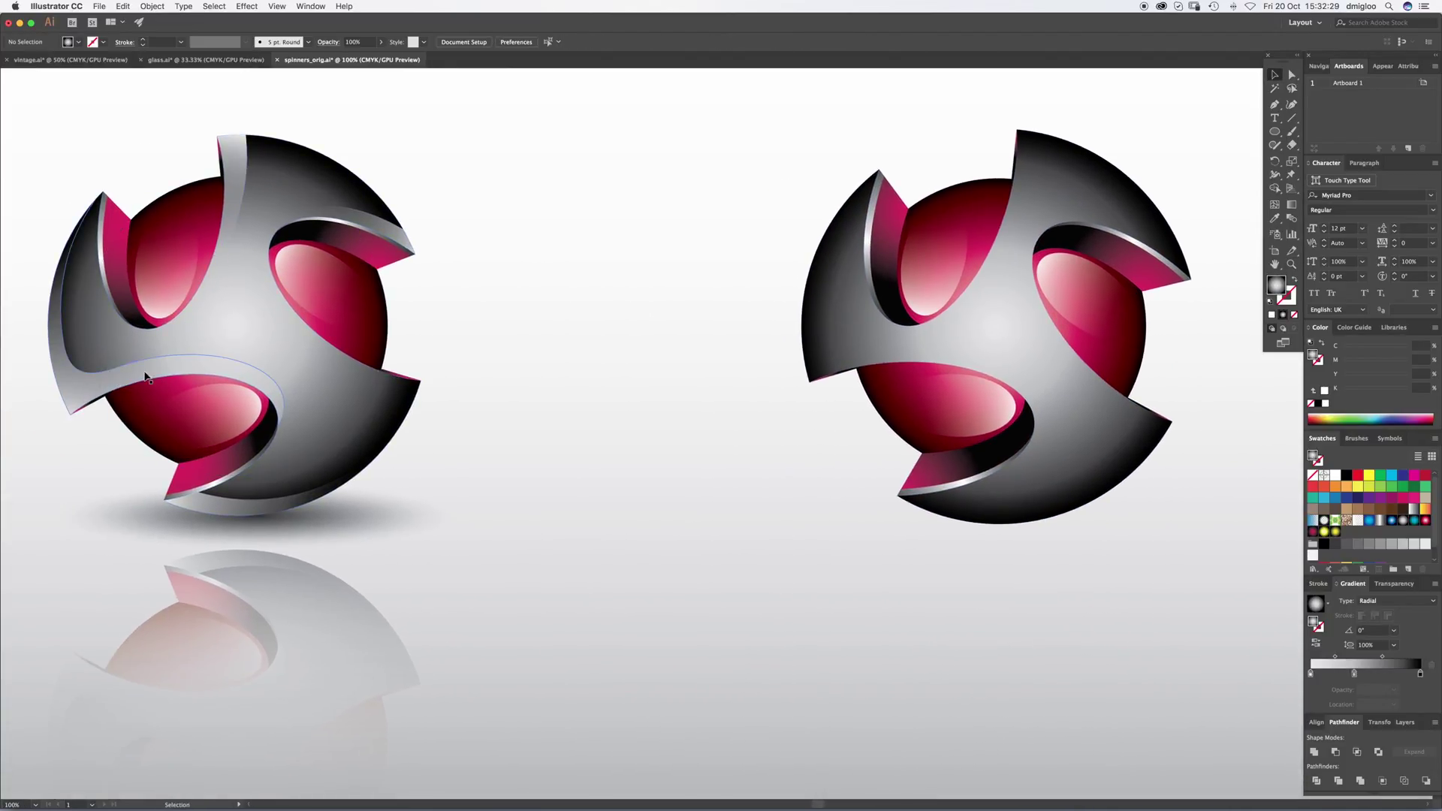
scroll(729, 490, "right", 1)
scroll(721, 484, "right", 5)
scroll(721, 484, "up", 2)
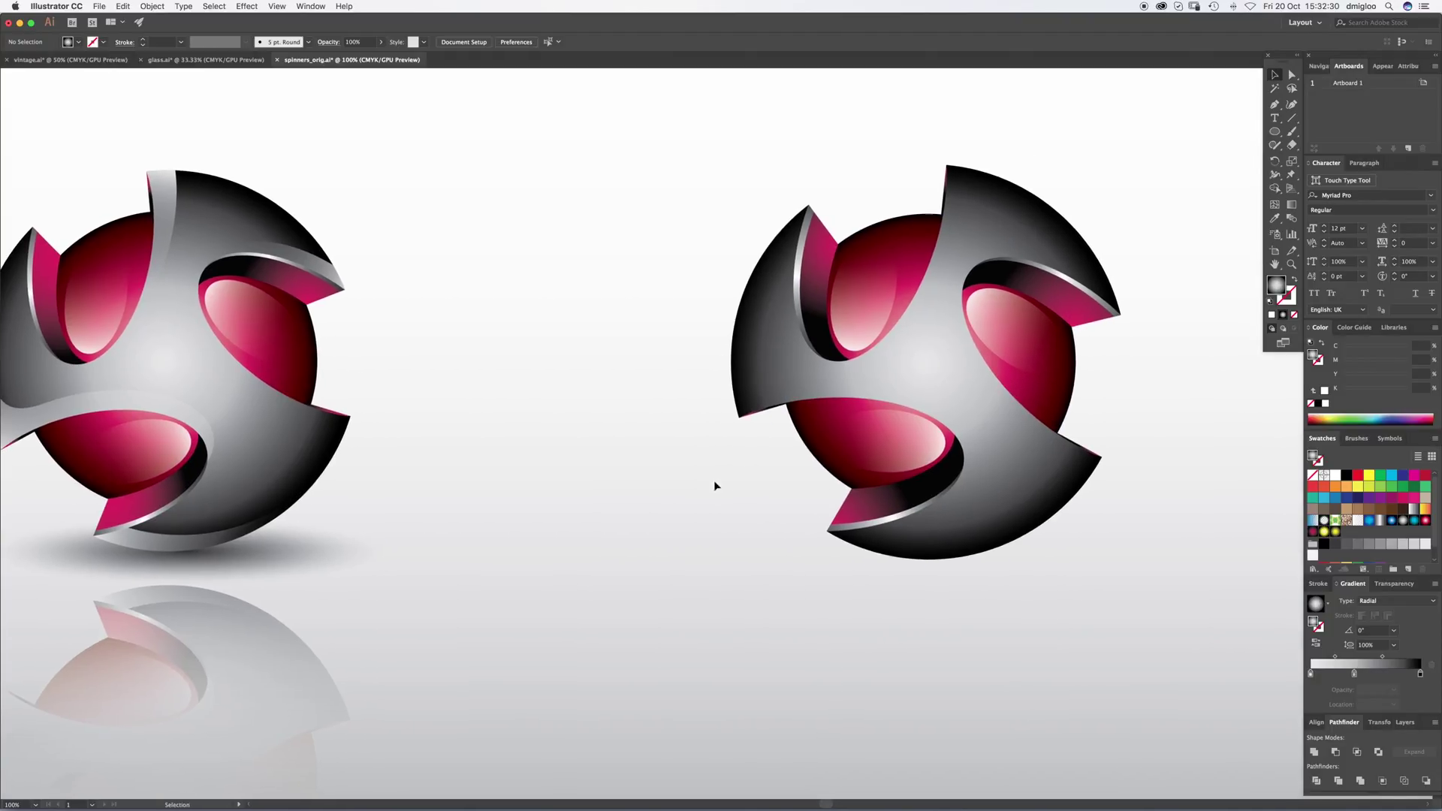
key("a")
left_click(928, 392)
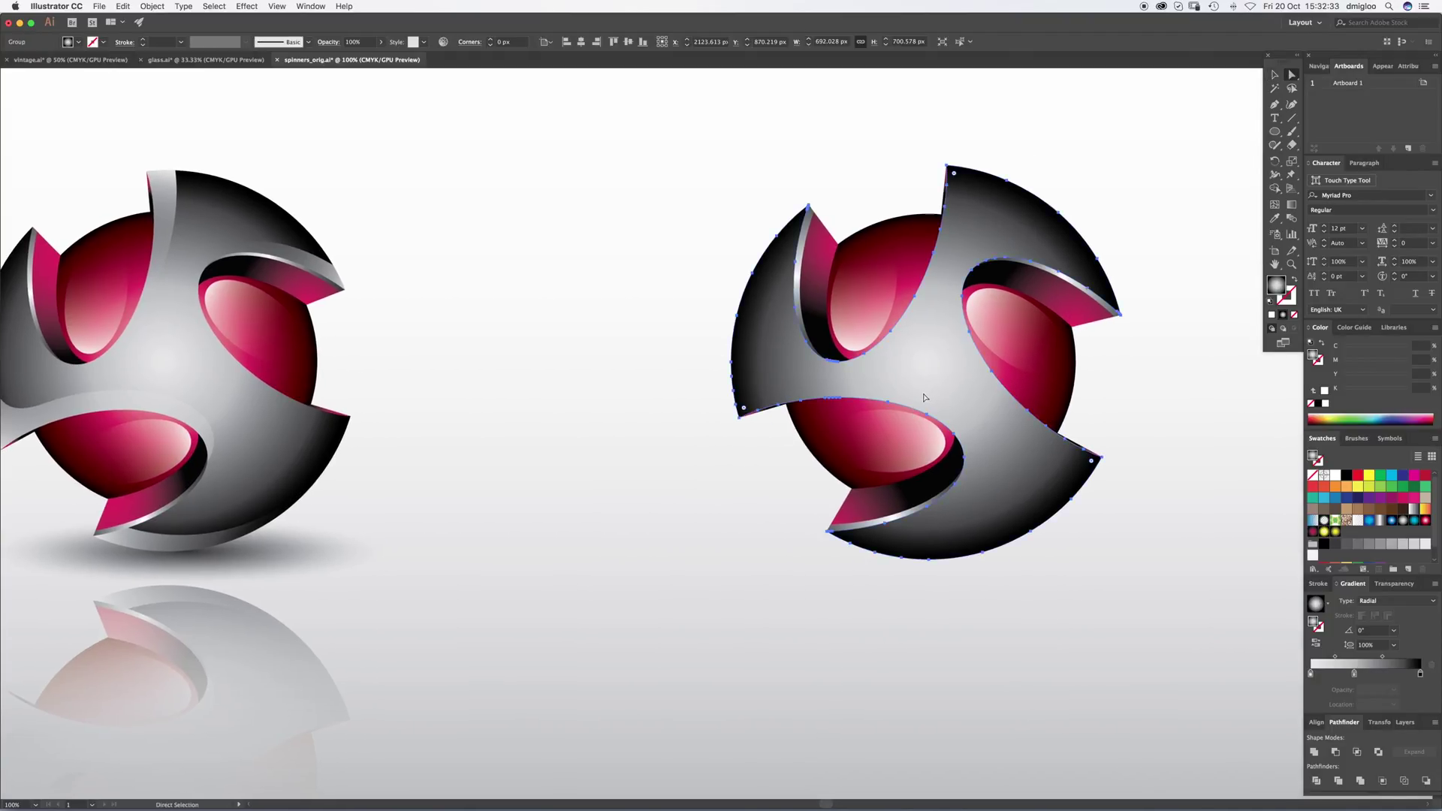
key("v")
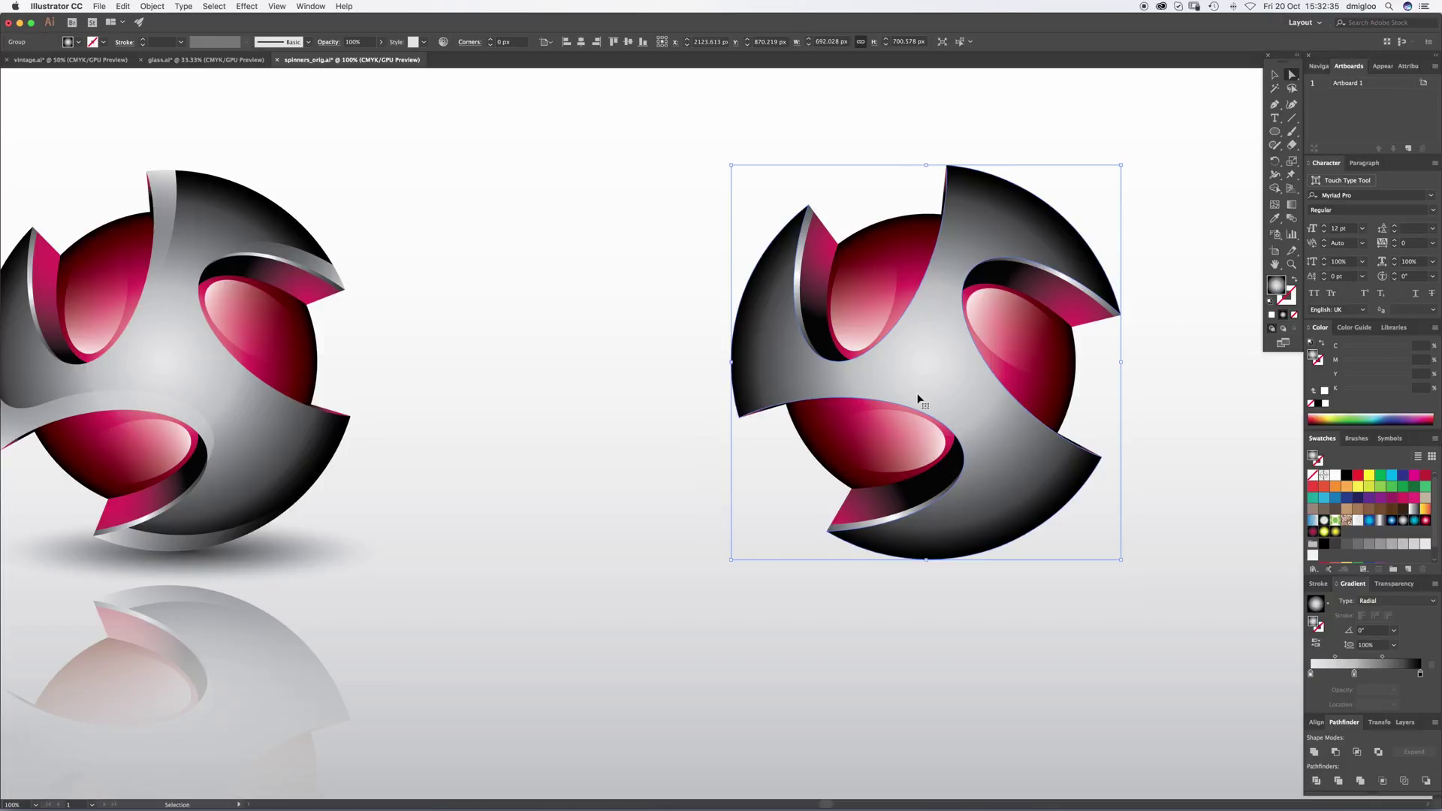
key("a")
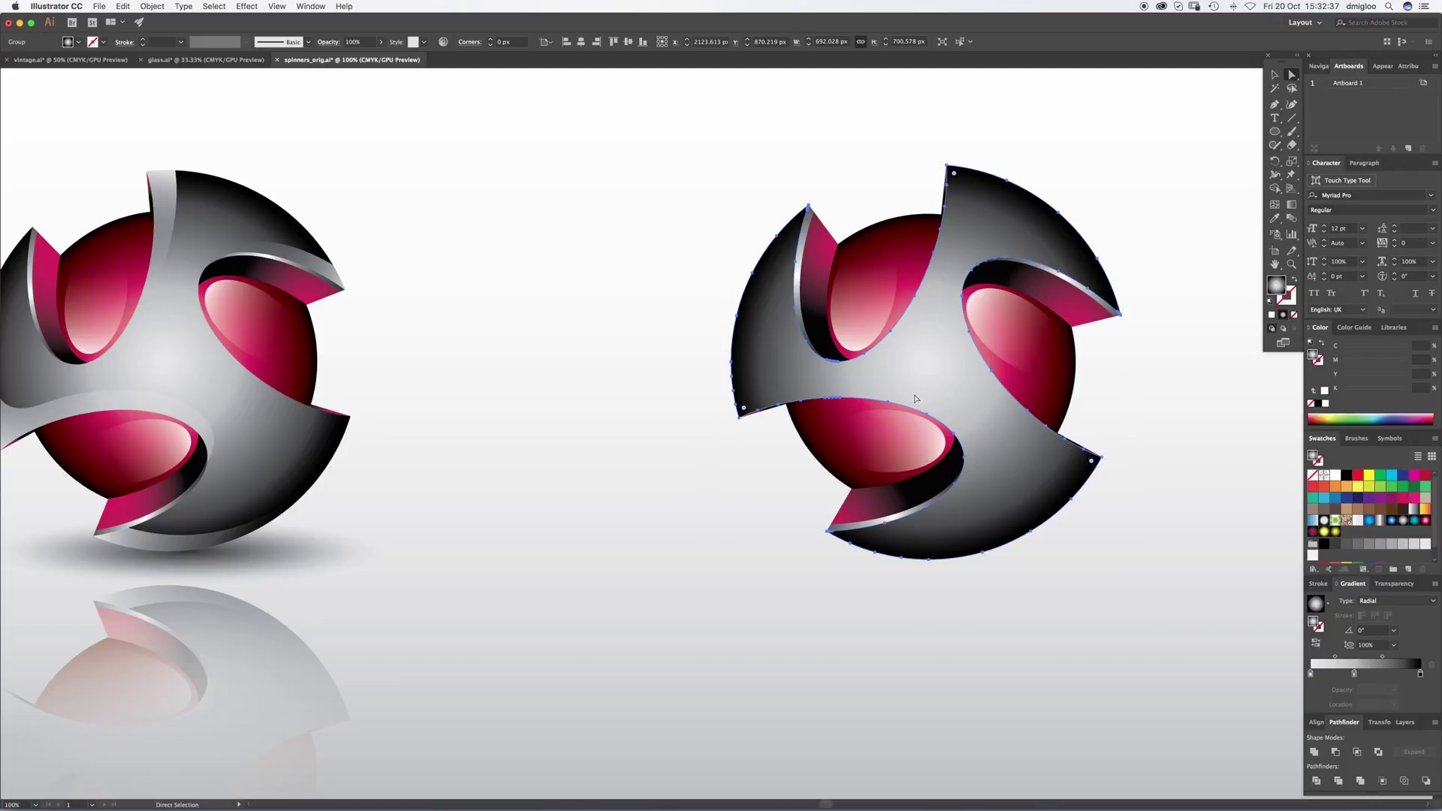
Step: Try moving the whole swirl up and to the right, then undo
key("super")
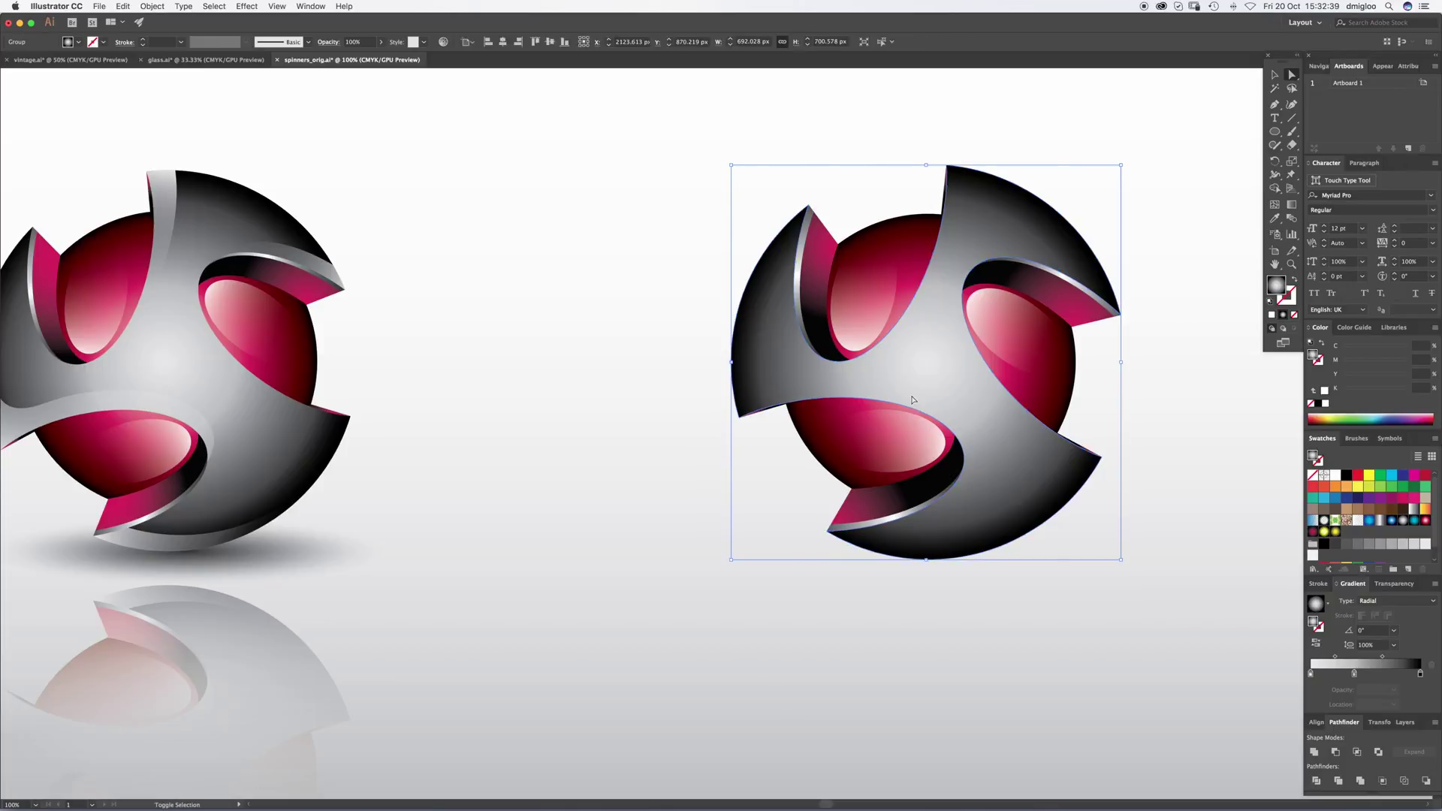
key("v")
left_click_drag(918, 383, 976, 325)
key("super+z")
Step: Alt-drag a slightly offset swirl copy, then undo the trial -4.8° rotation and nudge
key("a")
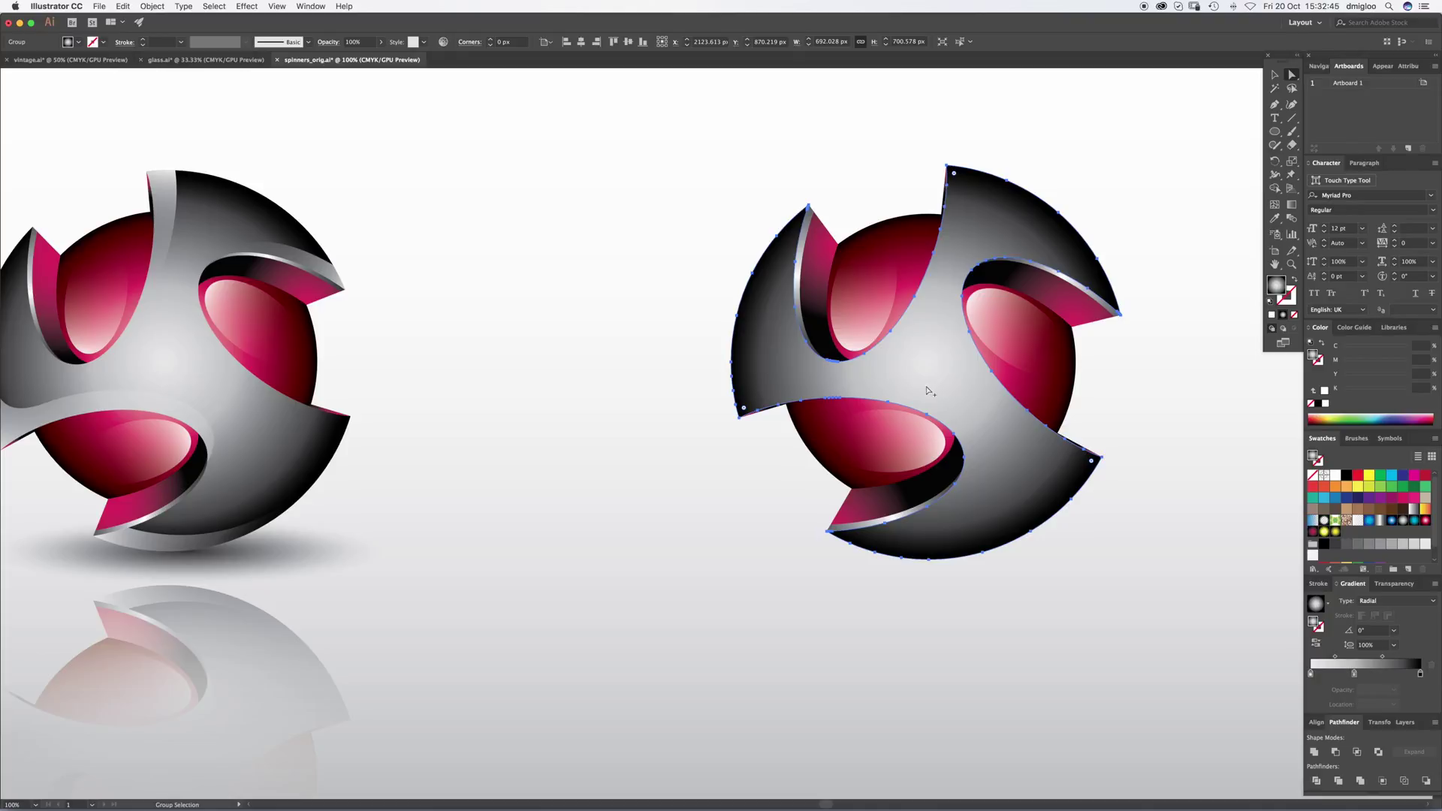
left_click_drag(930, 390, 958, 370)
key("v")
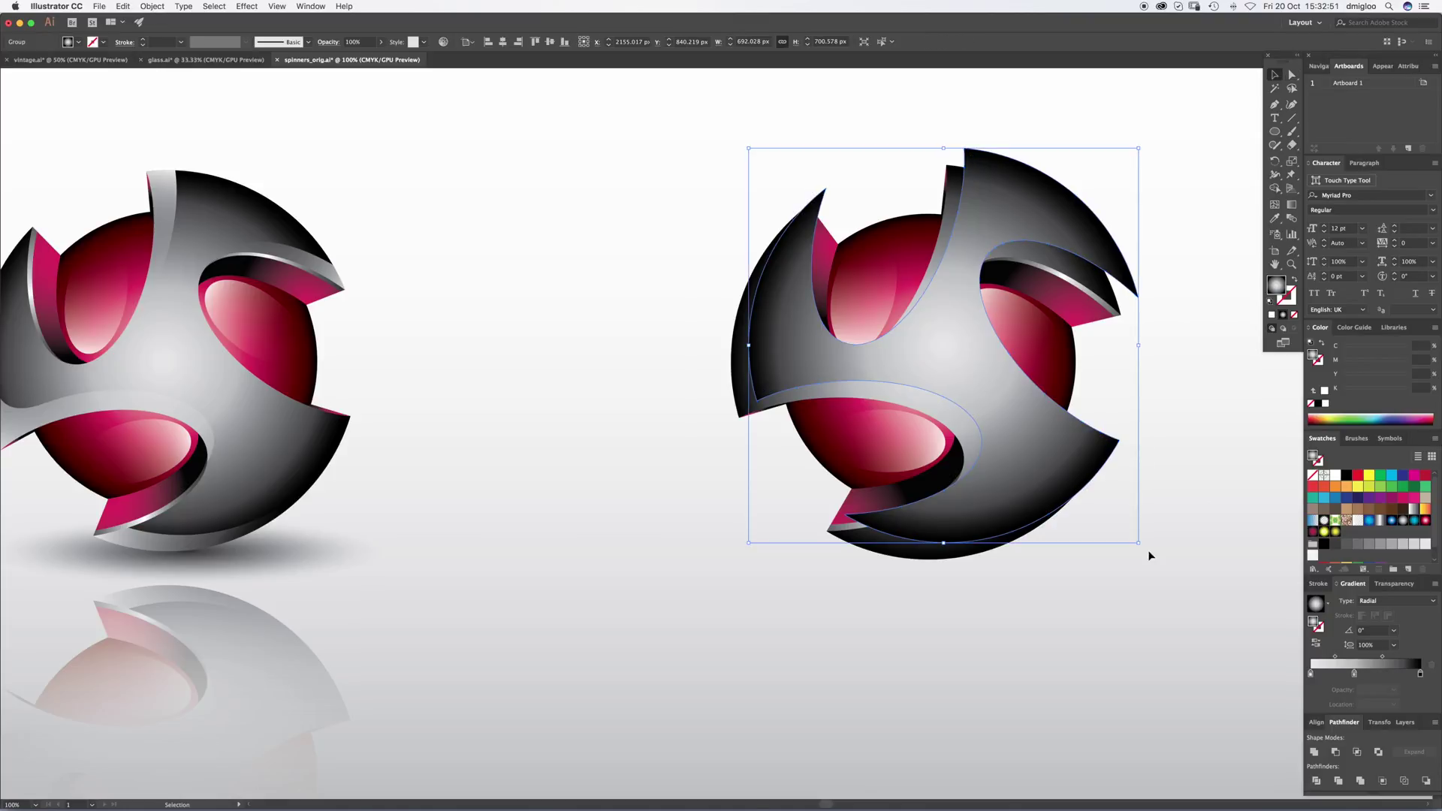
mouse_move(1143, 545)
left_mouse_down()
mouse_move(1169, 543)
mouse_move(1156, 559)
left_mouse_up()
left_click_drag(970, 384, 967, 390)
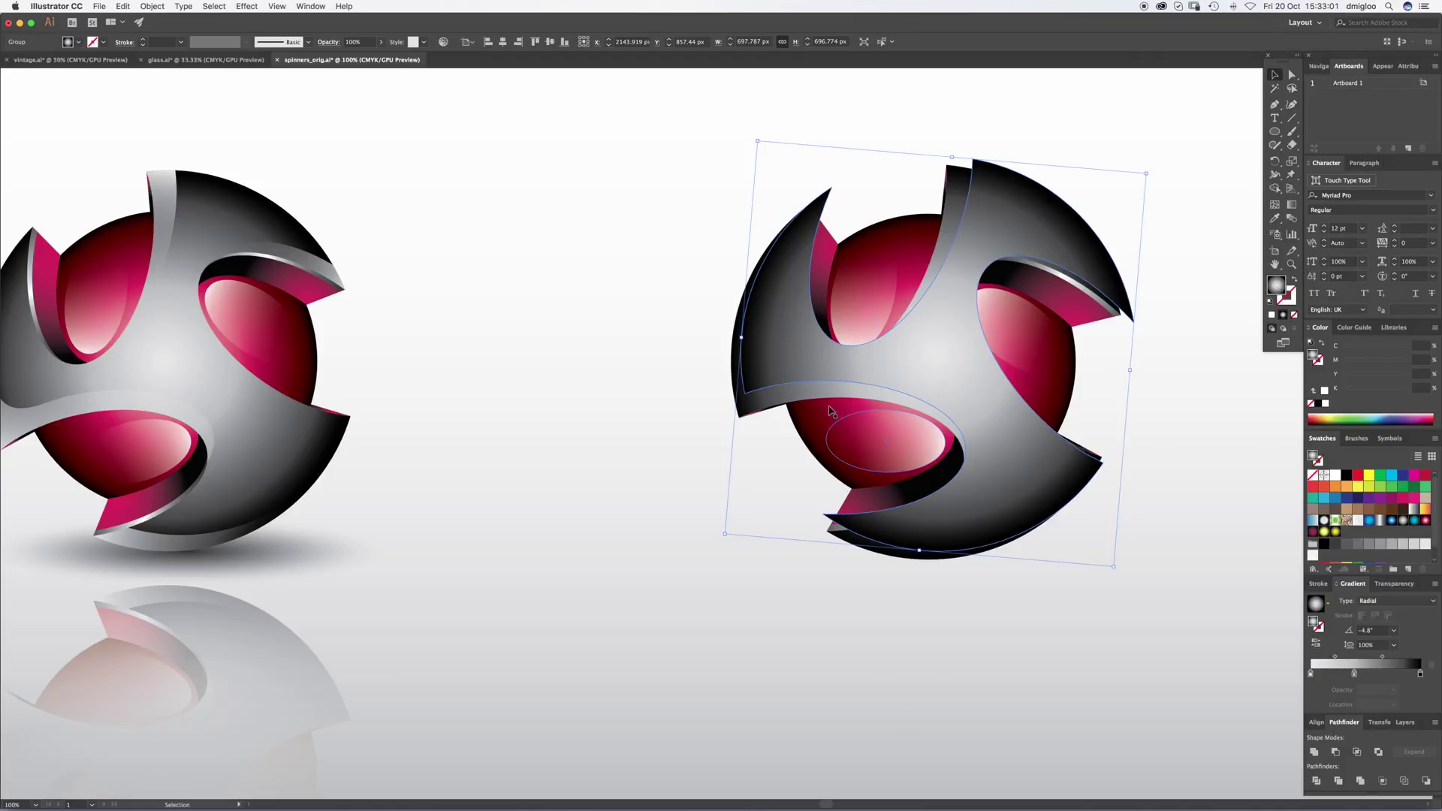
key("ctrl+shift+alt+b")
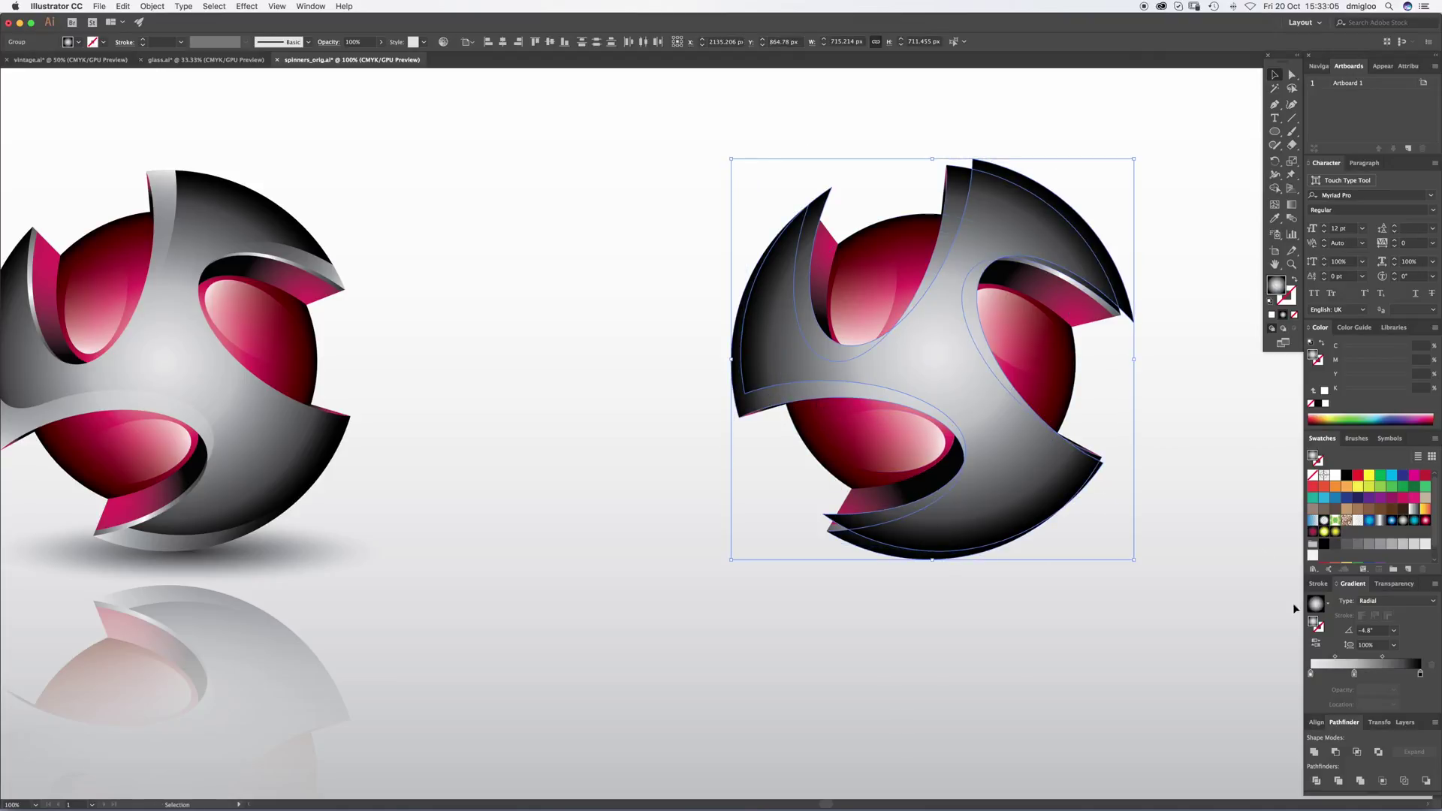
key("ctrl+z")
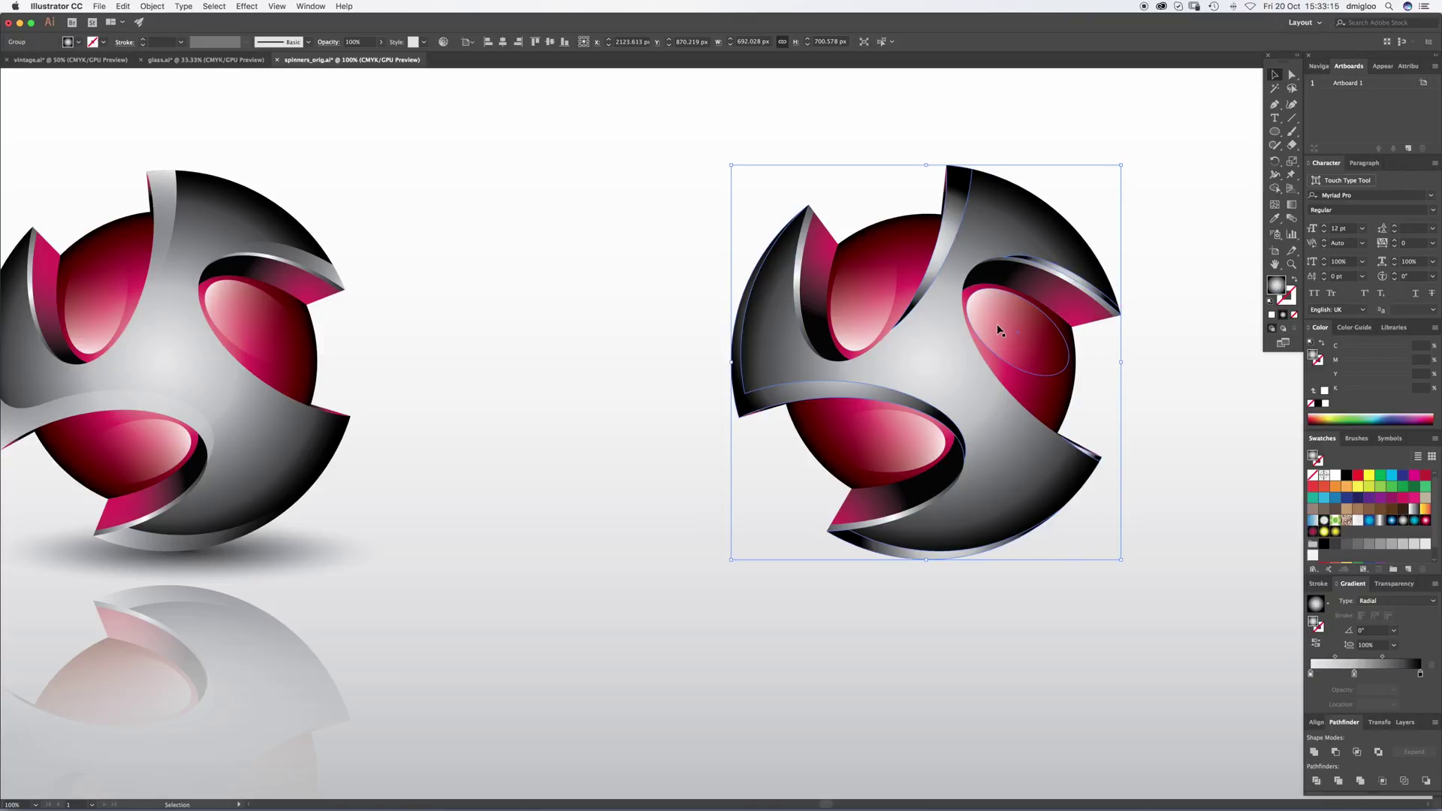
Step: Eyedropper a light linear gradient onto the swirl copy and zoom in on the right spinner
key("i")
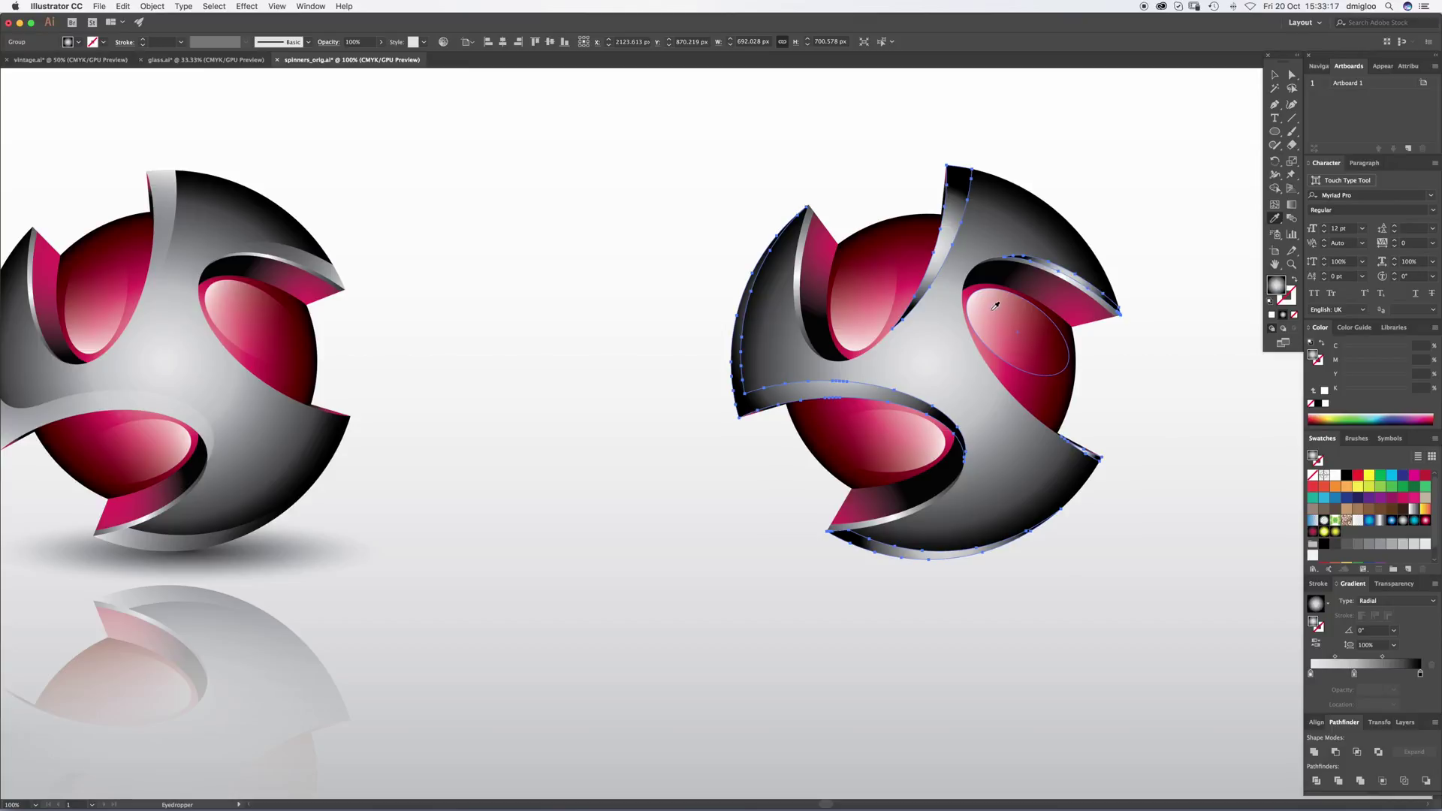
left_click(997, 310)
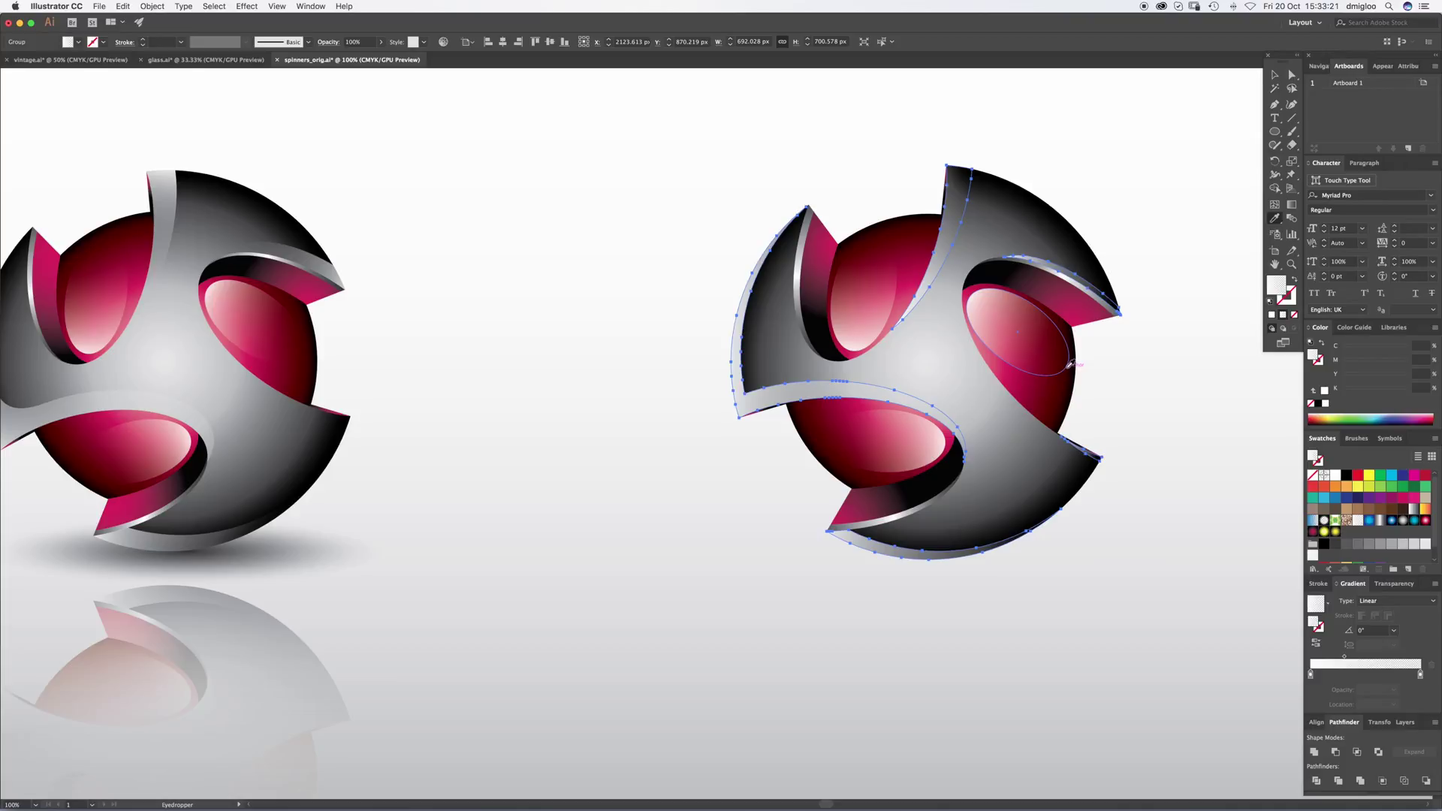
left_click(1162, 363, "super")
key("z")
left_click(880, 416)
scroll(736, 408, "up", 1)
Step: Angle the left arm rim's gradient to 61.5° and run the bottom rim's gradient horizontally
key("a")
left_click(528, 425)
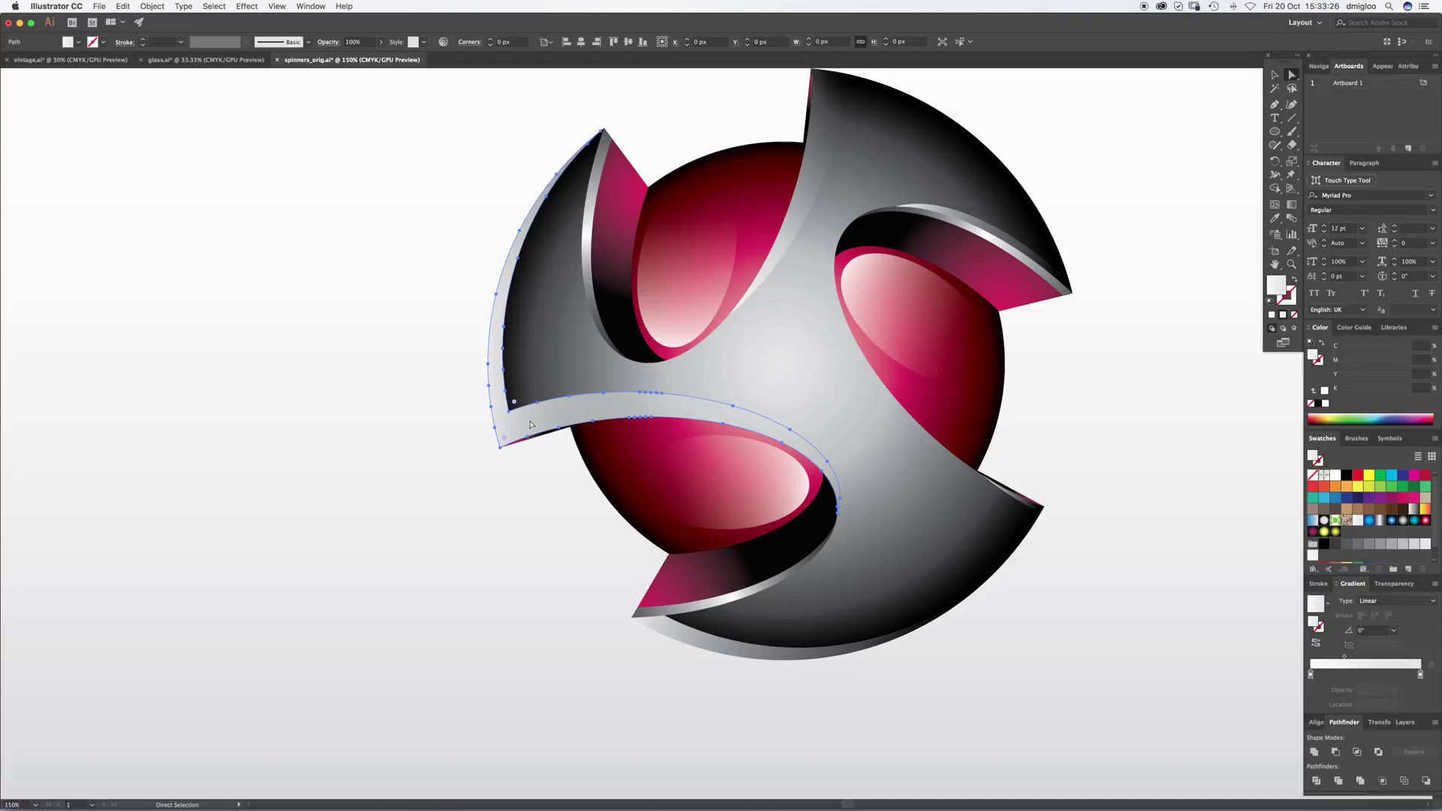
left_click(1292, 205)
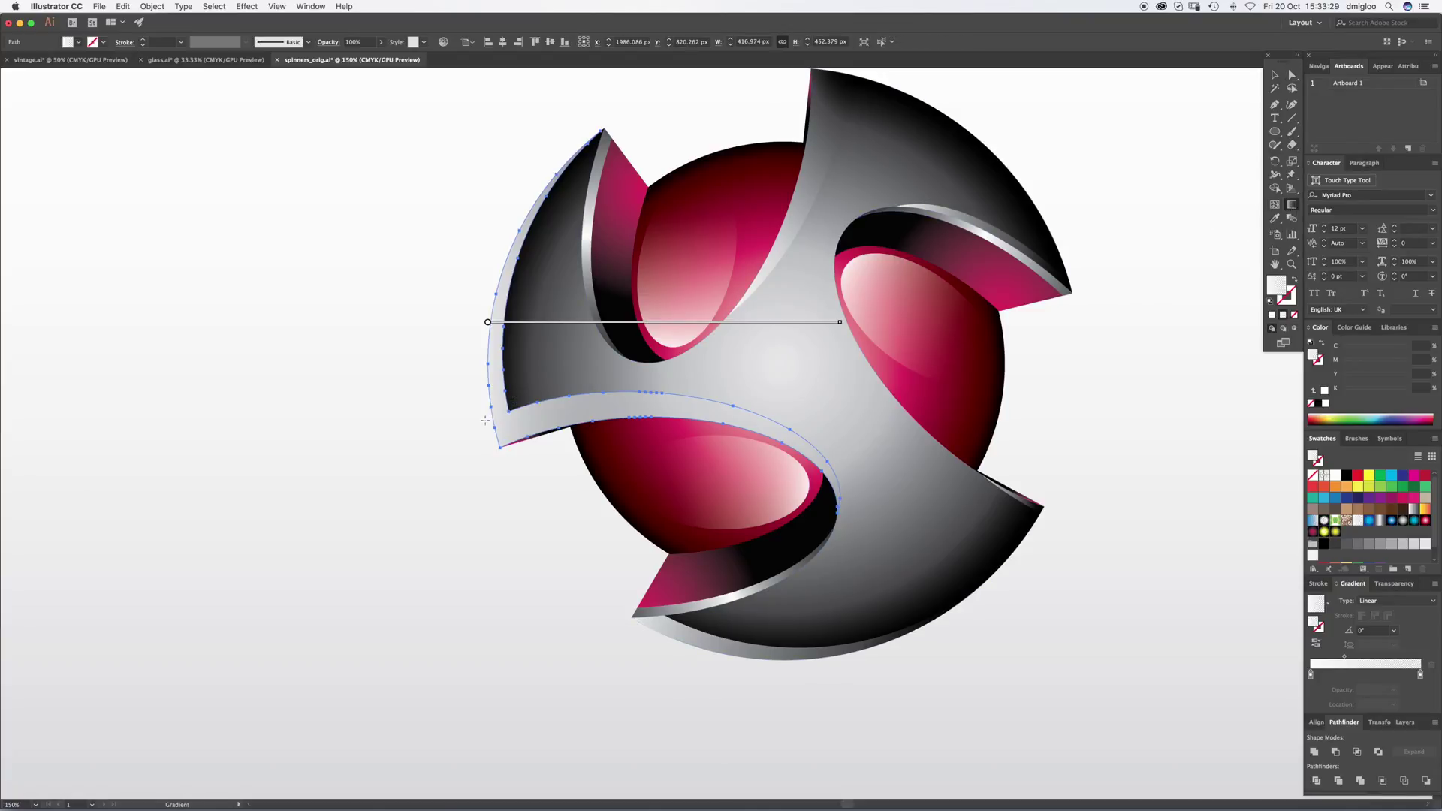
left_click_drag(486, 504, 621, 241)
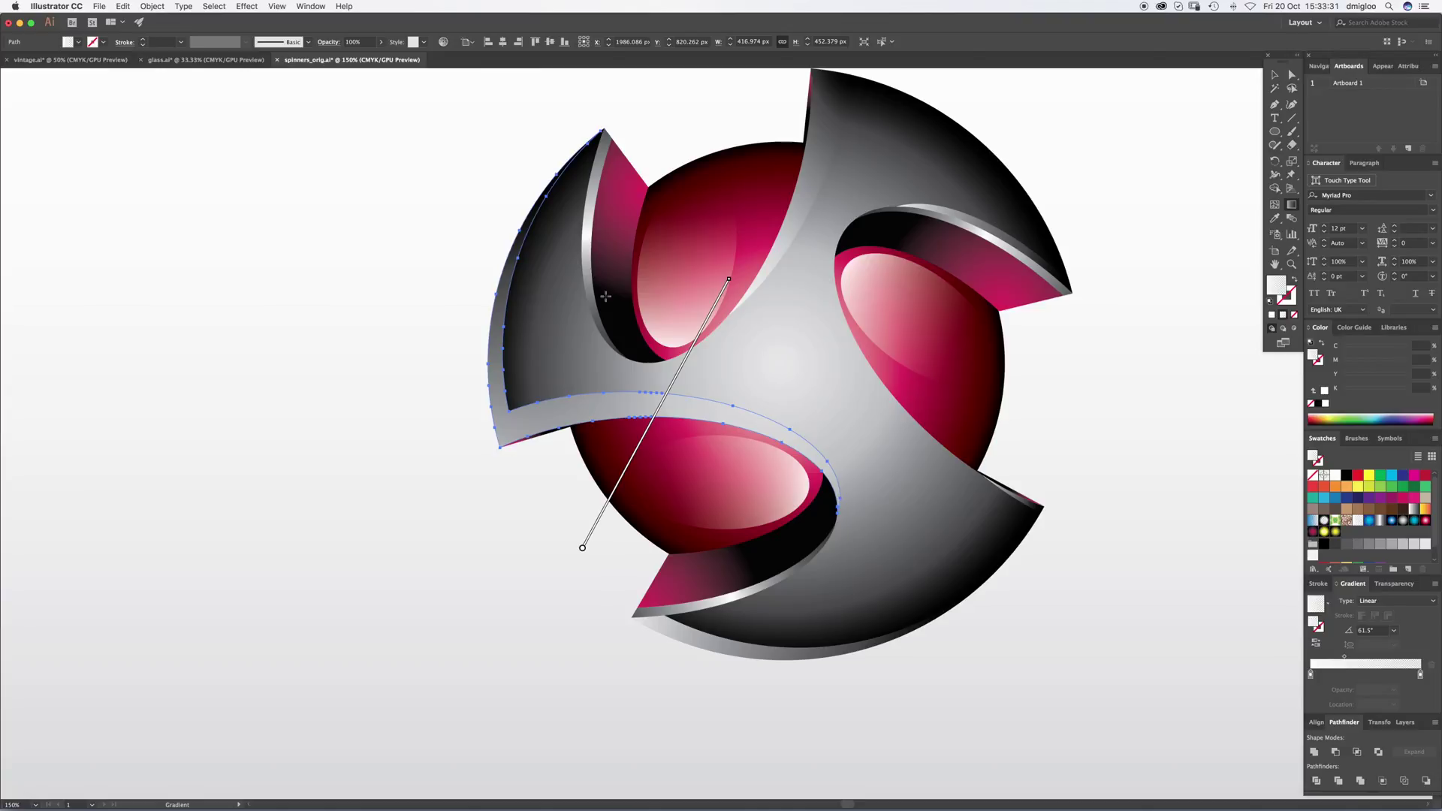
left_click(487, 539, "super")
key("a")
left_click(708, 648)
left_click(1292, 205)
left_click_drag(615, 617, 920, 623)
key("super+shift+a")
Step: Angle the top arm rim's gradient to 70.2°
key("a")
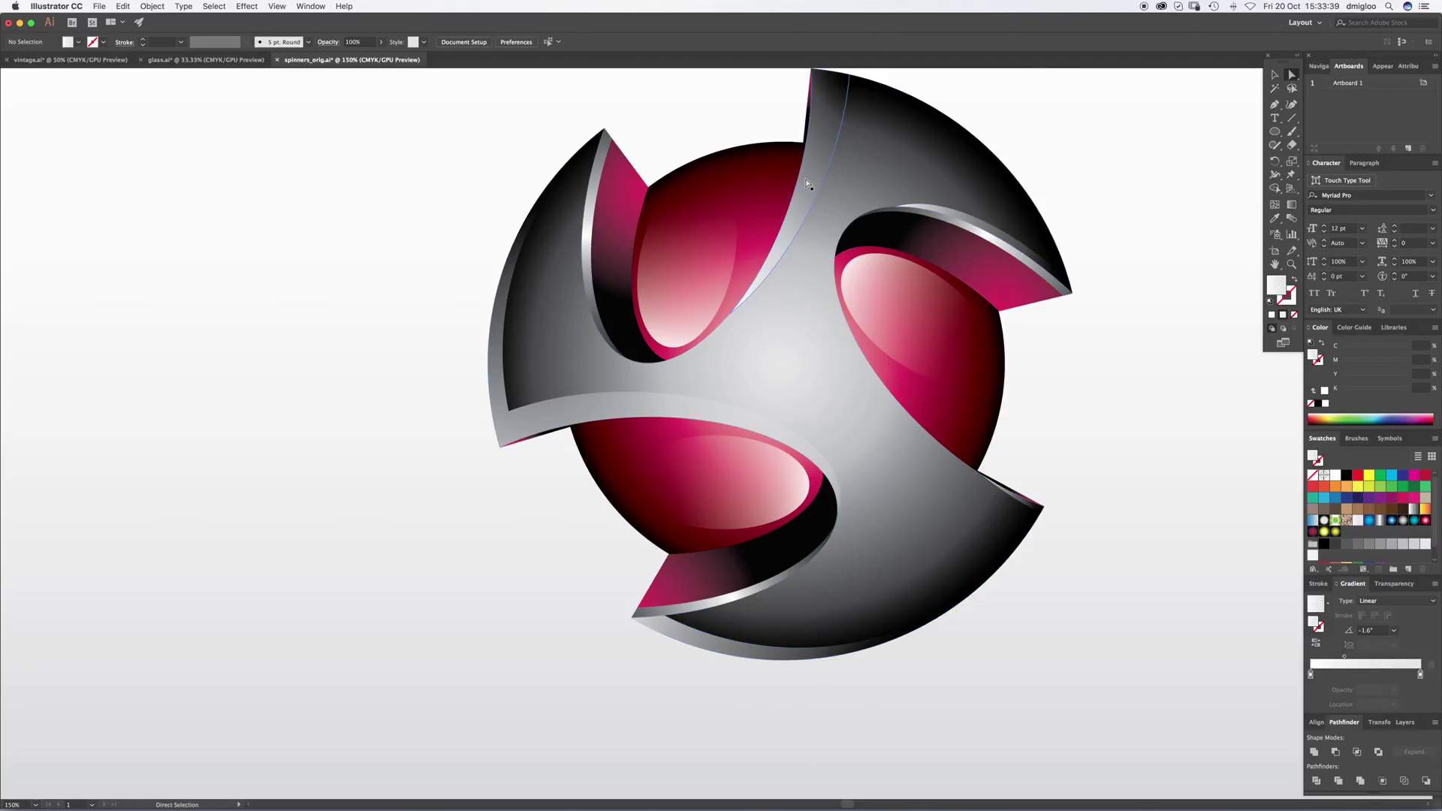
left_click(1044, 143)
key("g")
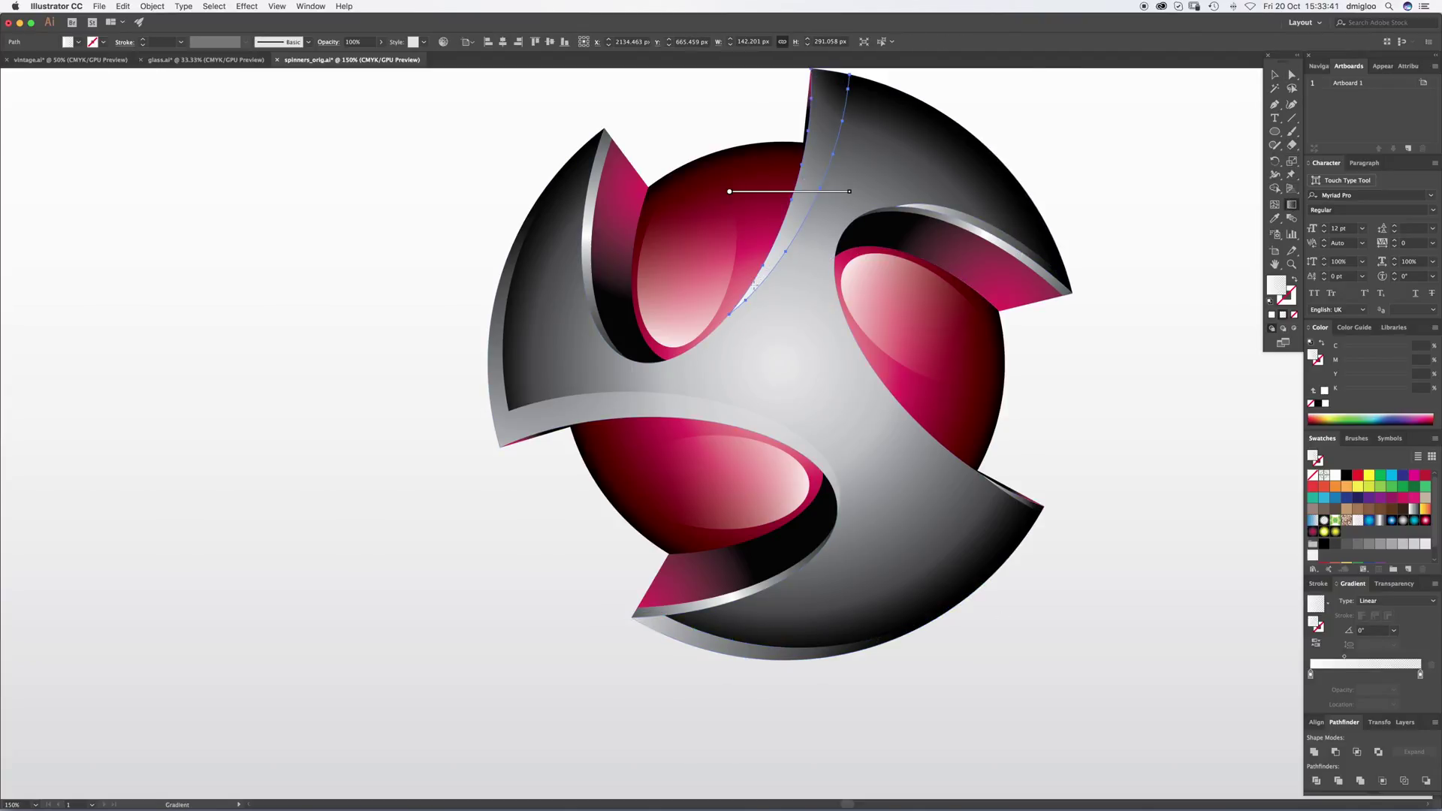
scroll(751, 287, "up", 3)
left_click_drag(746, 392, 841, 154)
key("a")
key("v")
left_click(1118, 192)
key("z")
left_click_drag(652, 482, 657, 482)
Step: Zoom to 400% on the left arm rim's inner corner and select its corner point
left_click(589, 508)
key("a")
left_click(621, 434)
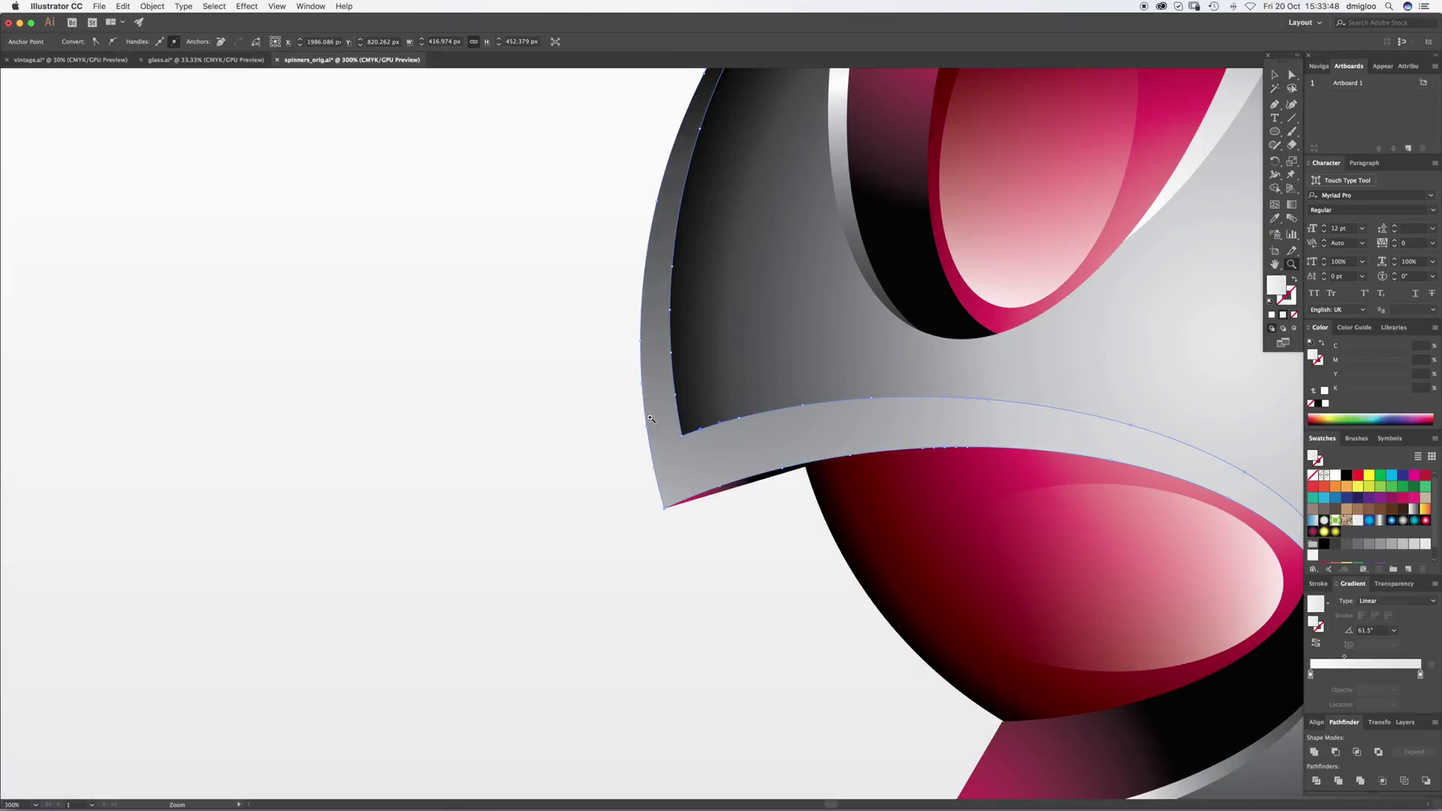
left_click(620, 434, "super")
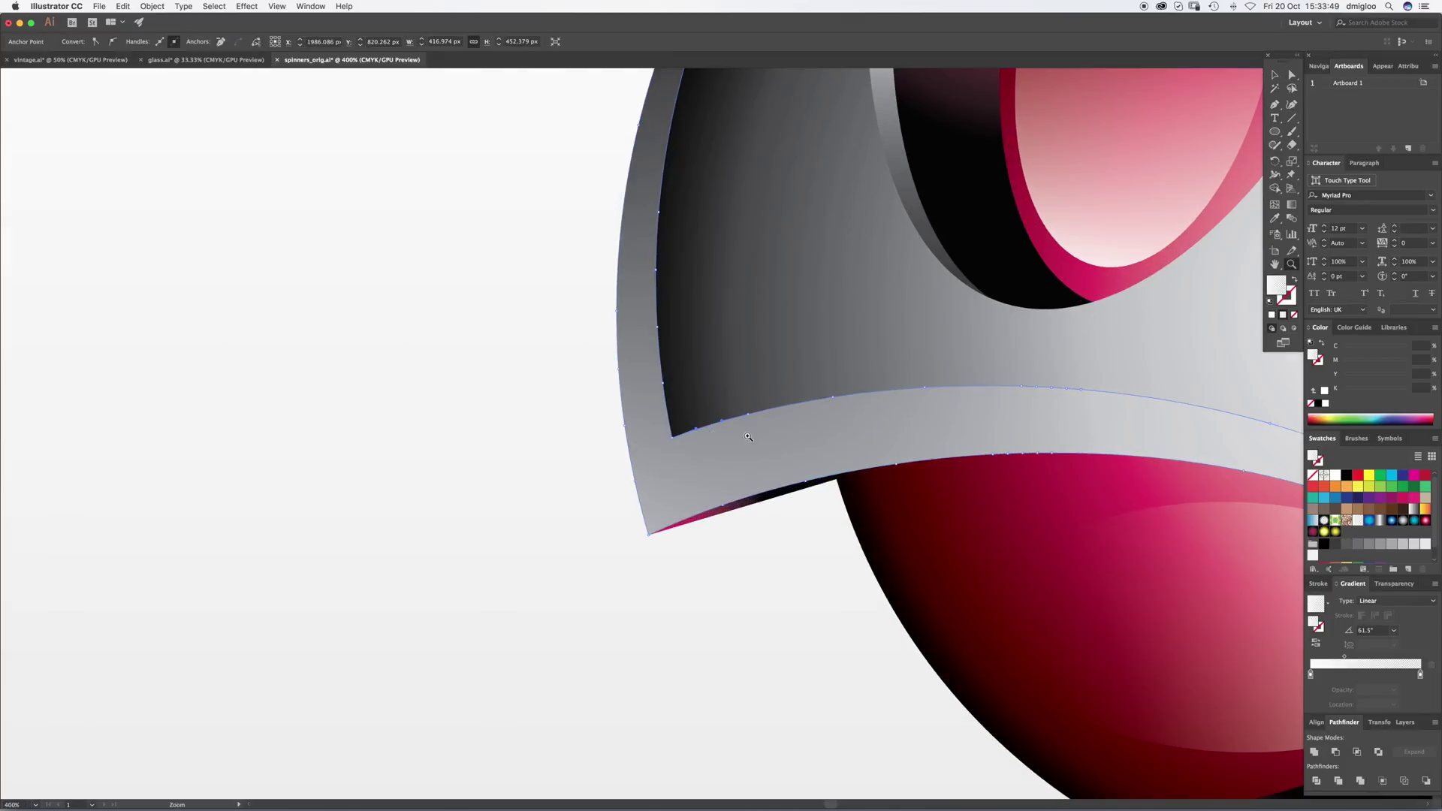
left_click(645, 443, "super")
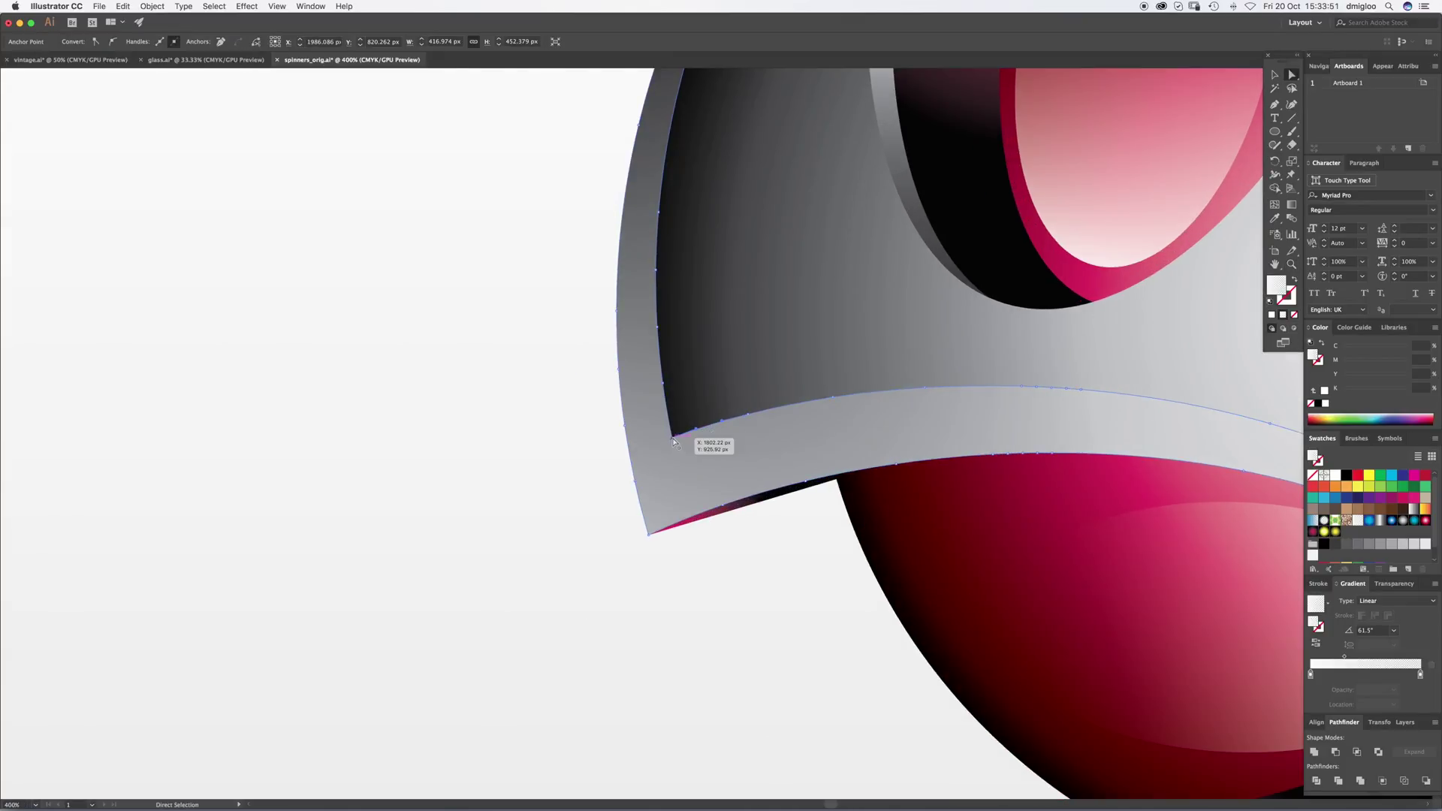
left_click(674, 440)
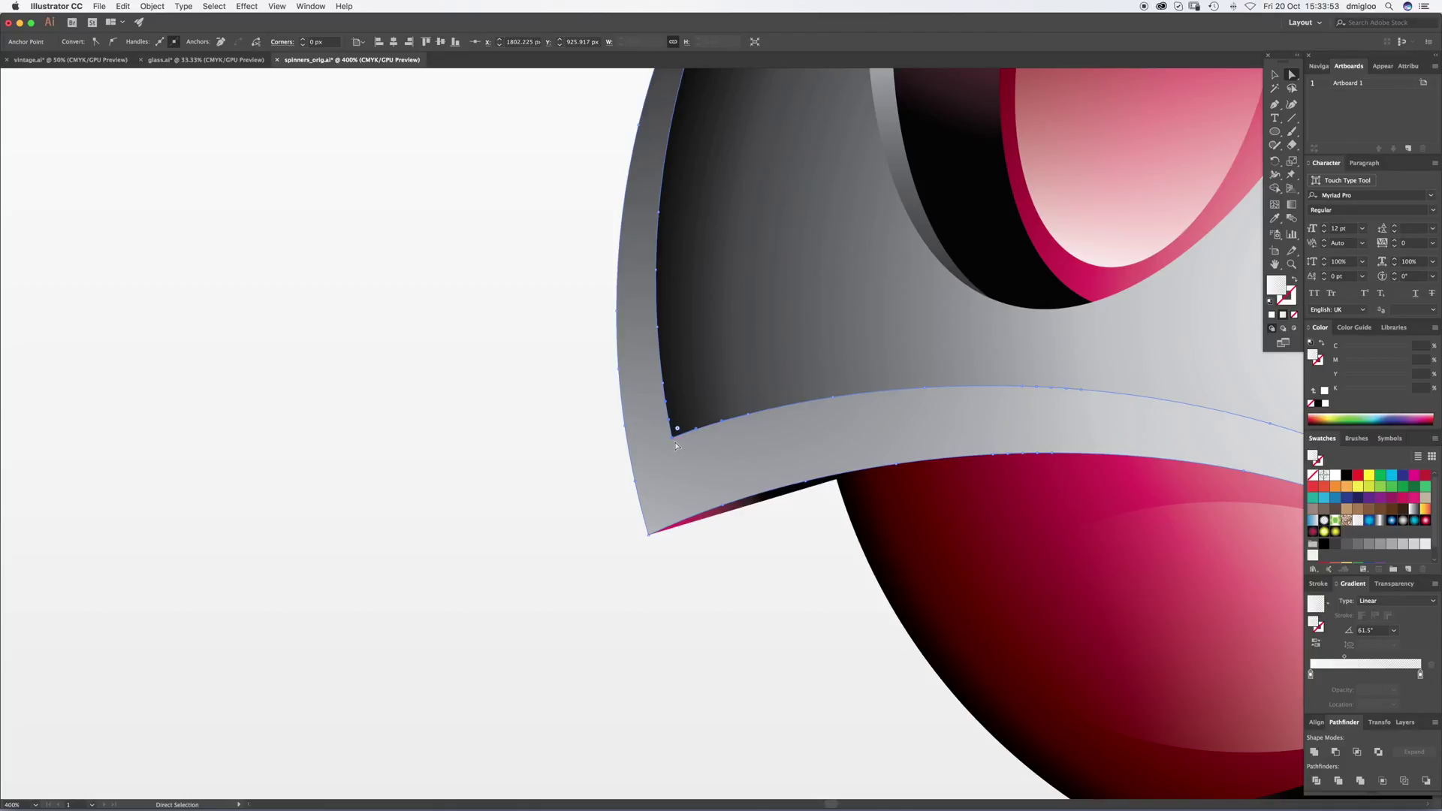
Step: Remove the rim's inner corner anchors and round off the corner curve
key("p")
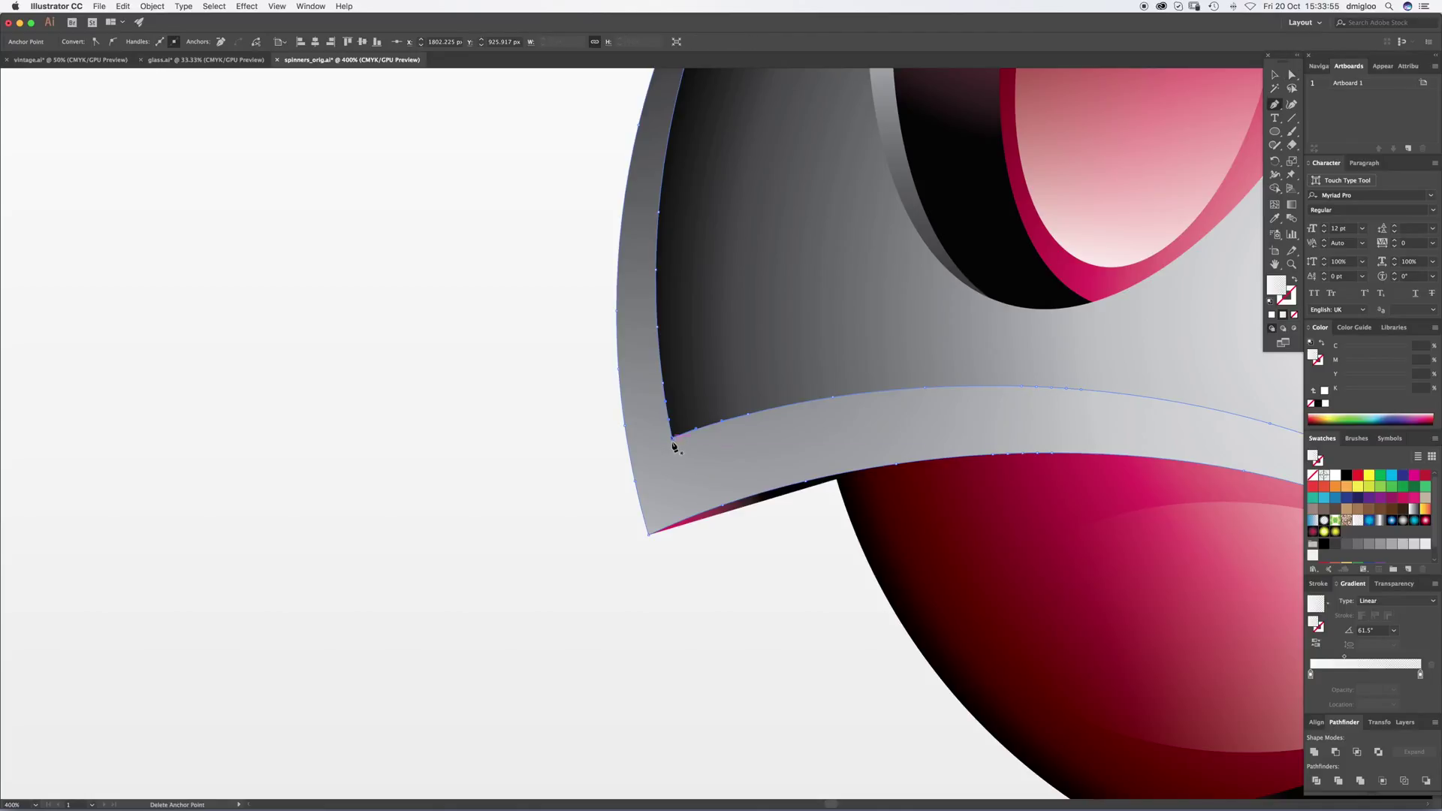
left_click(672, 438)
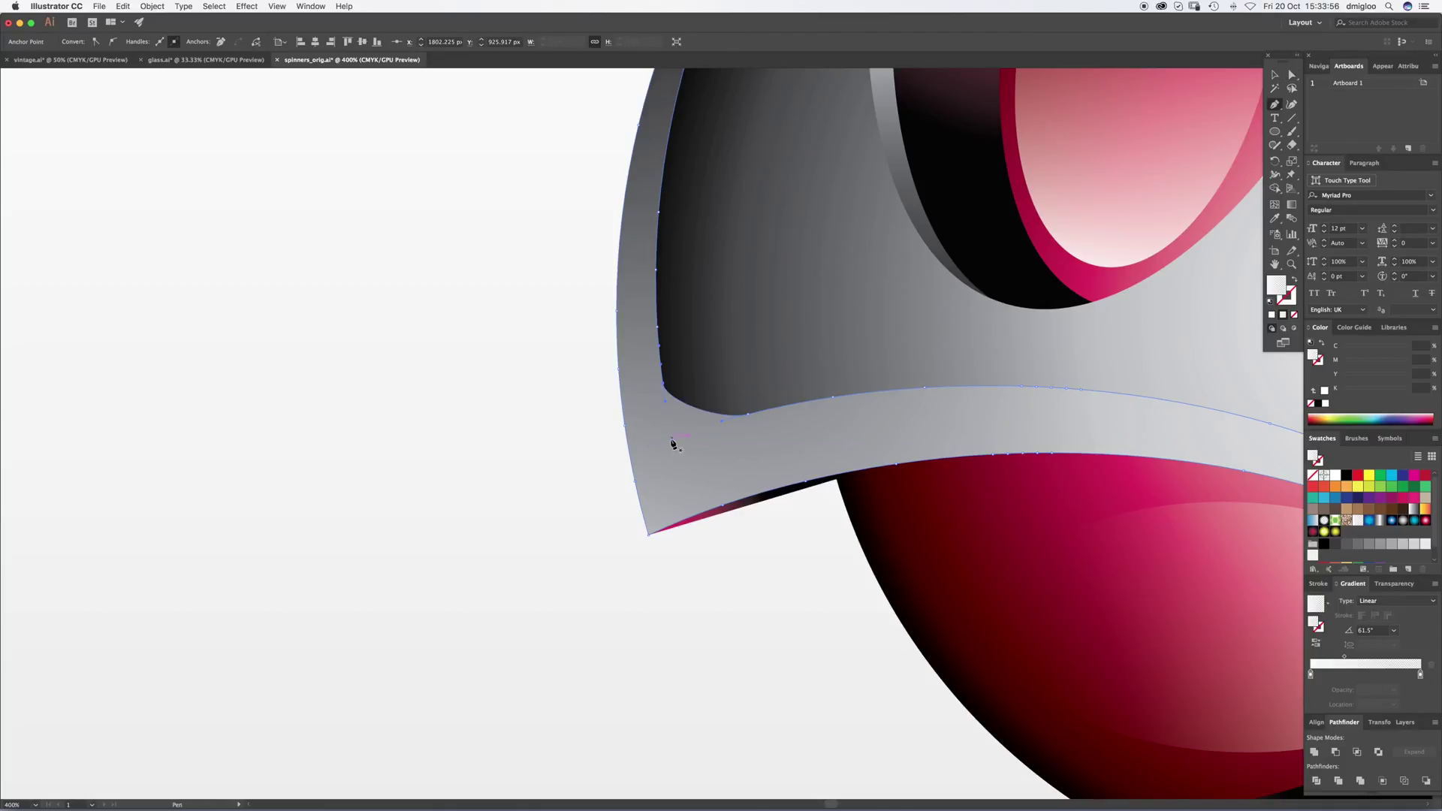
left_click(664, 384)
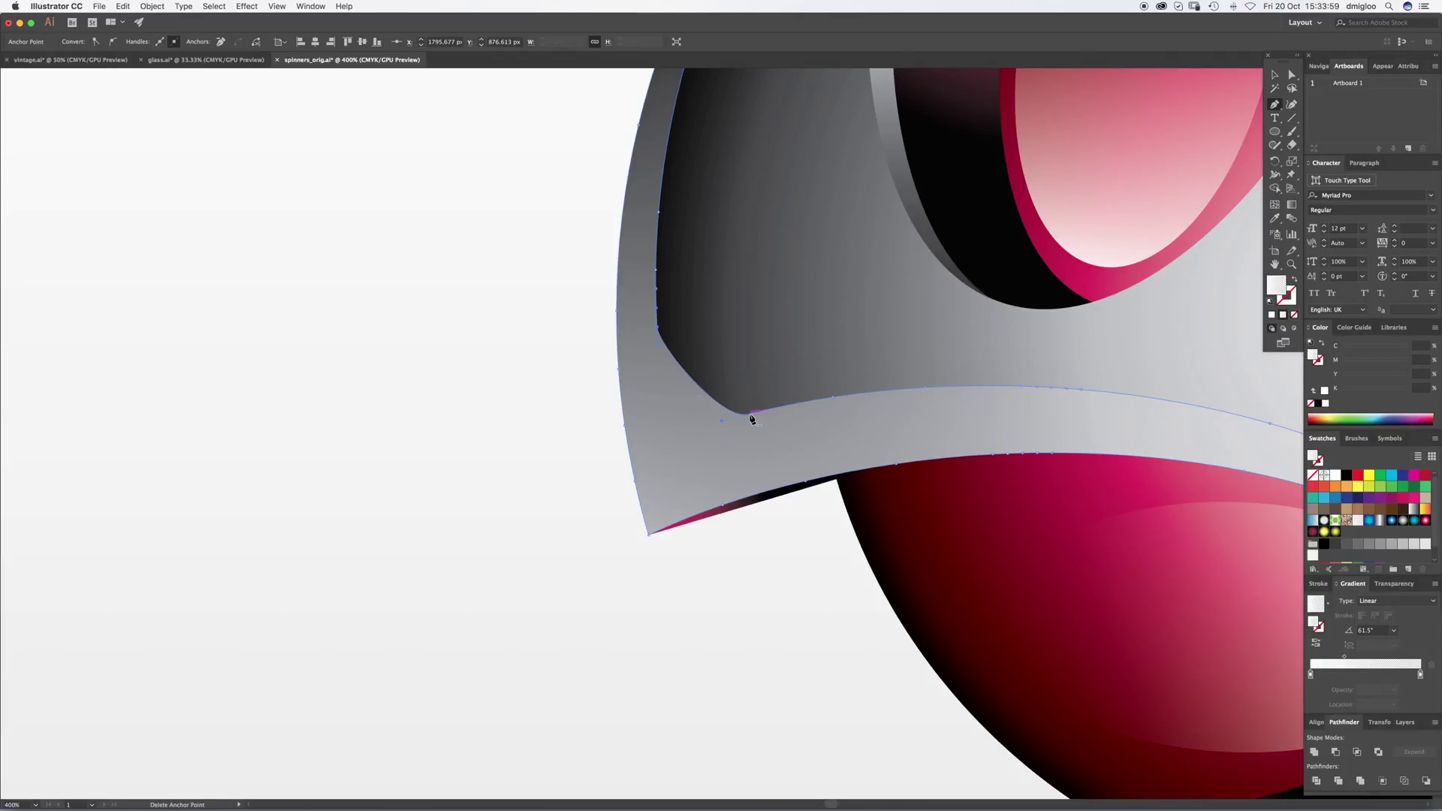
key("a")
left_click(721, 426)
left_click_drag(673, 431, 670, 430)
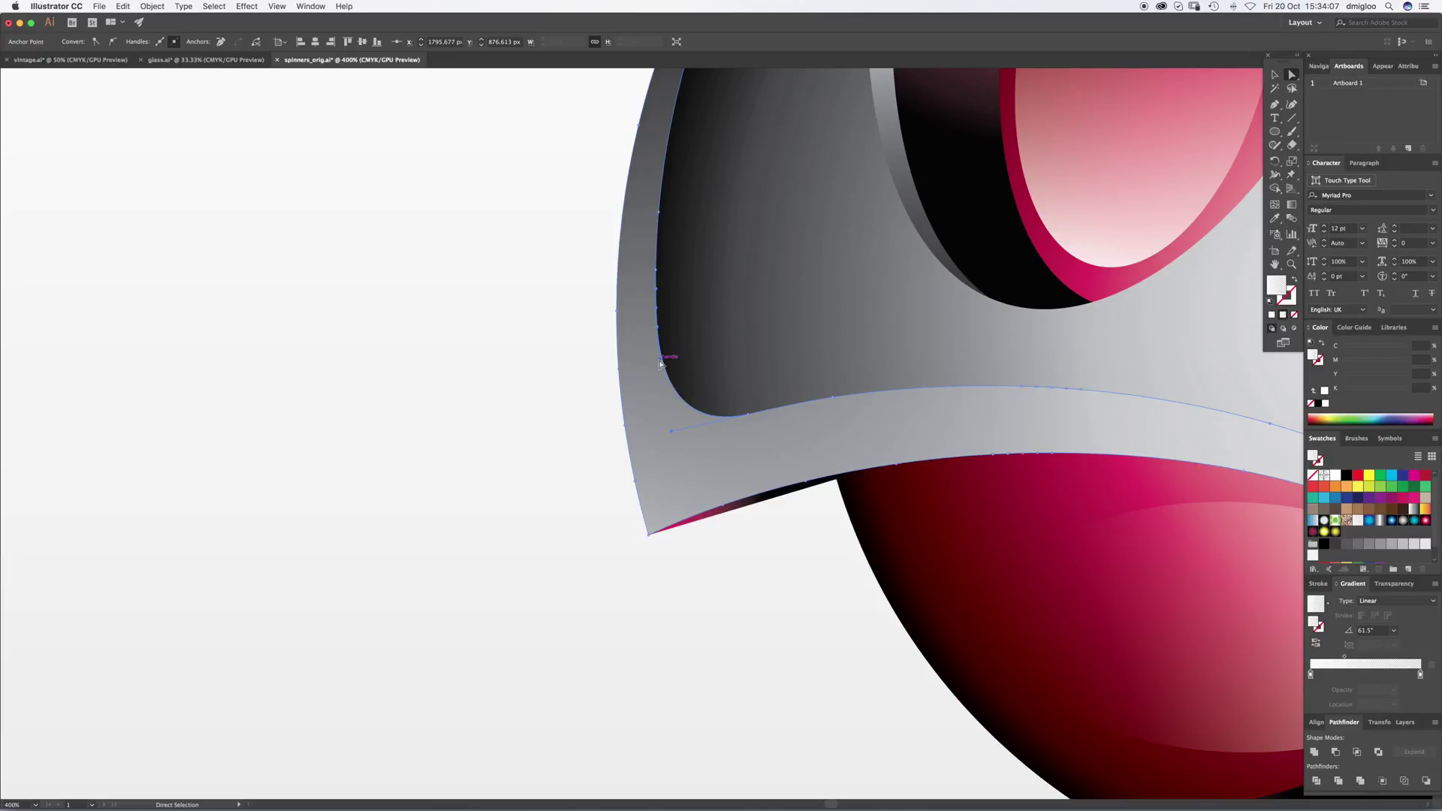
left_click(488, 510)
Step: Zoom back out from the close-up until both spinners are visible
key("super+0")
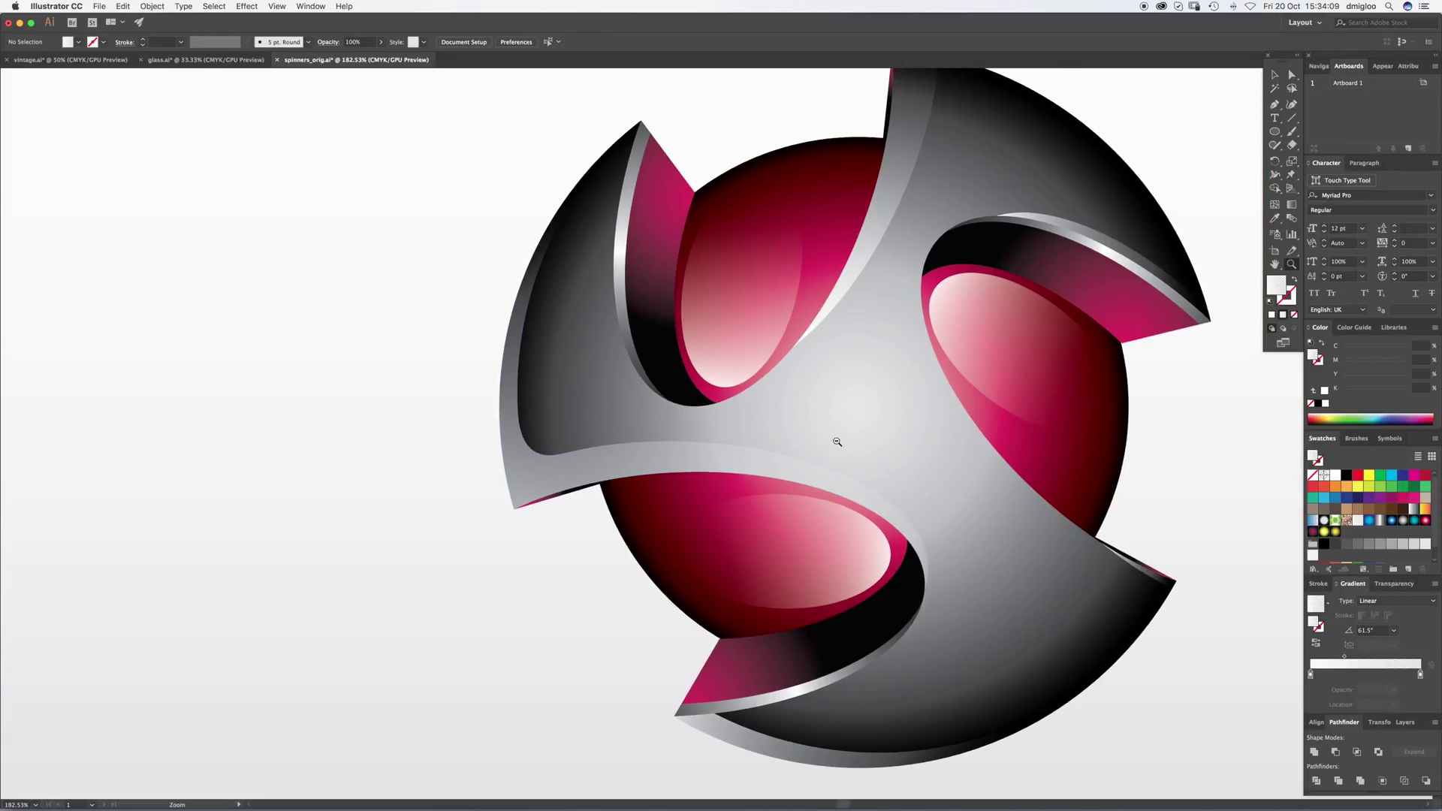
key("z")
left_click(853, 454, "alt")
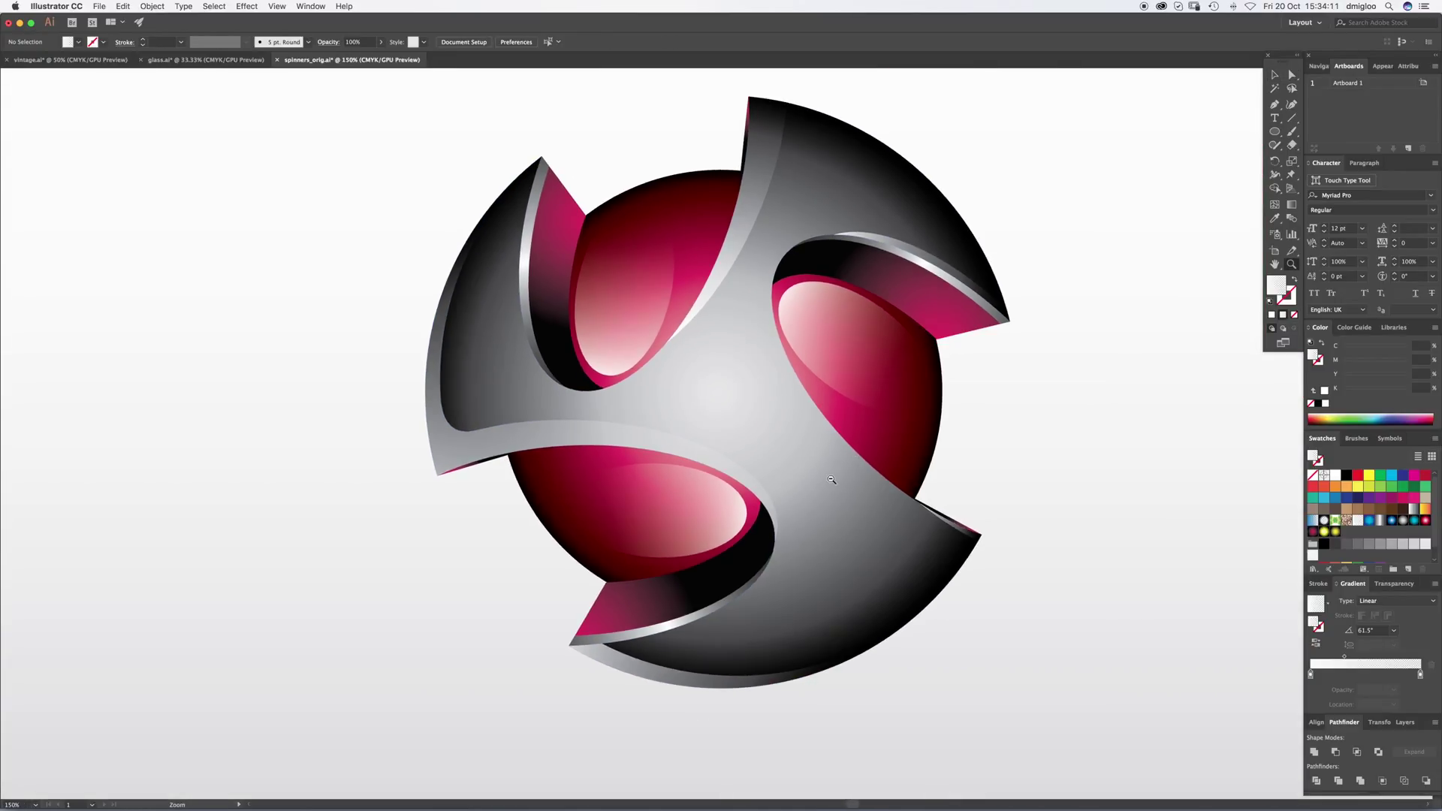
left_click(655, 480, "alt")
Step: Draw a wide, flat ellipse beneath the right spinner
left_click(661, 481, "alt")
key("v")
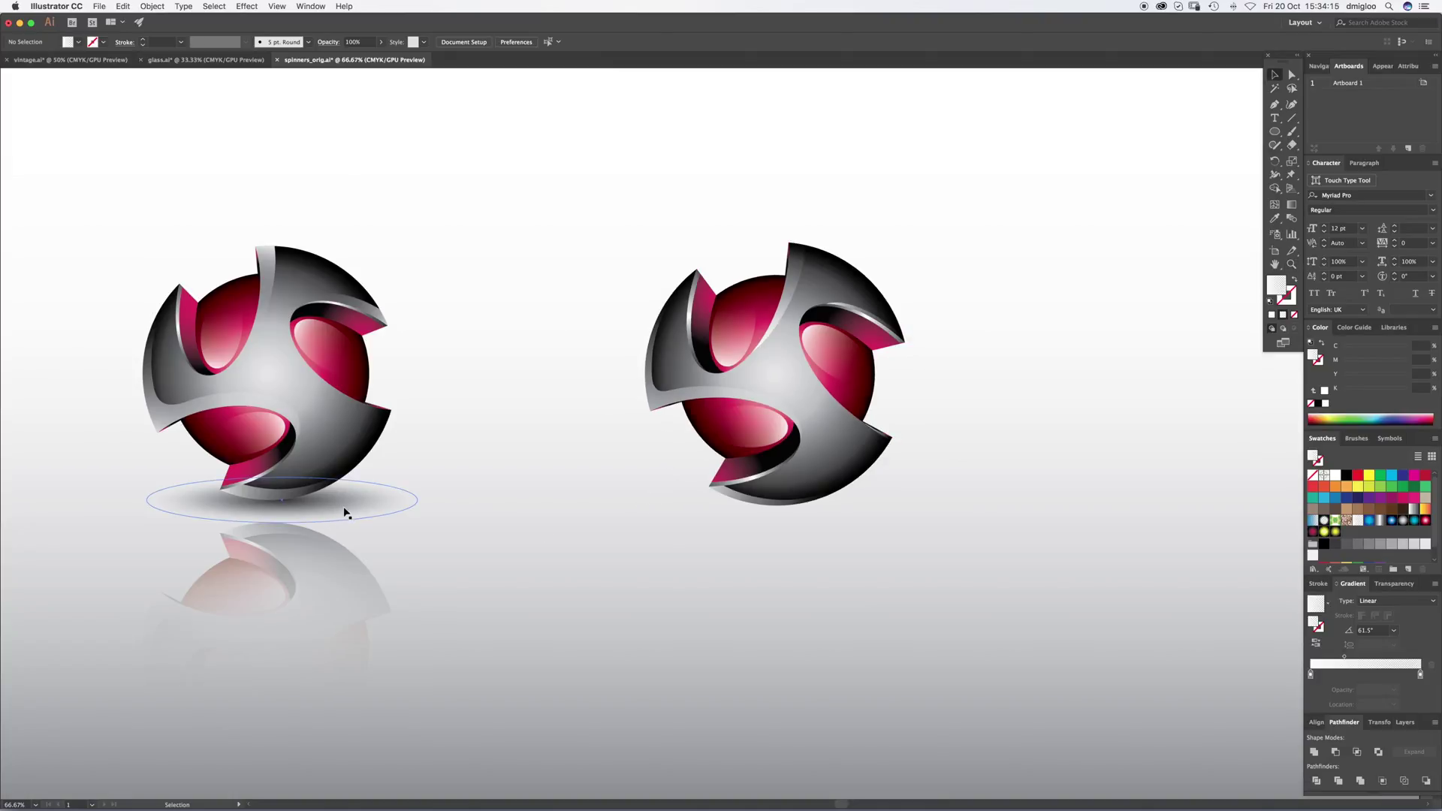
left_click(1274, 131)
left_click_drag(632, 483, 923, 529)
Step: Group the right spinner's parts with Cmd+G and reselect the ellipse
key("v")
left_click(800, 501, "shift")
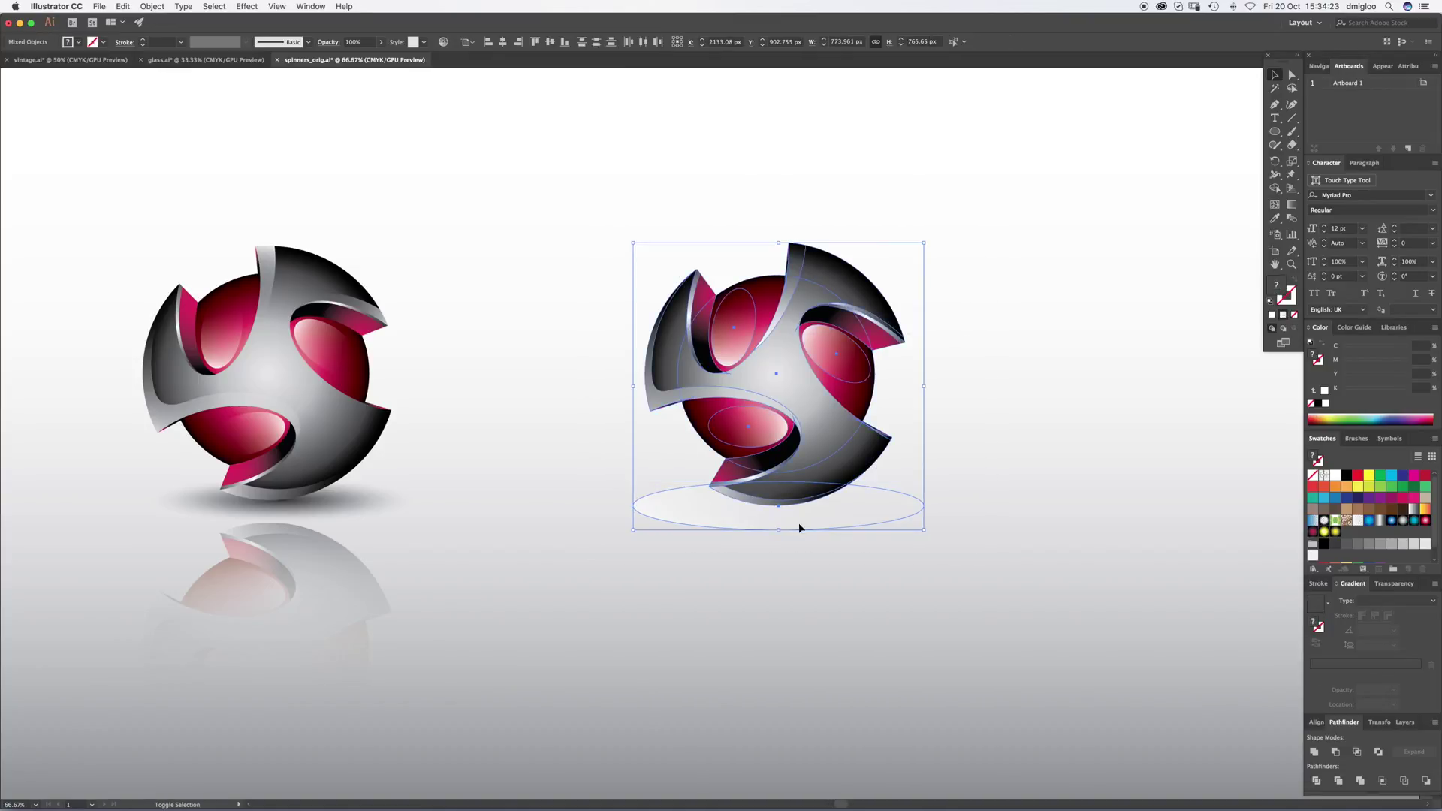
left_click(812, 515, "shift")
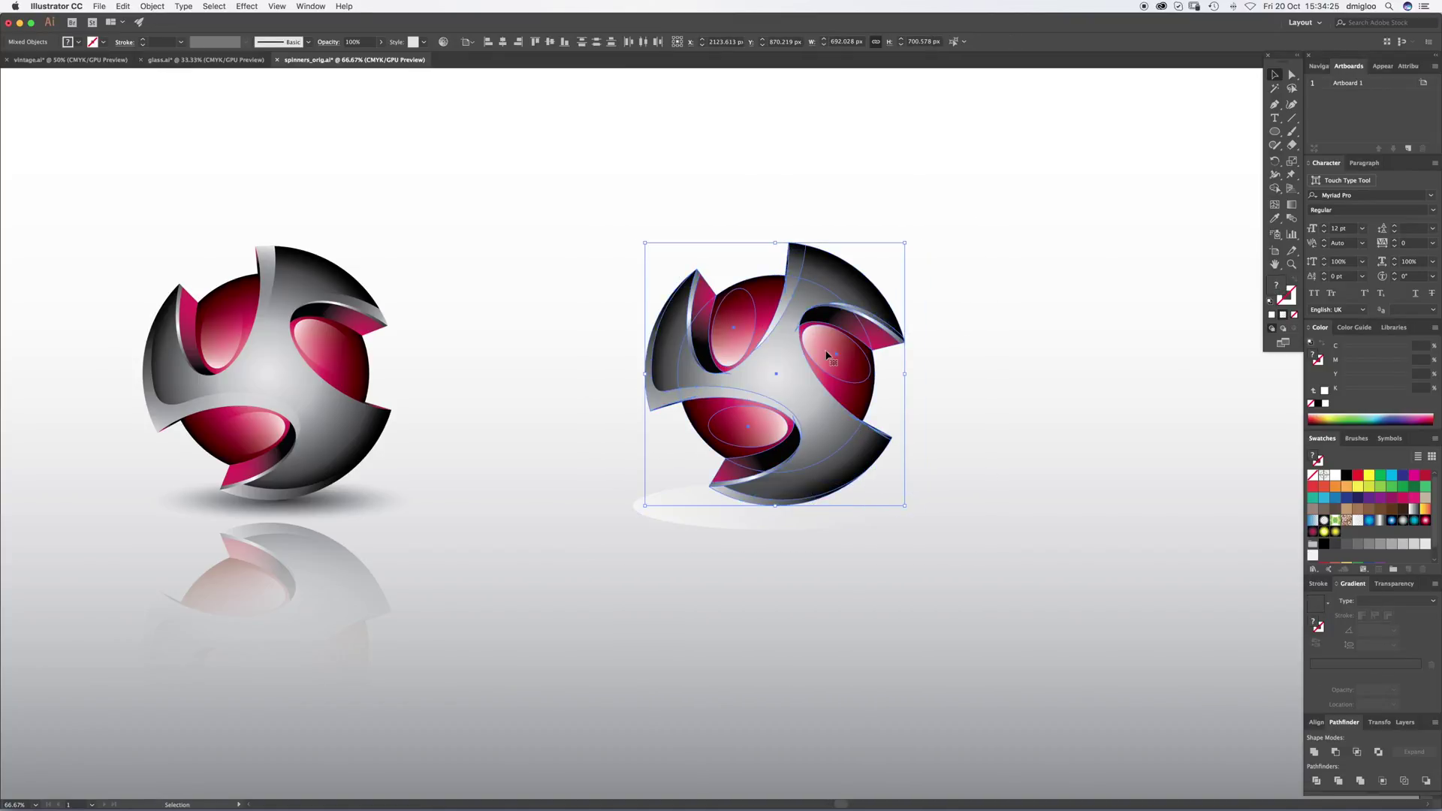
key("super+g")
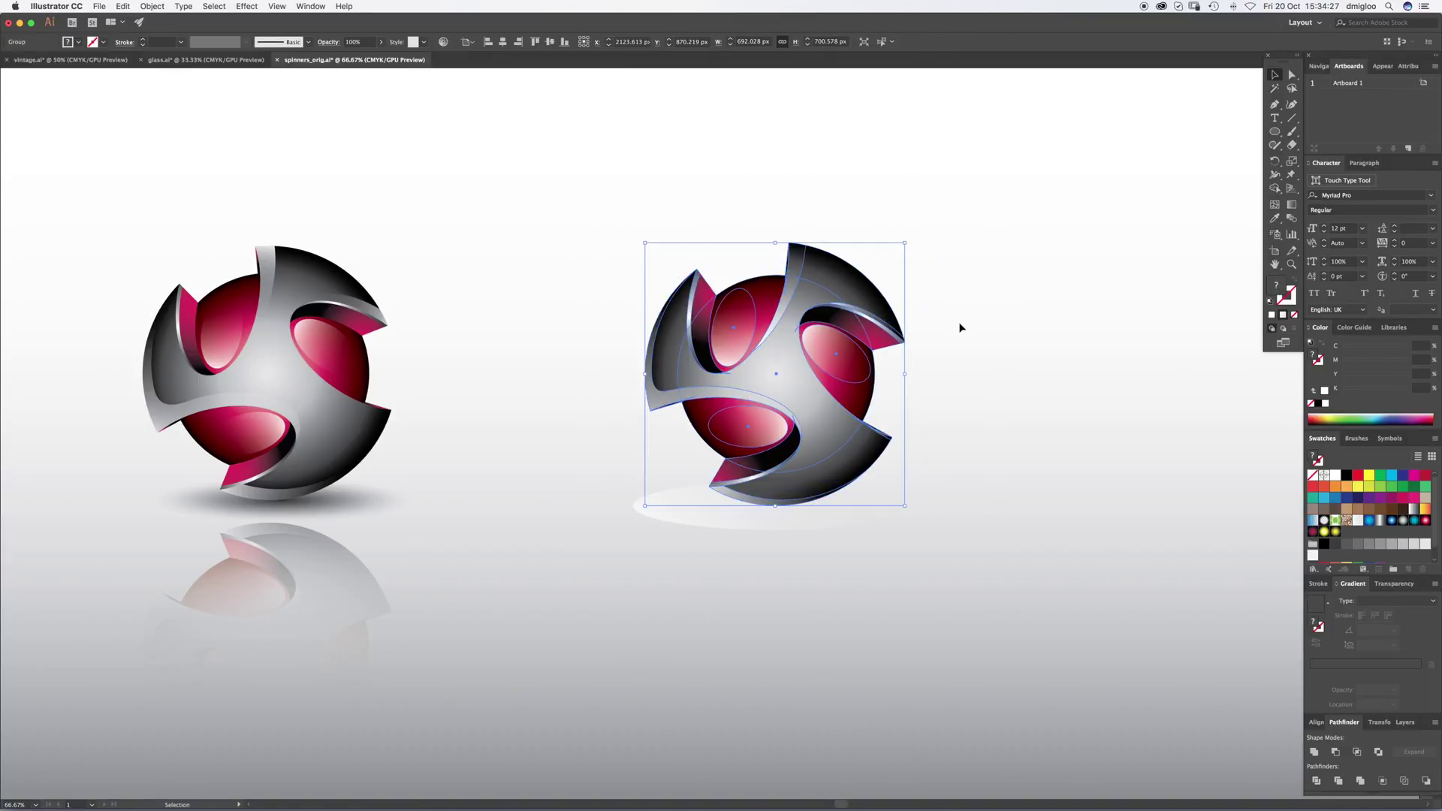
left_click(820, 519)
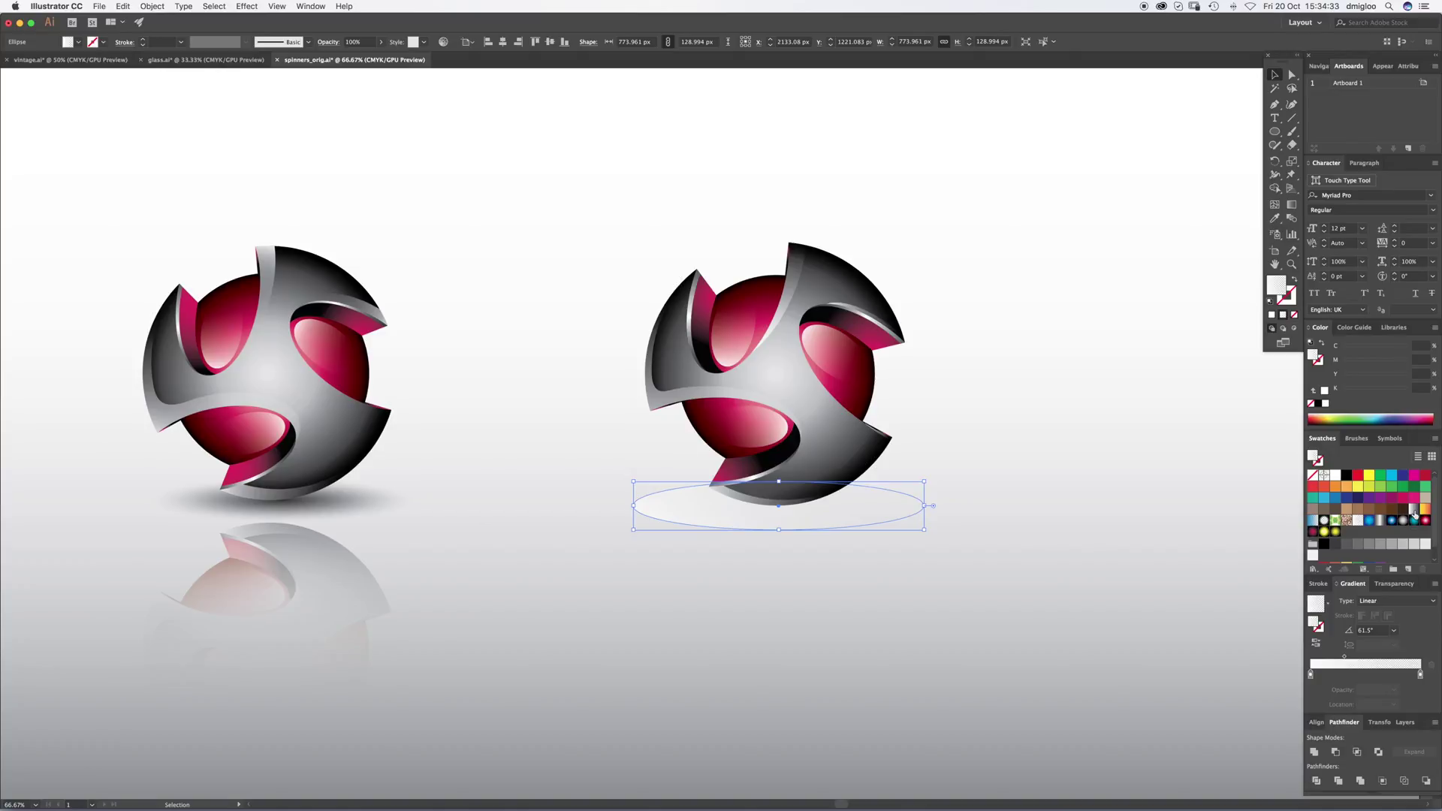
Step: Fill the ellipse with a reversed radial gradient: black centre, outer stop at 0% opacity
left_click(1414, 511)
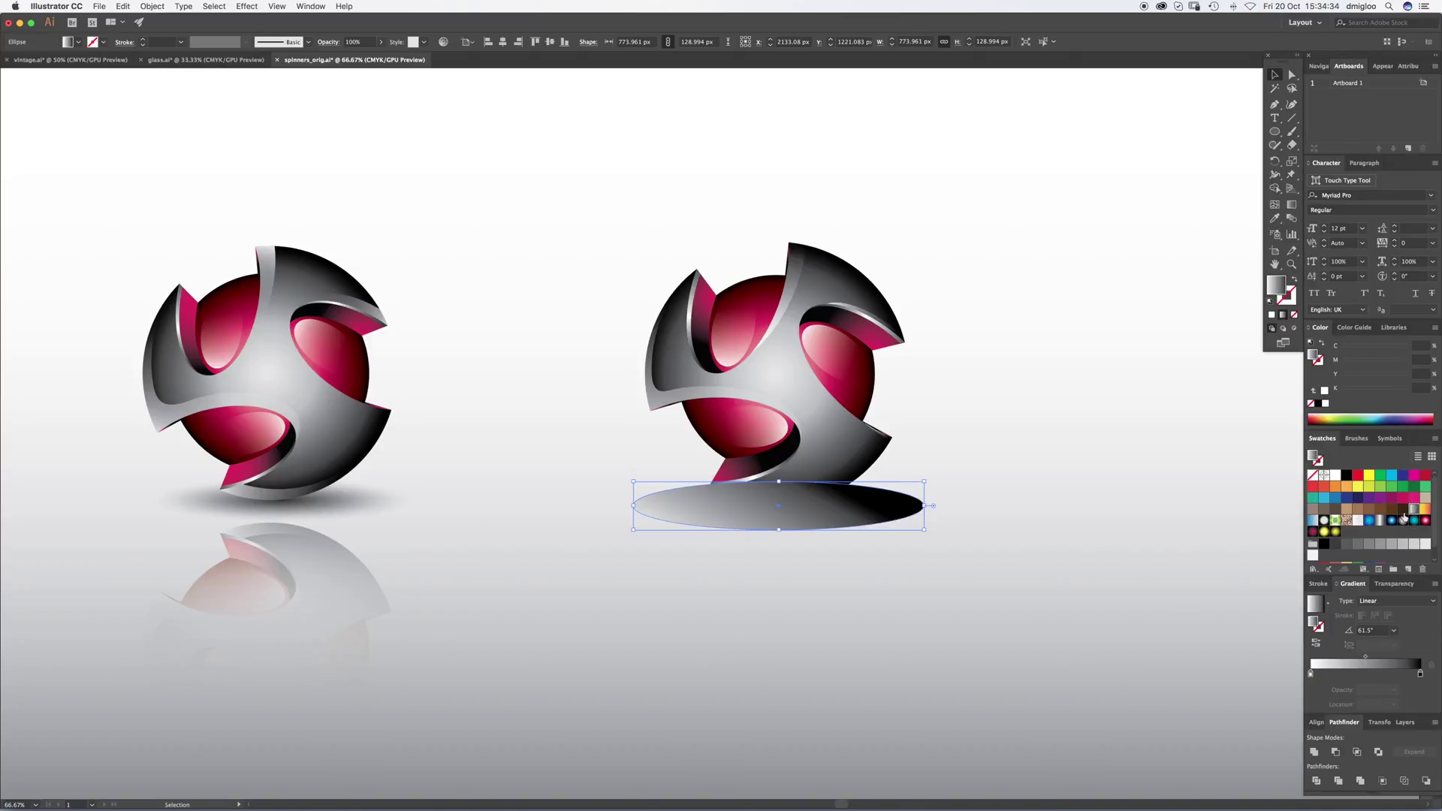
left_click(1384, 601)
left_click(1384, 614)
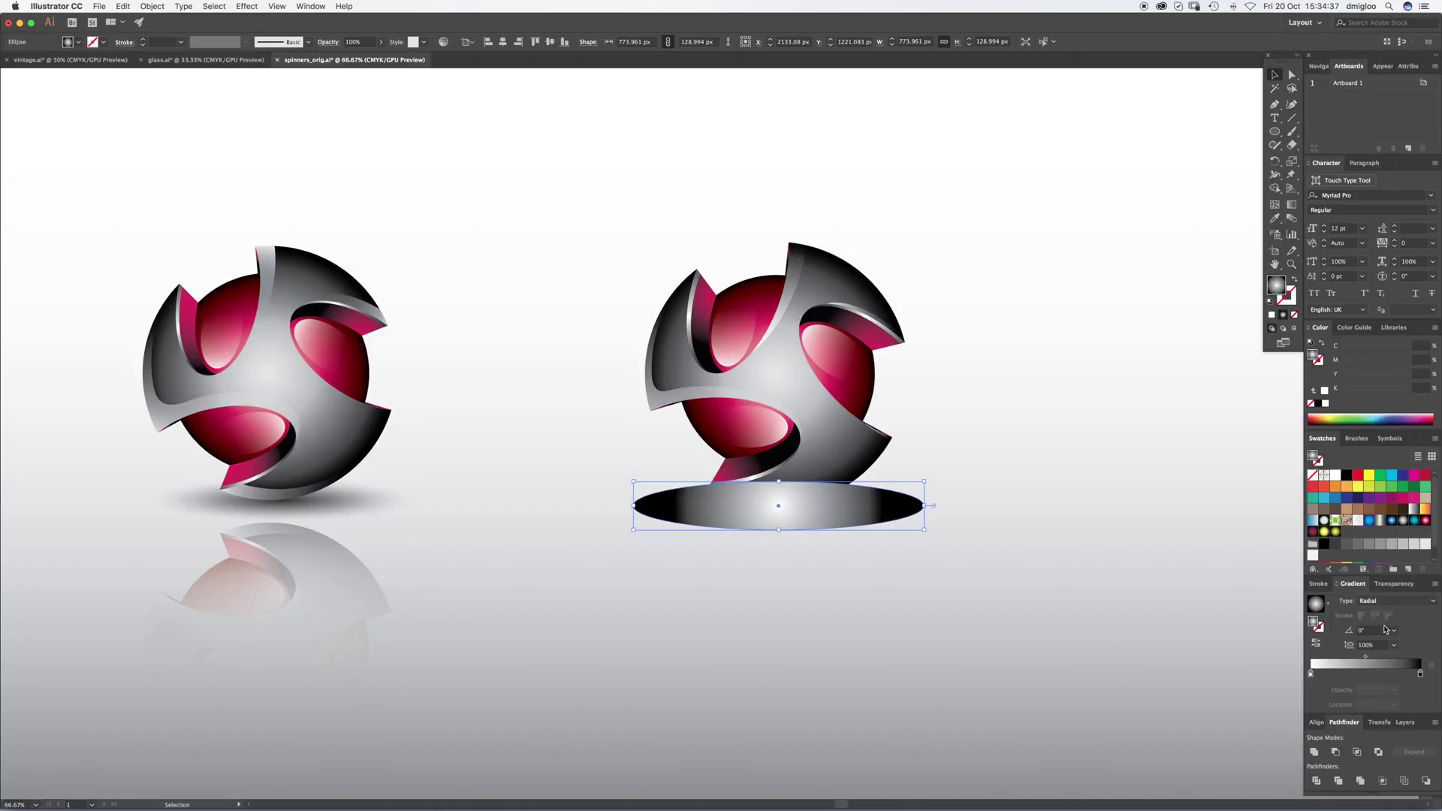
left_click(1311, 644)
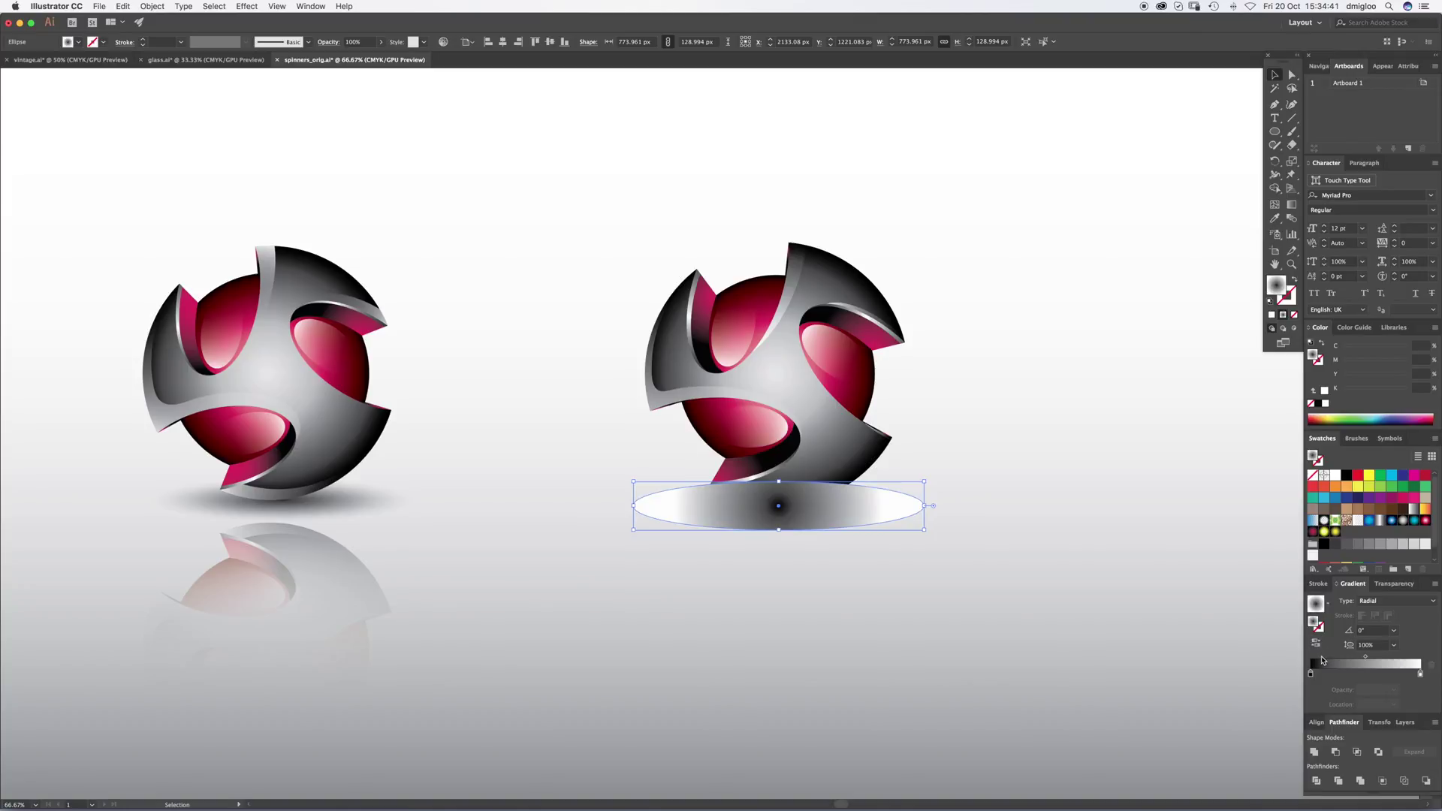
left_click(1421, 675)
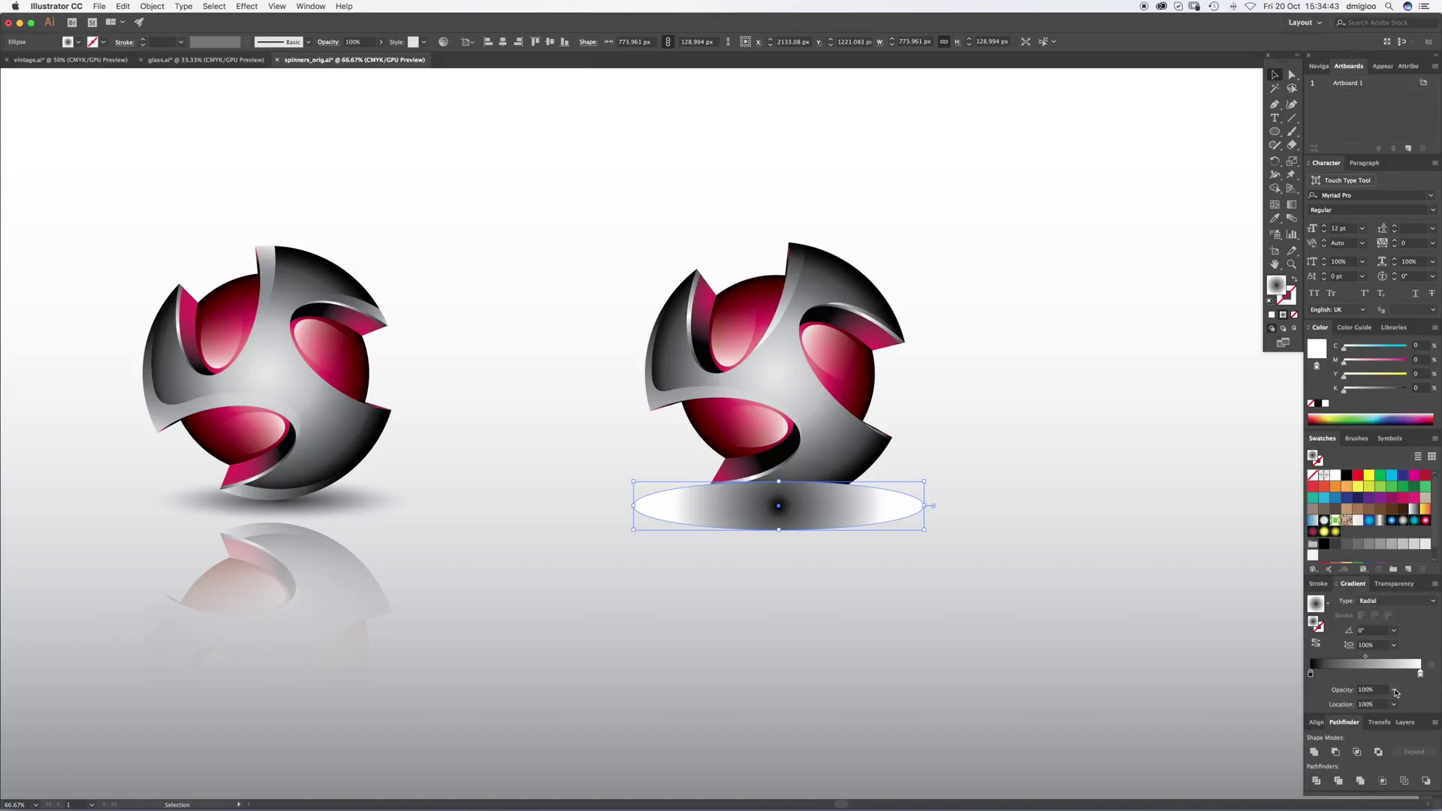
left_click(1394, 690)
left_click(1407, 554)
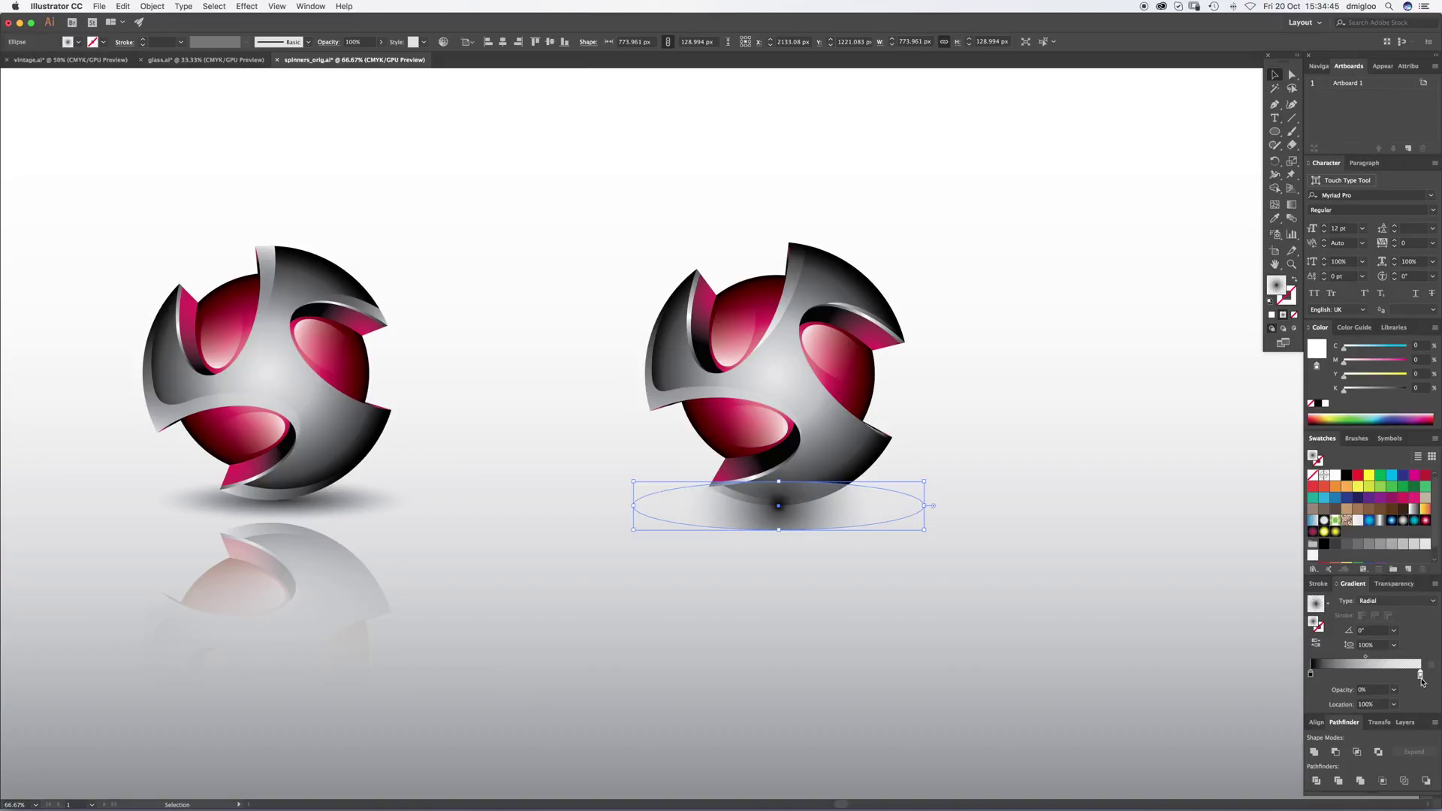
Step: Squash and widen the radial gradient with the Gradient tool to fit the flat ellipse
left_click(1290, 204)
left_click_drag(778, 411, 779, 489)
left_click_drag(679, 506, 633, 506)
left_click_drag(780, 490, 780, 482)
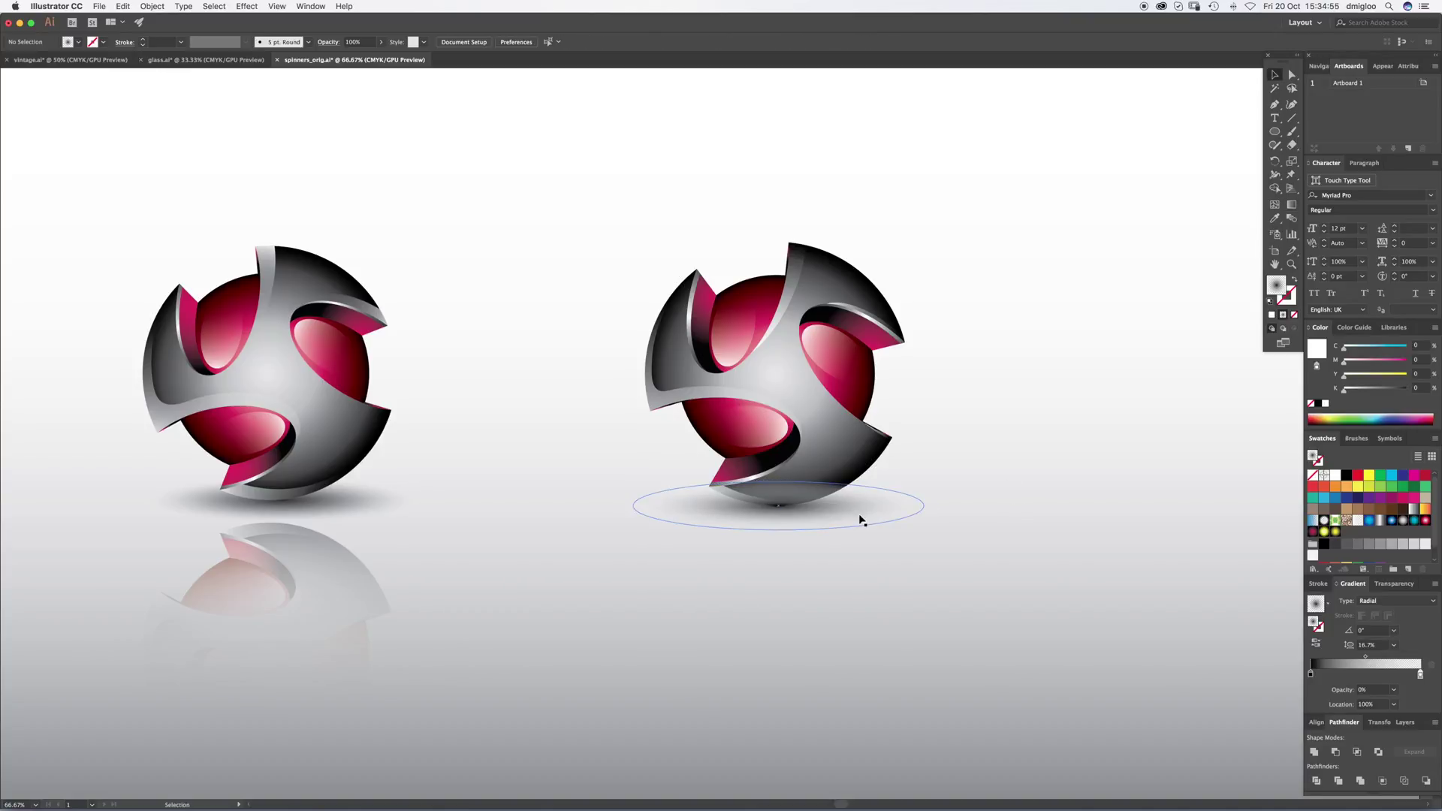
key("v")
key("super")
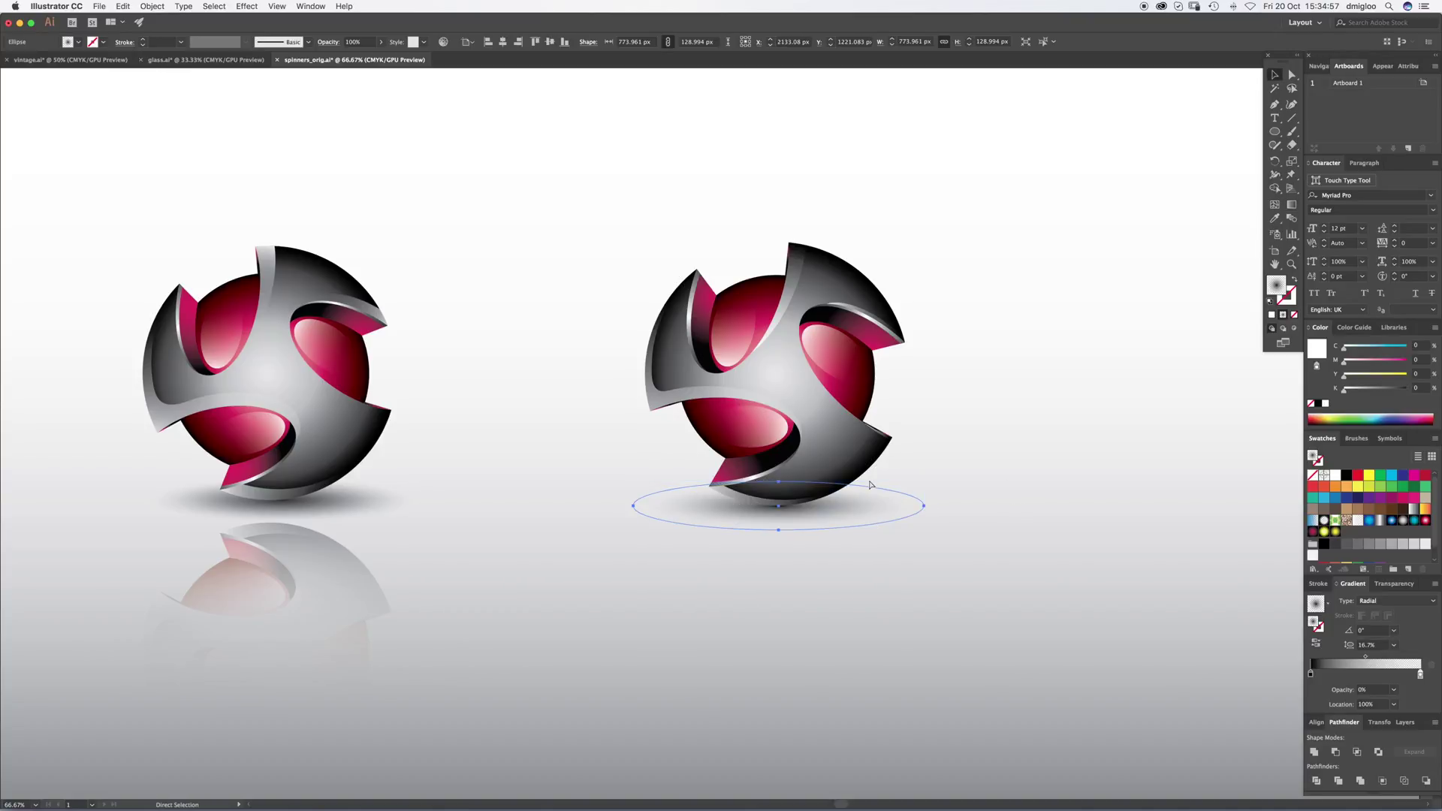
left_click(984, 488)
left_click(871, 506)
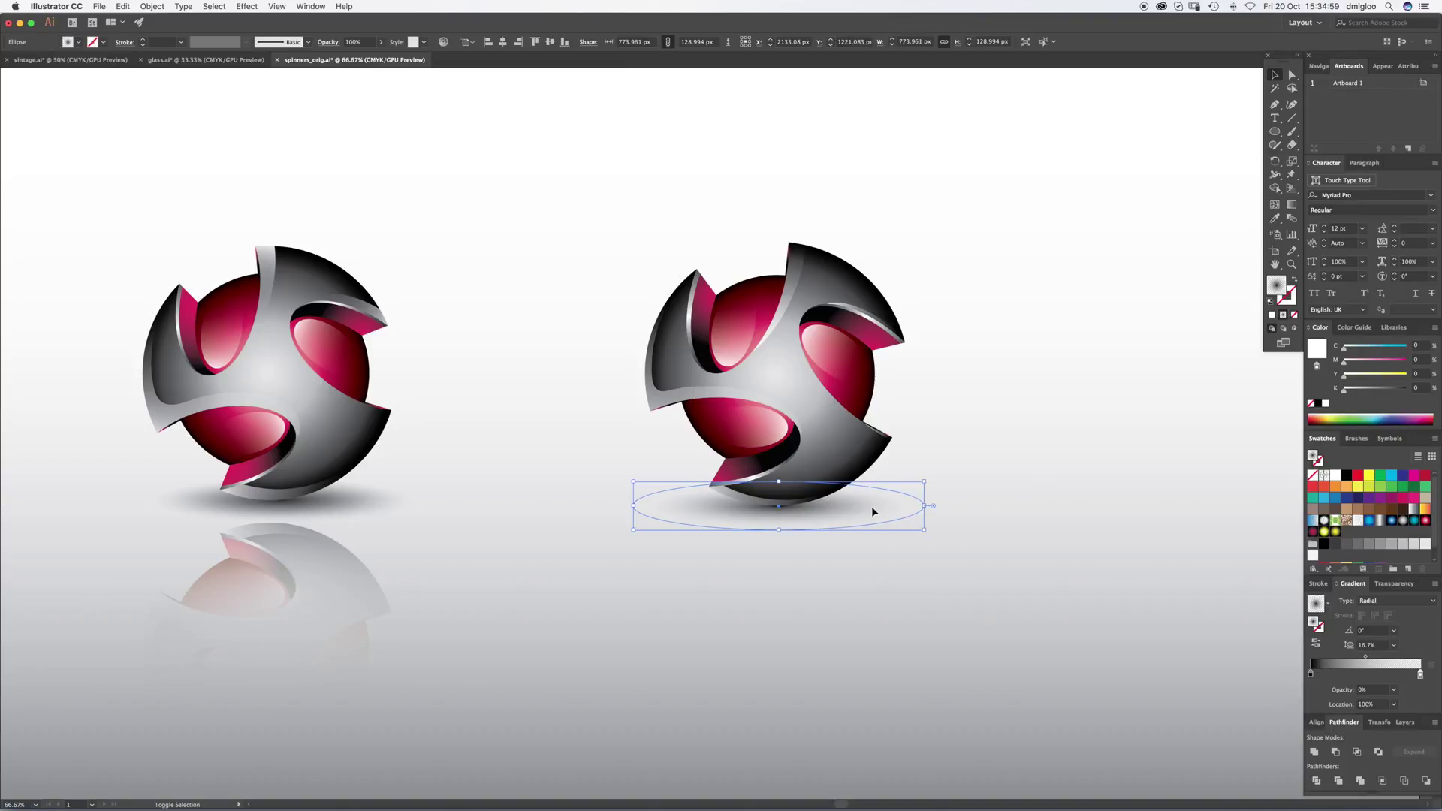
key("super+shift+a")
left_click(841, 516)
Step: Move the shadow gradient midpoint to 59.07% and set the shadow's blend mode to Multiply
left_click_drag(1366, 659, 1375, 658)
left_click(1055, 515)
left_click(851, 506)
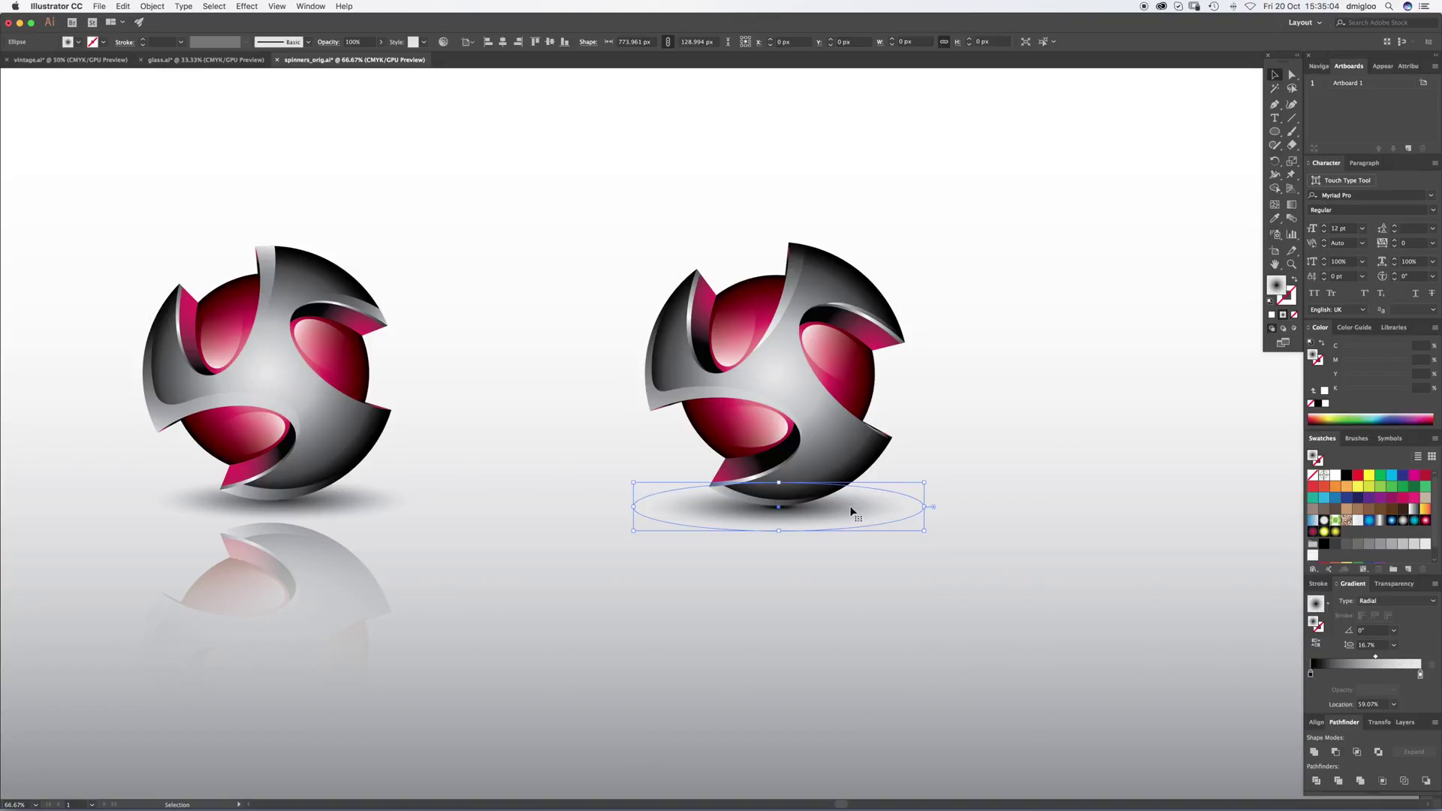
left_click(1405, 586)
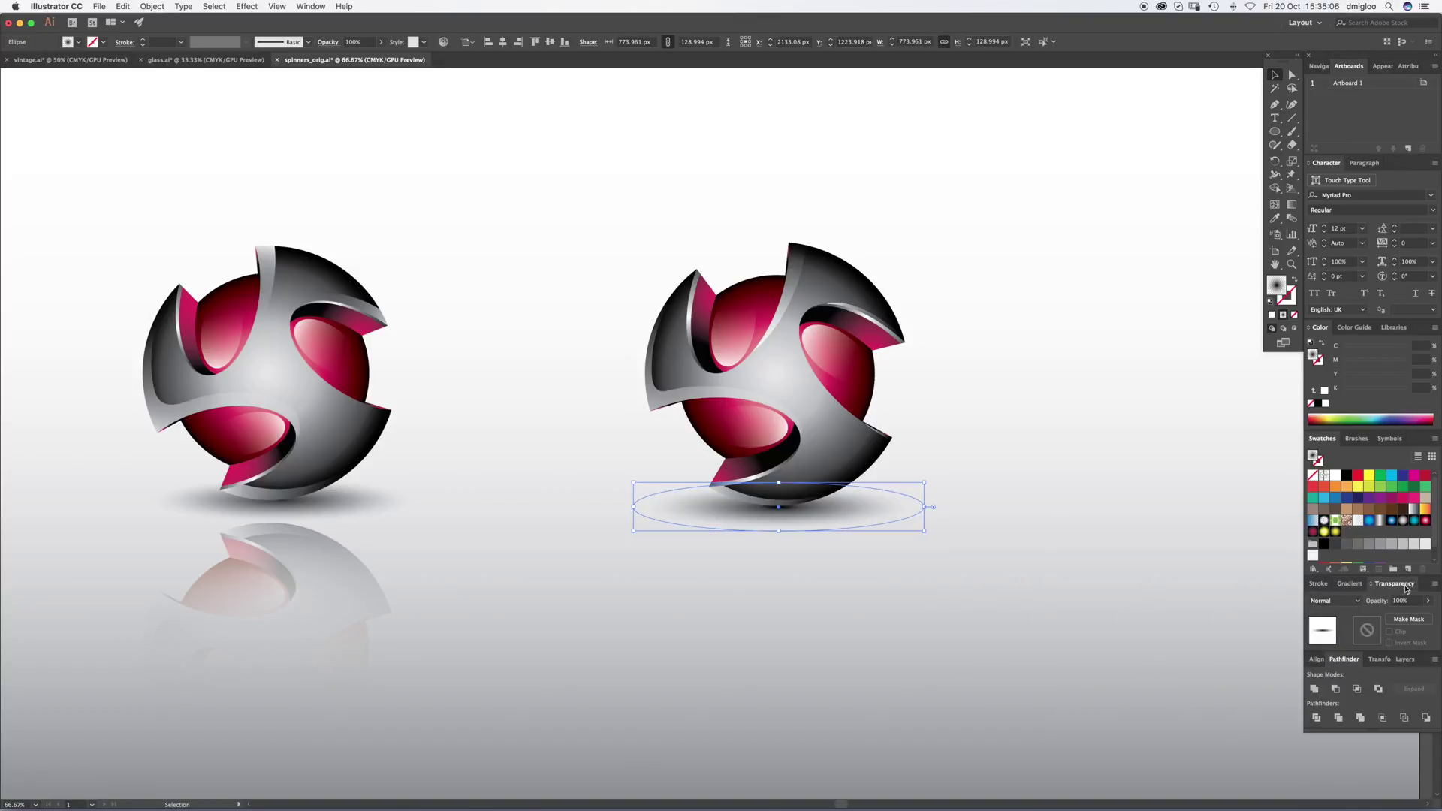
left_click(1344, 601)
left_click(1344, 418)
left_click(1129, 499)
Step: Try moving the right spinner lower, undo it, and zoom in on its shadow
key("z")
key("super+minus")
key("v")
left_click_drag(841, 312, 799, 554)
left_click(1002, 457)
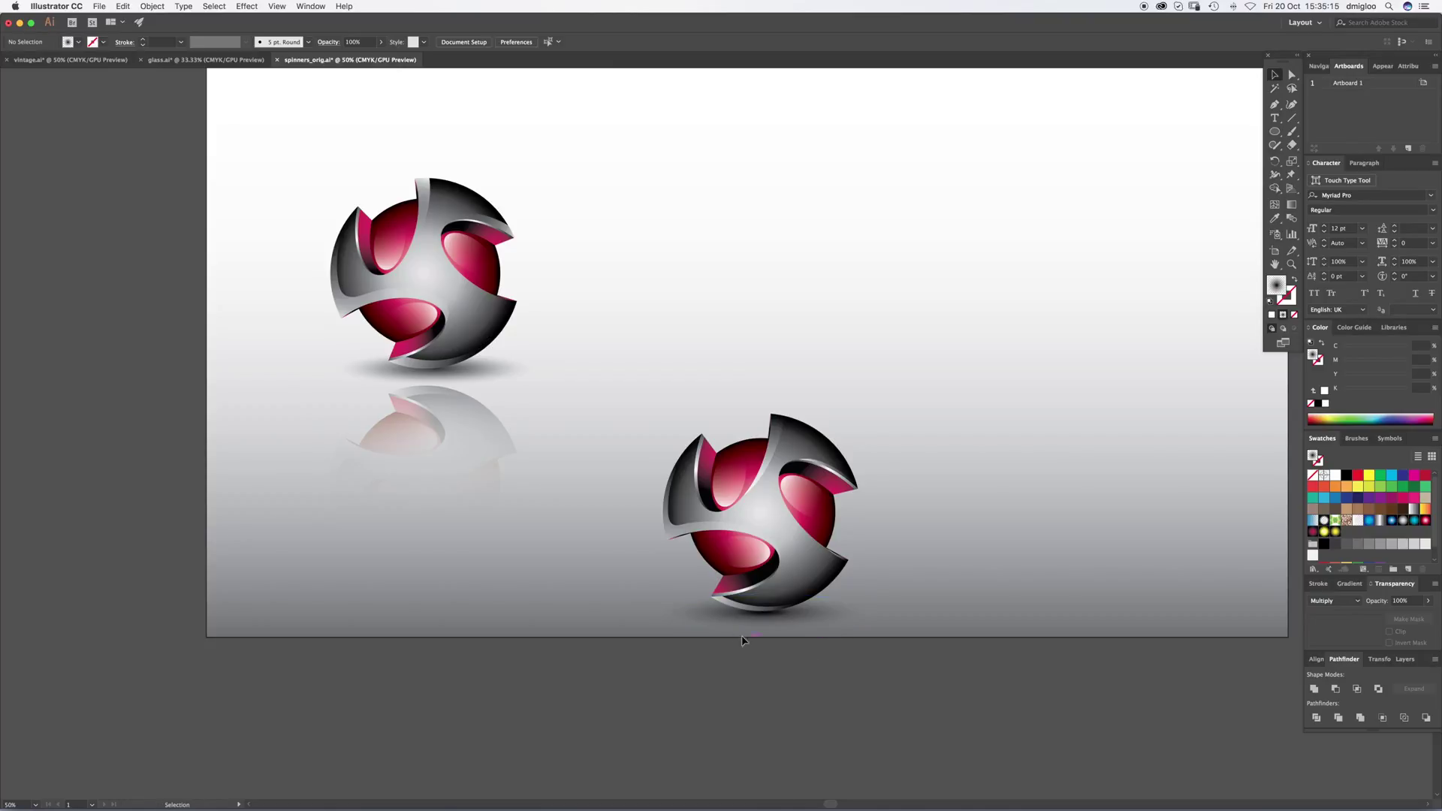
key("super+z")
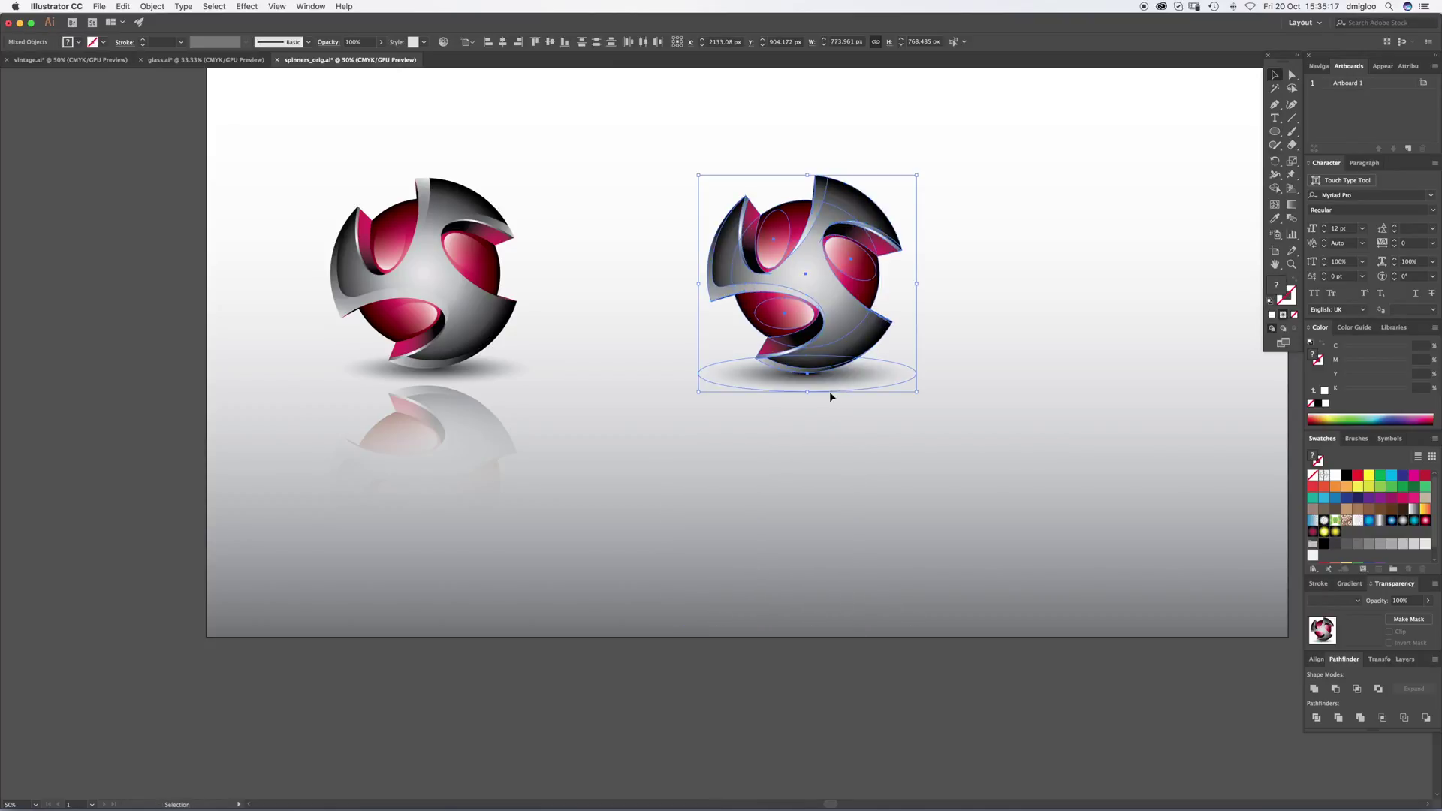
left_click(819, 387)
key("z")
left_click(744, 384)
left_click(745, 384)
Step: Try moving the shadow's black gradient stop to 13.12%, then undo it
key("v")
left_click(799, 494)
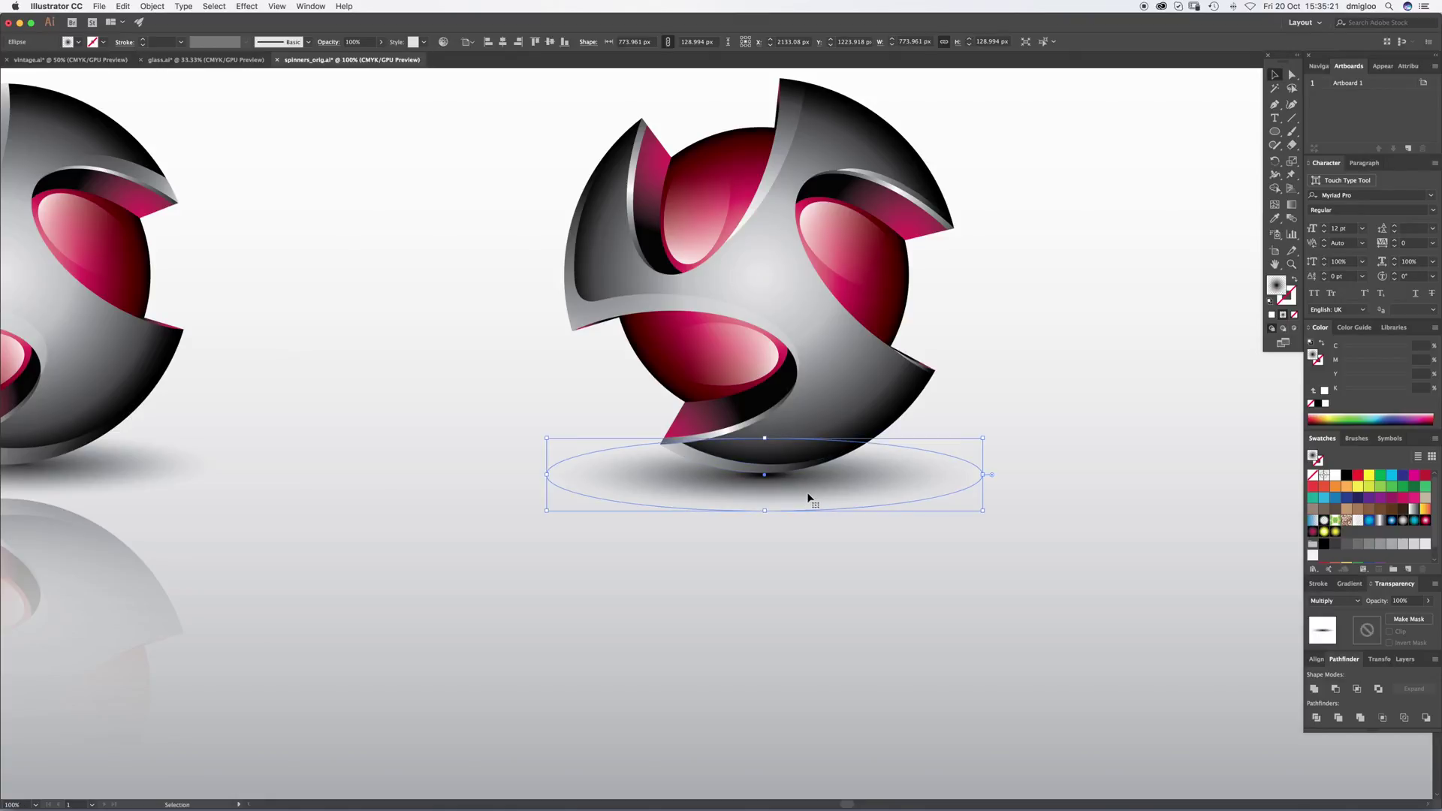
left_click(1349, 584)
left_click_drag(1312, 678, 1326, 680)
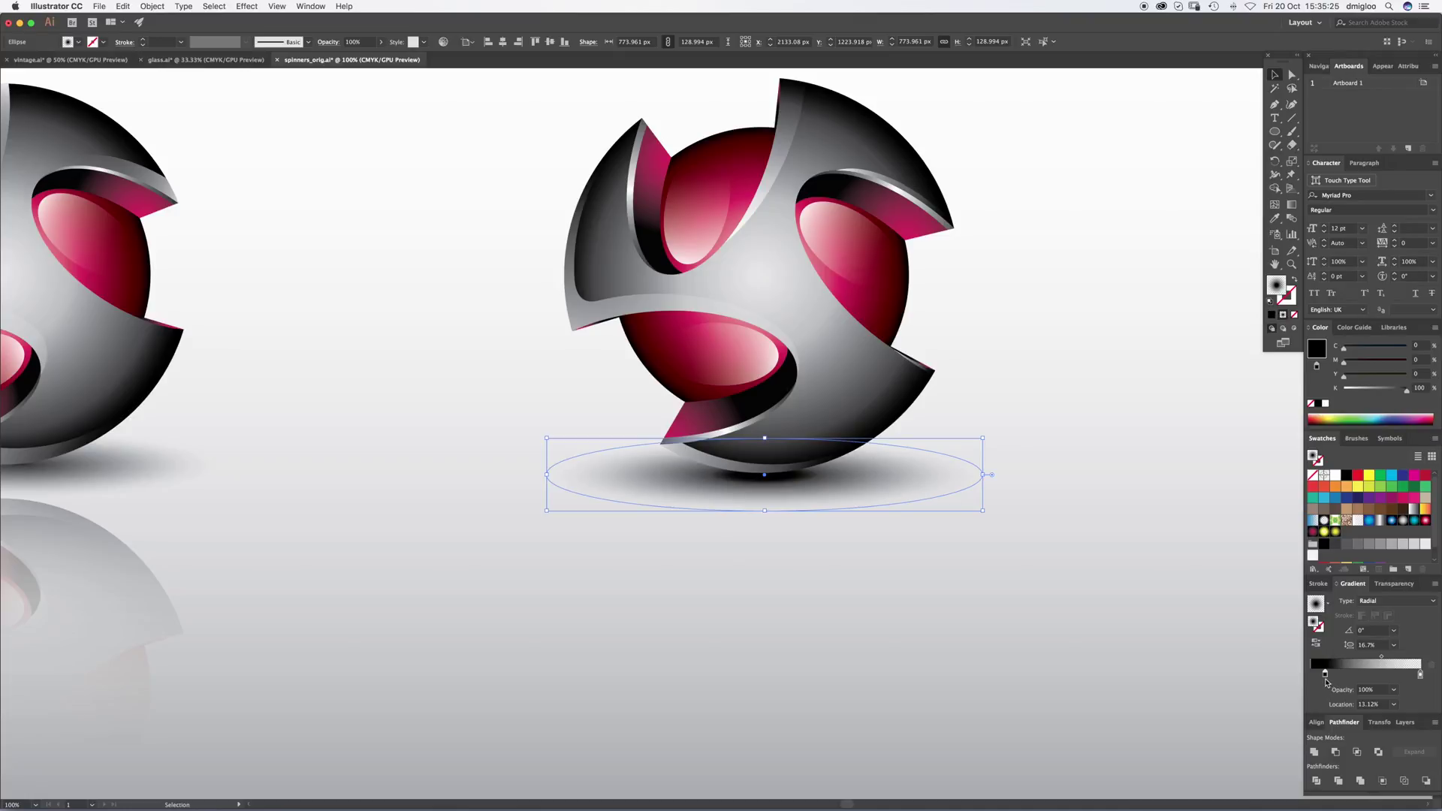
key("ctrl+z")
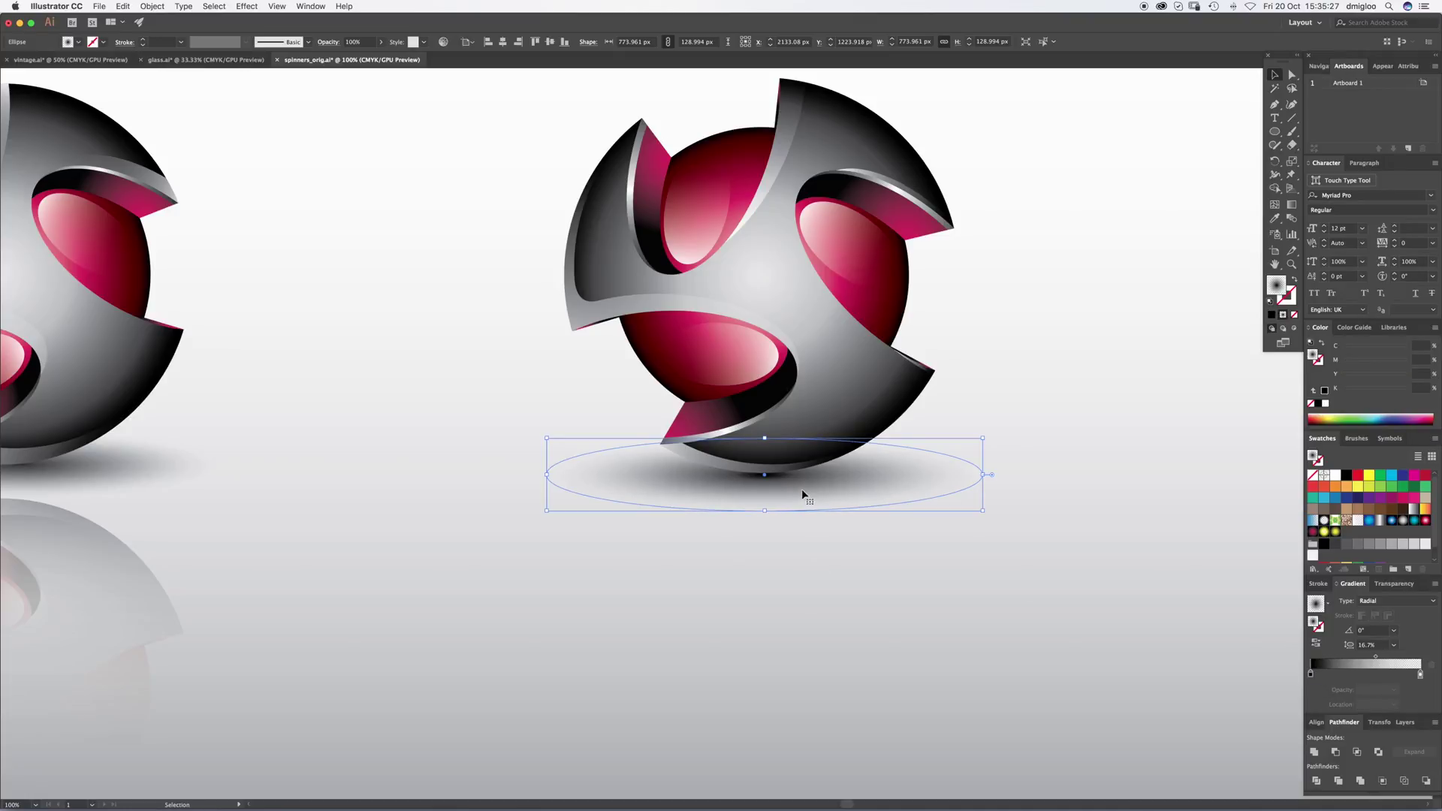
Step: Move the shadow ellipse about 56 px lower
left_click(783, 650)
left_click(832, 483)
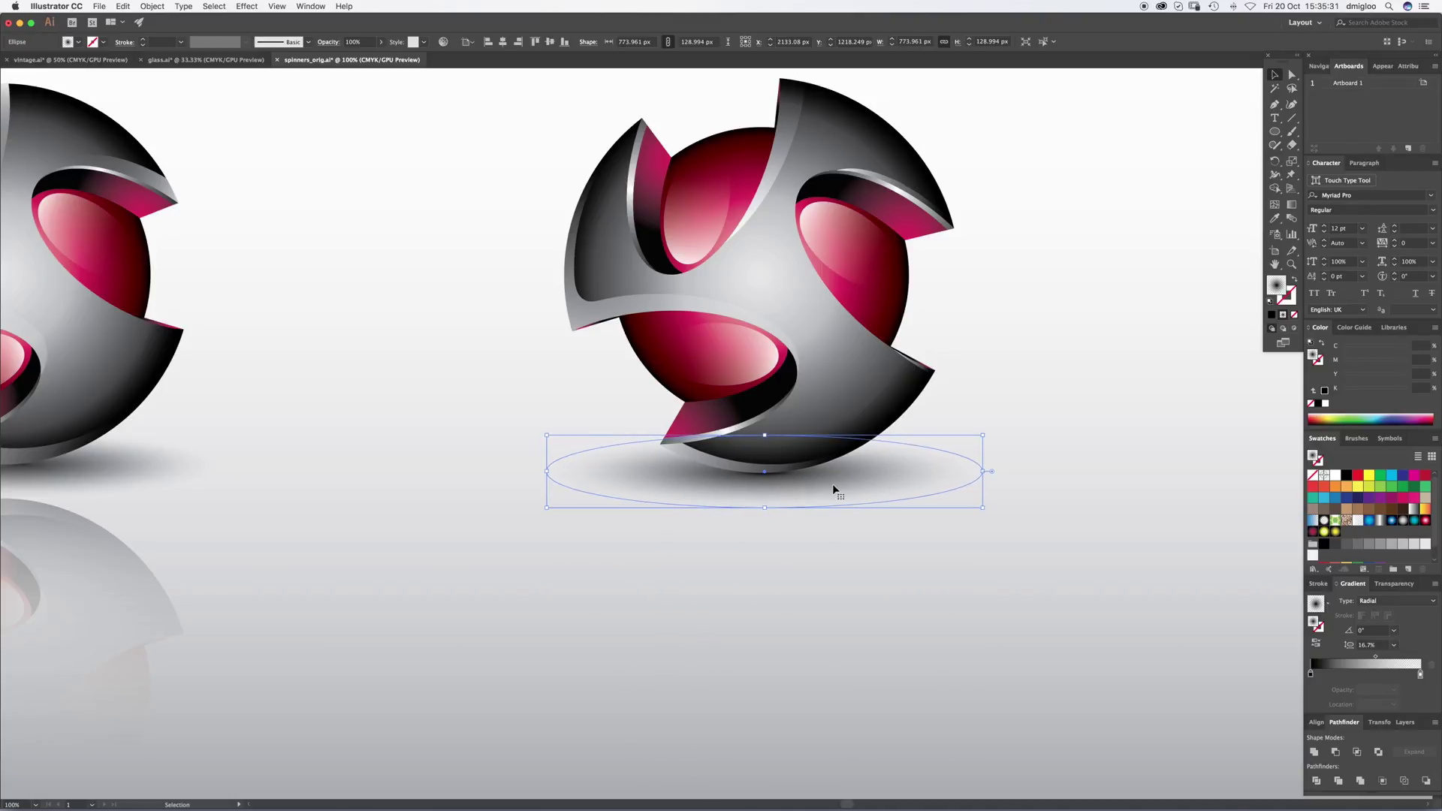
left_click(807, 626)
left_click_drag(859, 471, 871, 513)
left_click(1048, 458)
Step: Set the shadow's black centre stop to 80% opacity and its gradient midpoint to 53.96%
key("z")
left_click(627, 553, "alt")
left_click_drag(720, 462, 717, 462)
key("v")
left_click(797, 398)
left_click(1312, 674)
left_click_drag(1377, 659, 1389, 662)
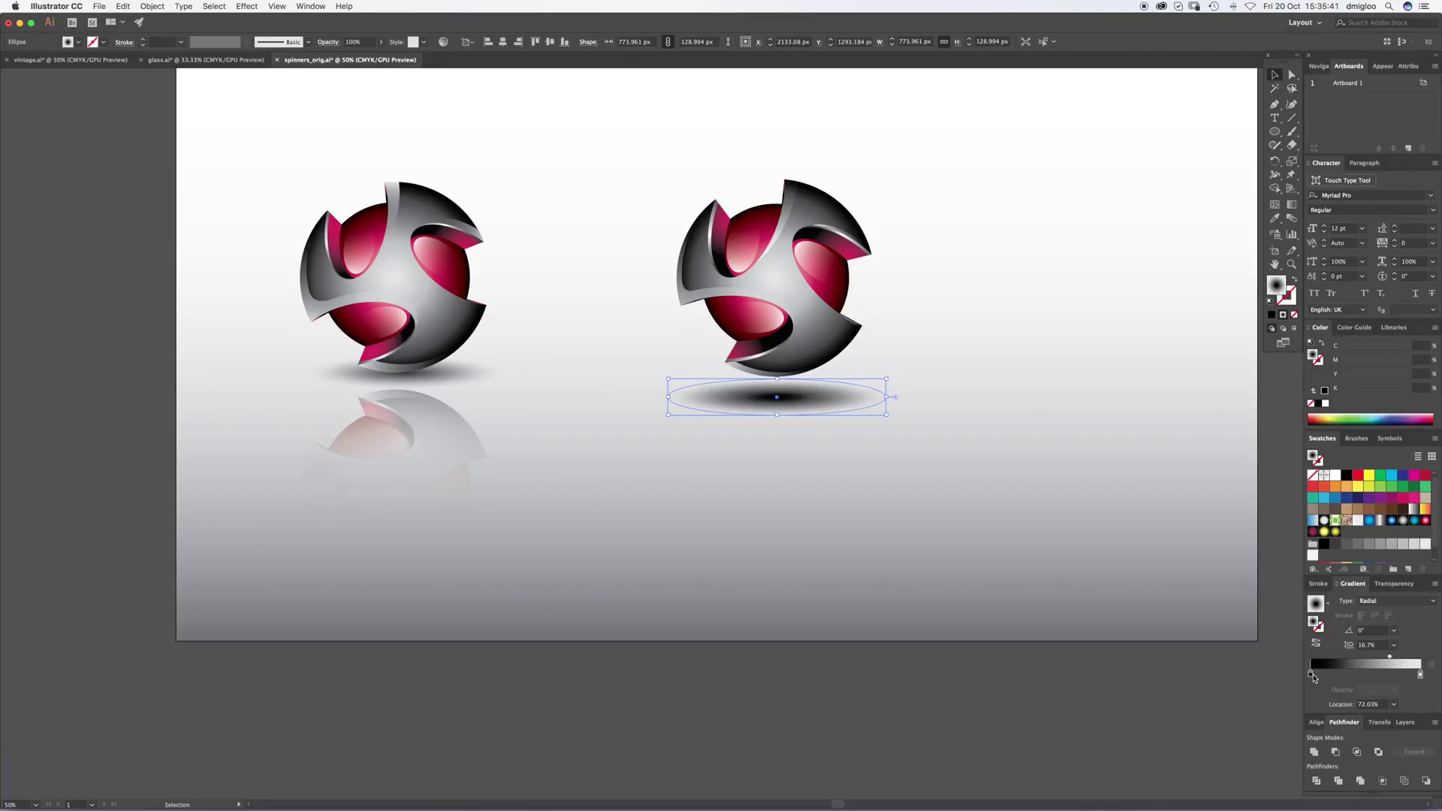
left_click(1312, 674)
left_click(1393, 690)
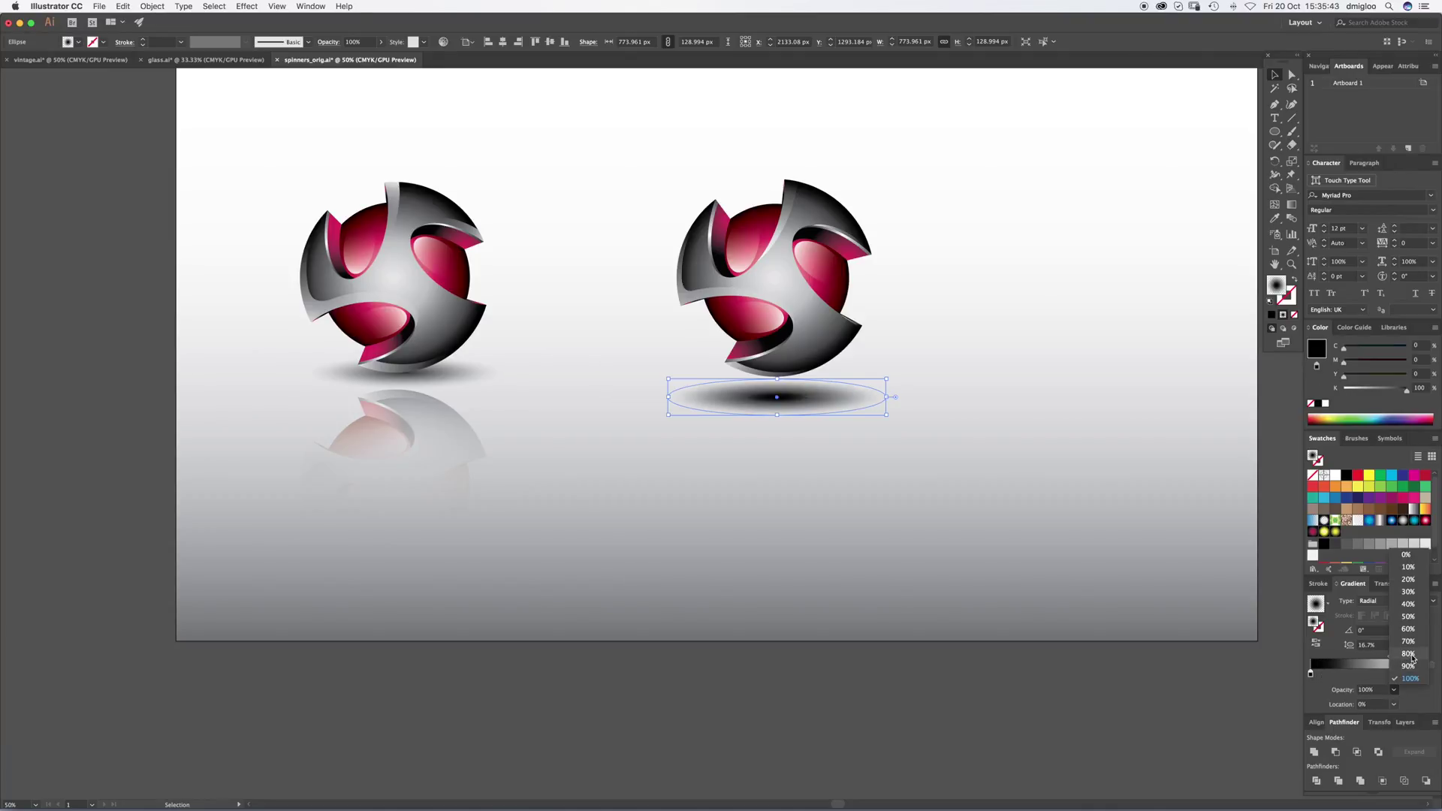
left_click(1409, 654)
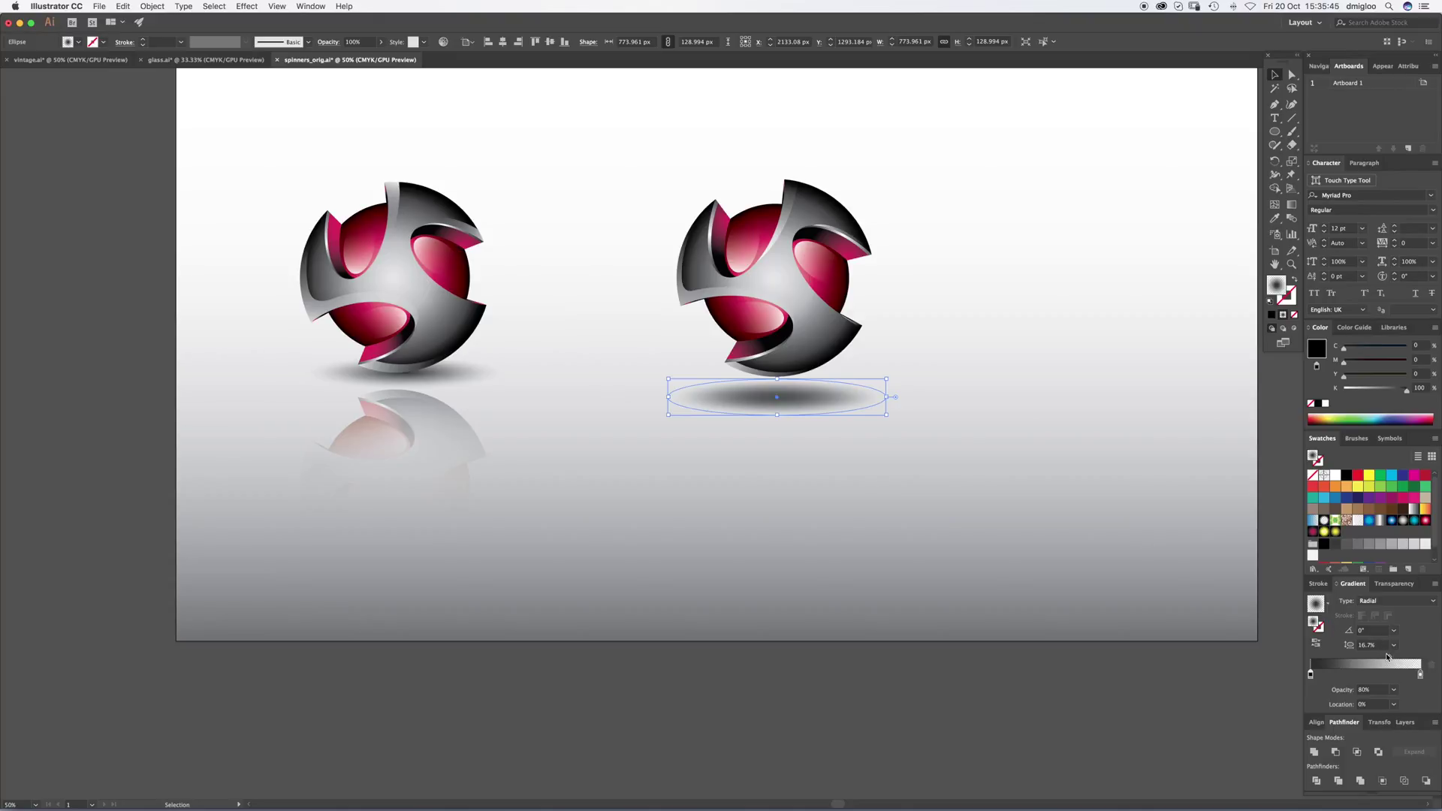
left_click_drag(1387, 657, 1369, 656)
Step: Nudge the shadow ellipse so it sits just beneath the sphere
left_click(917, 503)
mouse_move(805, 389)
left_mouse_down()
mouse_move(804, 376)
mouse_move(821, 404)
left_mouse_up()
left_click(792, 444)
left_click(805, 474)
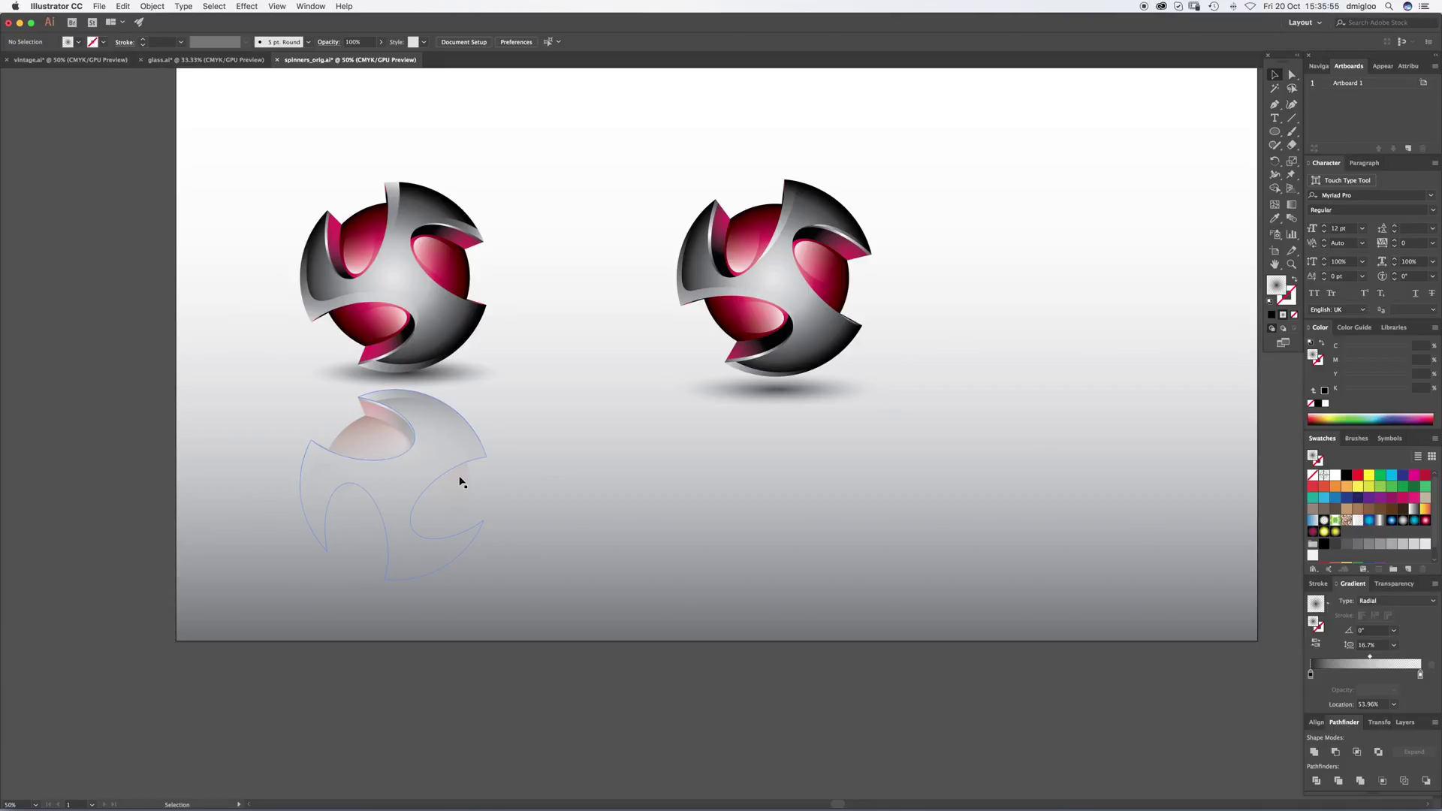
Step: Make a horizontally reflected copy of the right spinner group and slide it up under the sphere
left_click(760, 283)
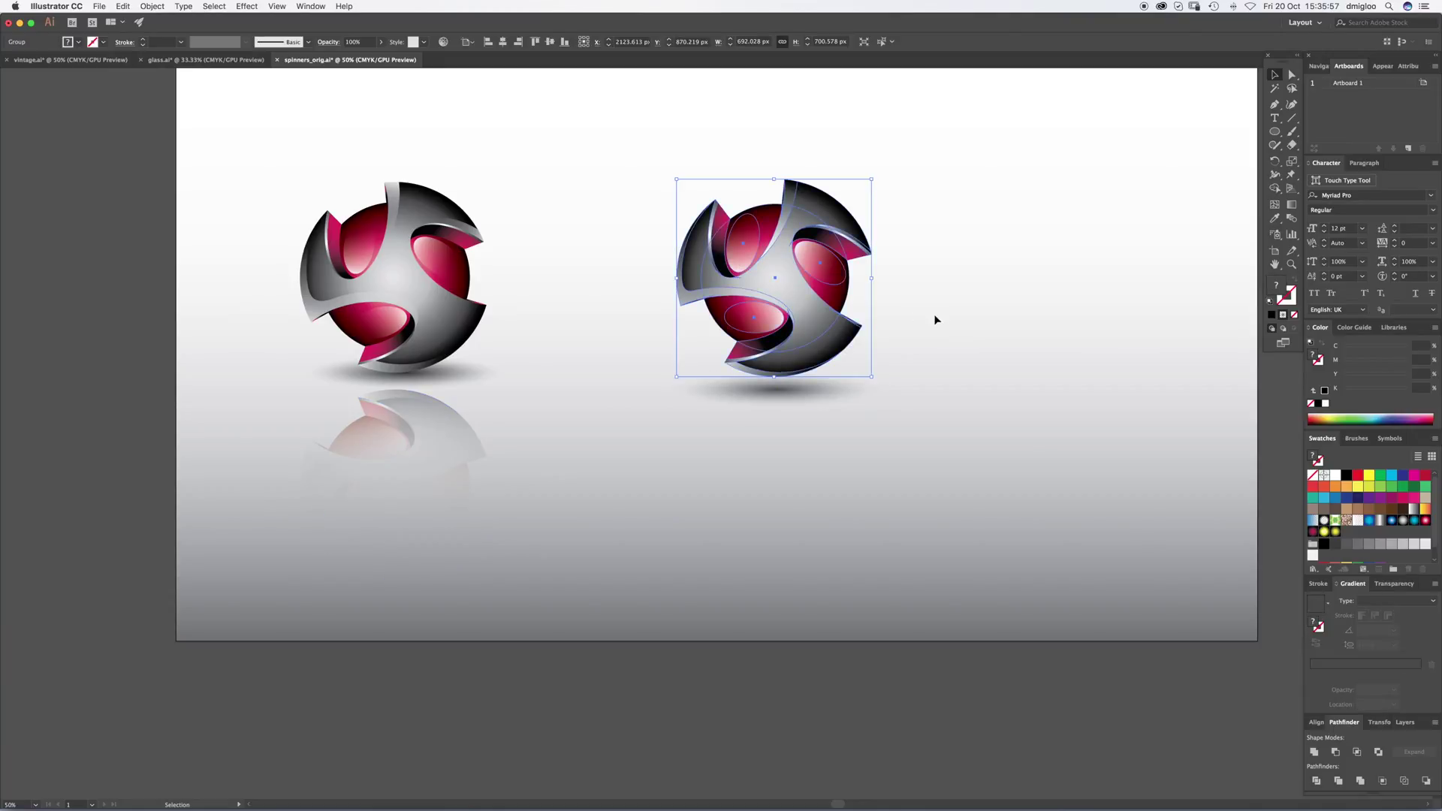
left_click_drag(788, 276, 794, 511)
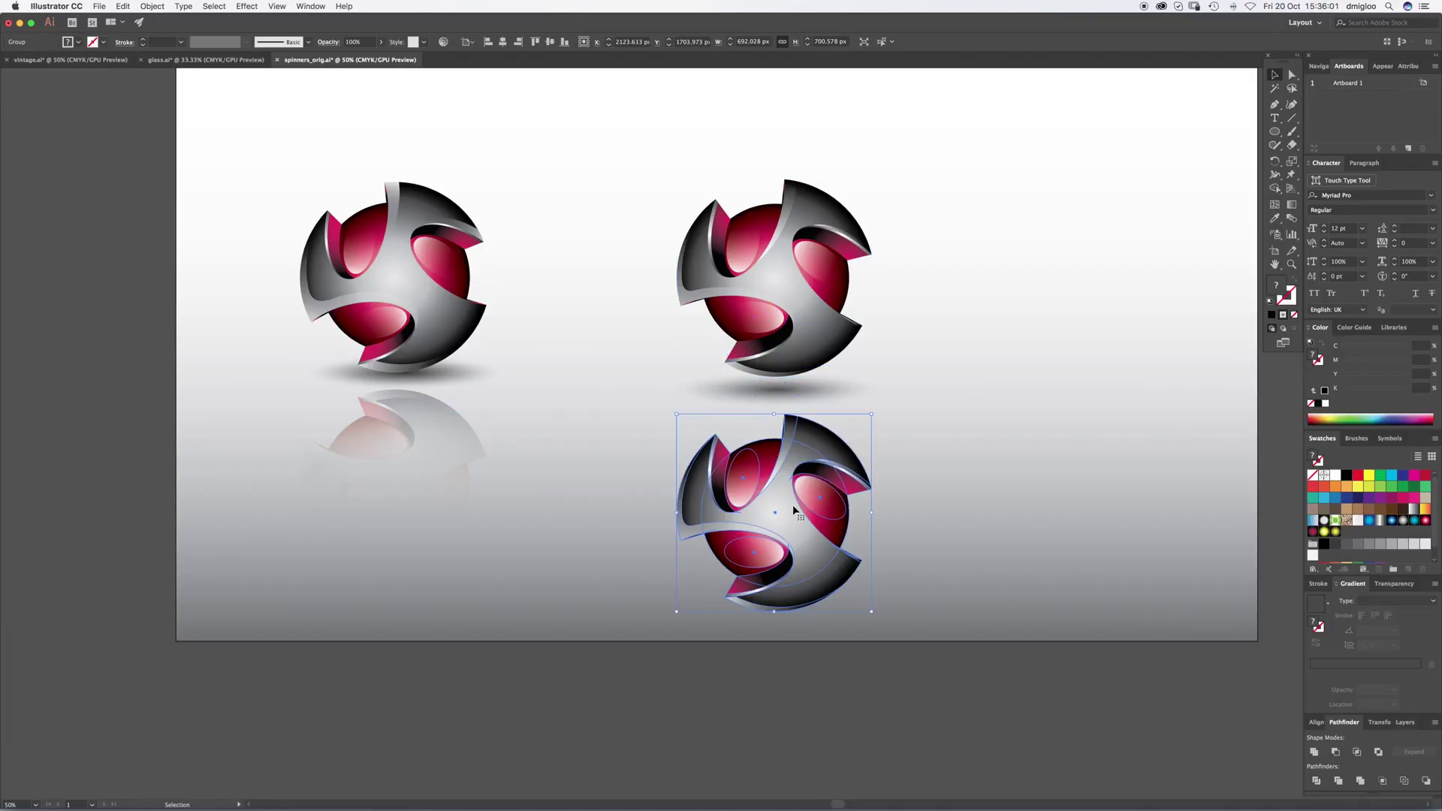
left_click_drag(1277, 165, 1305, 165)
double_click(1277, 163)
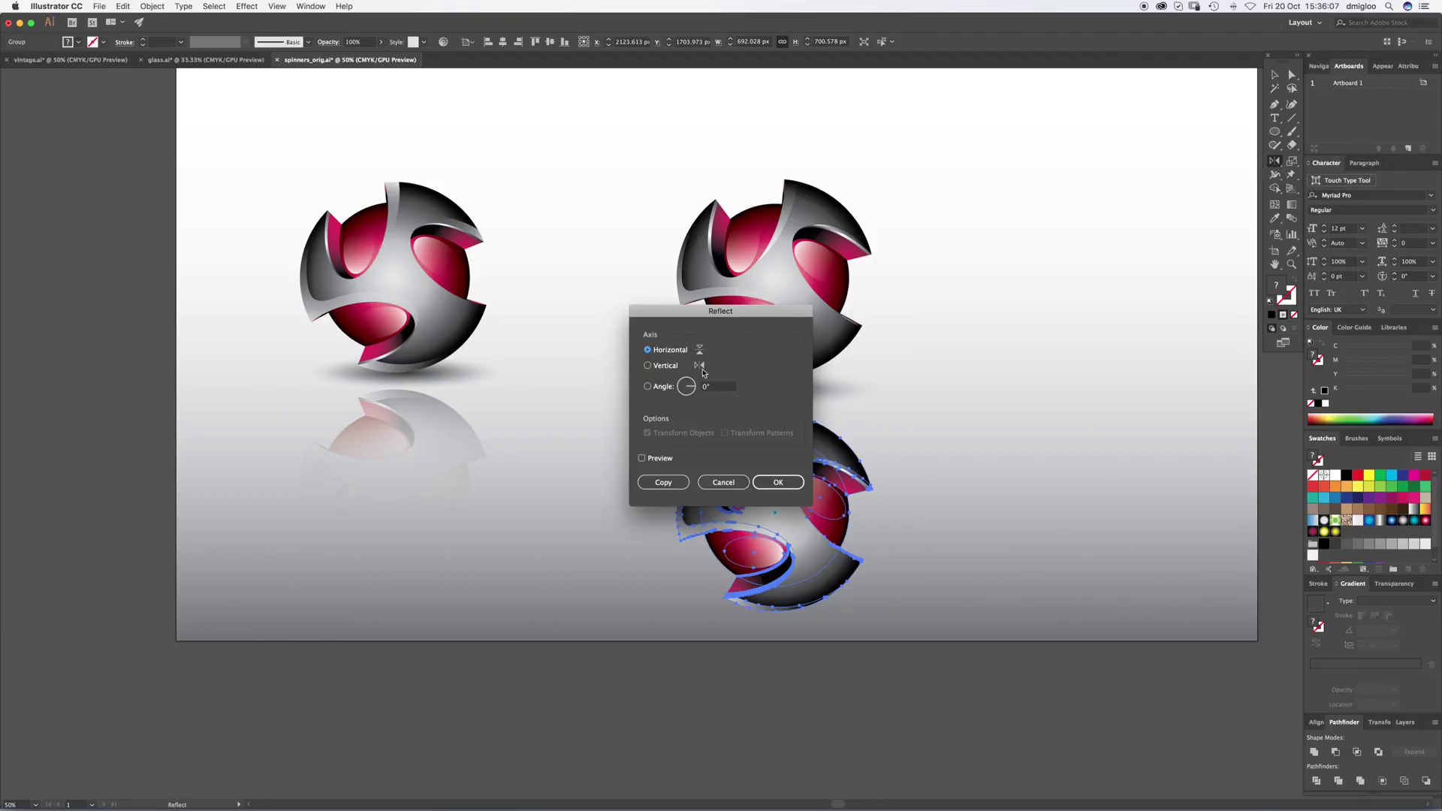
left_click(778, 482)
key("v")
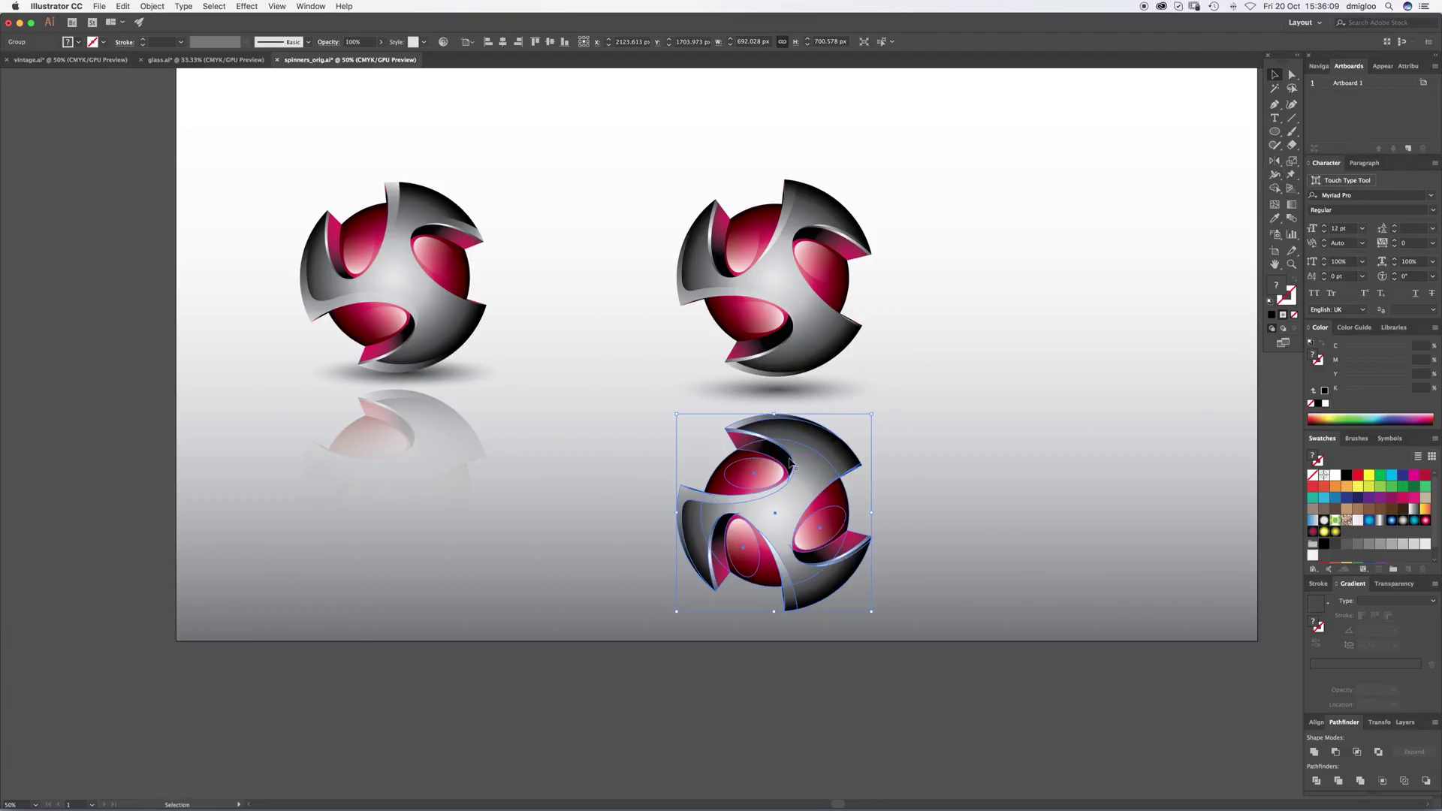
left_click_drag(787, 532, 789, 520)
Step: Nudge the reflection into place and draw a square covering it
left_click(957, 452)
left_click_drag(817, 460, 817, 465)
left_click(923, 423)
left_click_drag(1275, 132, 1297, 132)
left_click_drag(662, 397, 891, 626)
Step: Fill the square with a white-to-black gradient running top to bottom
left_click(1413, 510)
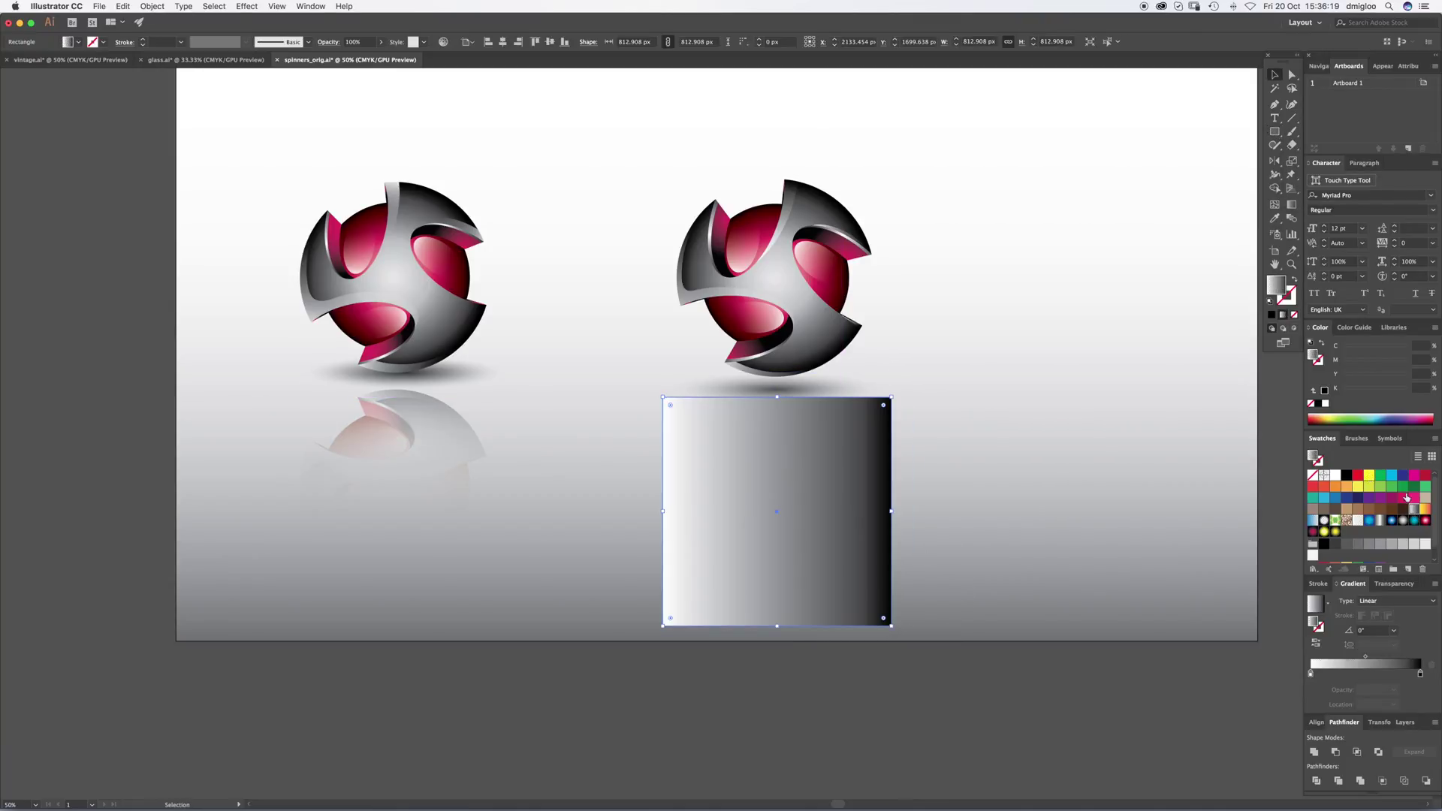
left_click(1291, 204)
left_click_drag(781, 398, 778, 624)
key("v")
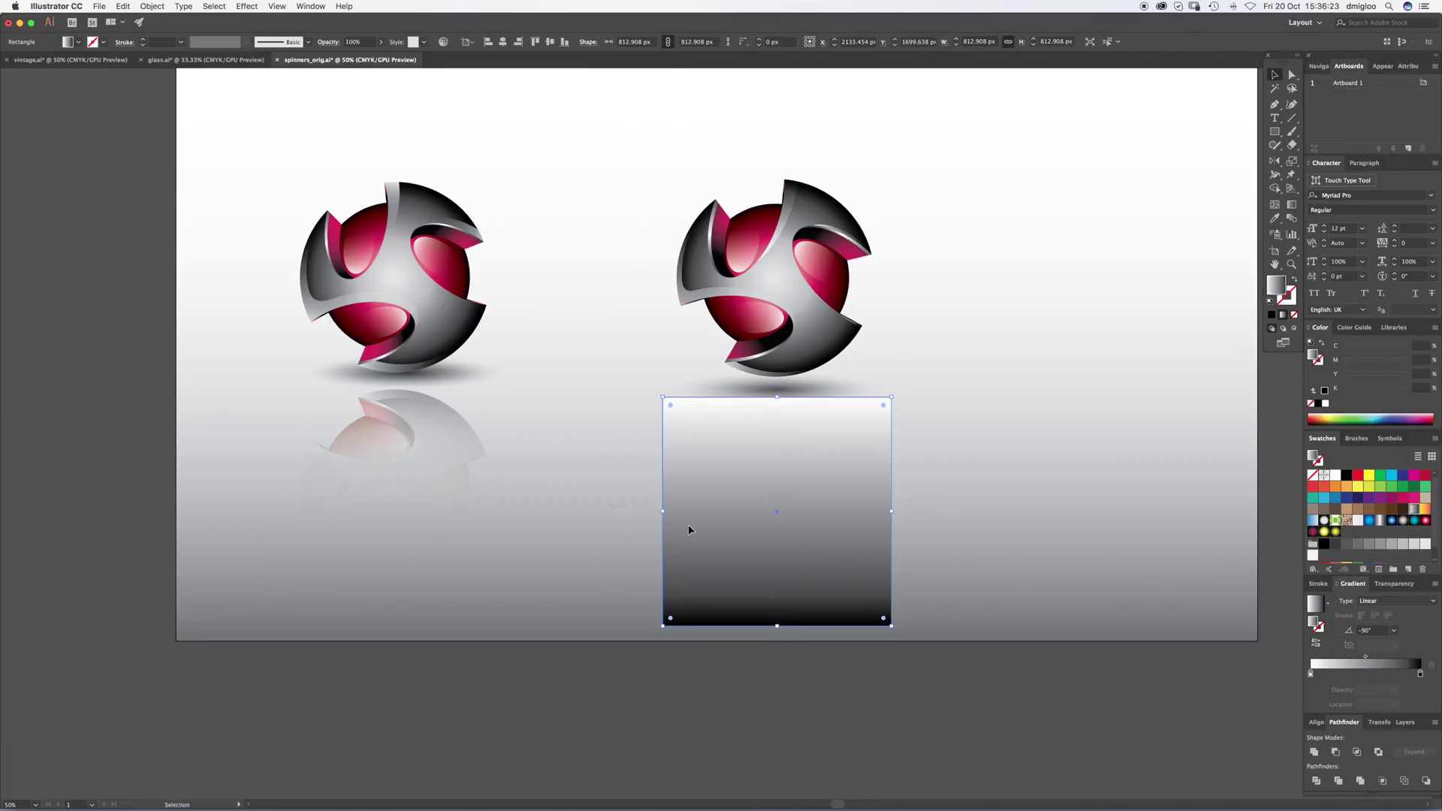
Step: Select the square and reflection together and make an opacity mask
key("super+a")
left_click(1398, 584)
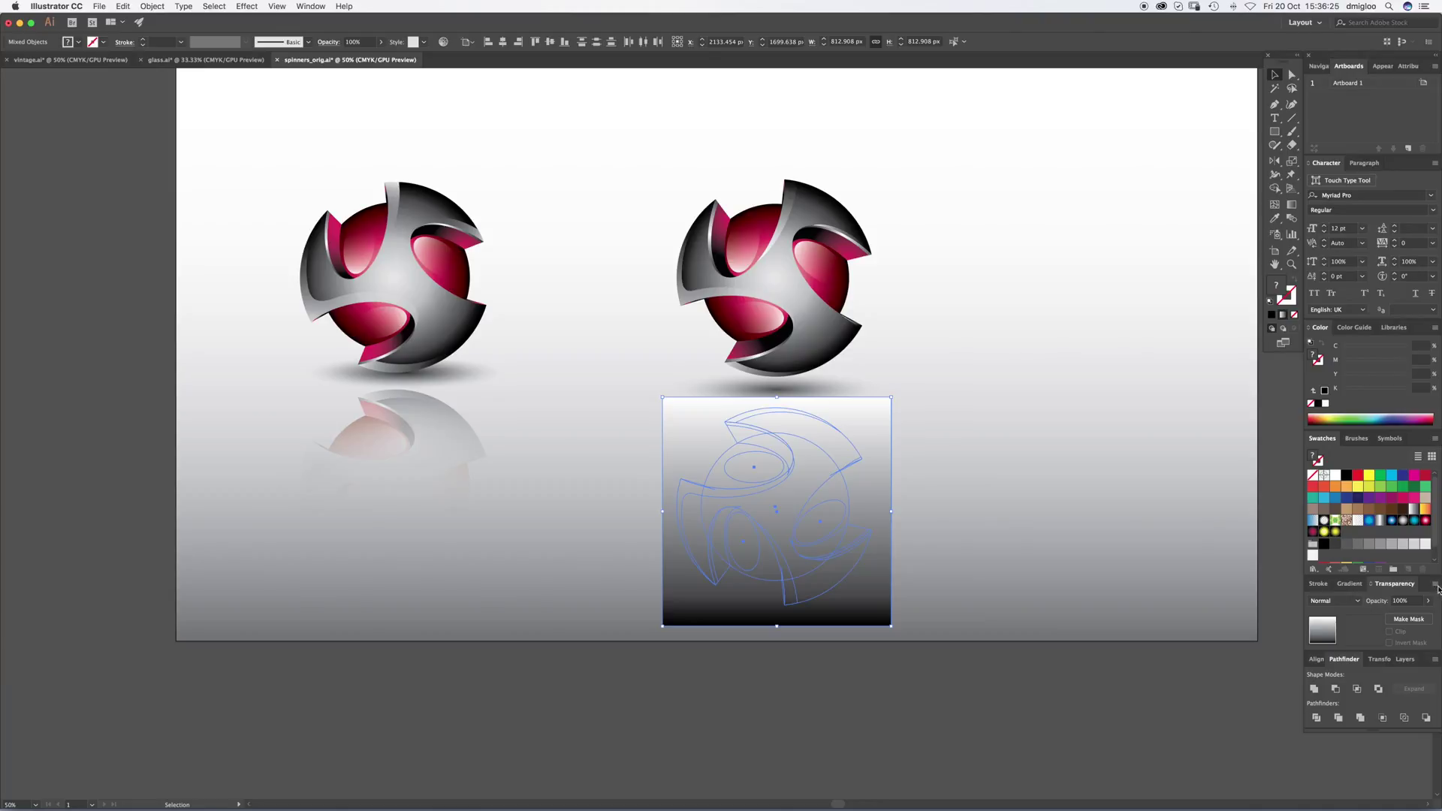
left_click(1436, 585)
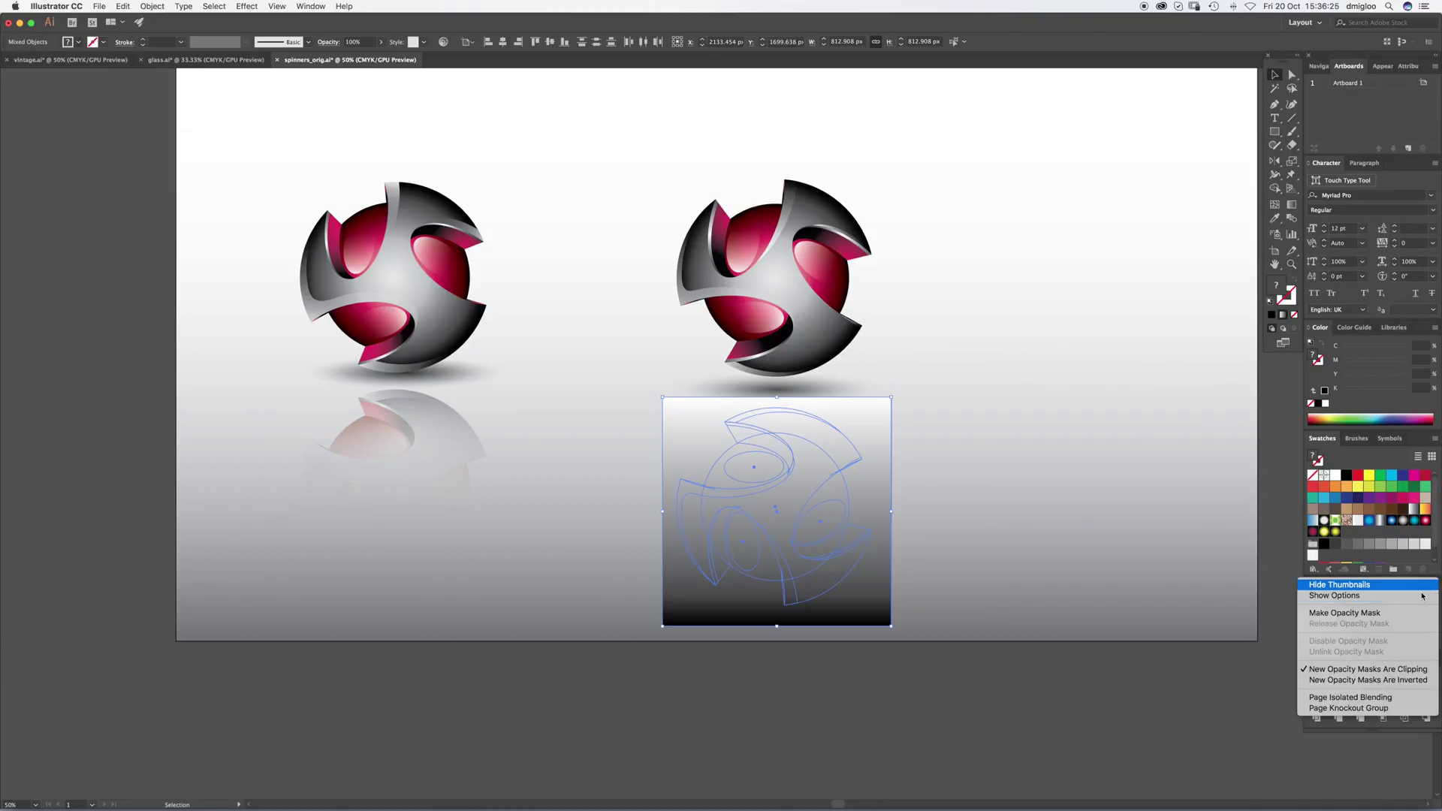
left_click(1344, 613)
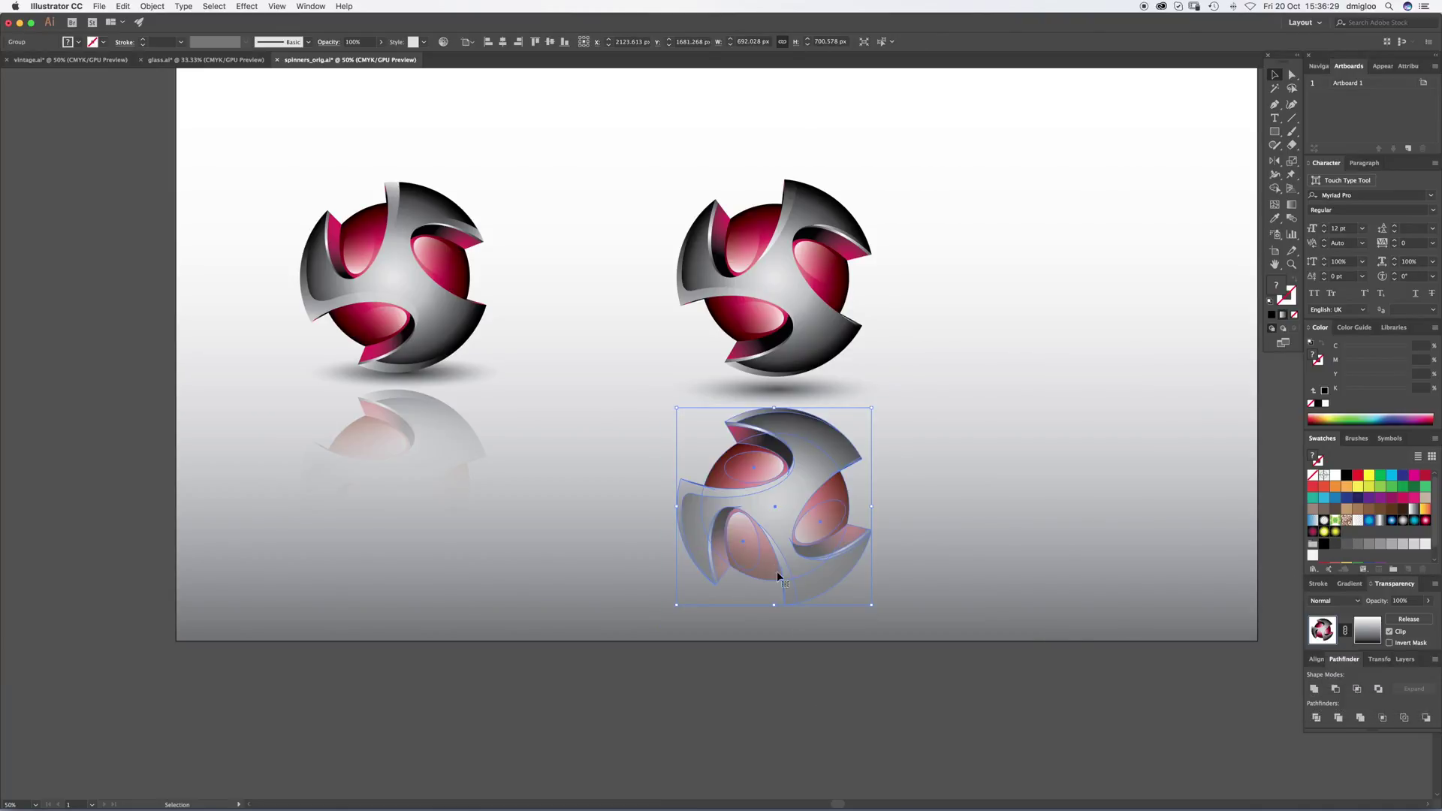
Step: Shift the opacity mask's gradient midpoint to 13% for a quicker fade
left_click(1365, 635)
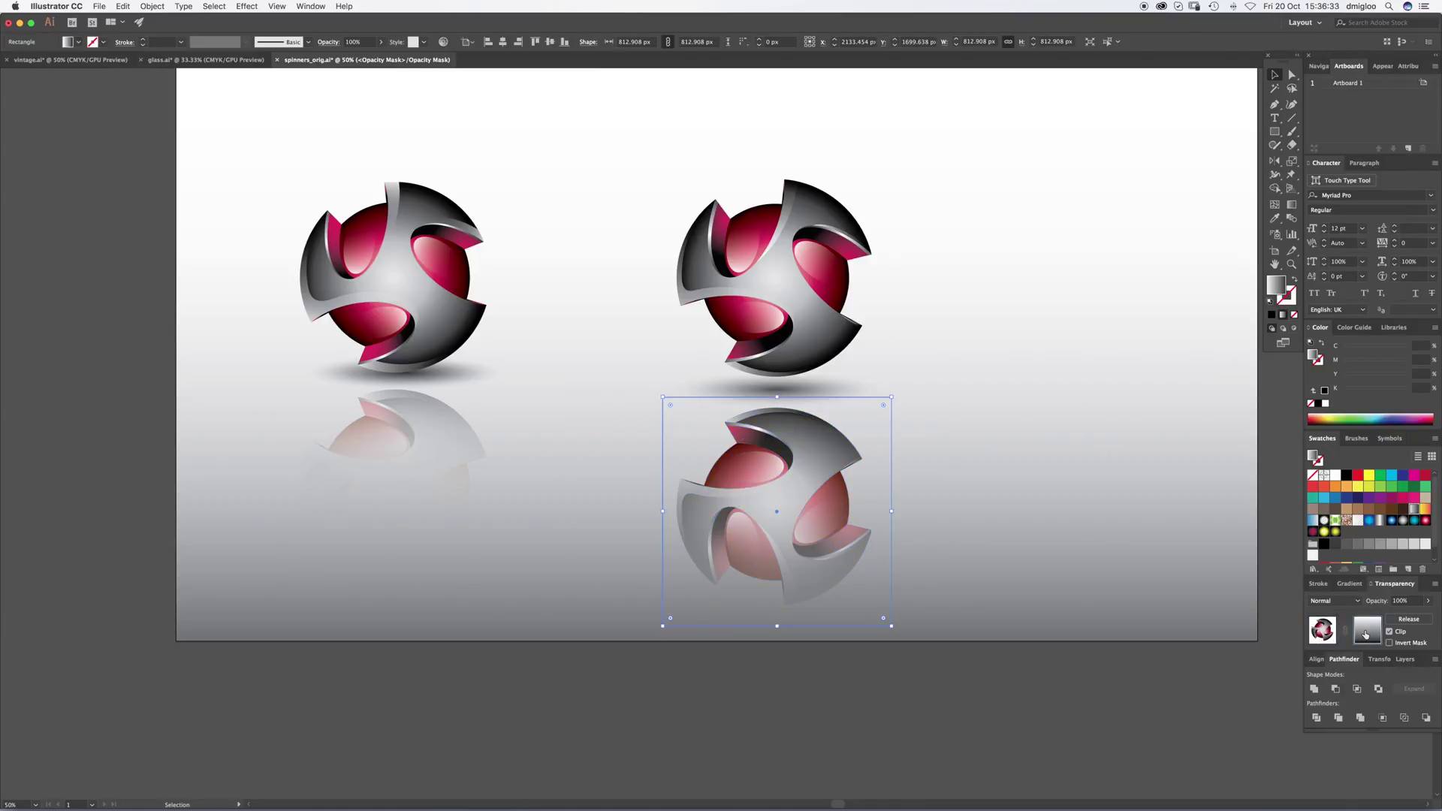
left_click(1354, 584)
left_click_drag(1365, 659, 1324, 655)
left_click(1393, 585)
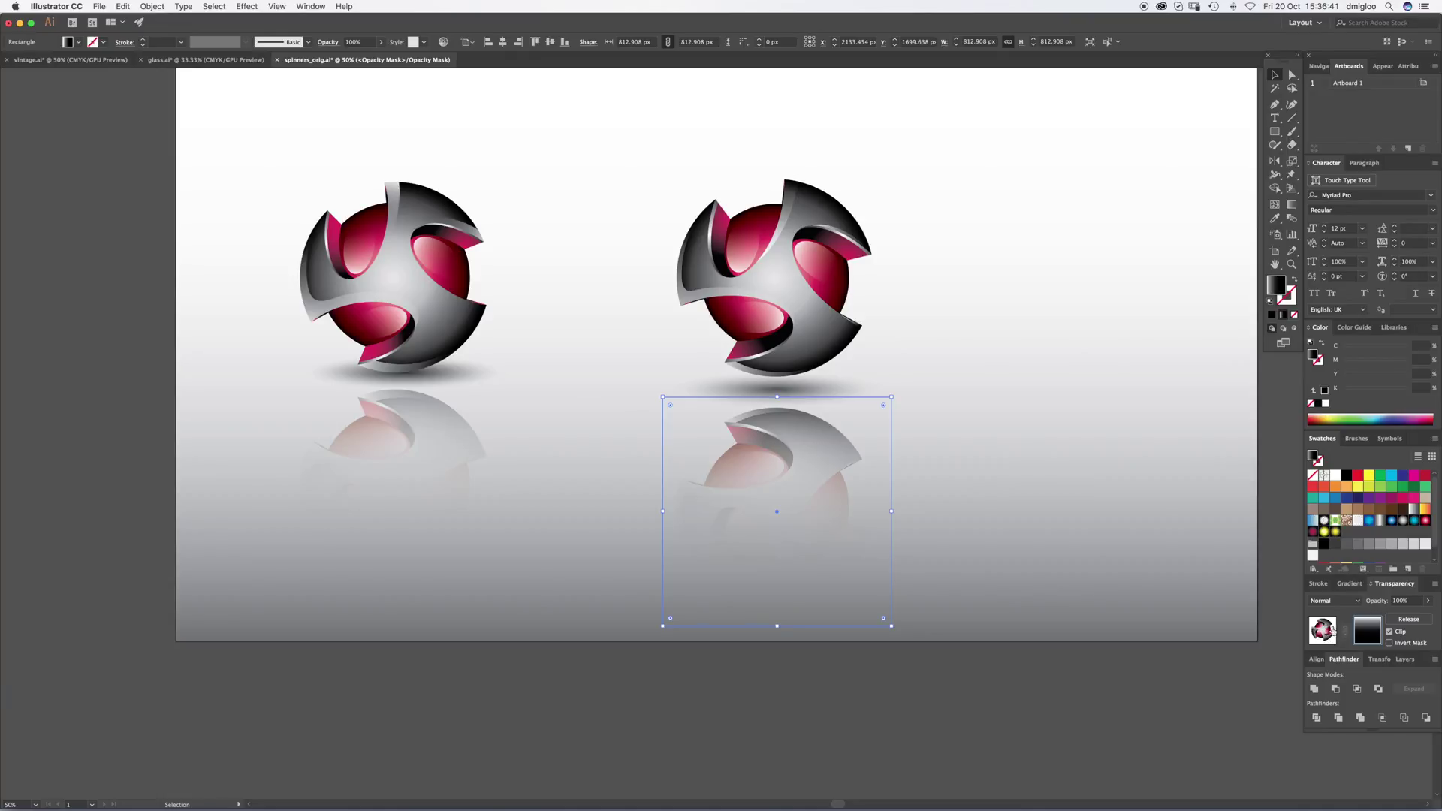
left_click(888, 207)
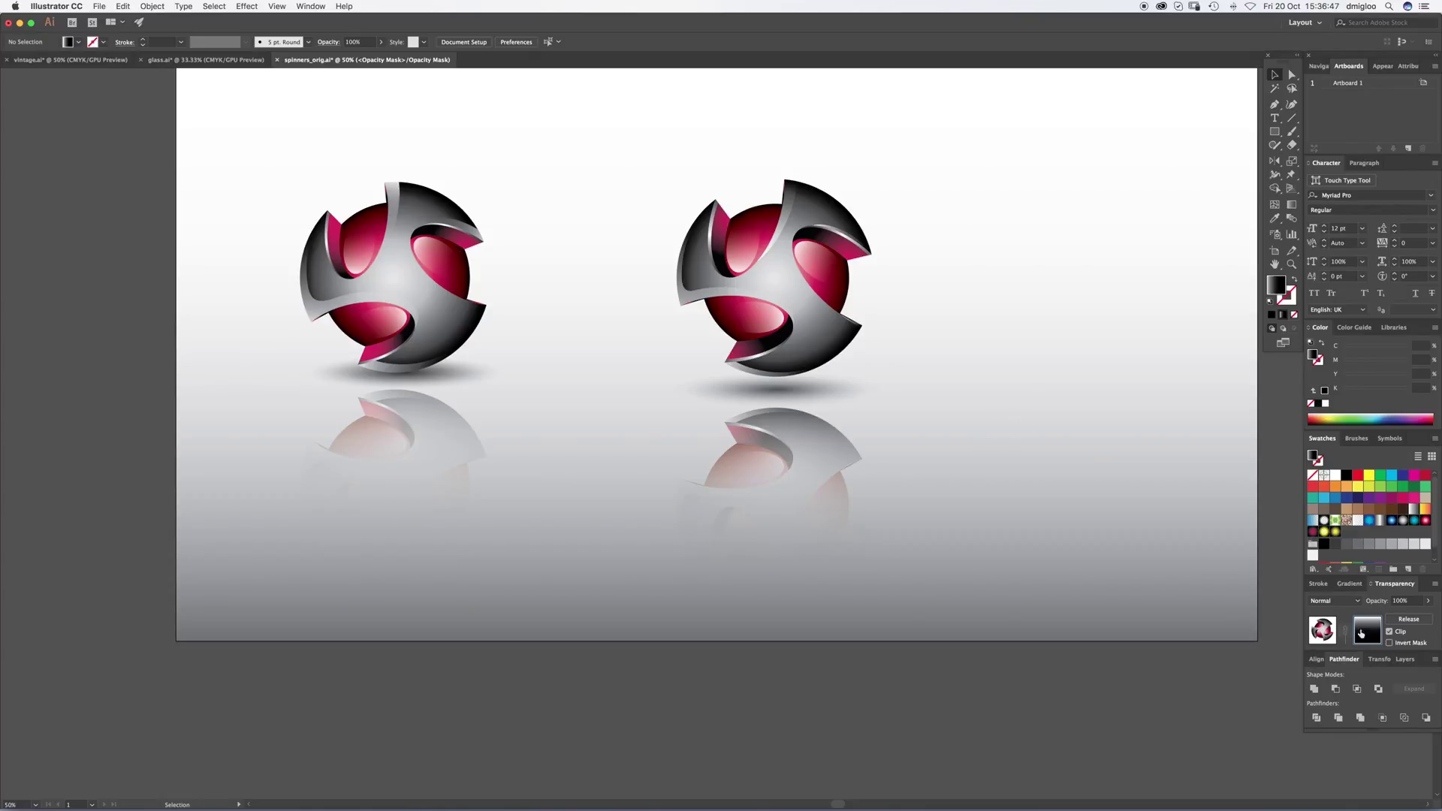
Step: Lower the reflection's opacity to 45%
left_click(1323, 631)
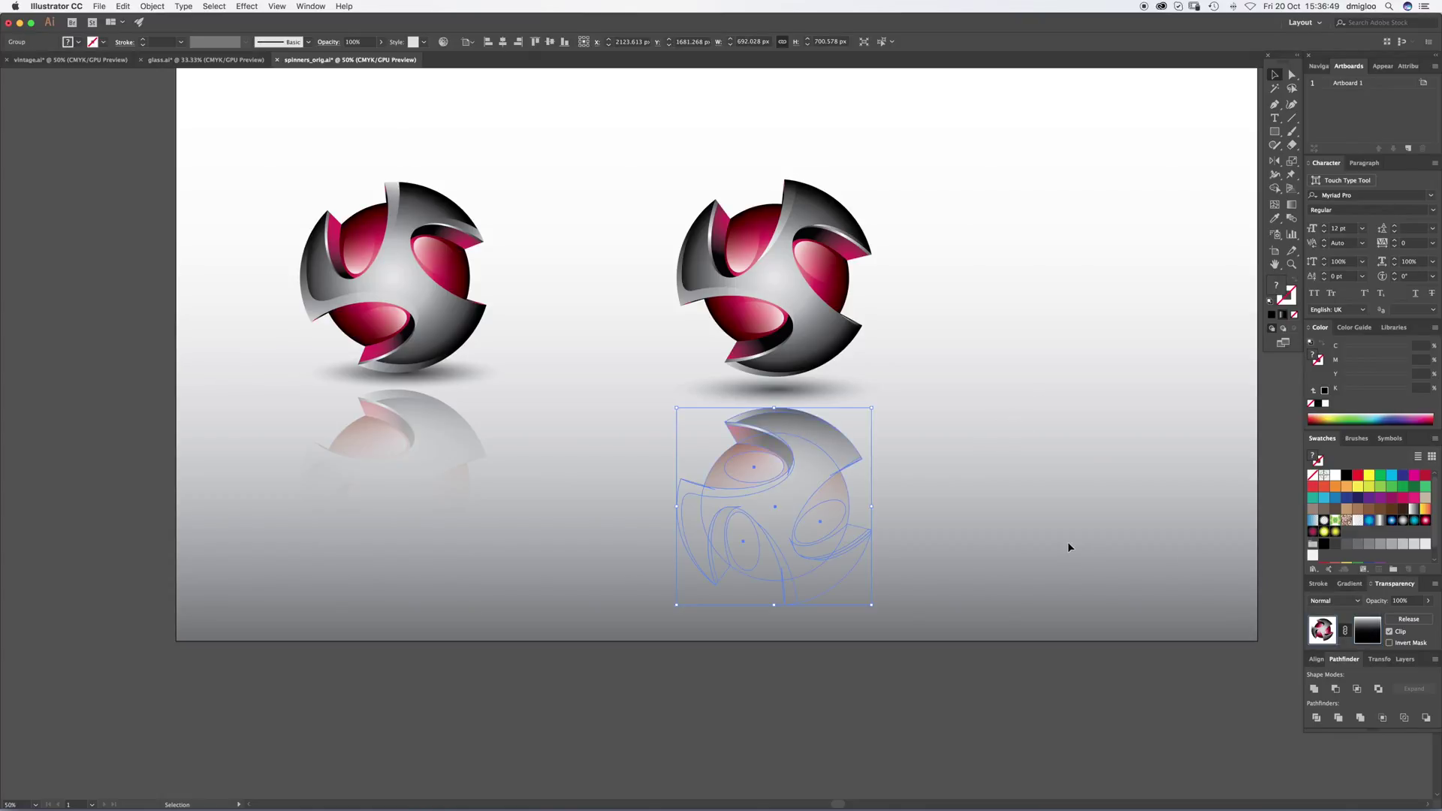
left_click(1427, 601)
left_click_drag(1428, 615, 1398, 625)
left_click(1042, 480)
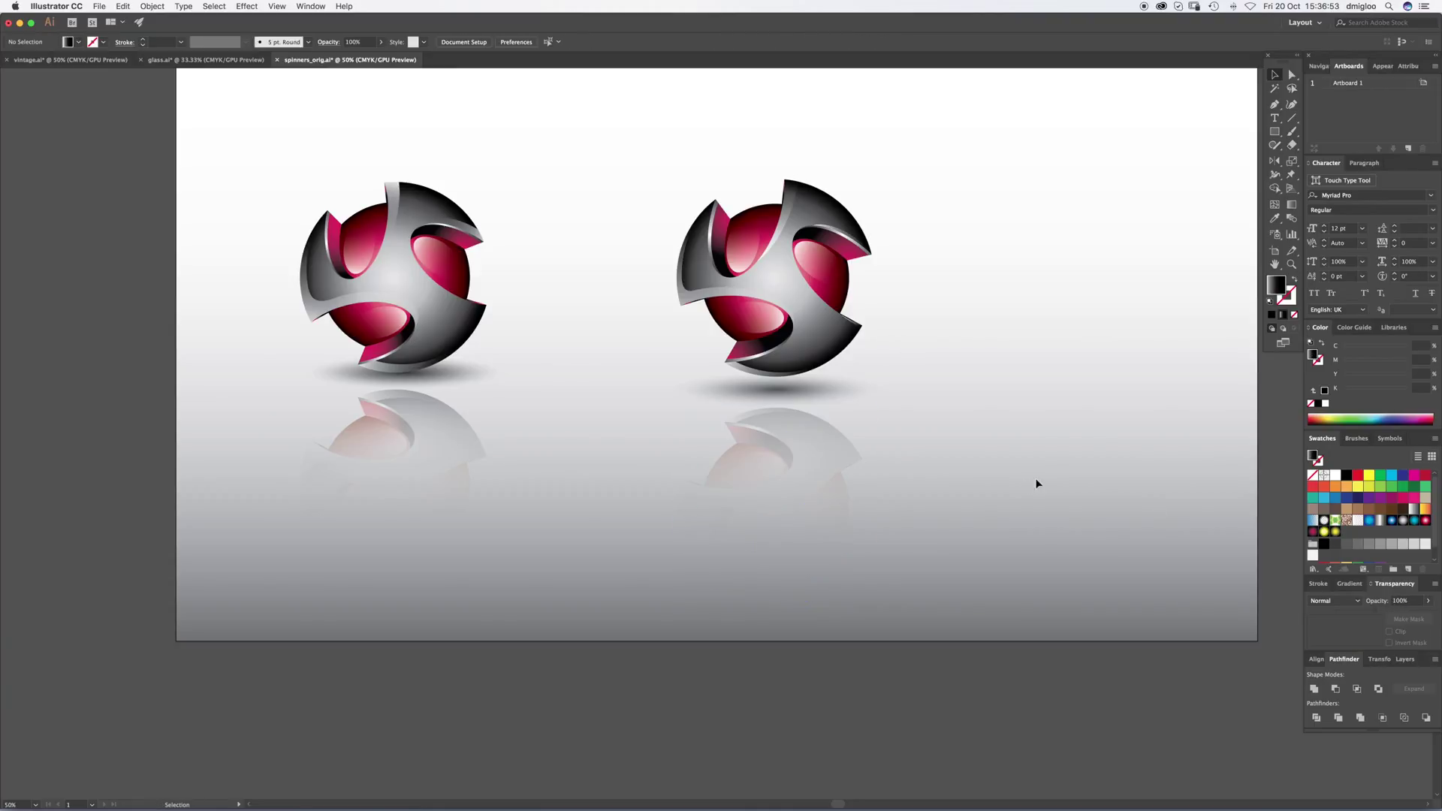
Step: Delete the old left spinner, then group the new spinner with its reflection and move it left
left_click_drag(556, 153, 272, 548)
key("Delete")
left_click_drag(869, 319, 1039, 379)
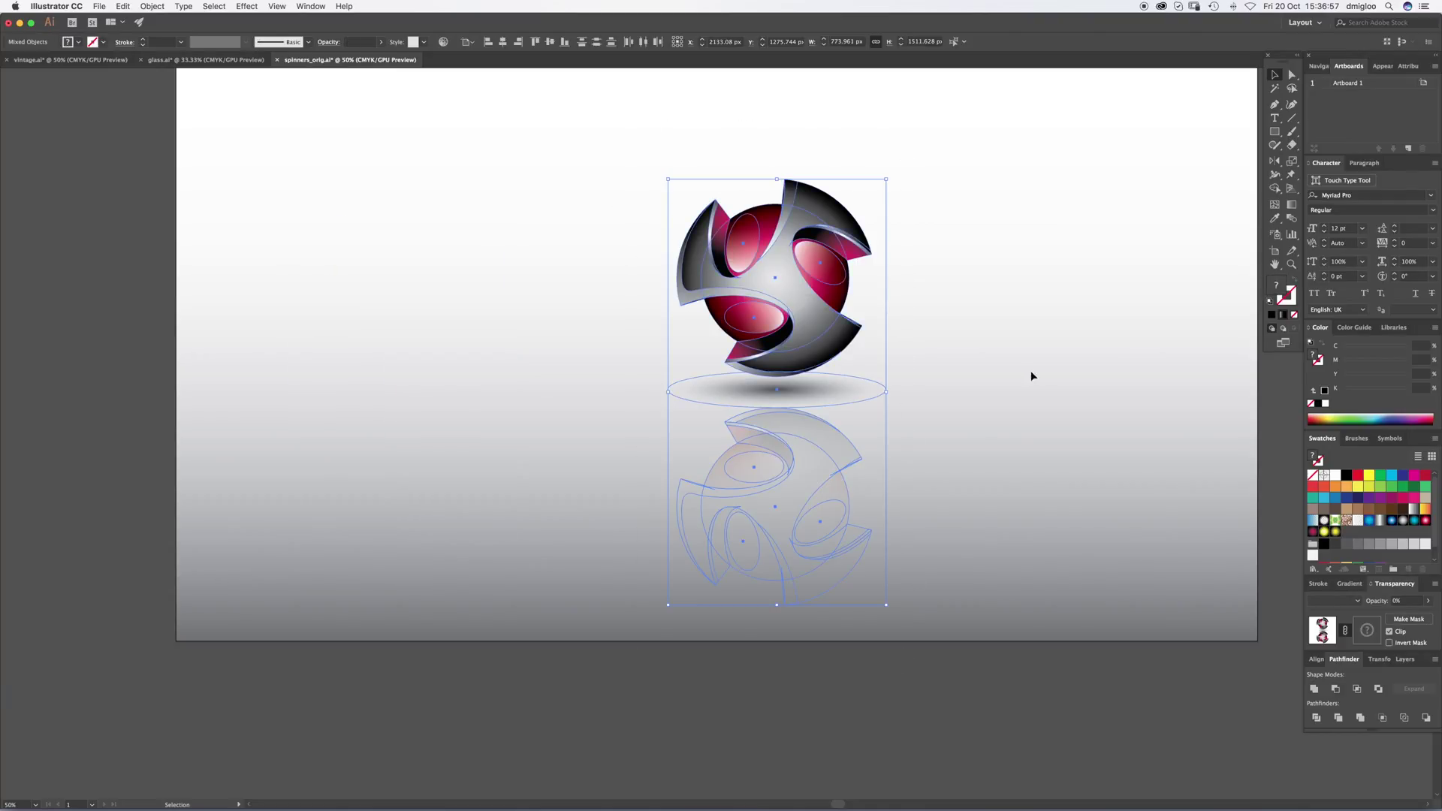
key("super+g")
left_click_drag(798, 330, 446, 301)
left_click(596, 312)
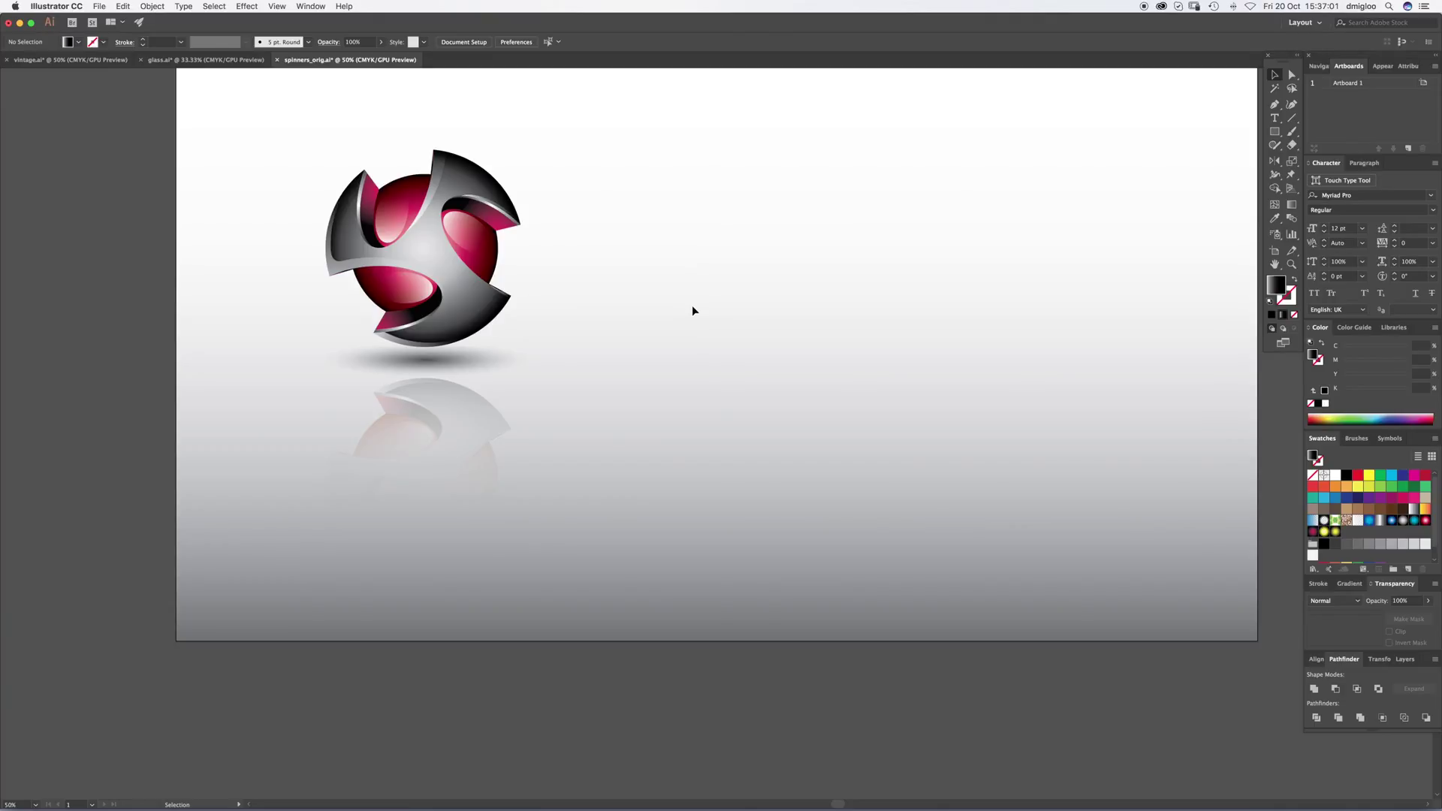
key("super+space")
left_click_drag(590, 316, 656, 376)
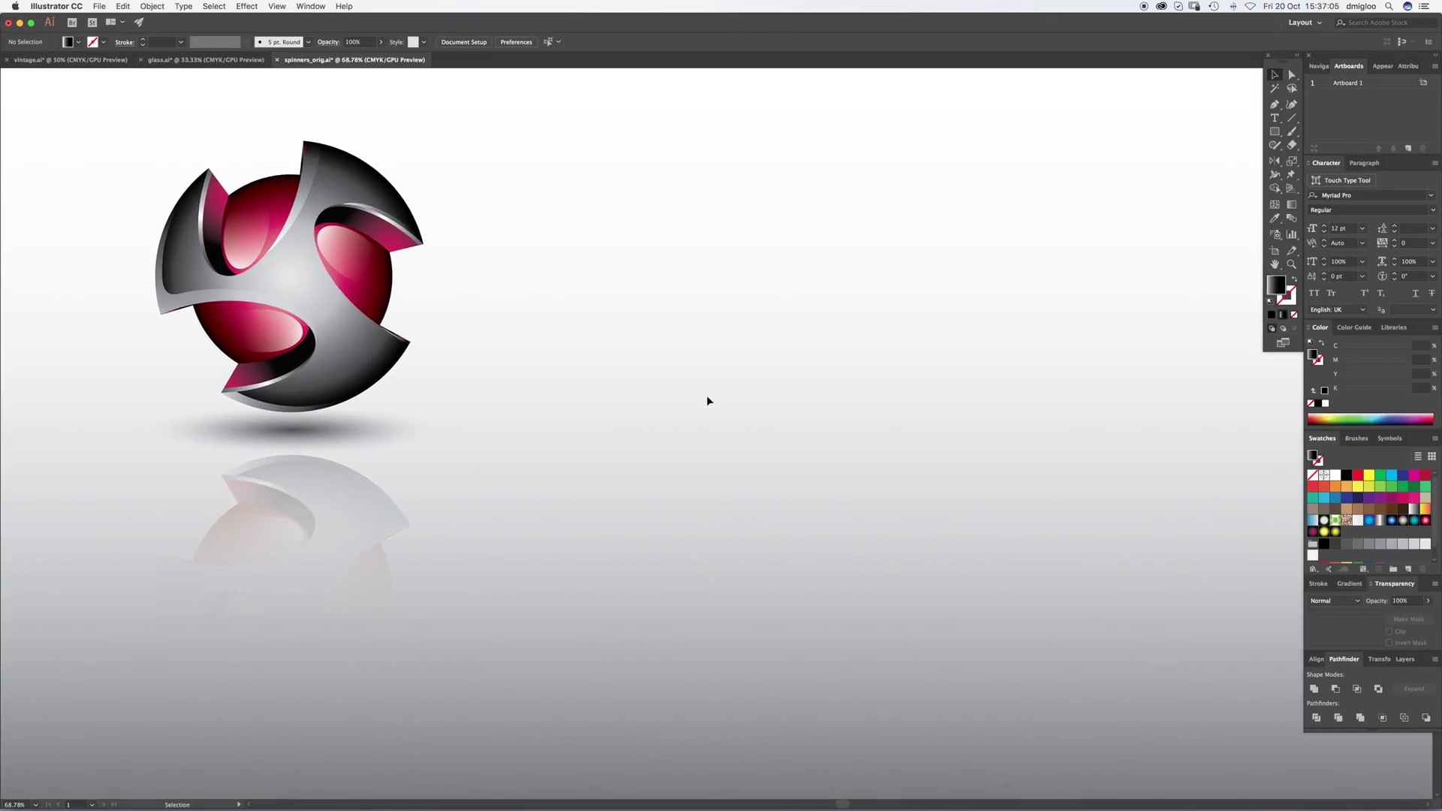
Step: Duplicate the spinner group to the right, then repeat with Cmd+D for a third copy
left_click(351, 359)
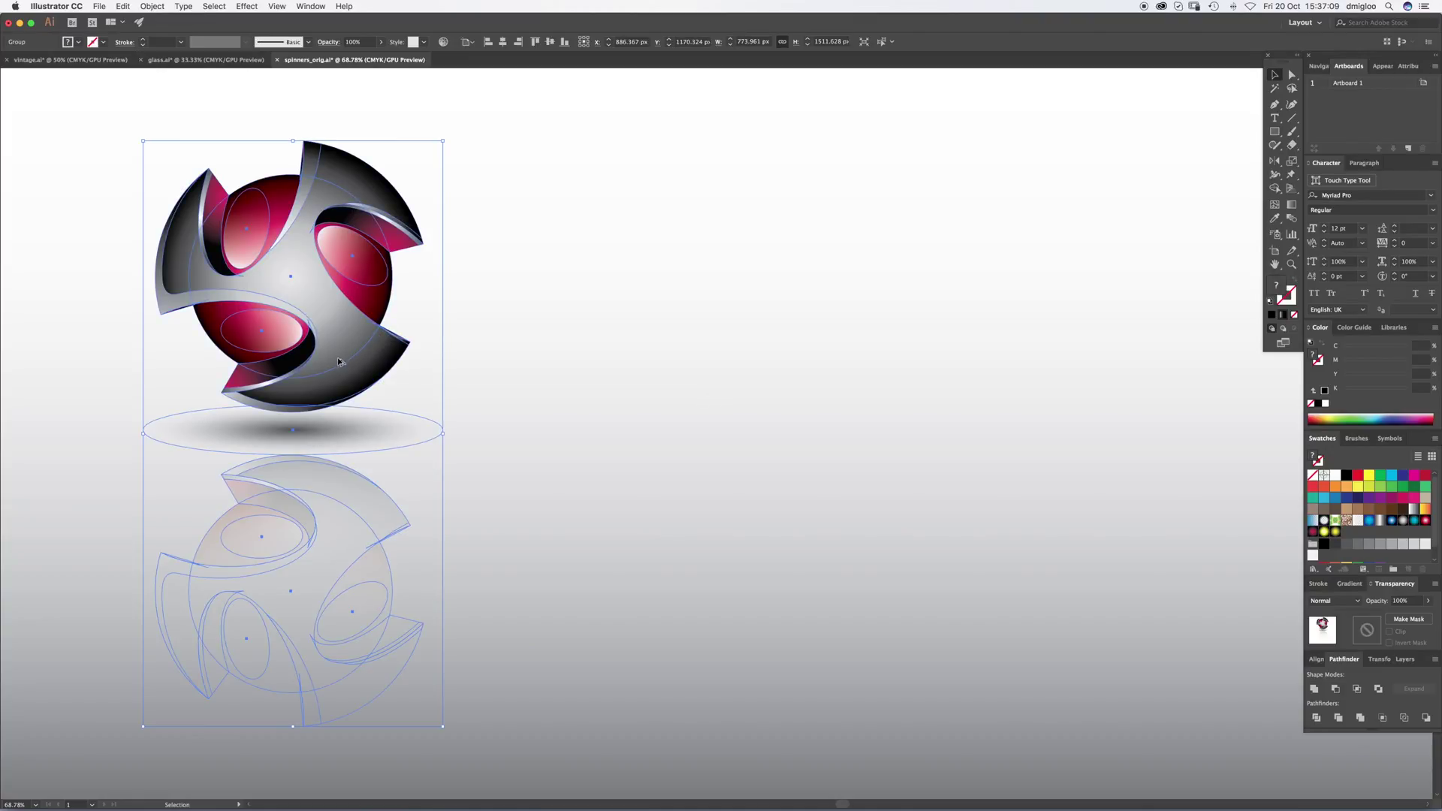
left_click(706, 366)
left_click_drag(331, 376, 750, 376)
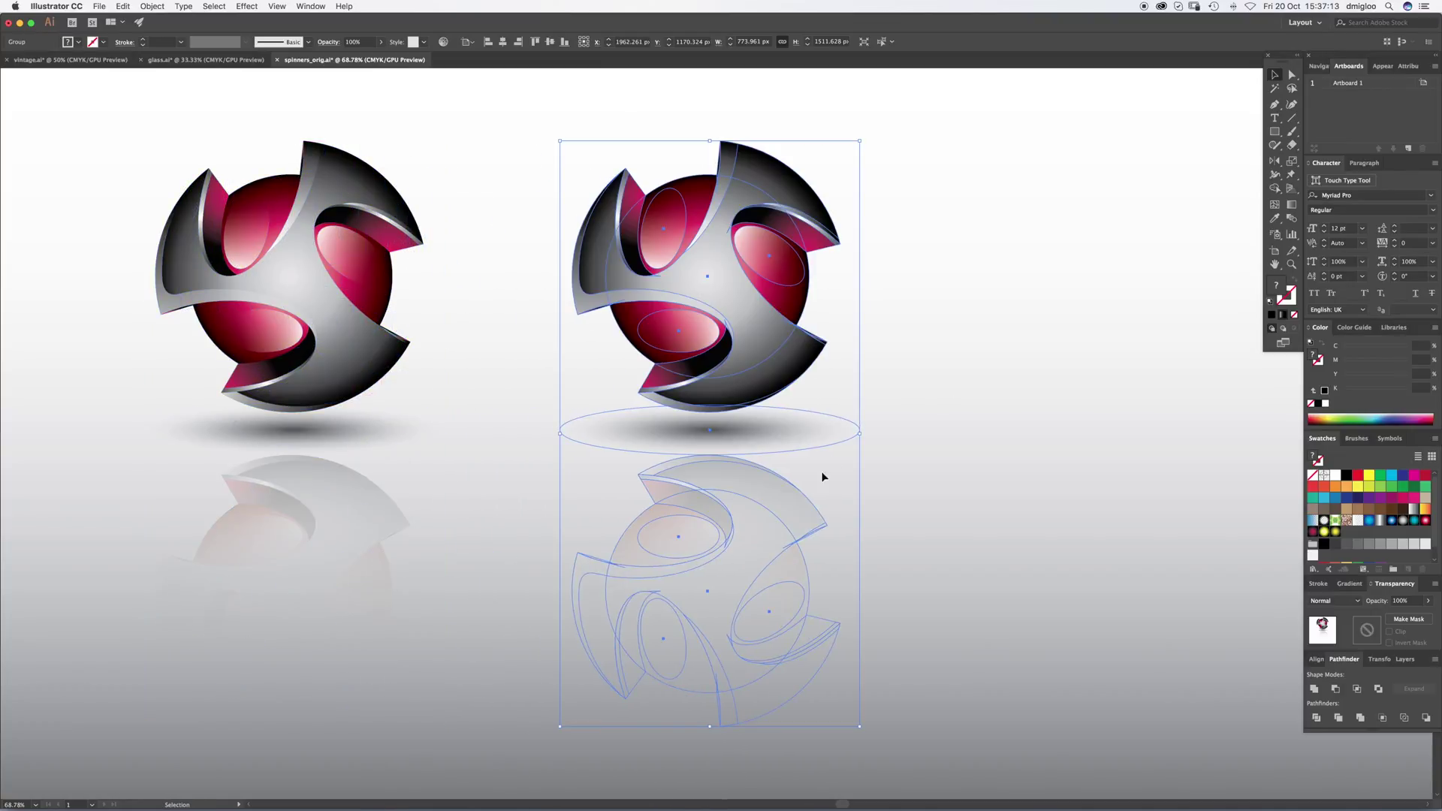
key("super+minus")
key("super+d")
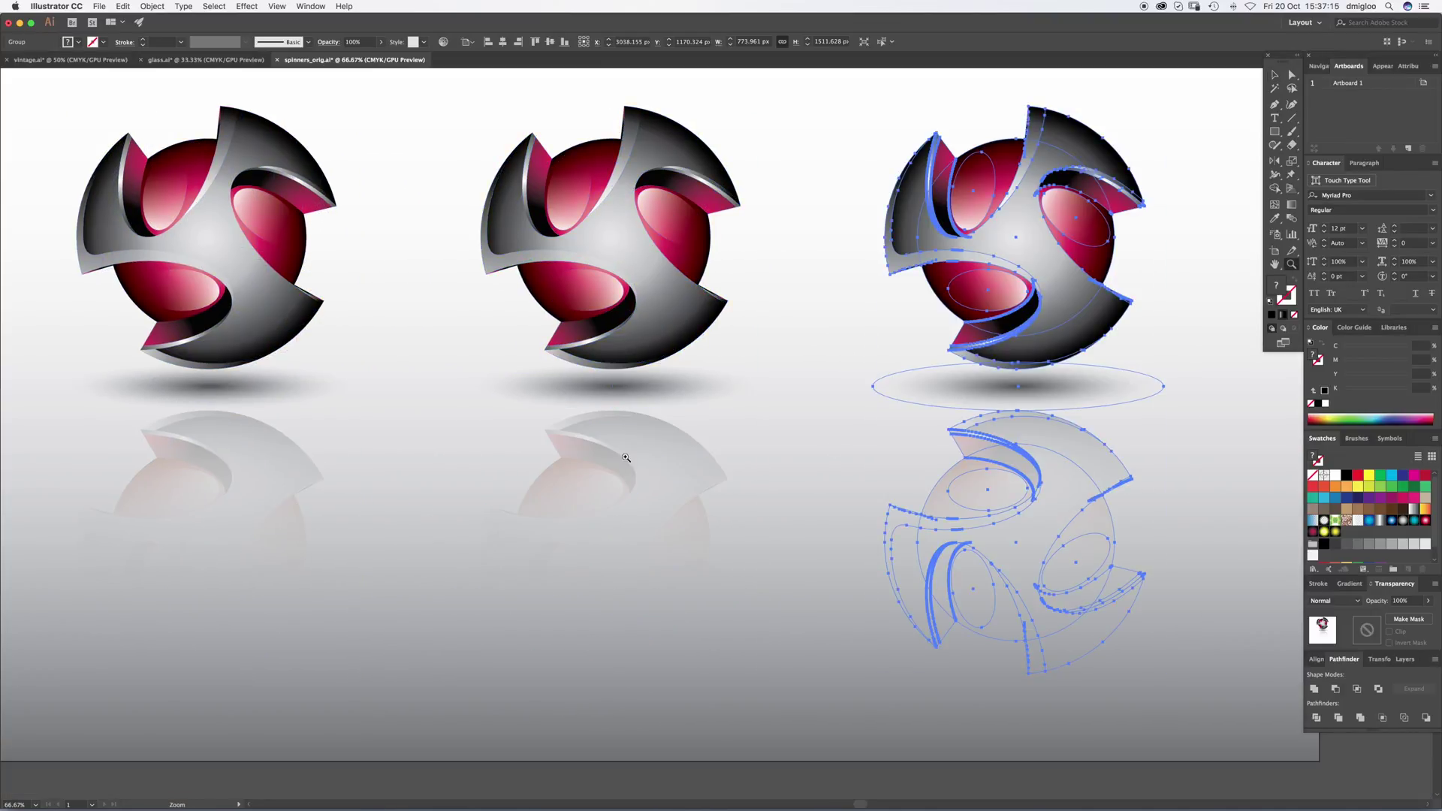
scroll(612, 462, "up", 1)
scroll(612, 462, "left", 1)
left_click(808, 421)
key("a")
left_click(563, 300)
Step: Give the middle spinner's sphere and its reflection sphere a blue gradient
left_click(600, 491, "shift")
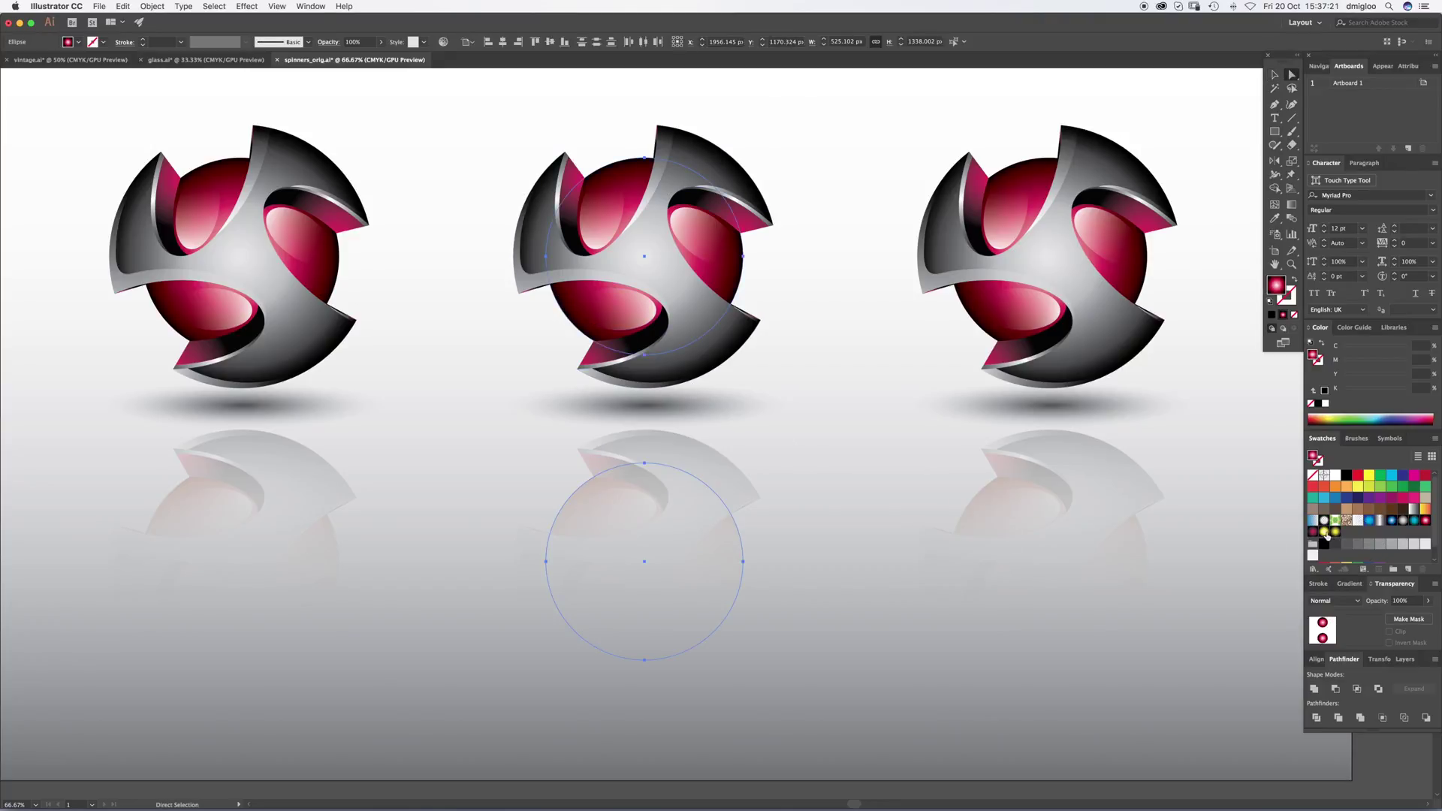
left_click(1415, 521)
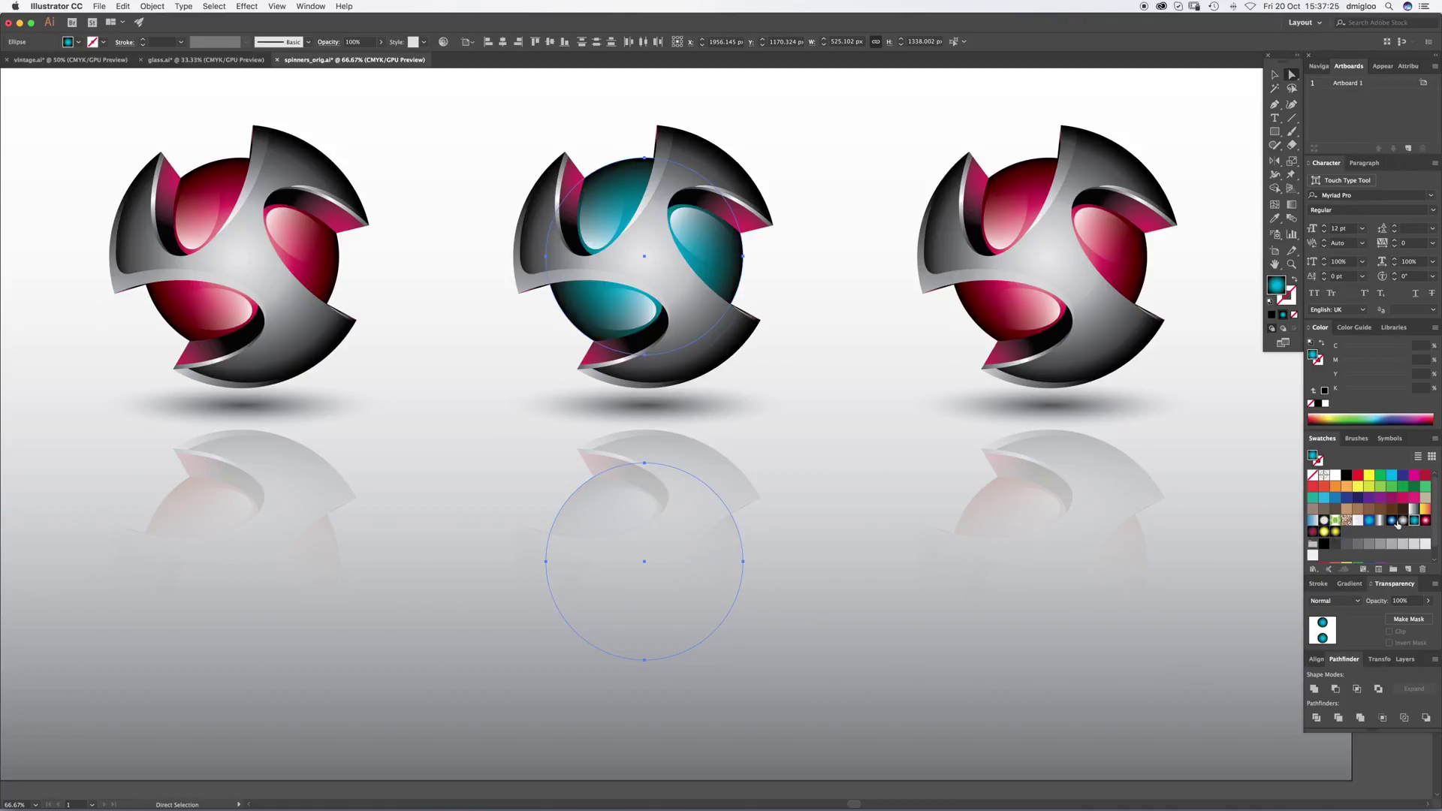
left_click(1393, 521)
left_click(827, 358)
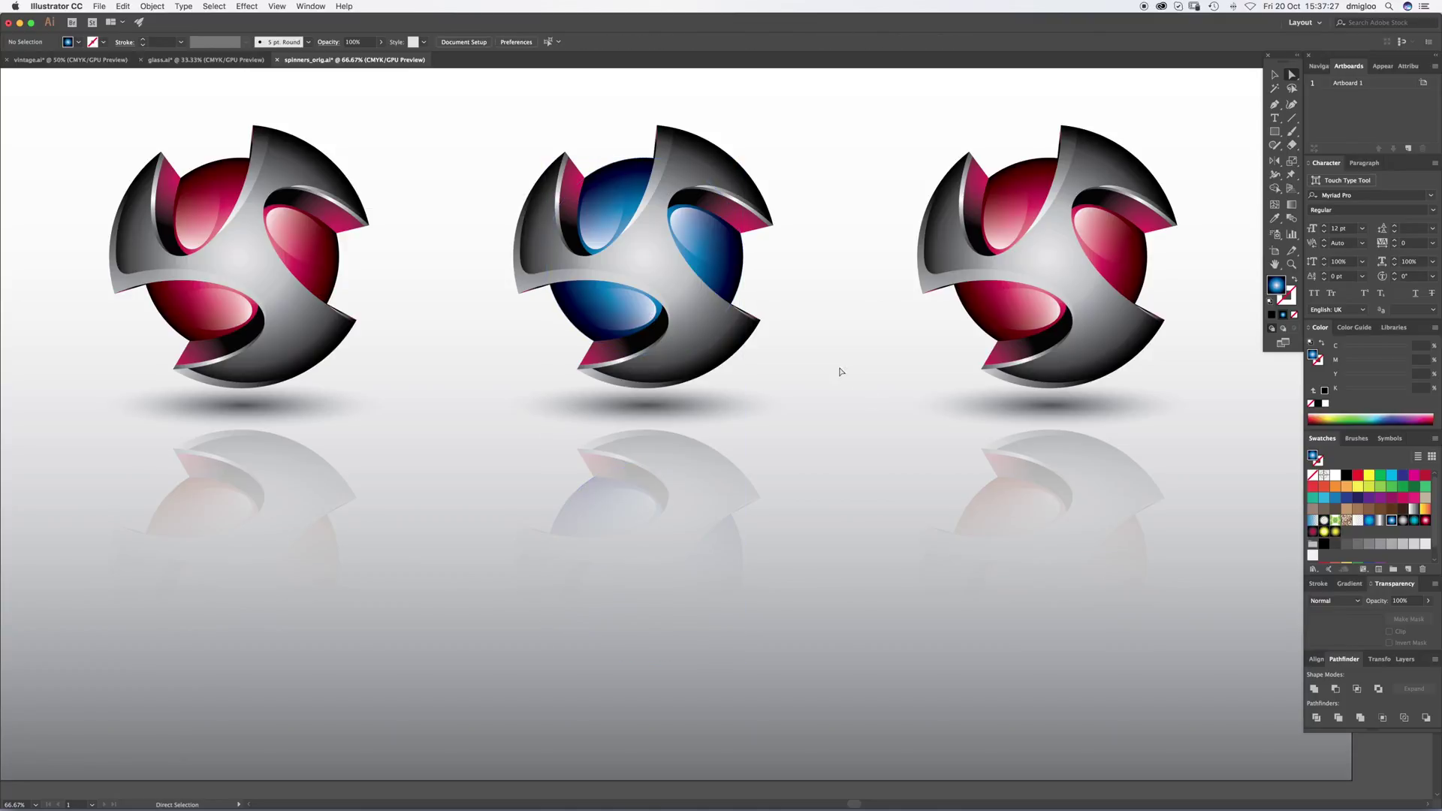
Step: Fill the middle spinner's three inner slivers and reflected sliver with a teal gradient
left_click(580, 182)
left_click(726, 219, "shift")
left_click(617, 348, "shift")
left_click(612, 469, "shift")
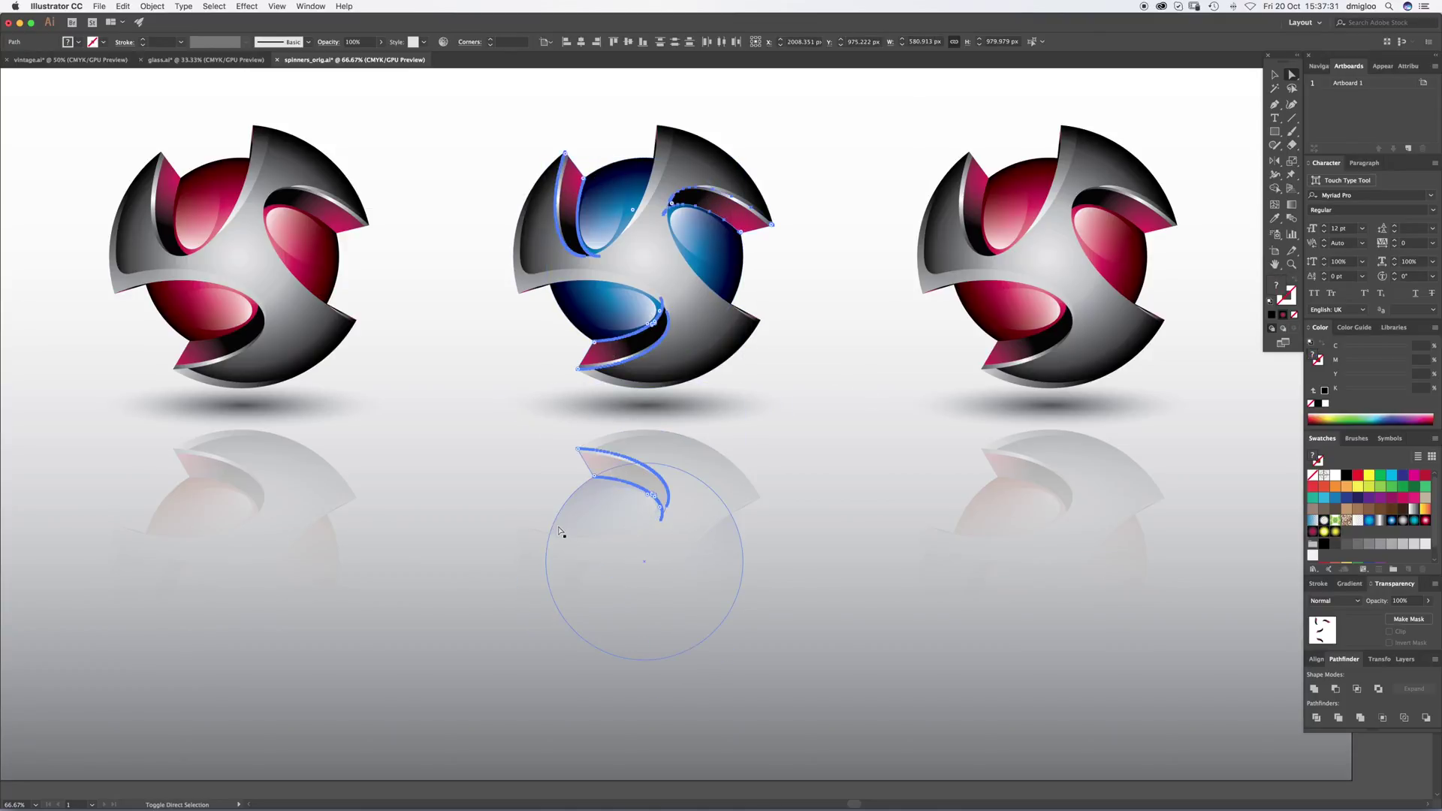
left_click(1414, 520)
left_click(873, 405)
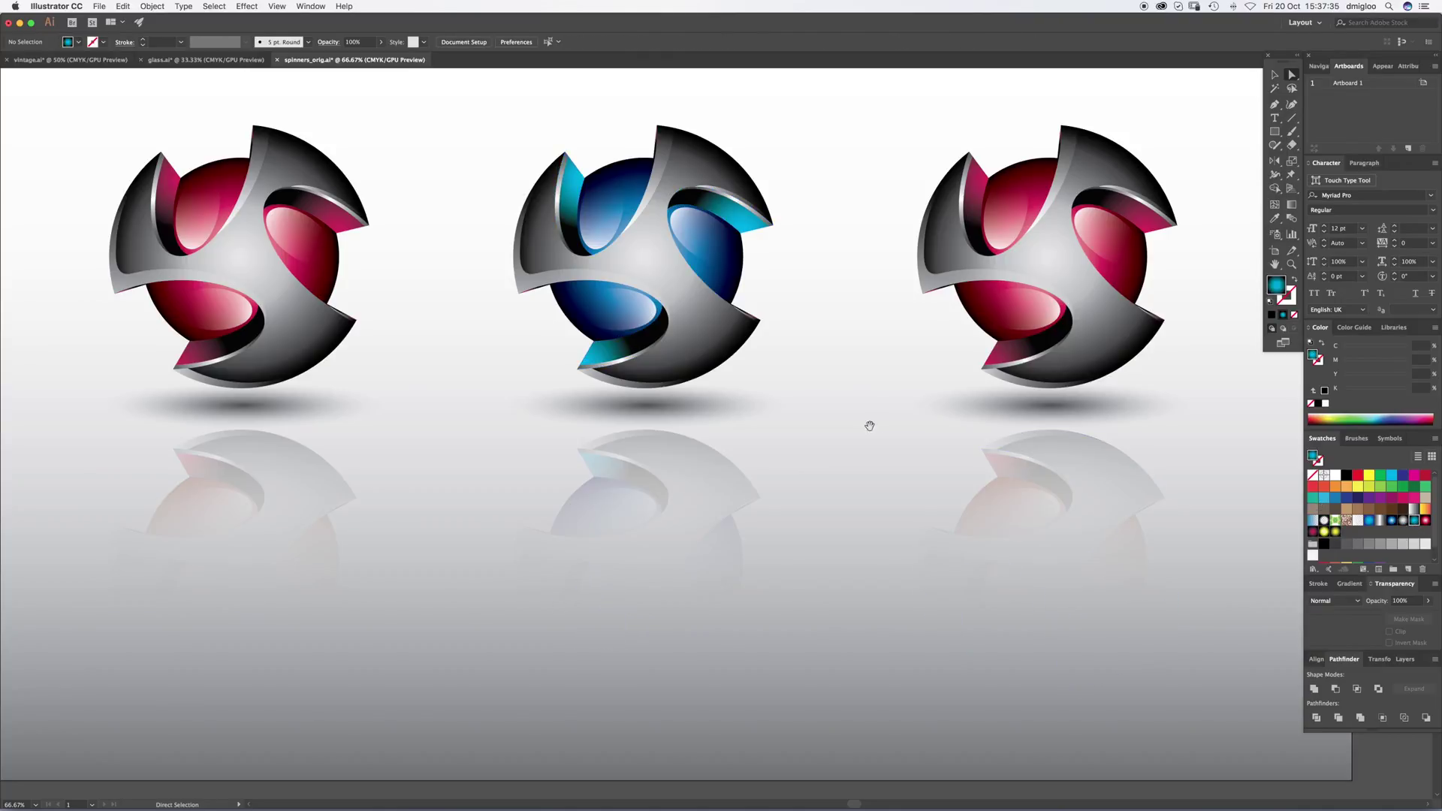
Step: Give the right spinner's sphere and reflection sphere a yellow gradient
scroll(804, 413, "right", 3)
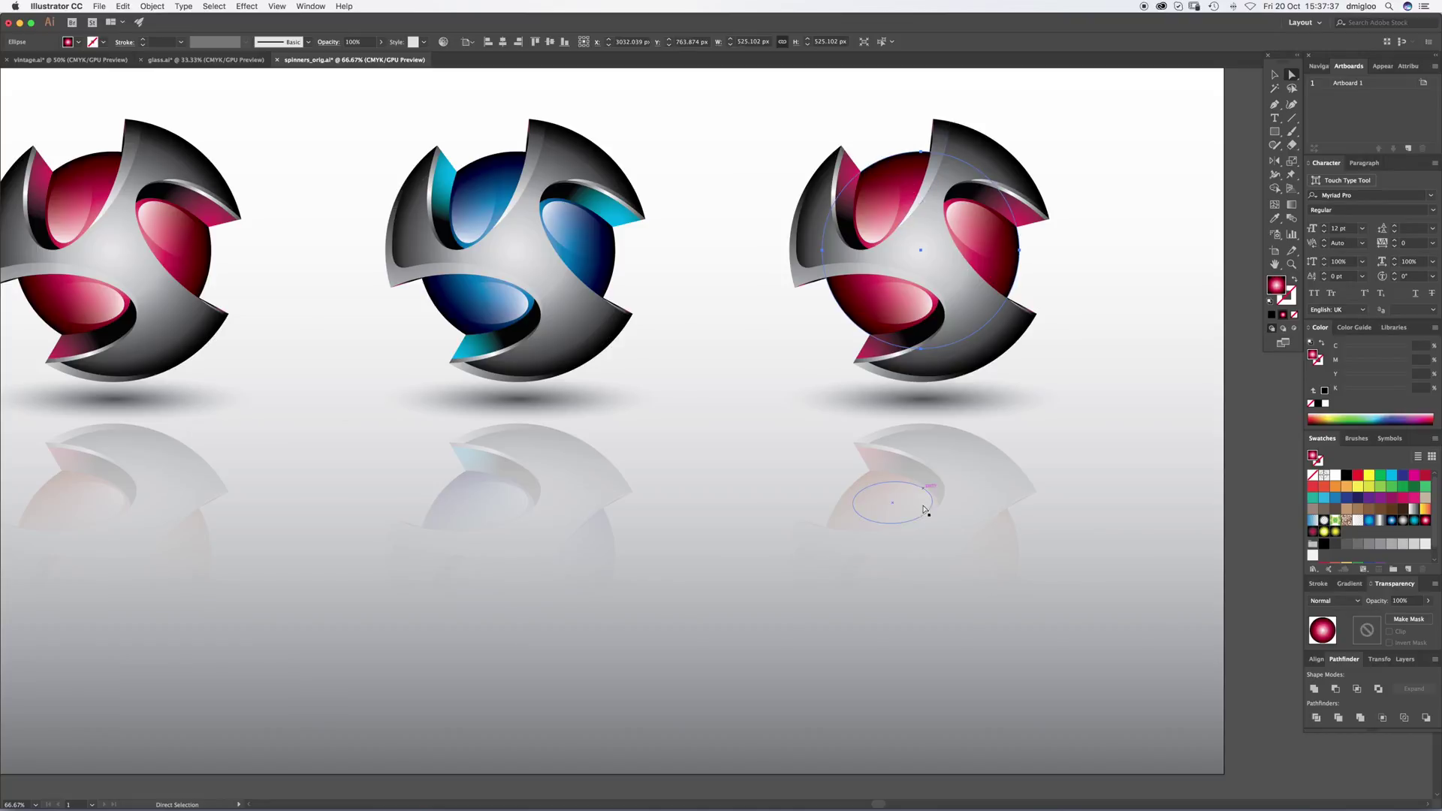
left_click(845, 518)
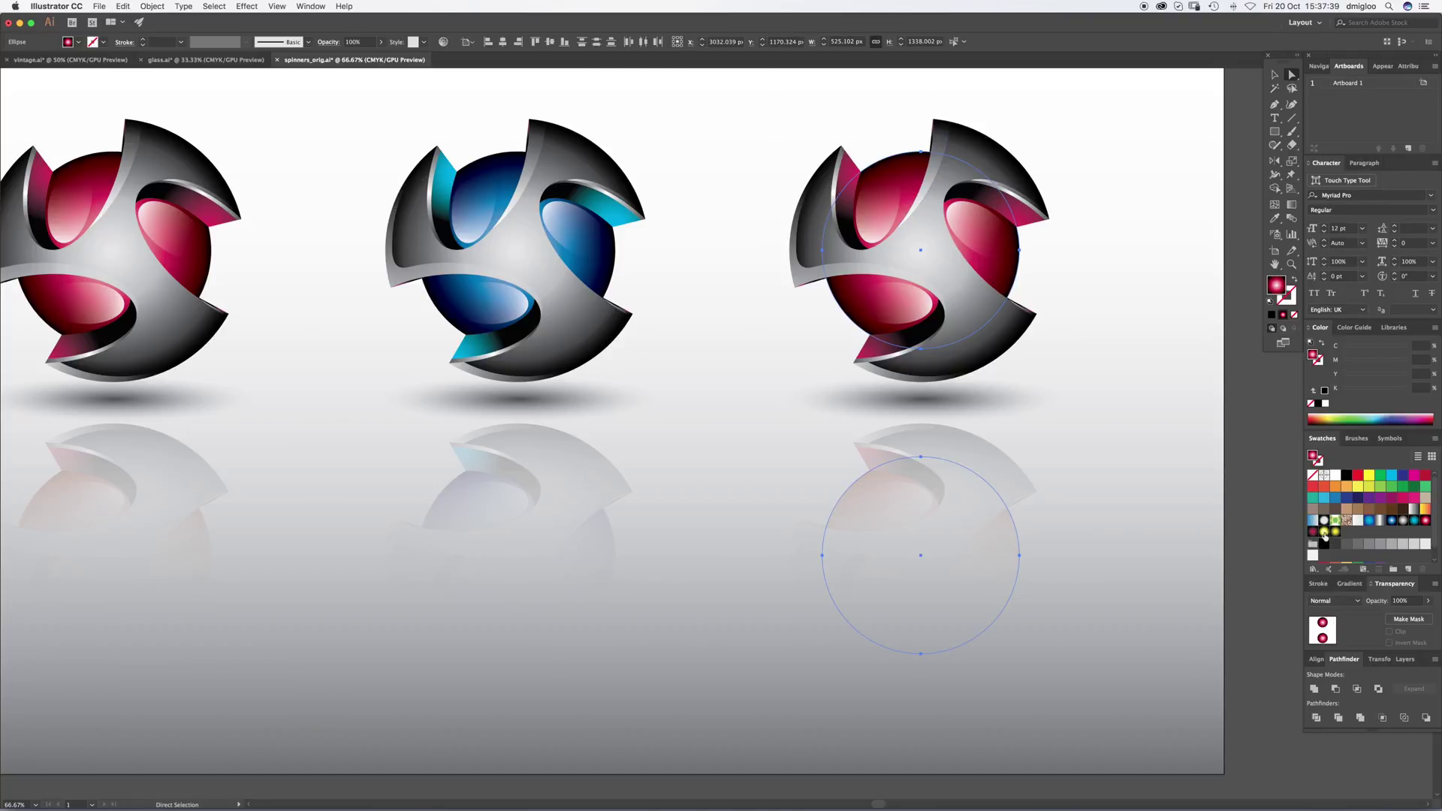
left_click(1334, 532)
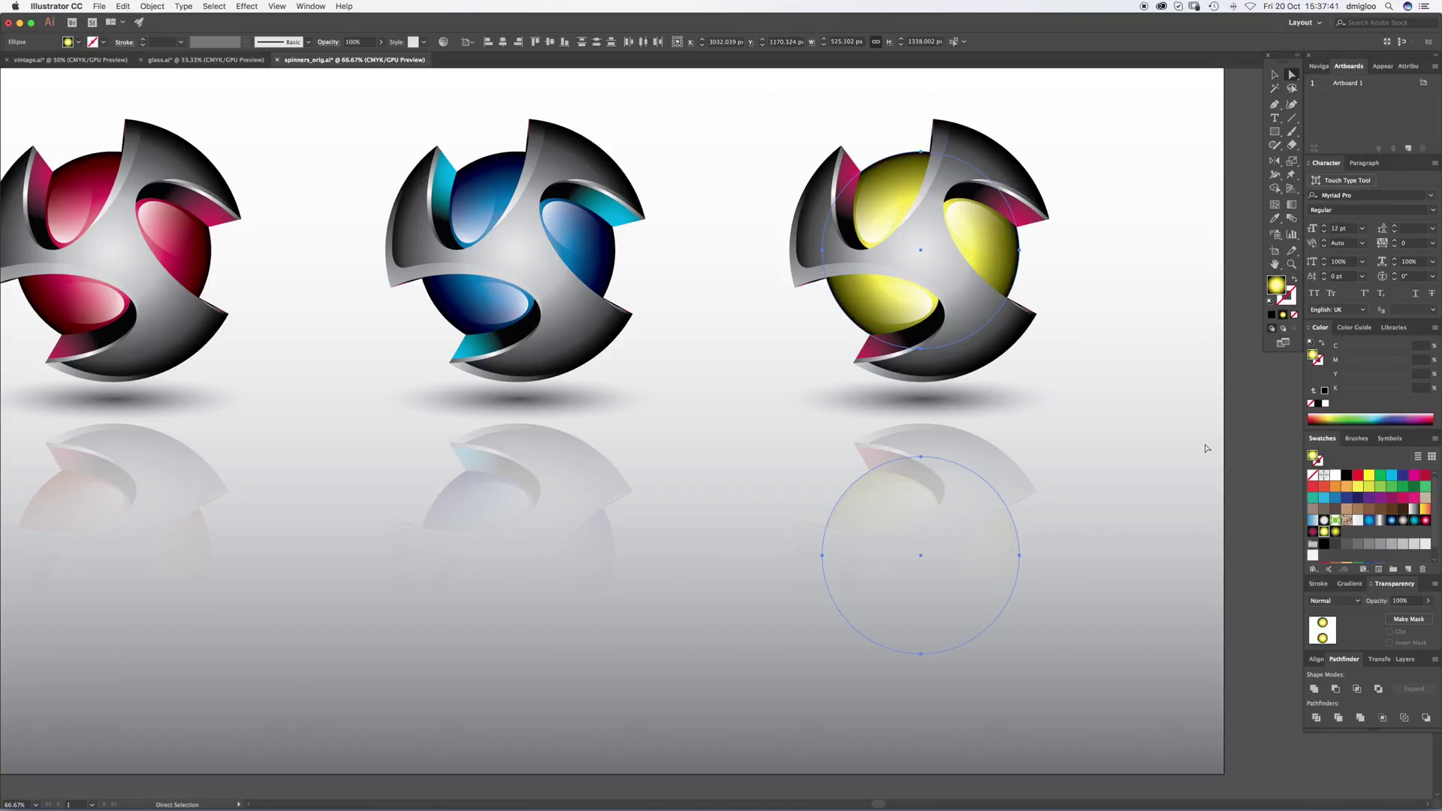
left_click(1113, 282)
Step: Fill the right spinner's three crimson slivers with yellow, then zoom out to the whole artboard
left_click(849, 192)
left_click(999, 213, "shift")
left_click(902, 347, "shift")
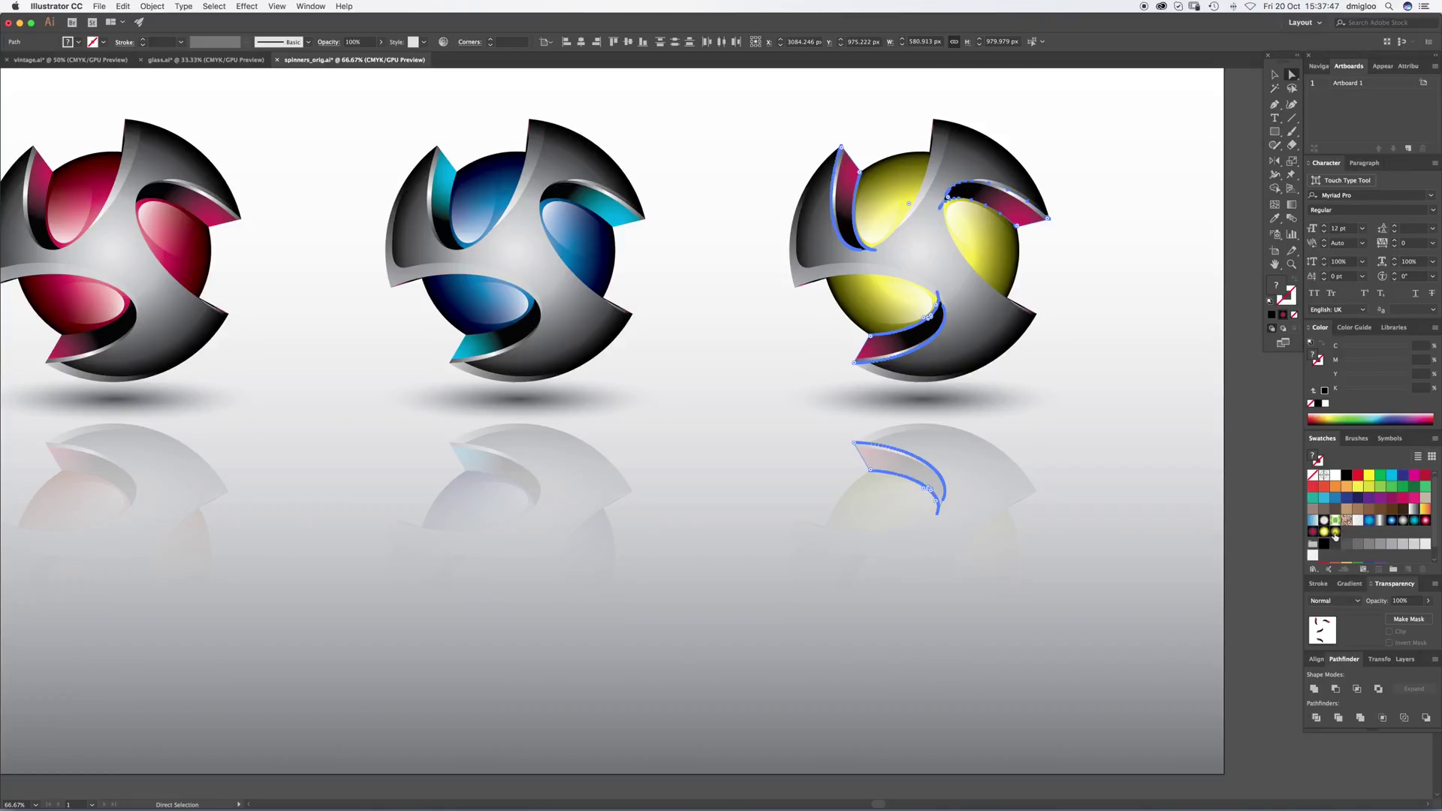
left_click(1324, 532)
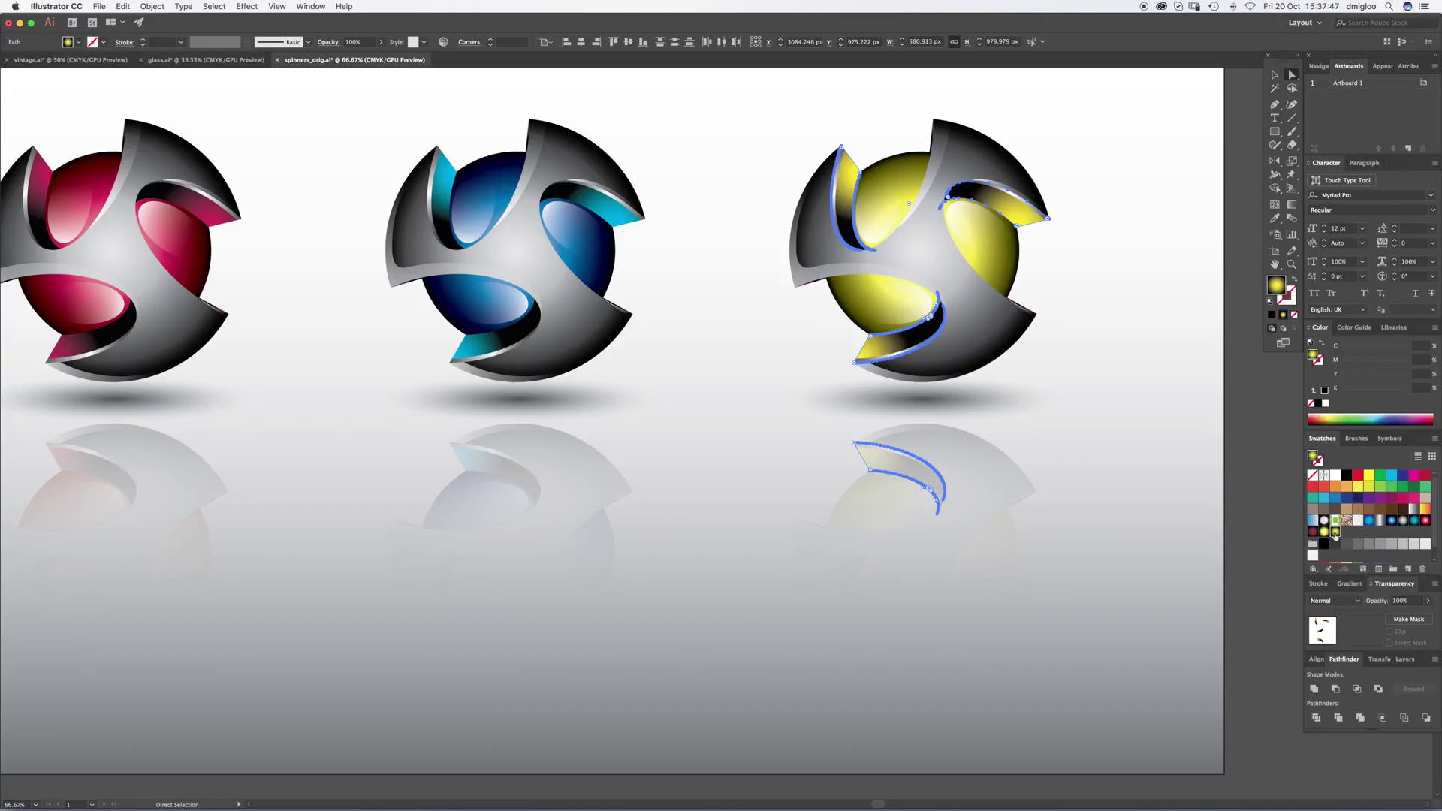
left_click(1123, 405)
key("z")
left_click(546, 473, "alt")
left_click_drag(694, 373, 684, 441)
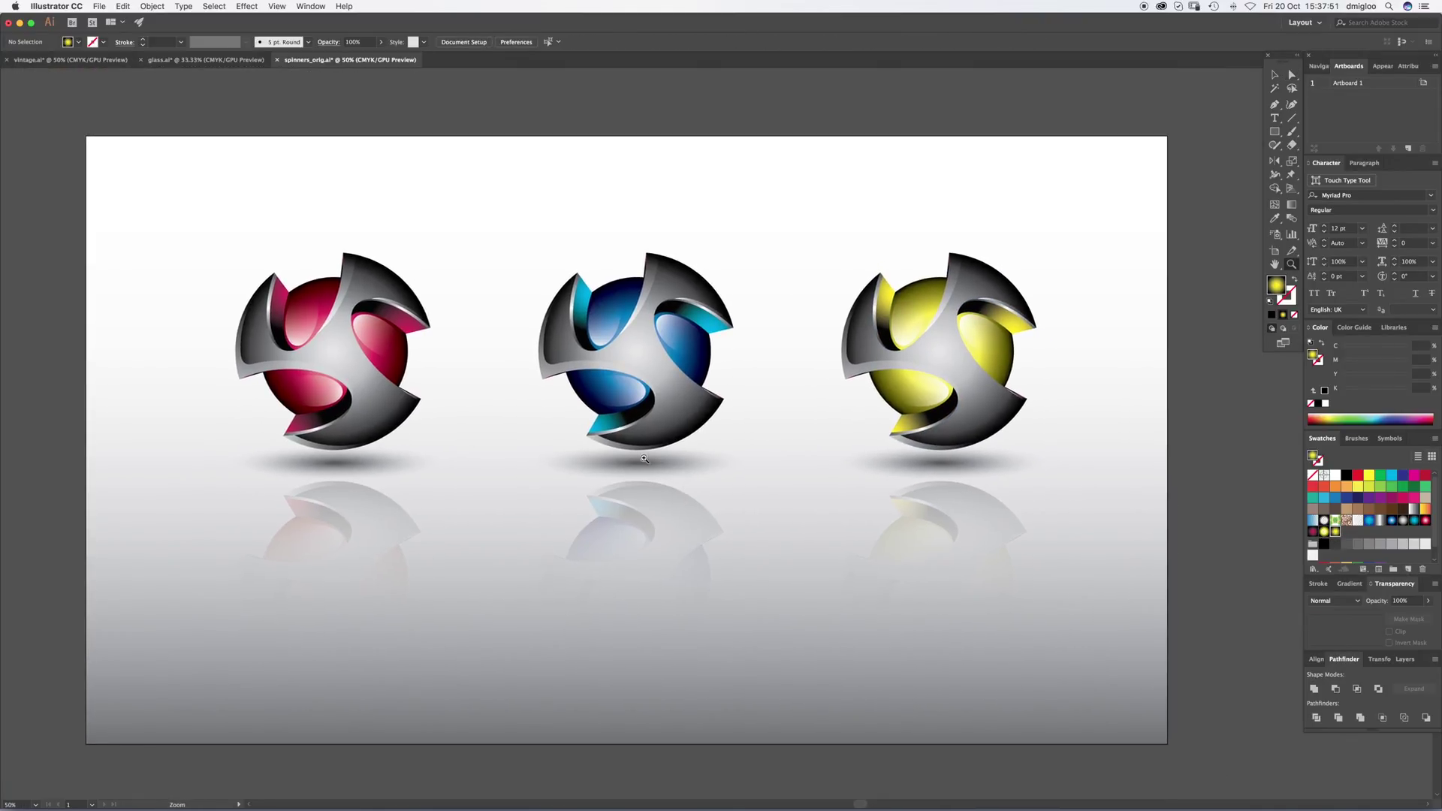
key("v")
left_click(614, 444)
left_click(770, 447)
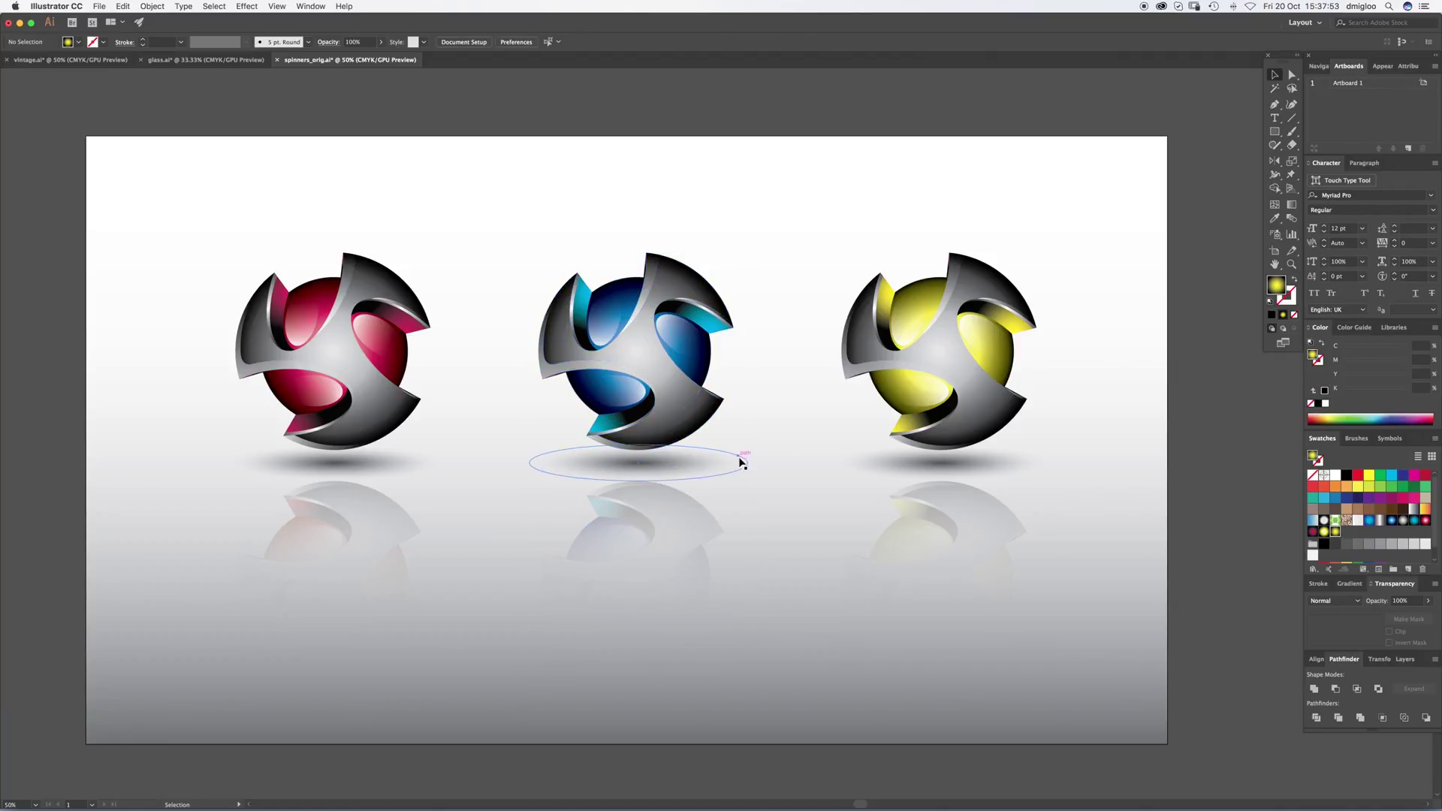